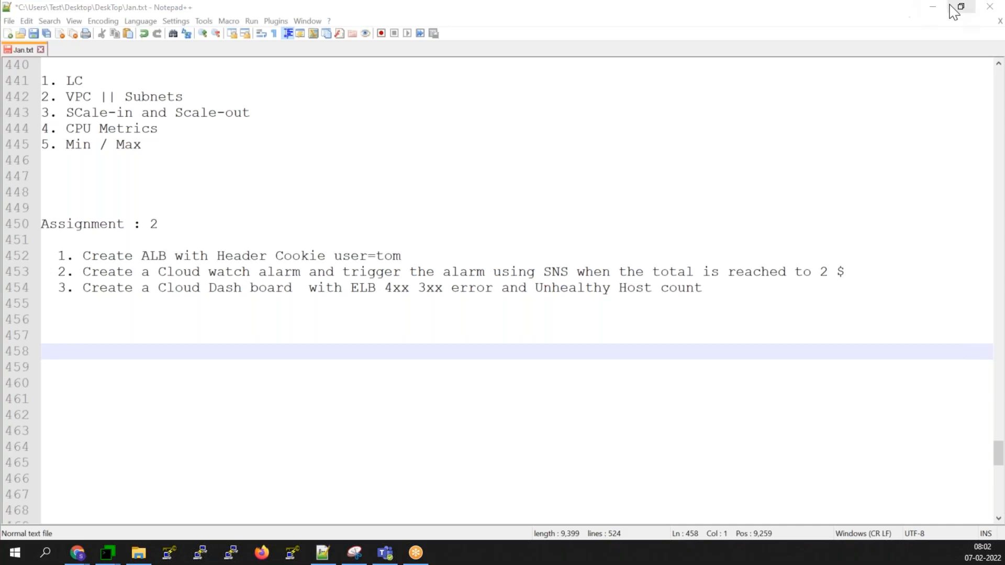
- Minimize the Notepad++ notes, bring up the AWS security check in Chrome, and focus the captcha field
click(932, 7)
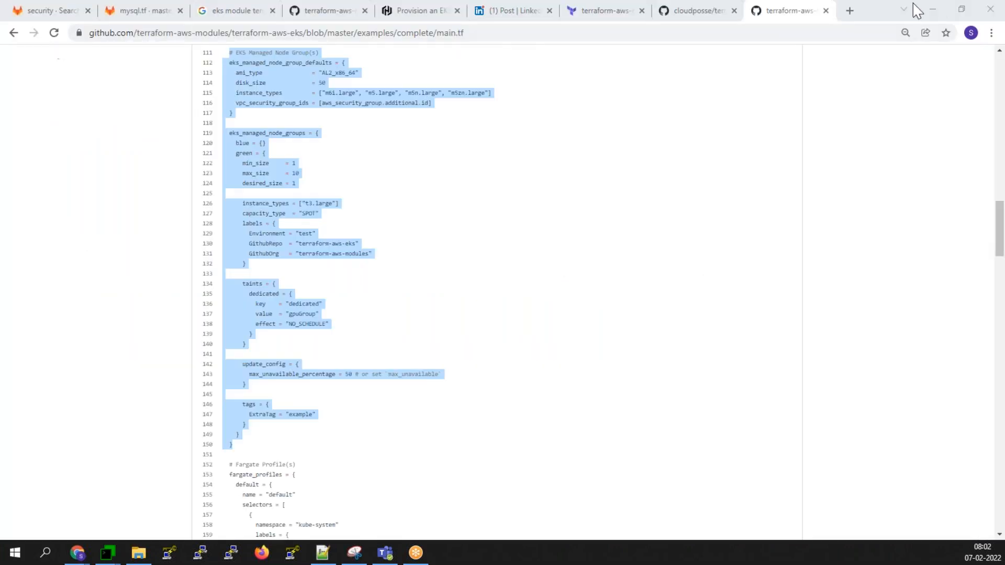
click(992, 6)
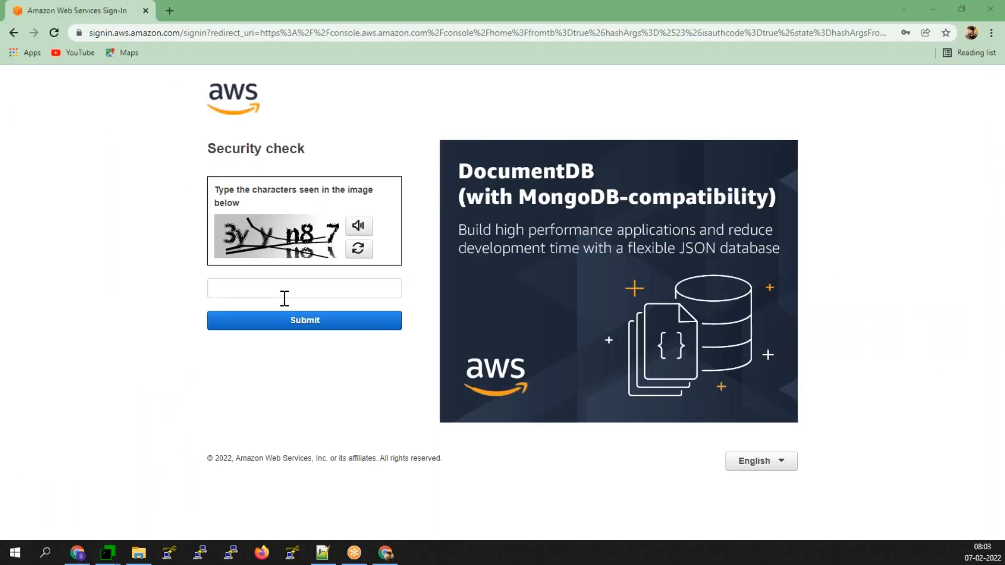
click(278, 295)
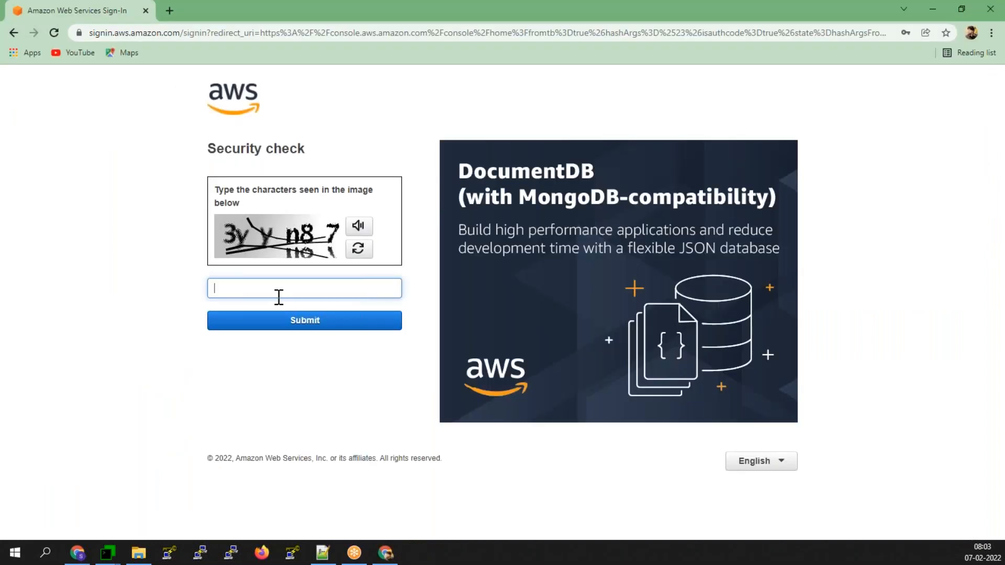
- Refresh the captcha, enter its characters, paste the saved password, and sign in as root
click(358, 249)
click(212, 288)
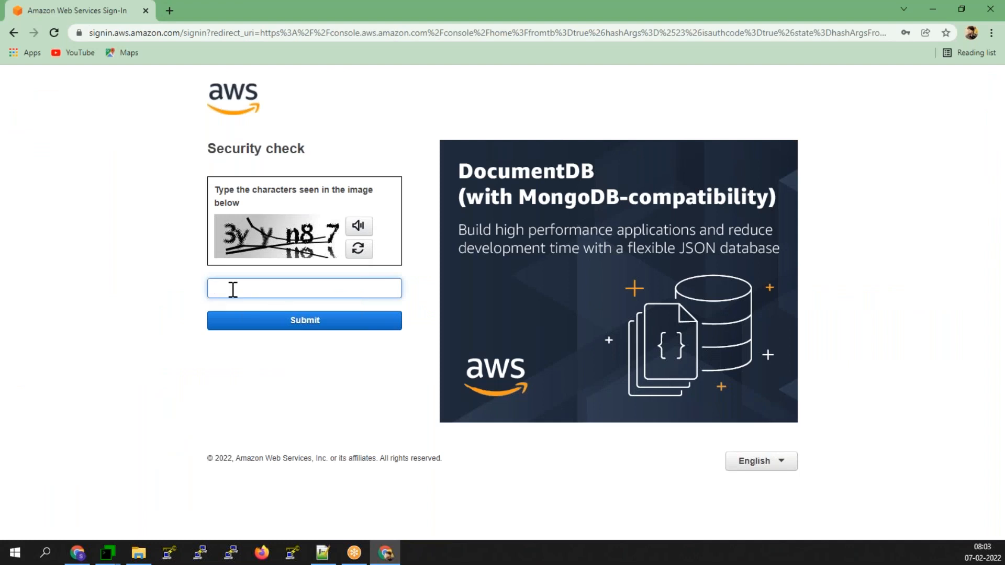
text(3hmc7t)
click(259, 327)
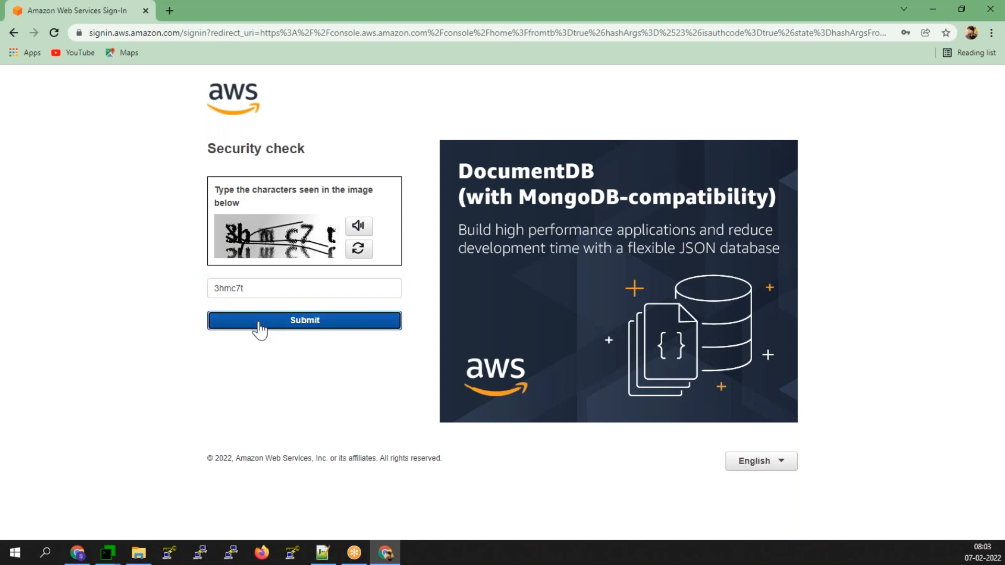
key(ctrl+v)
key(Return)
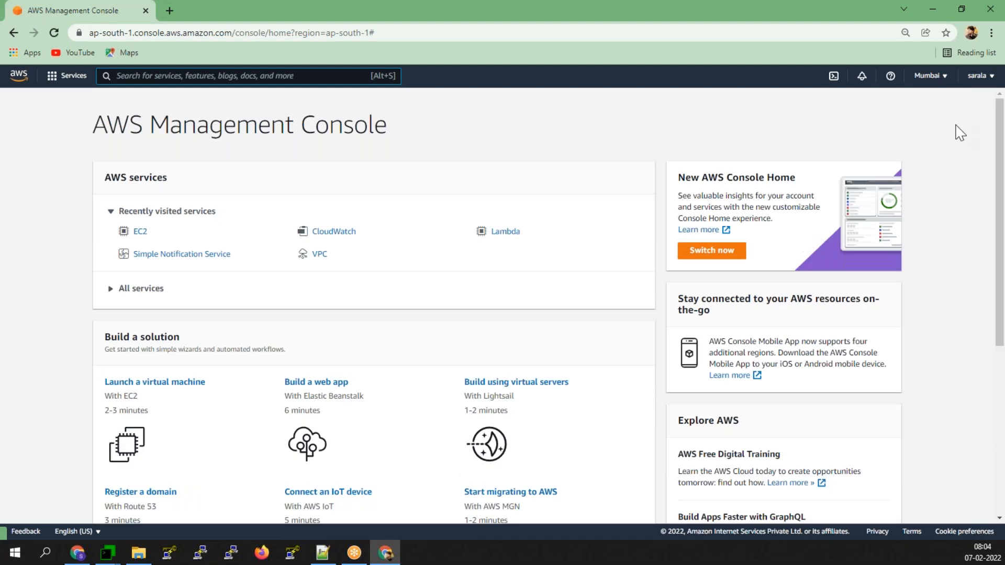
- Check the region list, then search 'bill' and open the Billing & Cost Management dashboard
click(927, 76)
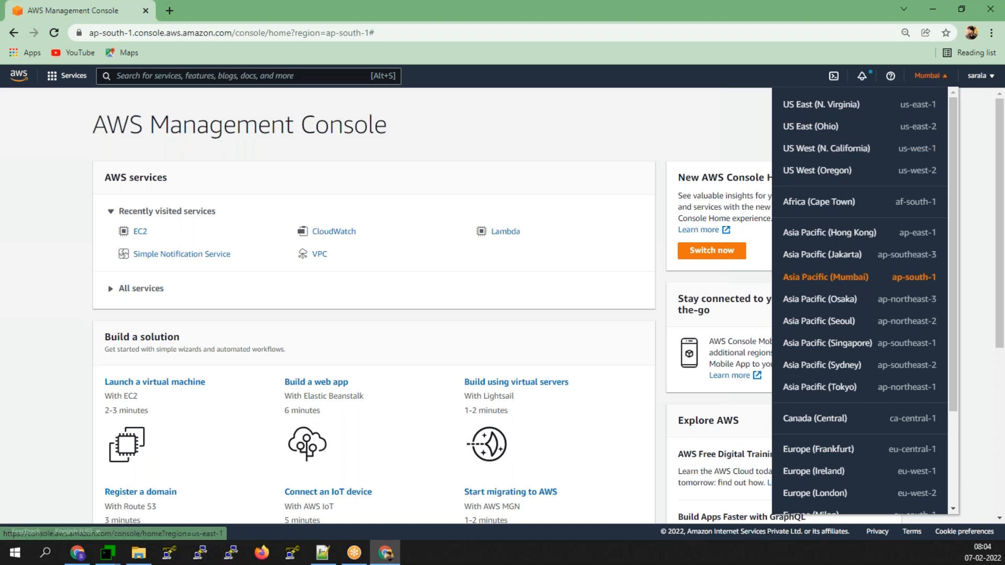
click(67, 75)
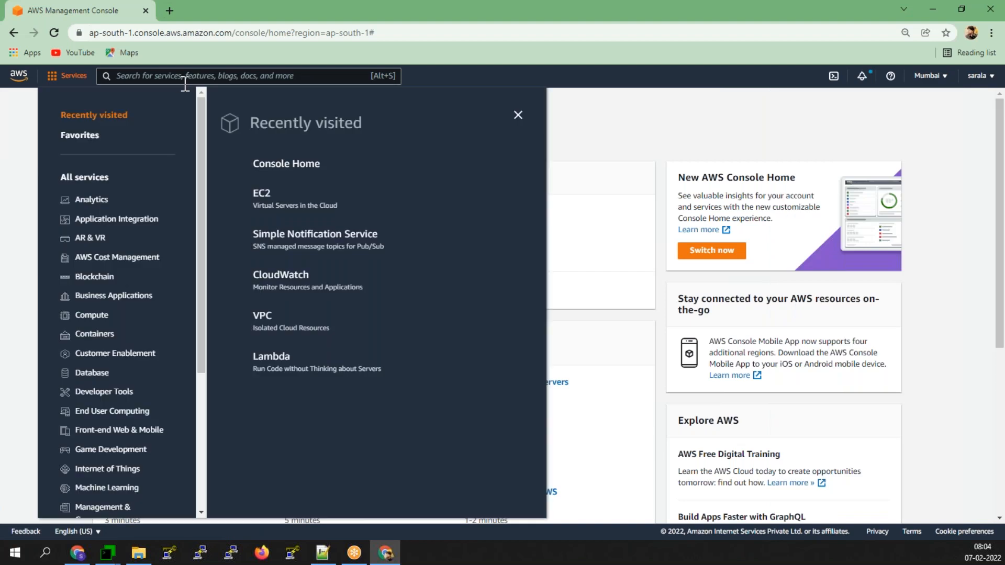
click(260, 81)
text(bill)
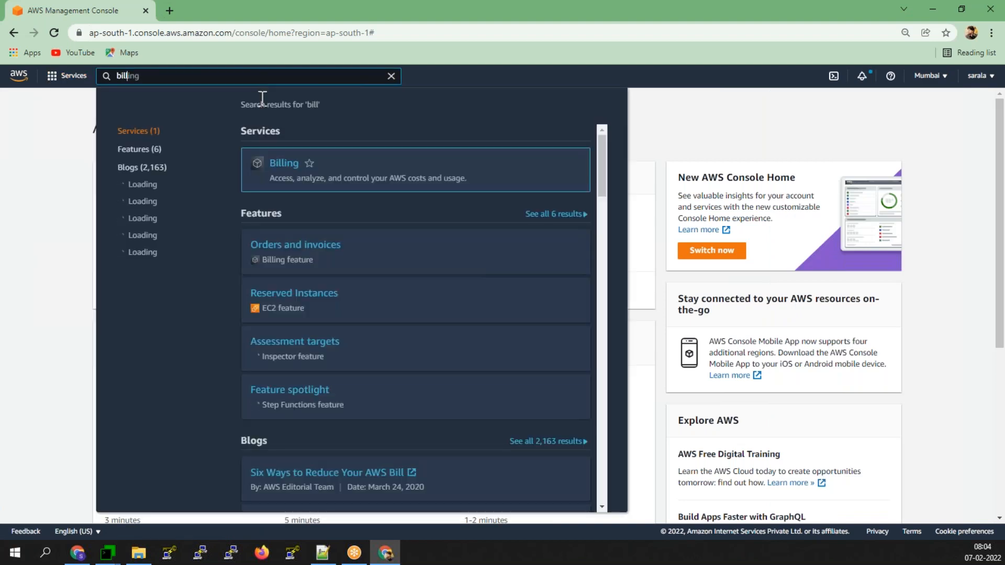
click(283, 167)
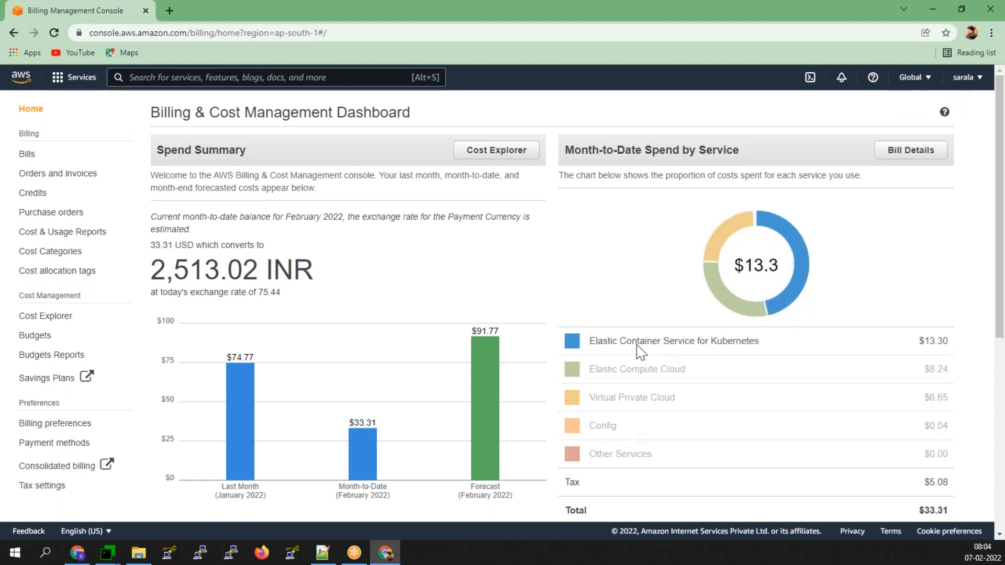
- Review the cost forecast and Top Free Tier Services usage, then bring up the Services menu
mouse_move(511, 355)
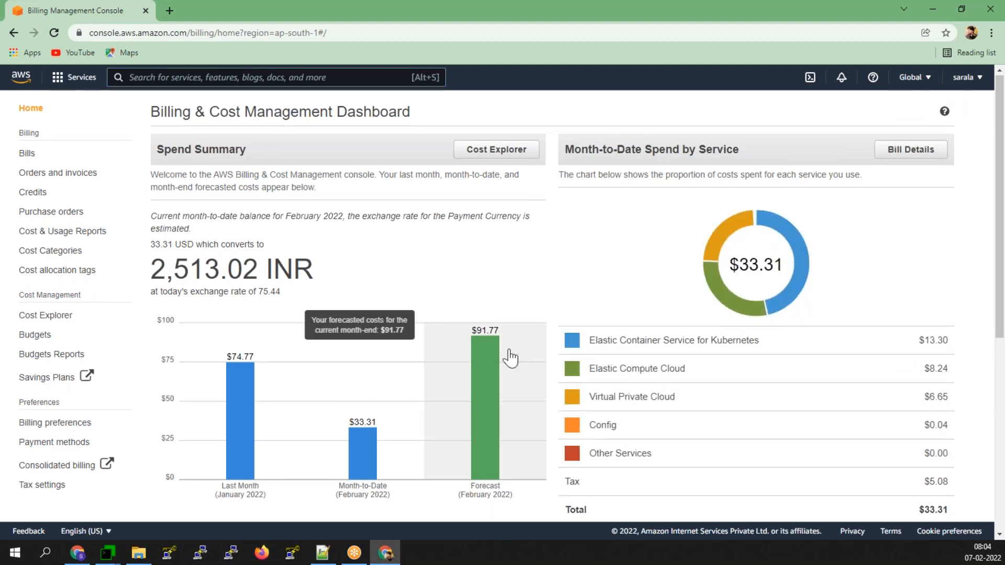
scroll(511, 357, down, 5)
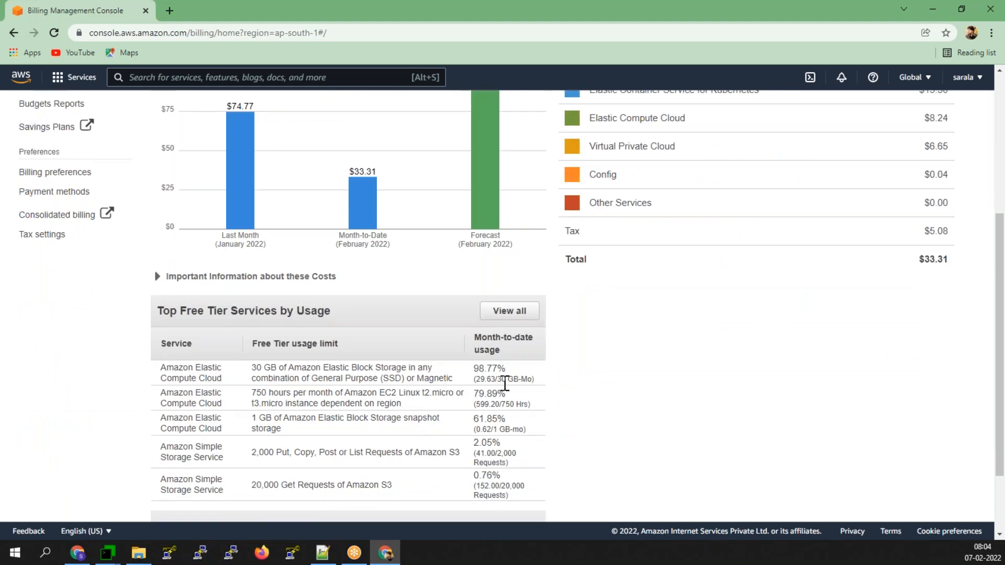
scroll(504, 390, up, 1)
scroll(633, 424, up, 3)
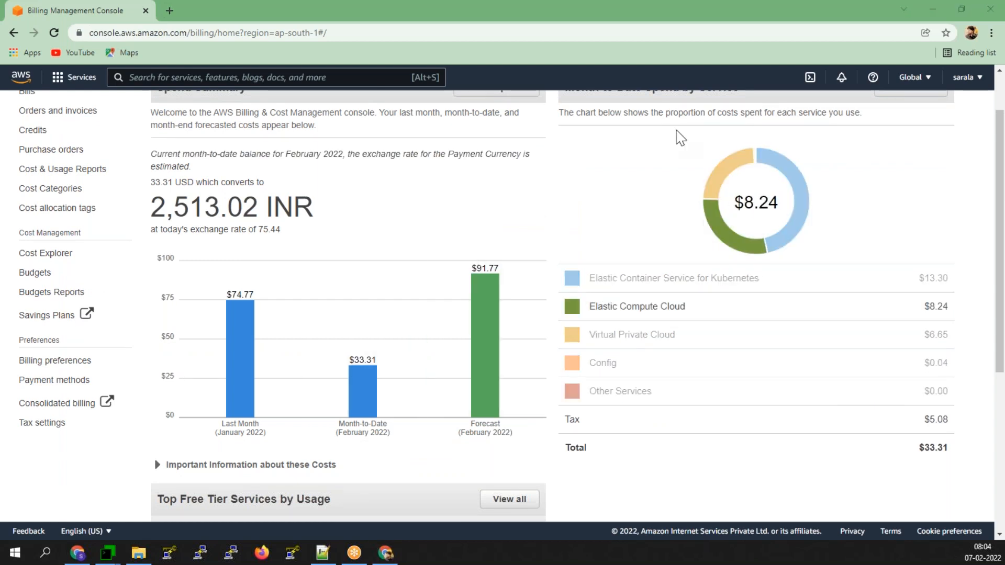
scroll(960, 307, up, 1)
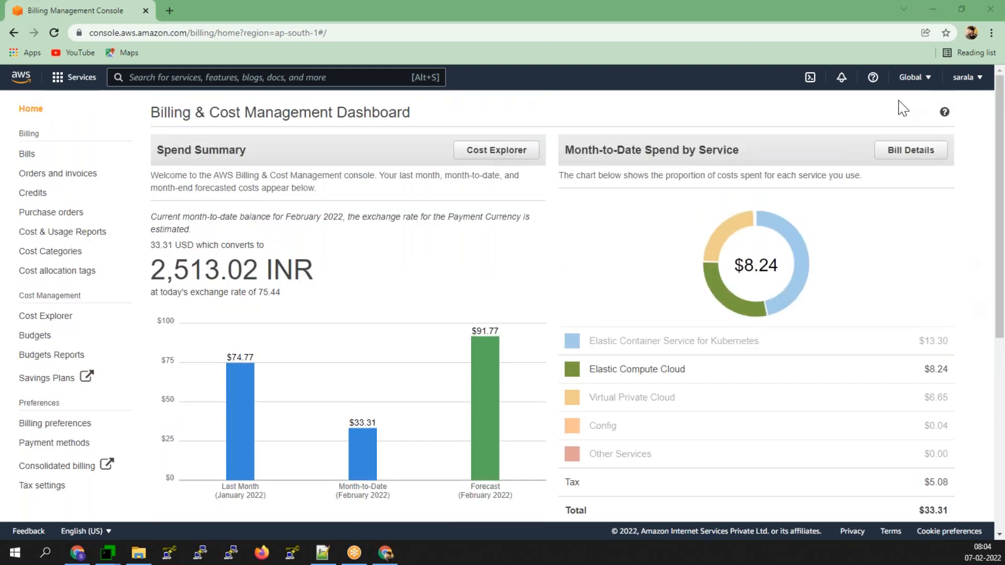
click(74, 80)
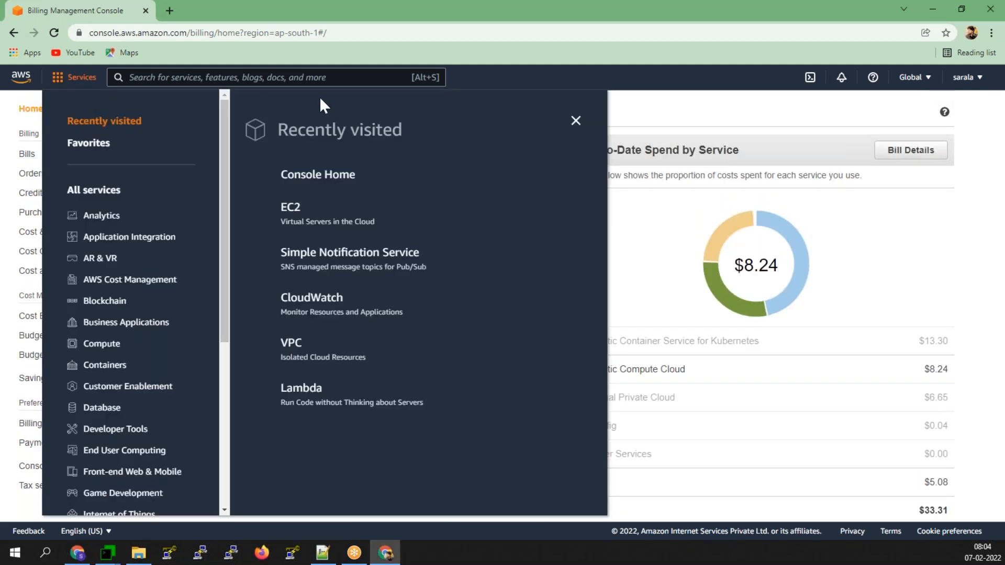
- Search 'iam' to open the IAM dashboard, then check the Global region dropdown
click(256, 83)
click(255, 83)
text(iam)
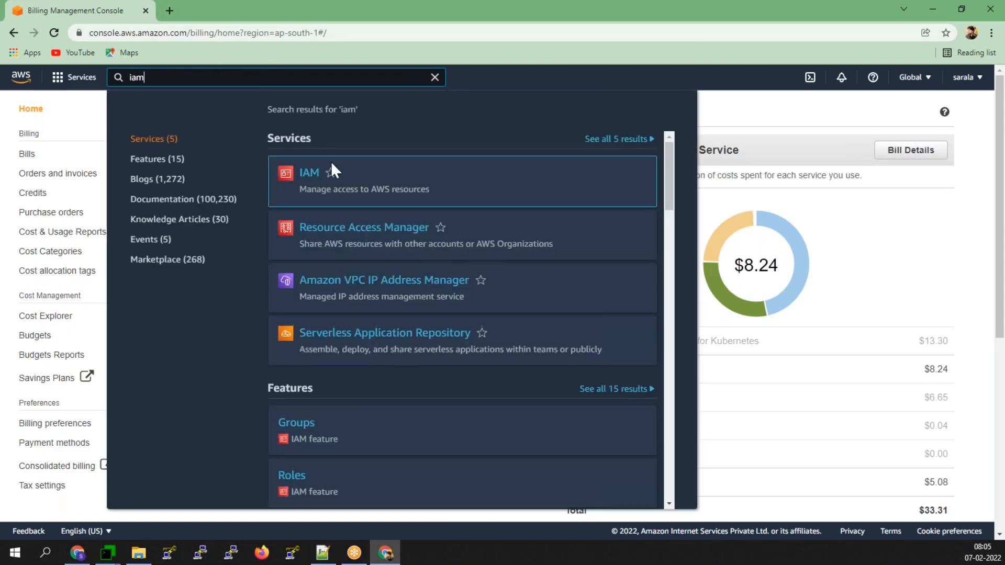
mouse_move(331, 164)
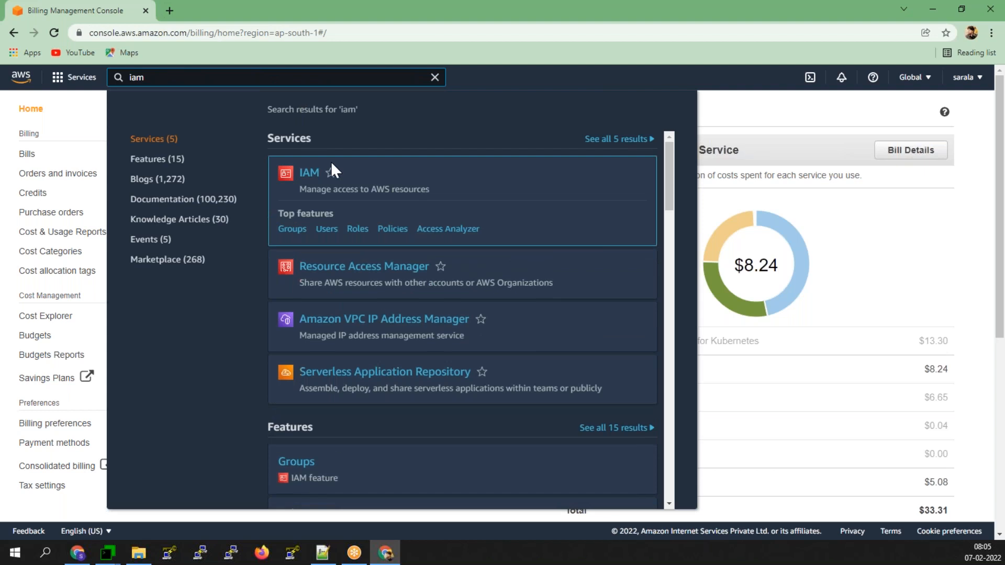
click(306, 175)
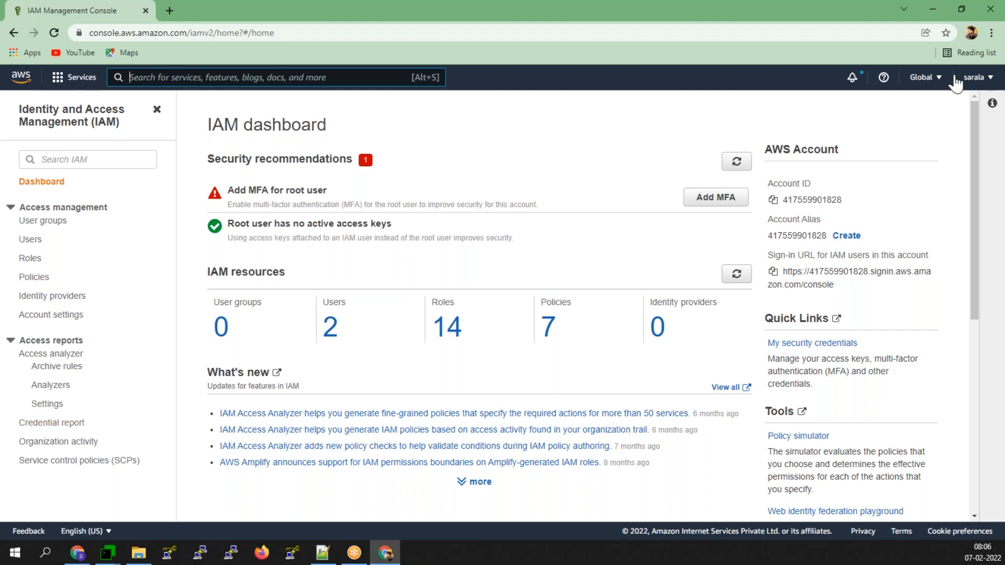
click(924, 77)
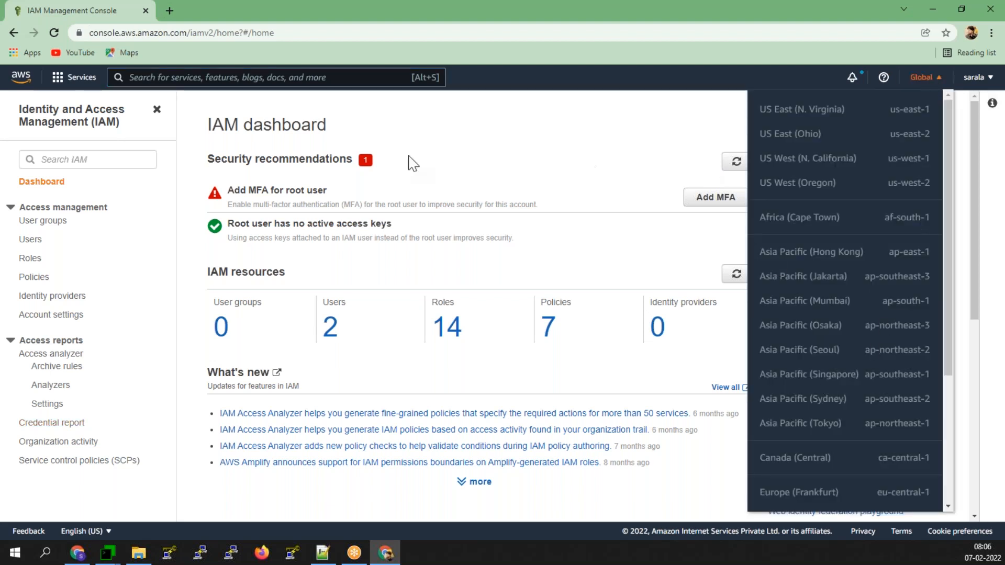
- Open EC2 from recently visited services and switch the region to Europe (Ireland)
click(66, 77)
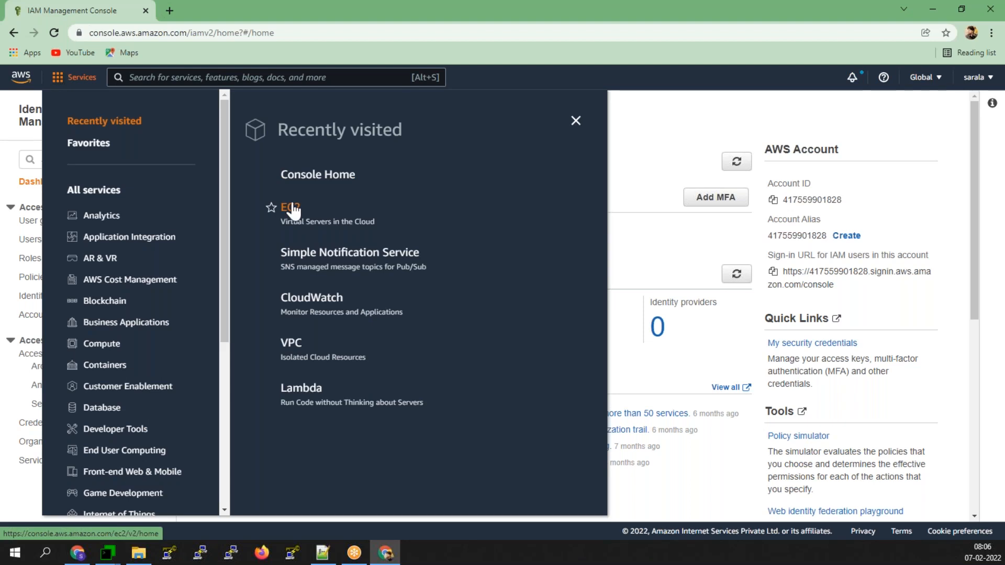
click(323, 214)
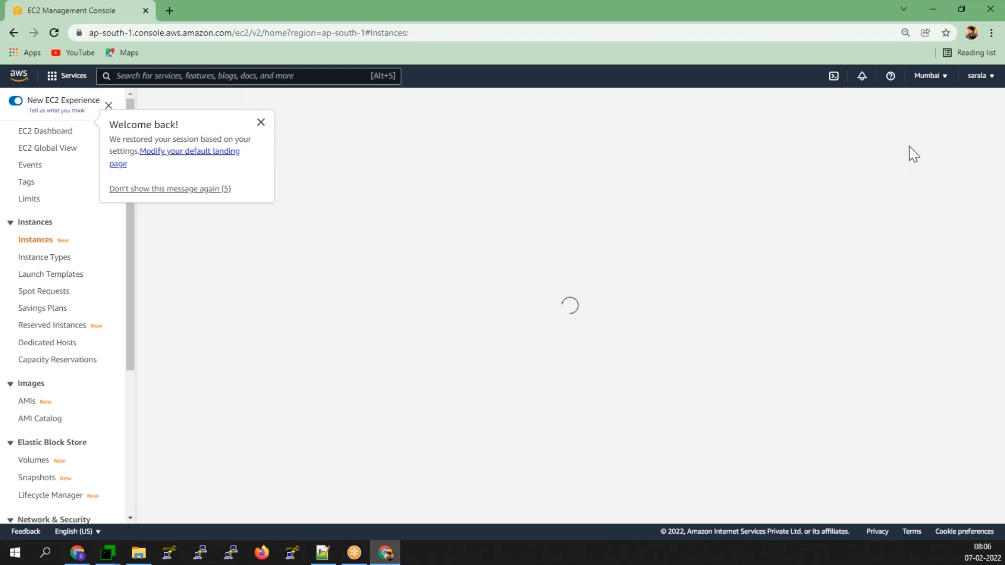
click(930, 77)
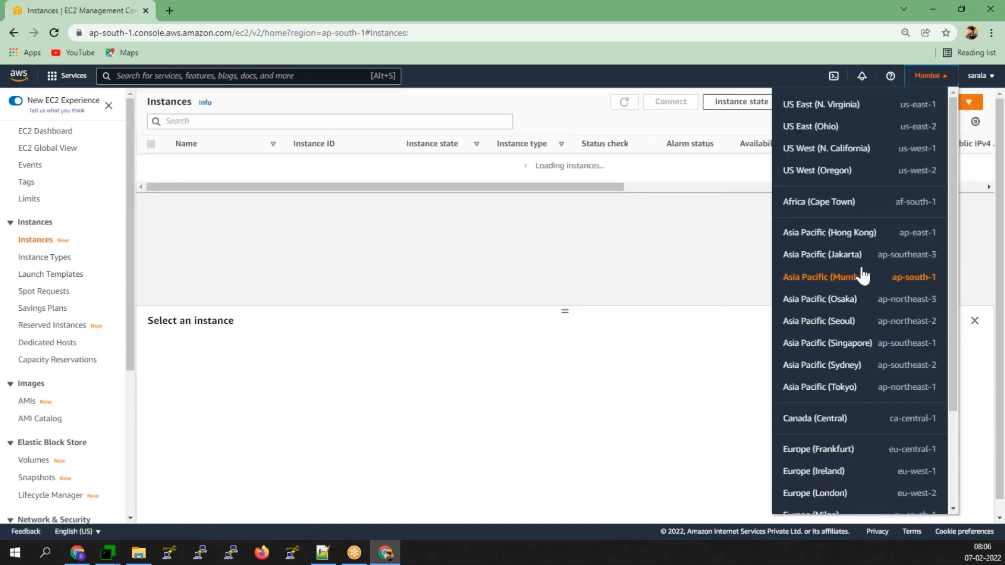
click(836, 471)
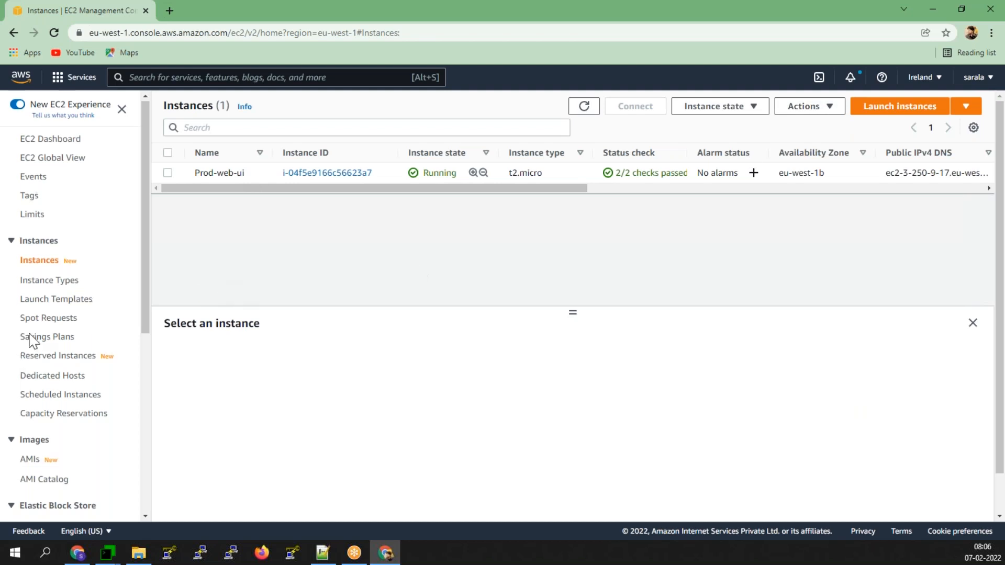
- Open prod-web-ui-ASG from Auto Scaling Groups and refresh its Automatic scaling policies
scroll(29, 340, down, 6)
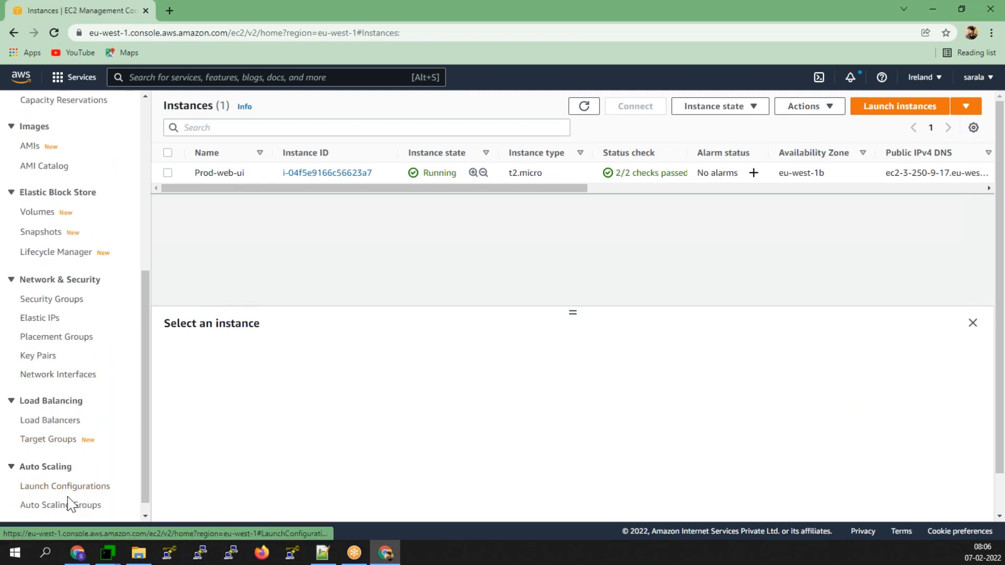
click(71, 505)
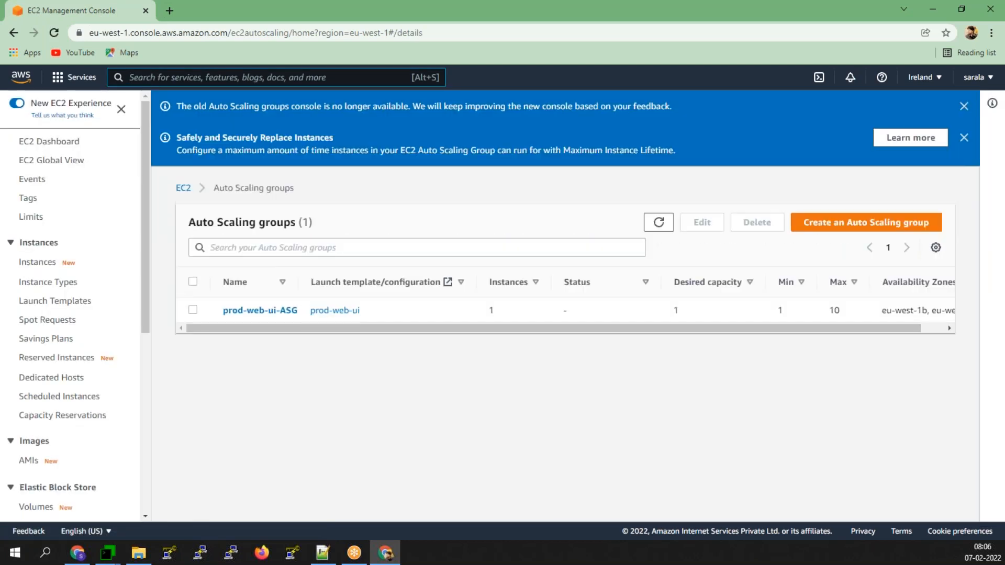
click(265, 312)
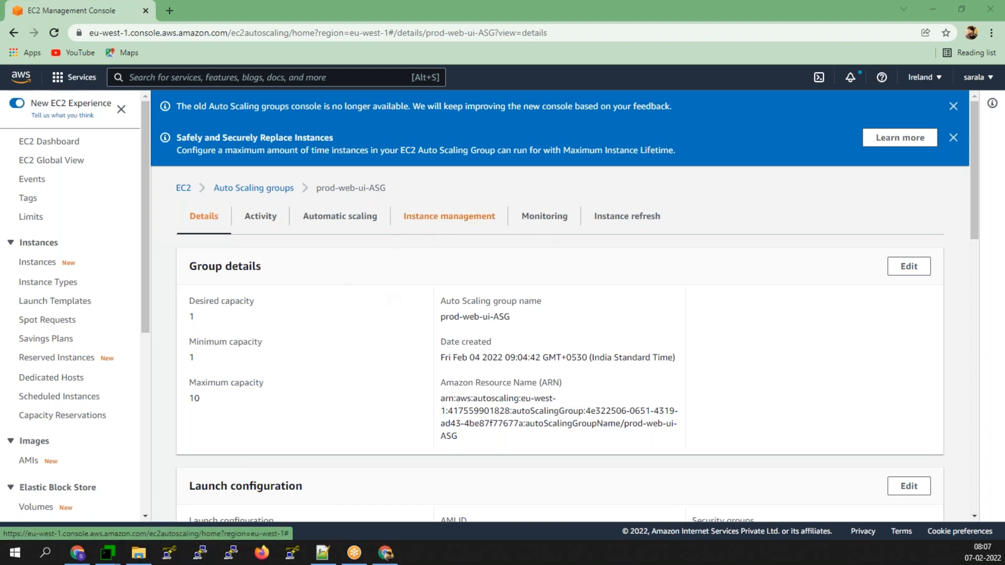
click(314, 224)
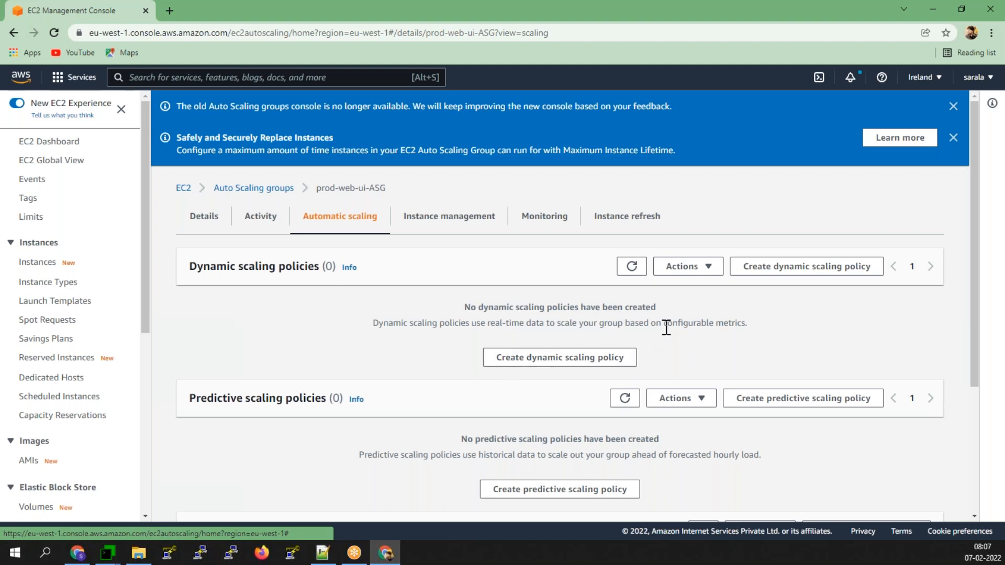
click(643, 269)
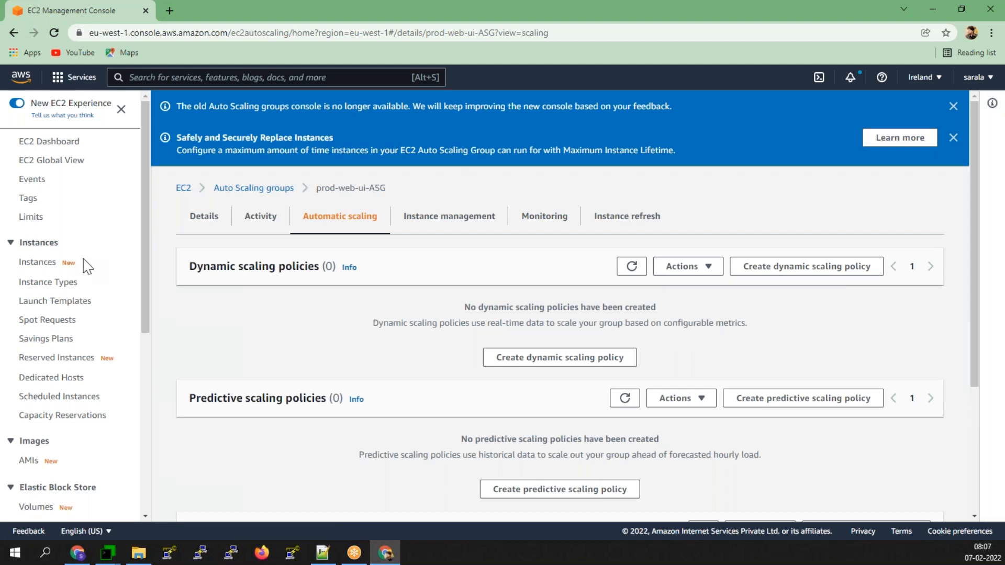
scroll(86, 265, down, 2)
click(83, 78)
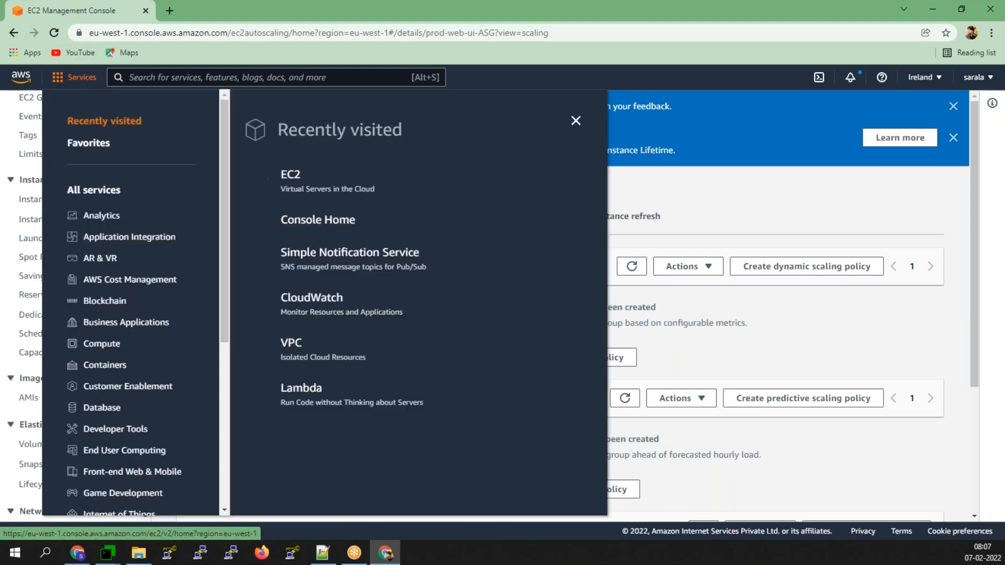
- Search 'cloudwatch', open CloudWatch, and view the In alarm list under Alarms
click(276, 84)
text(cloud)
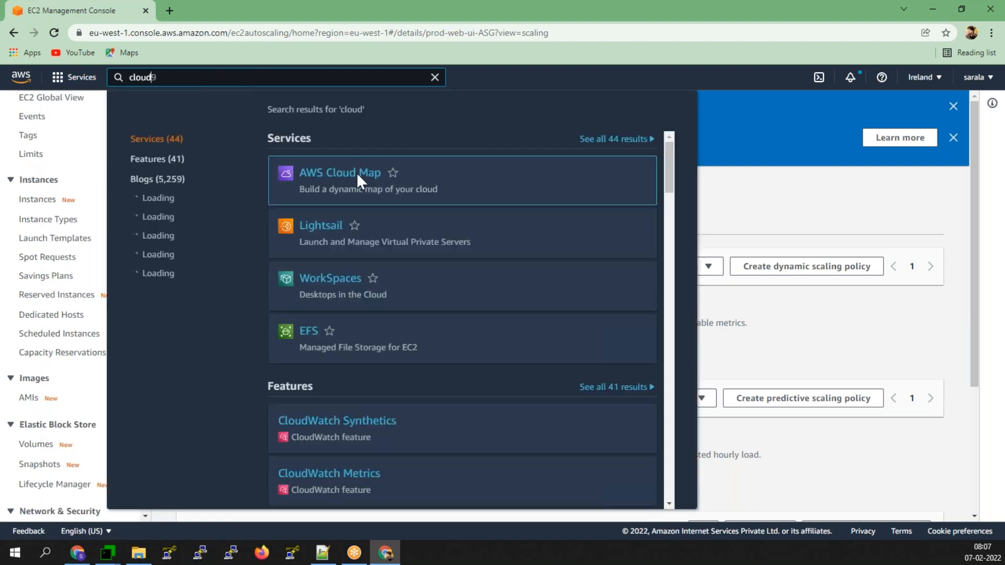
text(watc)
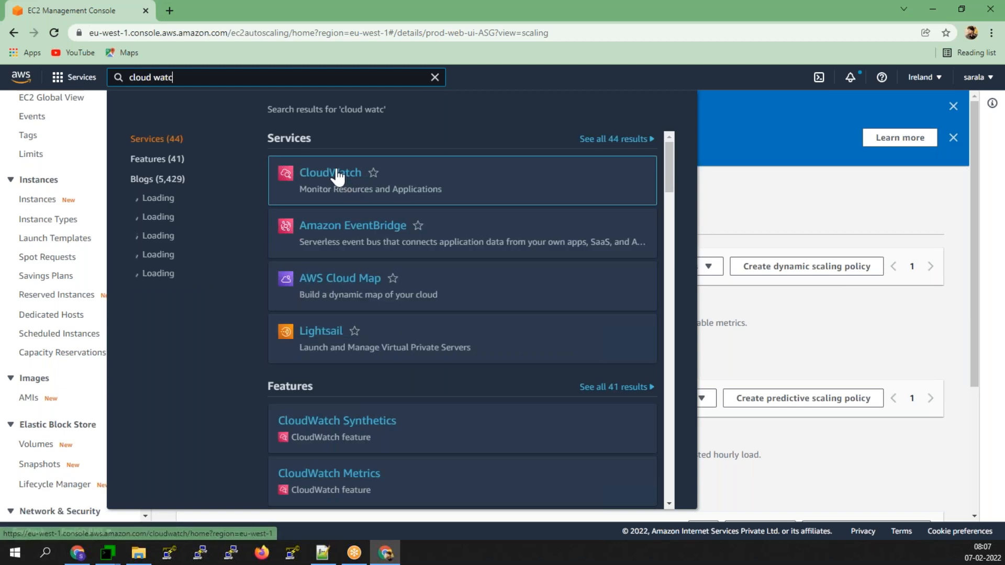
click(338, 175)
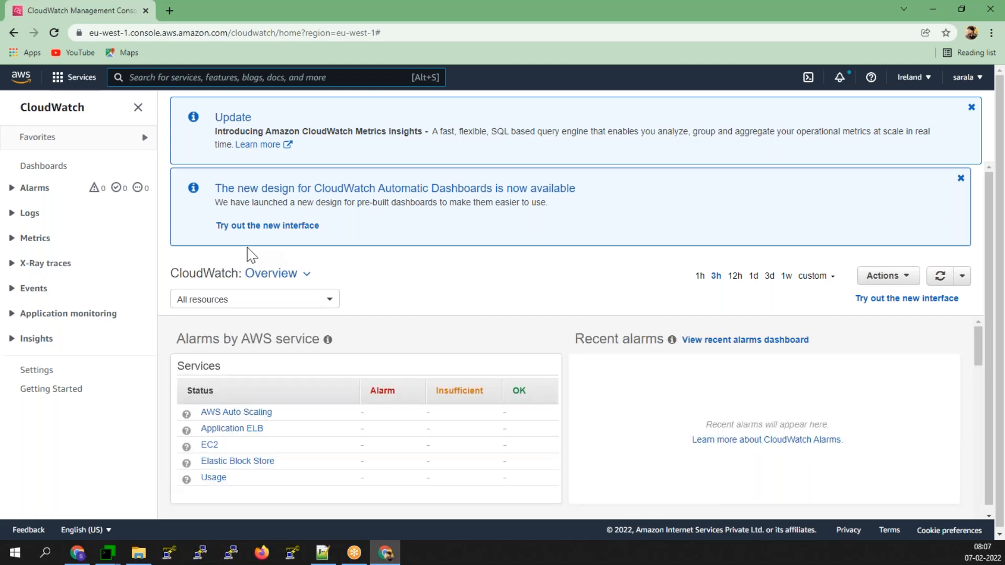
click(32, 188)
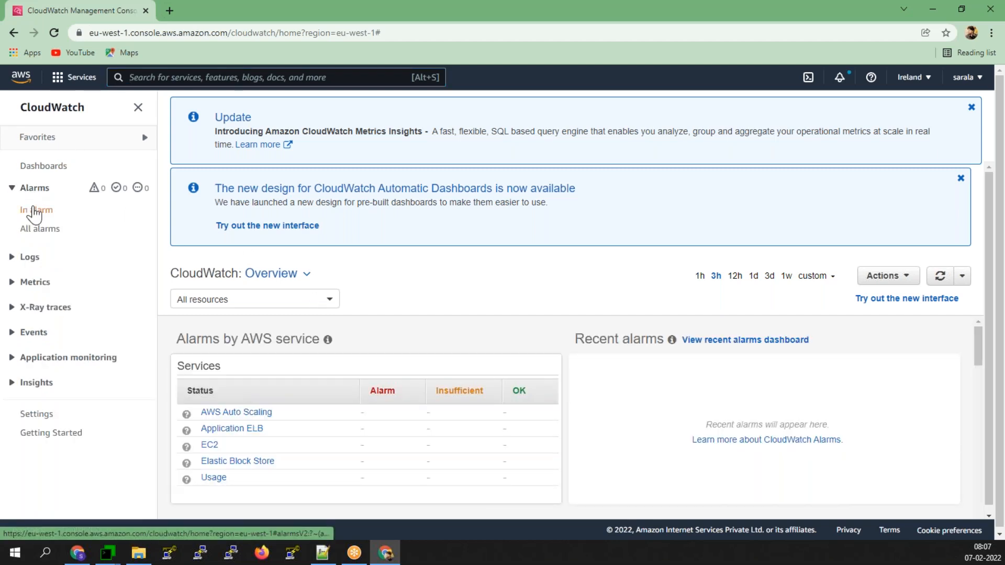
click(33, 209)
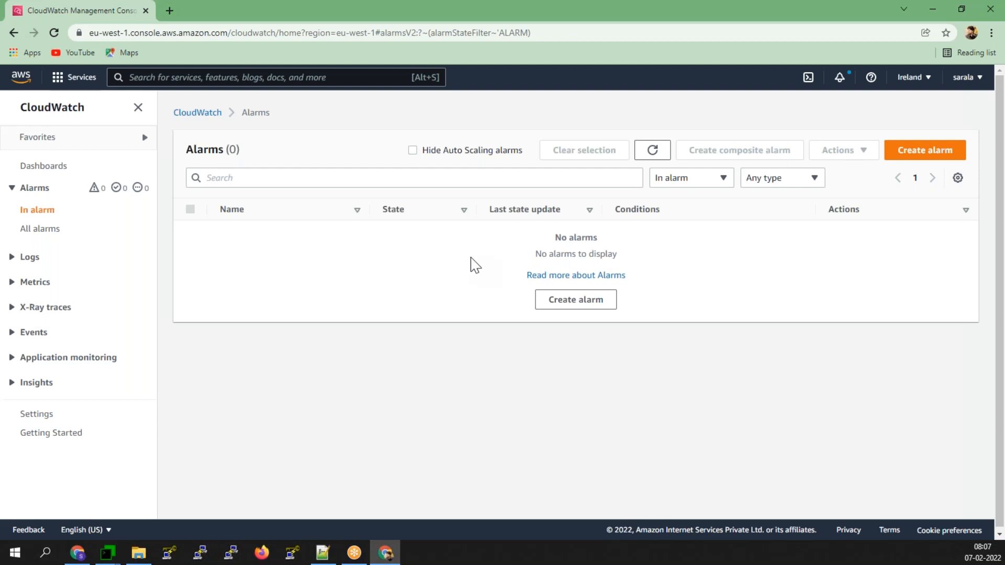
- Start an alarm and browse the Auto Scaling group metrics, then back out of the metric picker
click(926, 154)
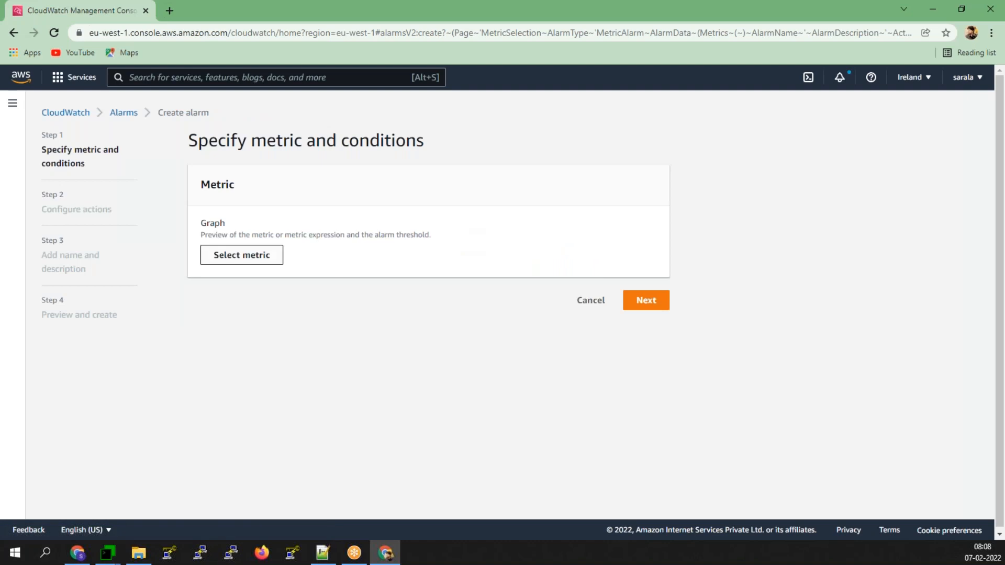
click(246, 257)
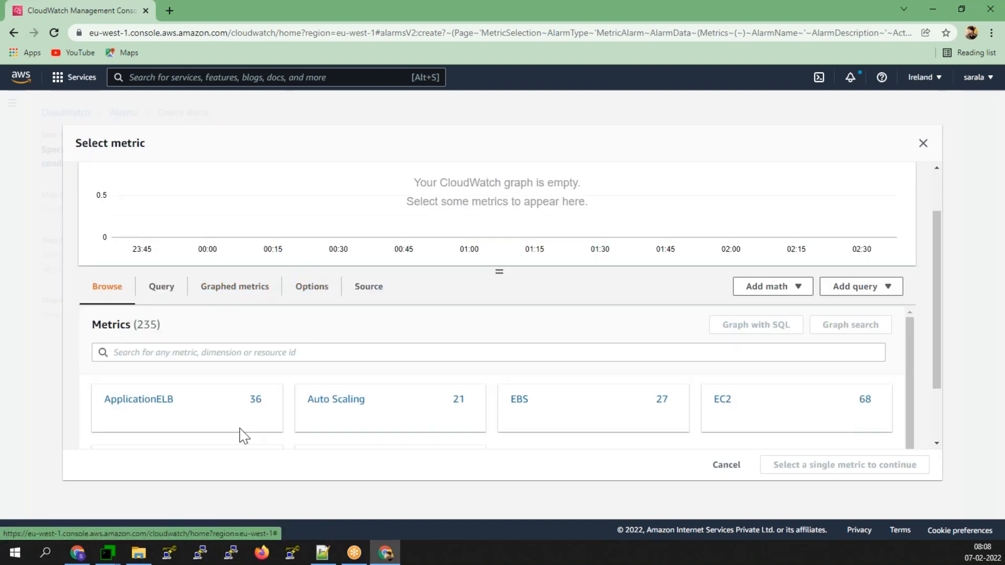
click(348, 402)
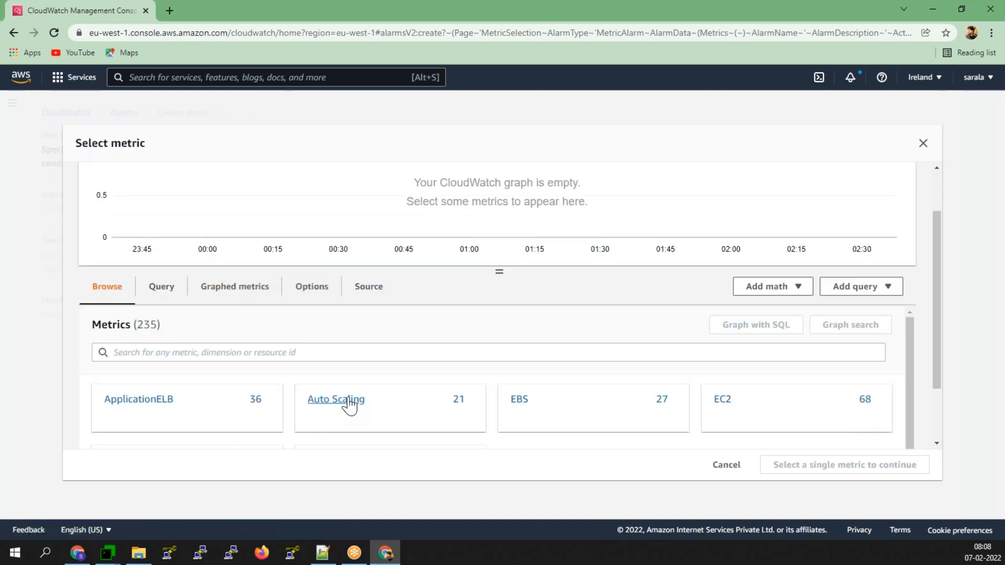
click(140, 403)
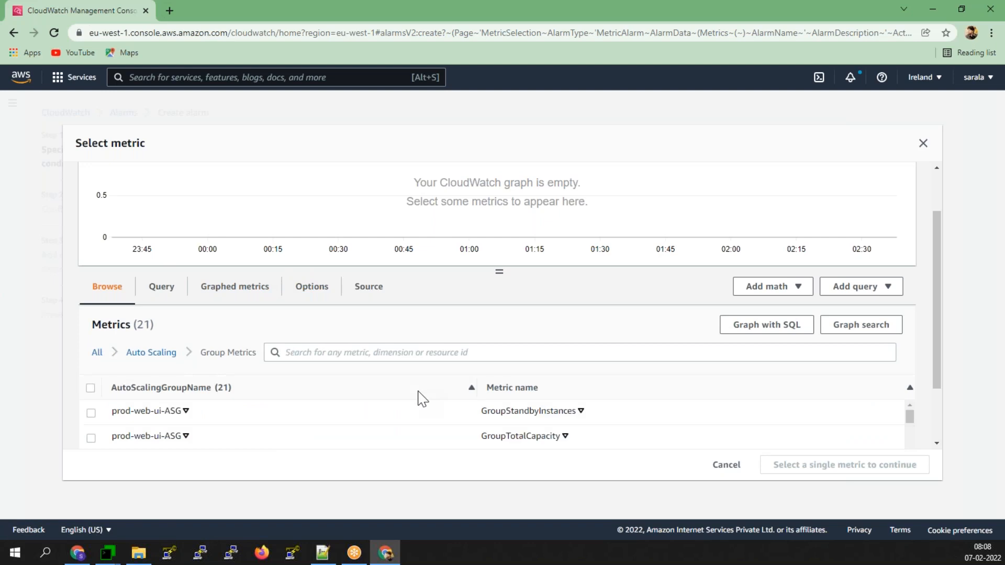
scroll(423, 400, down, 5)
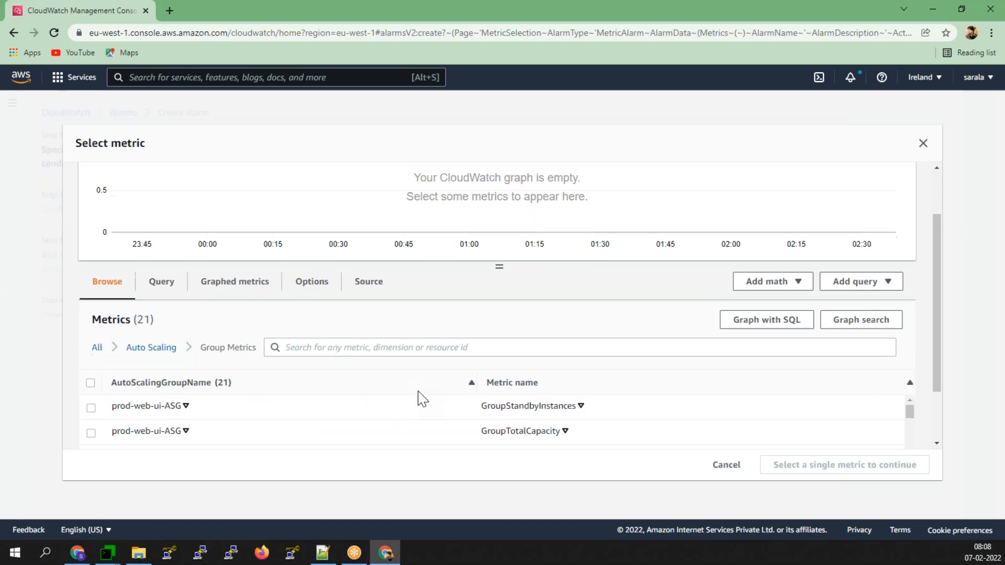
scroll(157, 385, down, 6)
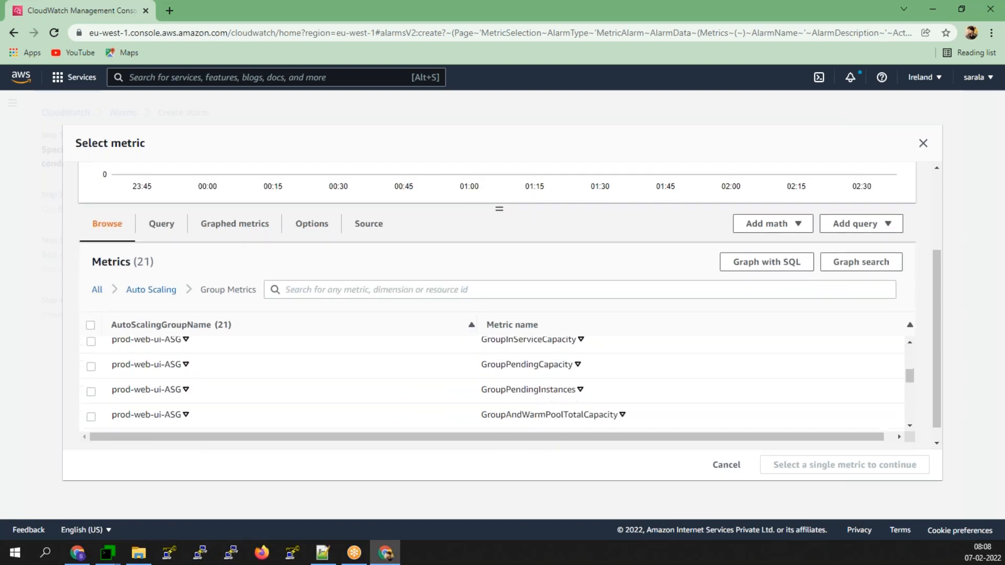
scroll(157, 386, down, 2)
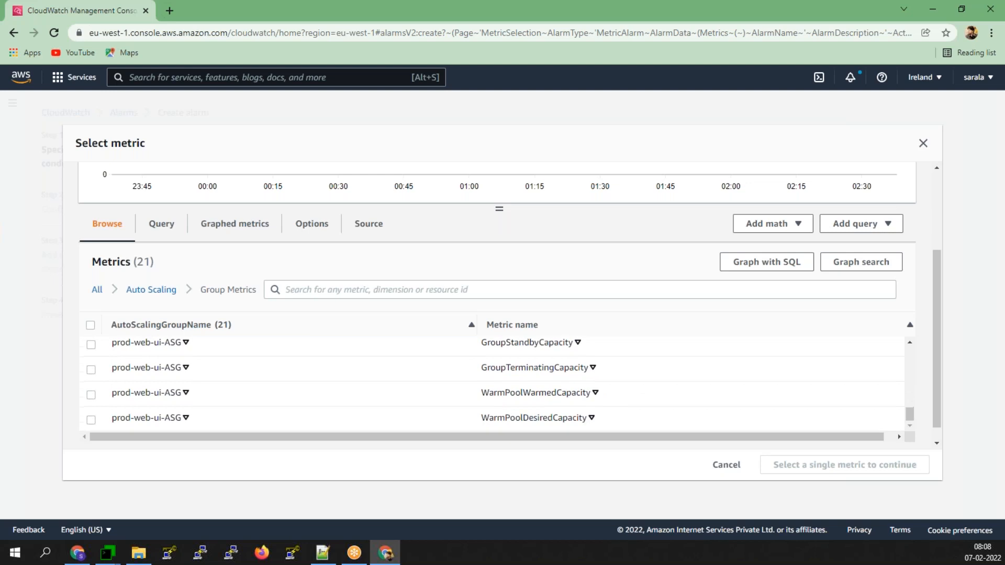
scroll(125, 173, down, 1)
scroll(125, 173, up, 3)
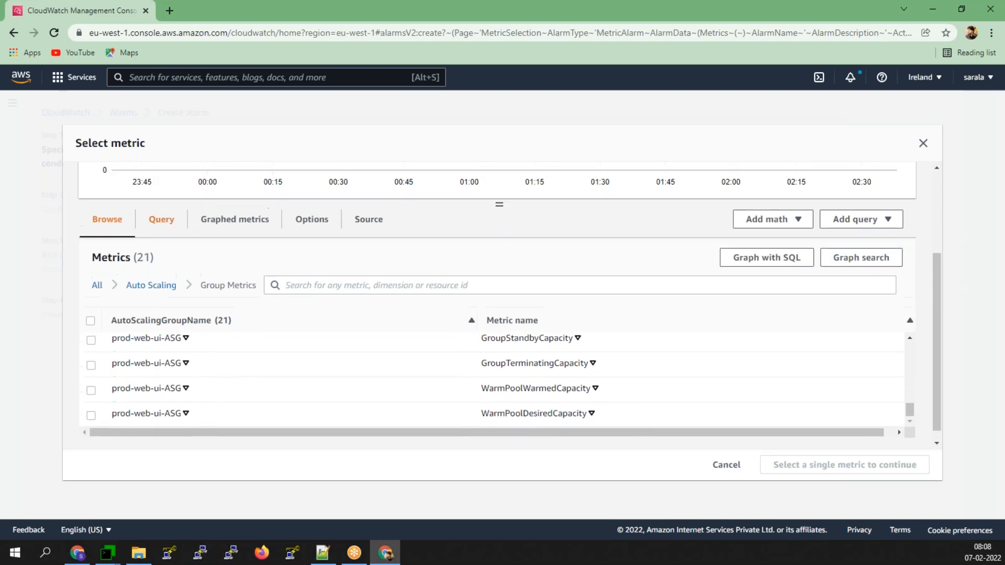
click(11, 36)
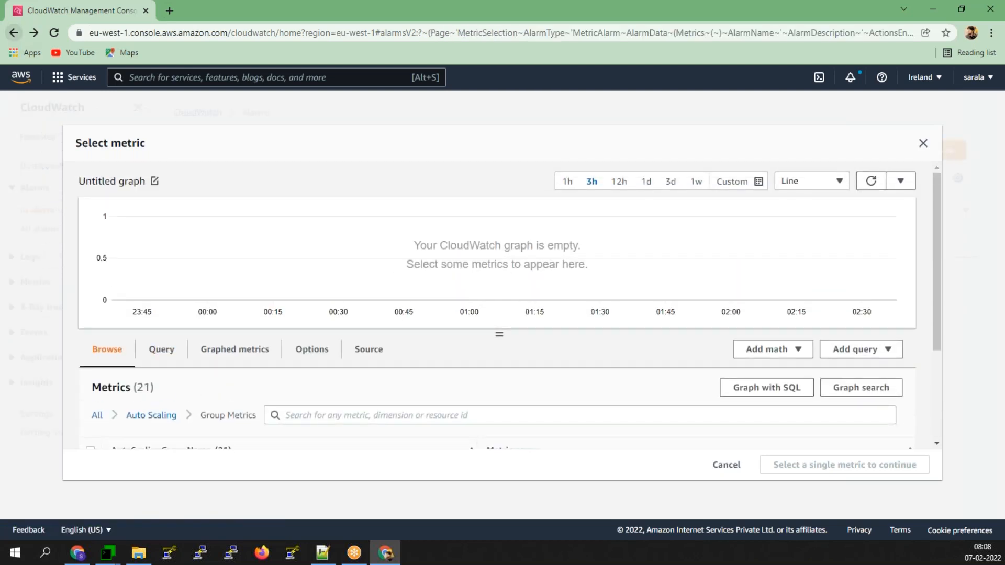
click(923, 151)
- Restart the alarm and select CPUUtilization for prod-web-ui-ASG under EC2 > By Auto Scaling Group
click(894, 151)
click(246, 260)
scroll(131, 361, down, 3)
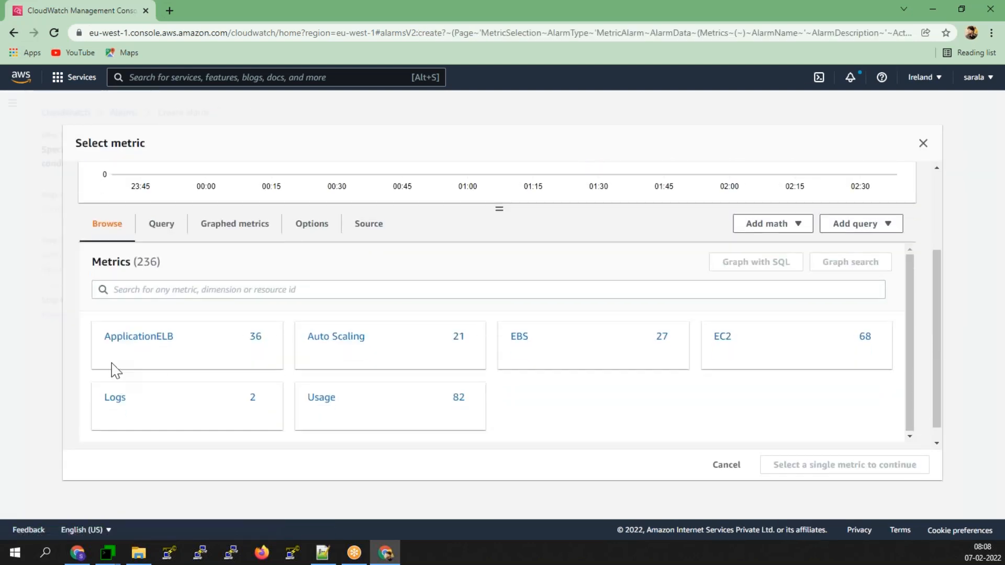
click(719, 339)
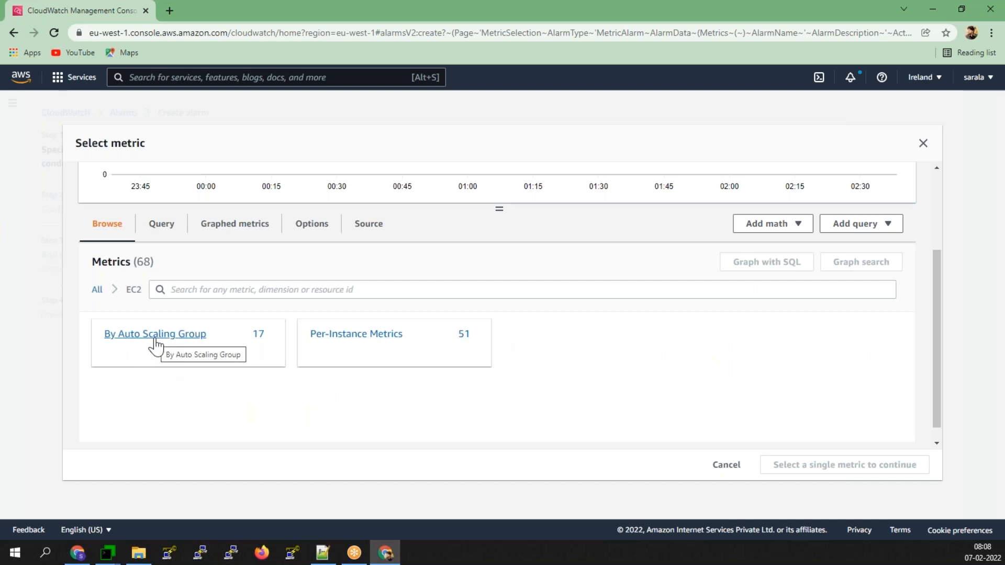
click(156, 335)
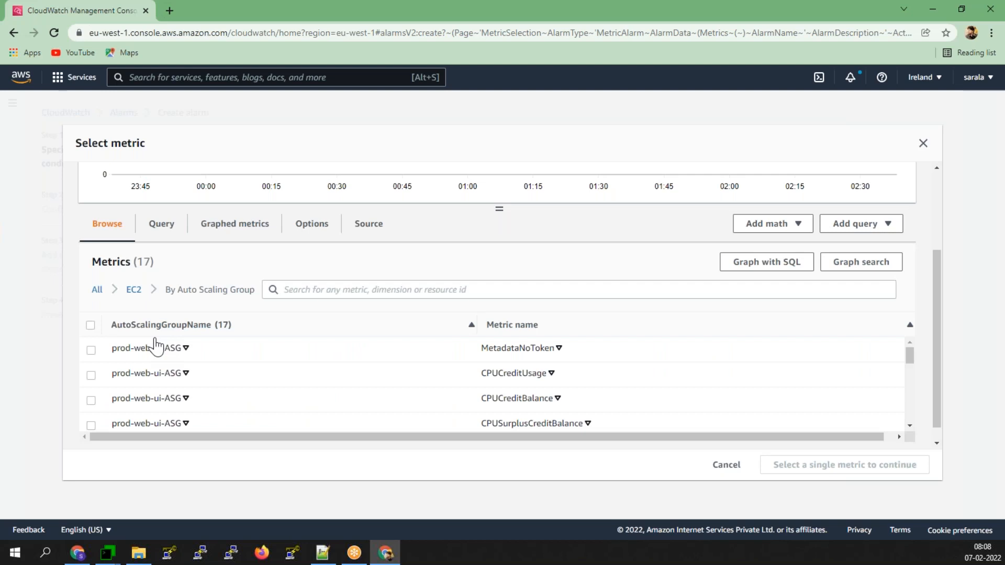
scroll(156, 346, down, 3)
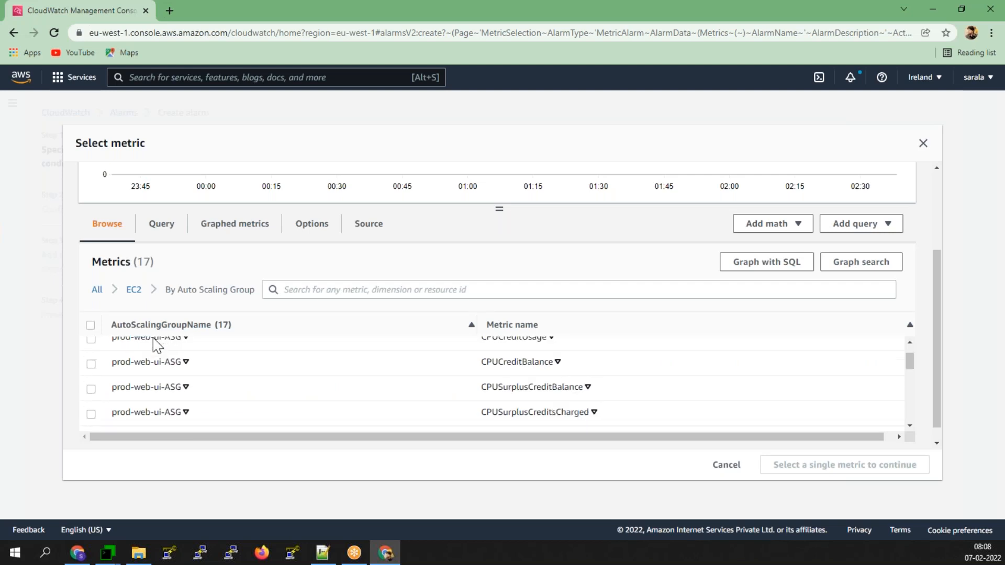
scroll(107, 384, down, 1)
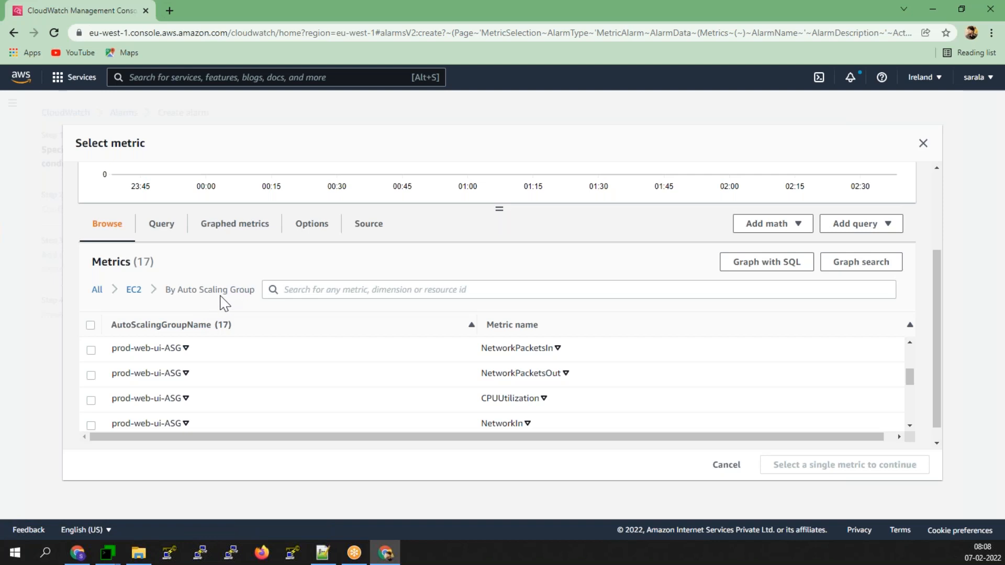
click(91, 400)
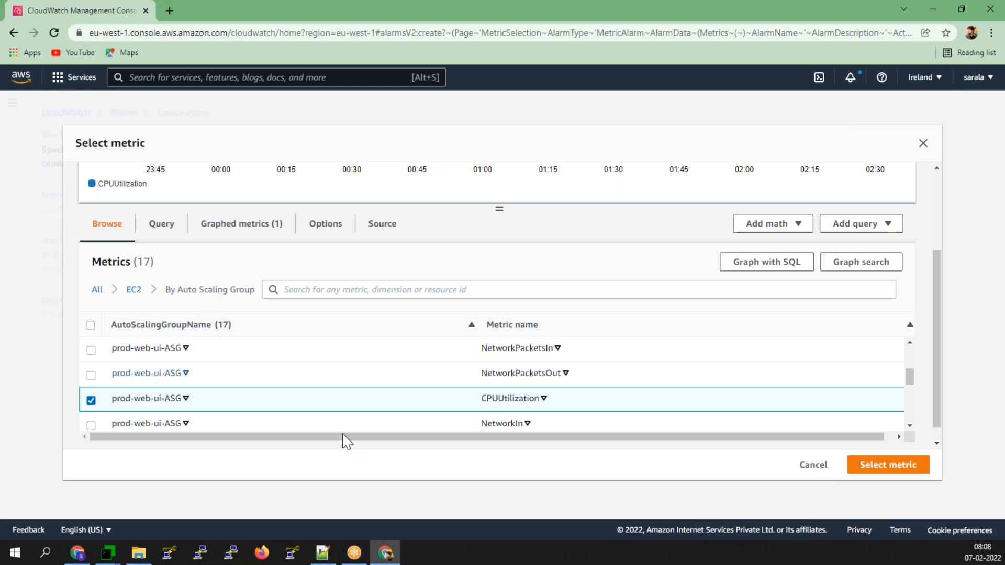
click(870, 474)
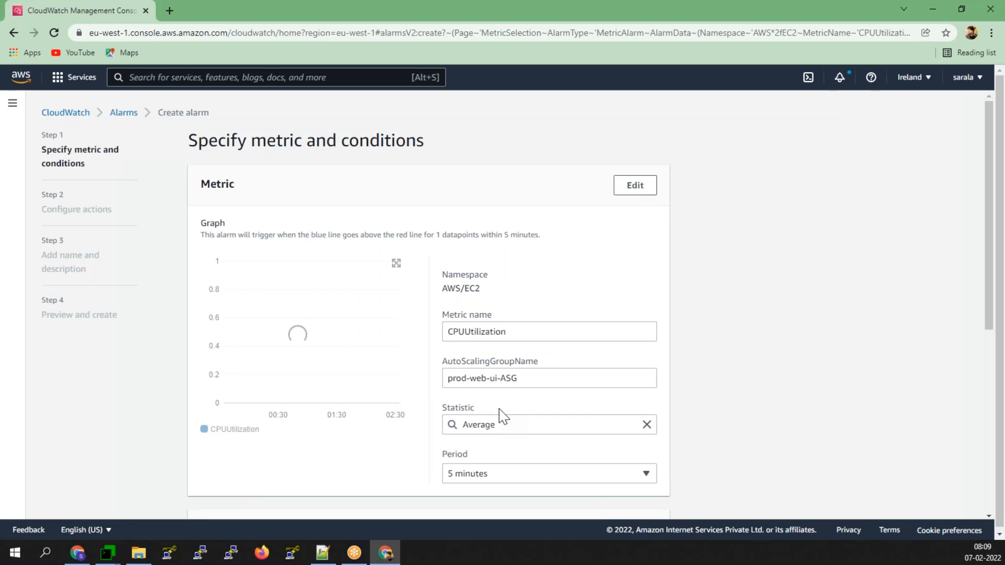
- Set a 1-minute period and a Greater/Equal 70 CPUUtilization threshold, then continue
scroll(501, 416, down, 2)
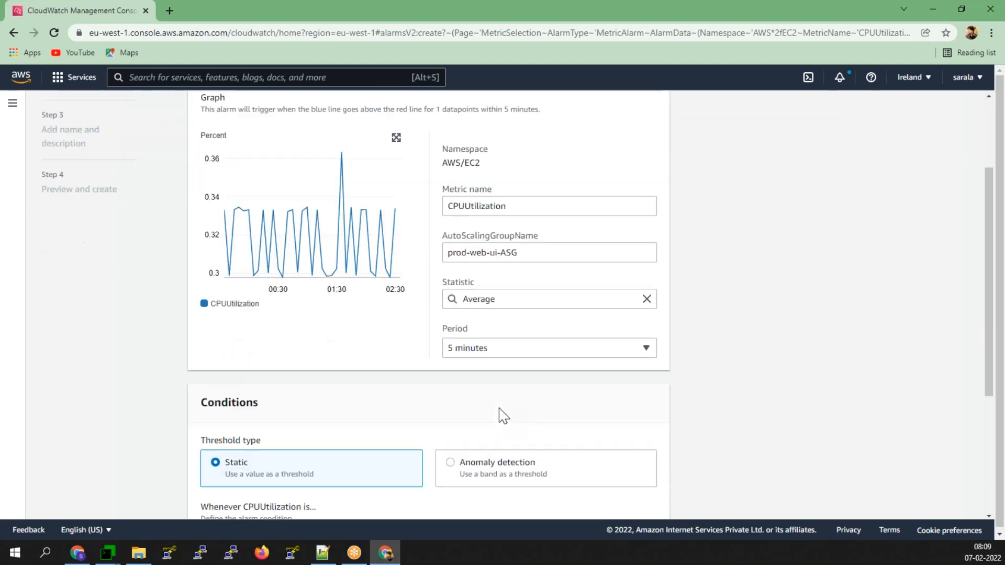
click(509, 350)
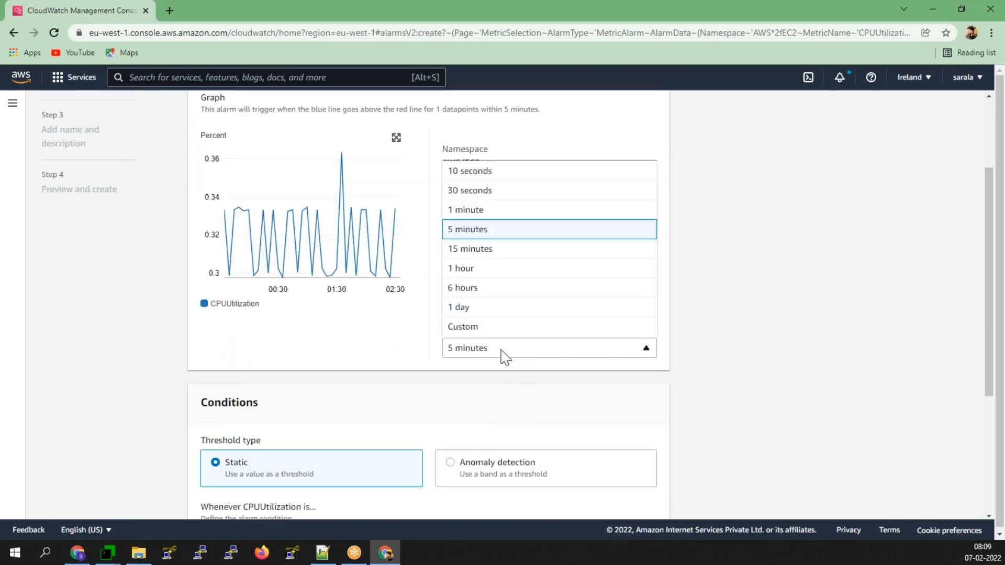
click(474, 211)
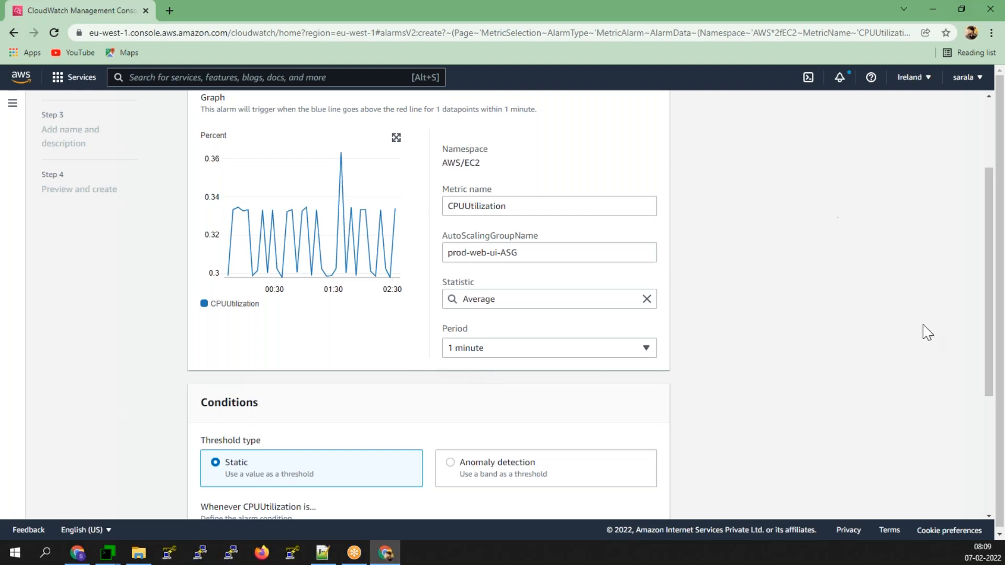
scroll(1002, 428, down, 1)
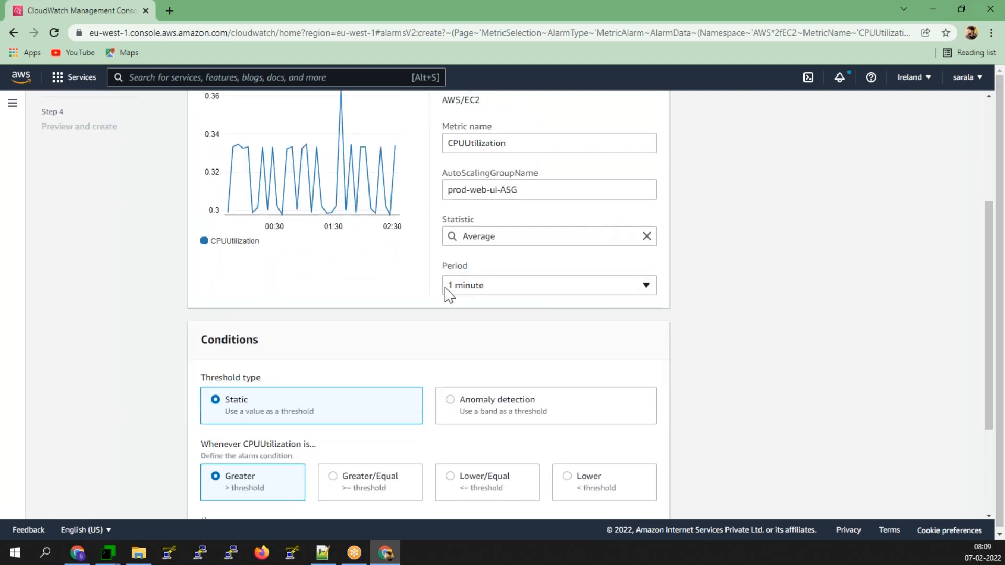
scroll(448, 293, down, 3)
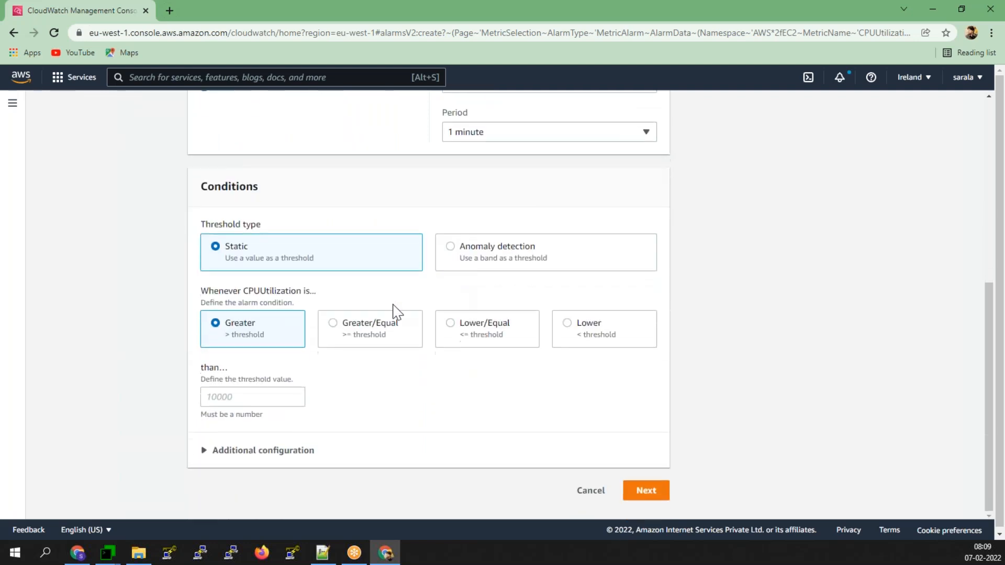
click(337, 321)
click(260, 396)
text(7)
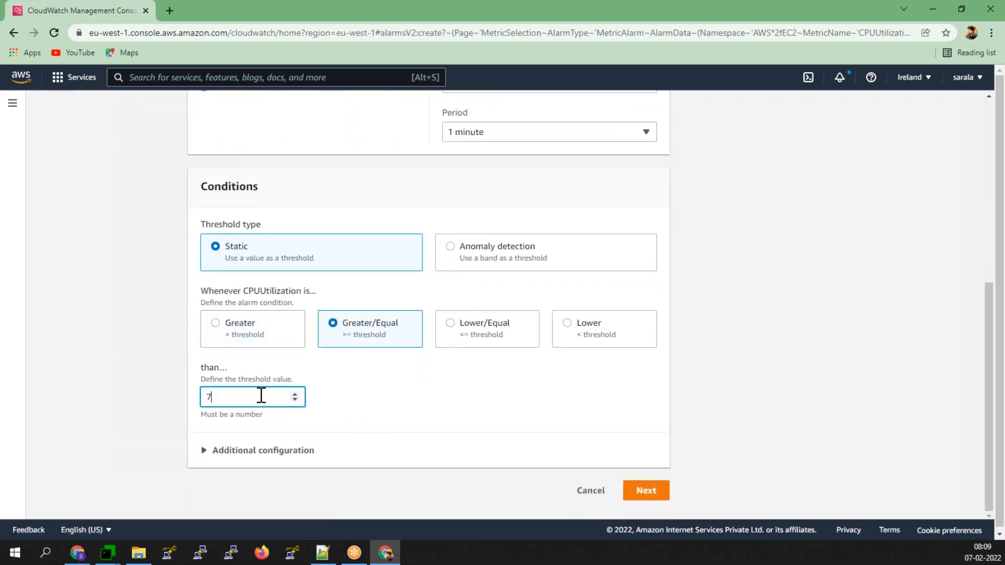
text(0)
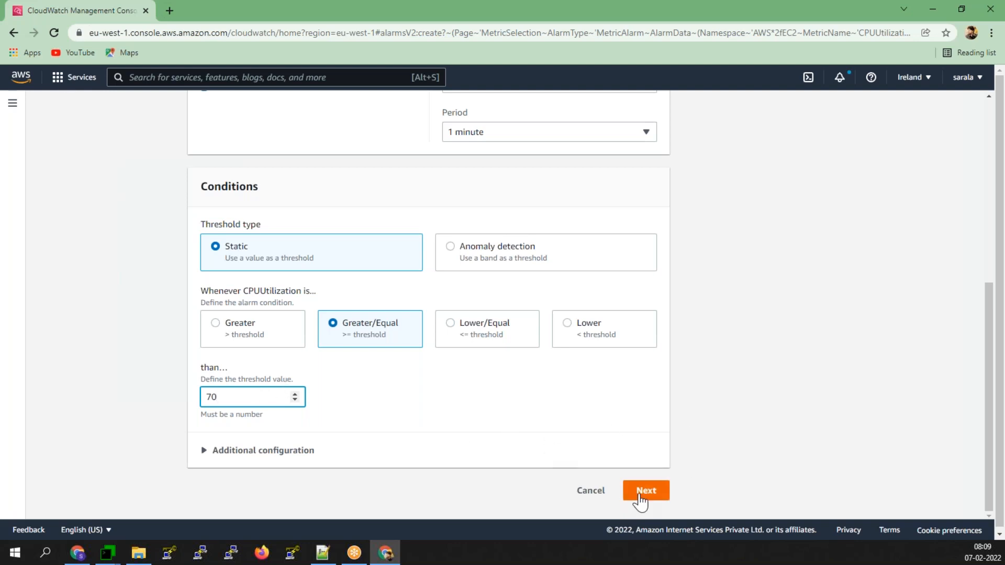
click(638, 495)
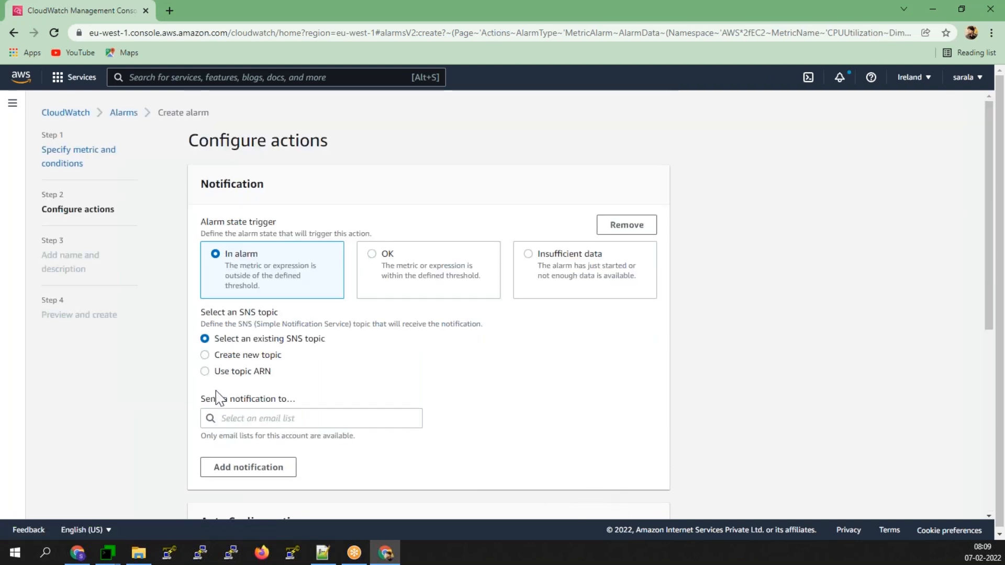
- Create a new notification topic named DevOps with the recipient's e-mail address as endpoint
scroll(215, 398, down, 2)
click(259, 292)
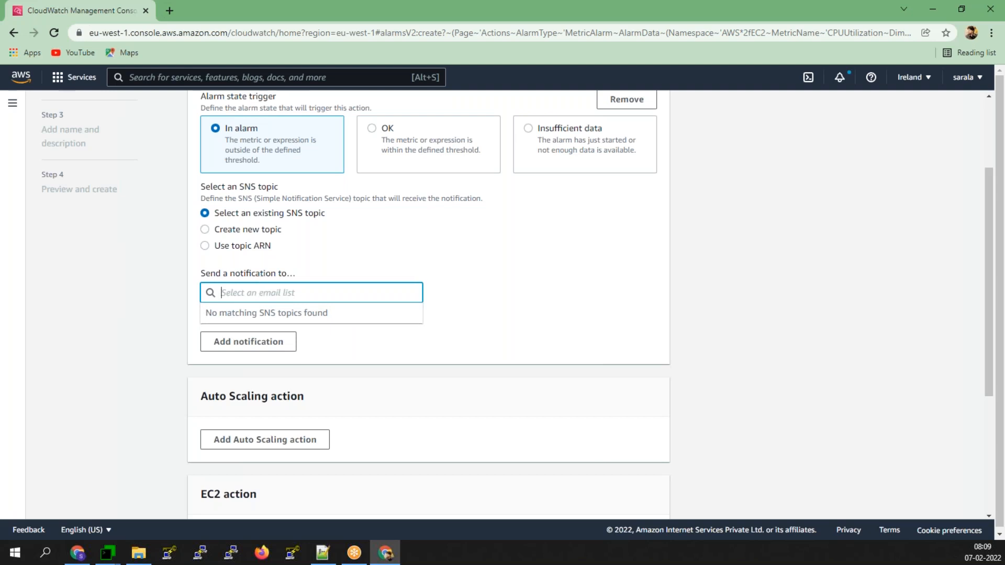
click(270, 237)
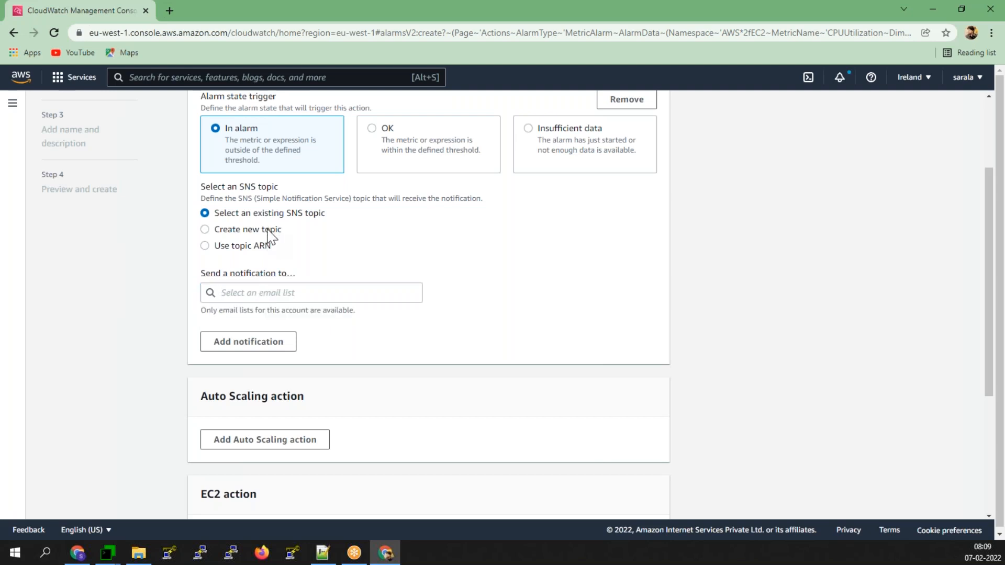
click(370, 302)
drag(370, 302, 111, 306)
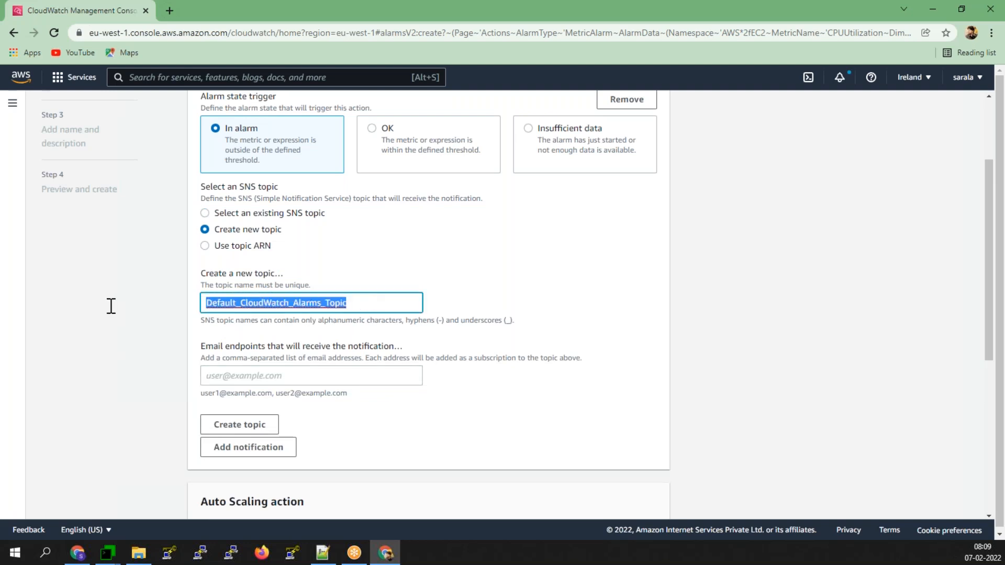
key(BackSpace)
text(DevOps)
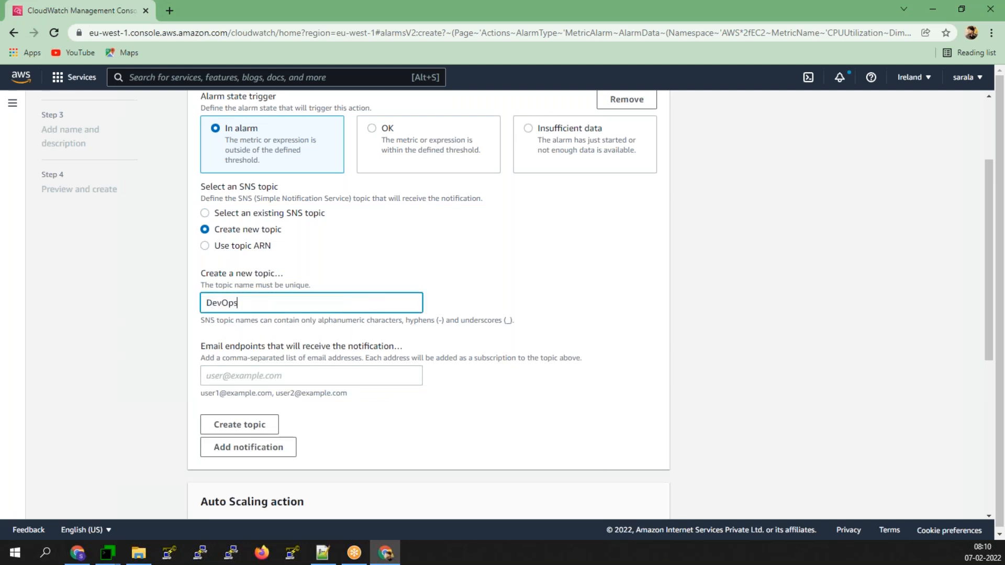
key(Tab)
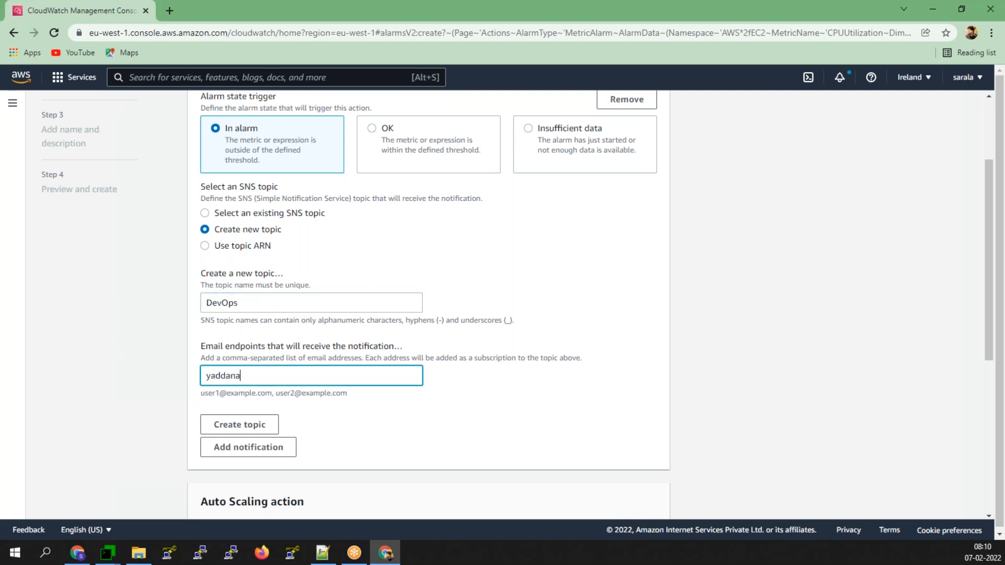
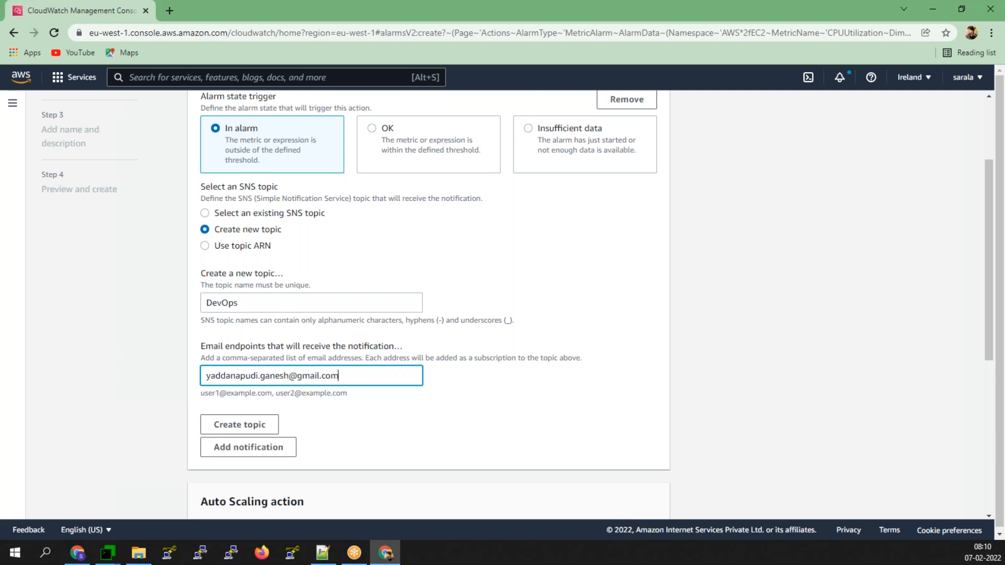
click(223, 426)
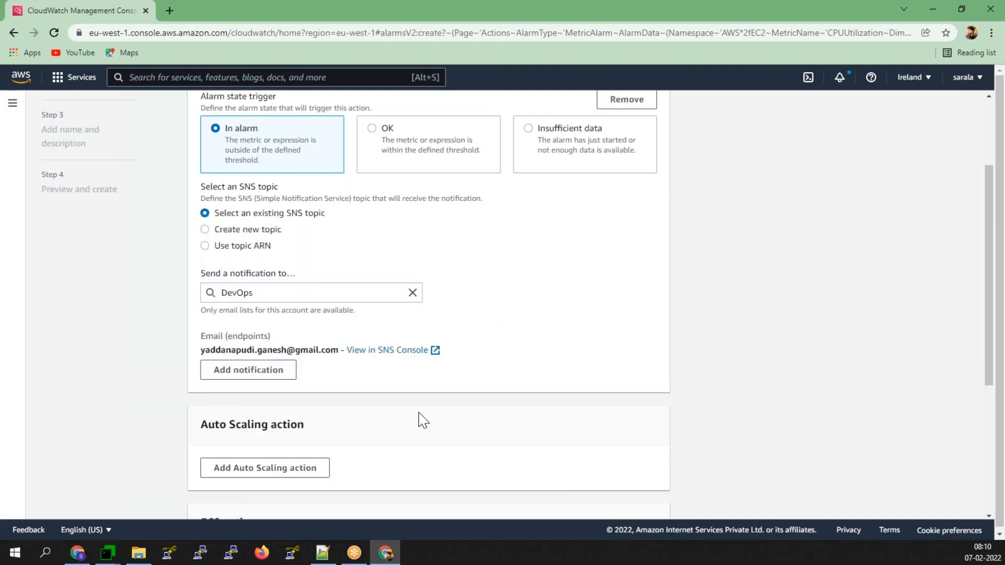
- Continue to the alarm's name and description page
scroll(423, 420, down, 2)
scroll(423, 419, down, 2)
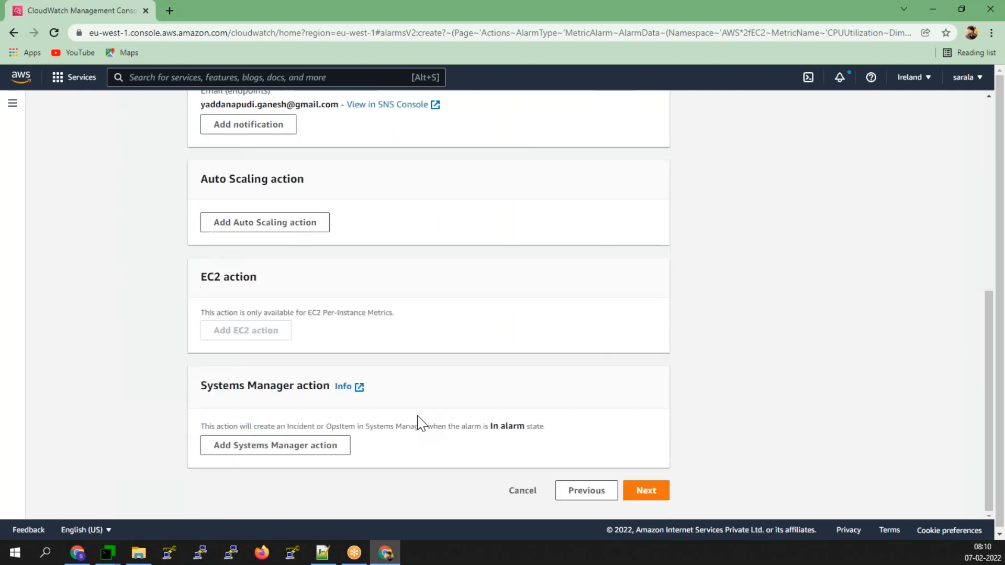
scroll(419, 421, up, 1)
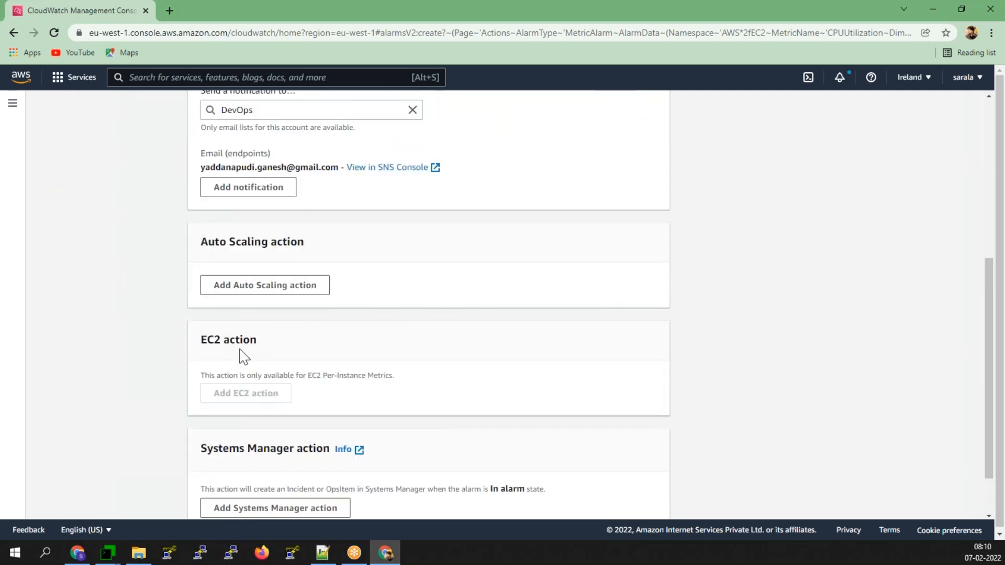
scroll(241, 345, down, 2)
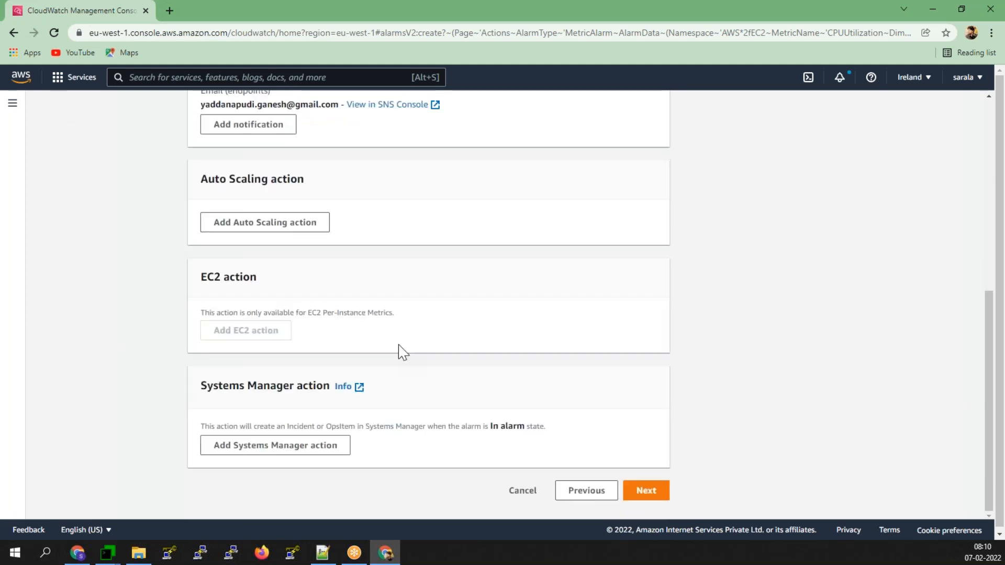
click(644, 487)
- Name the alarm highcpu and describe it as 'high cpu utilization', correcting the spelling
click(258, 244)
text(High)
key(BackSpace)
key(BackSpace)
key(BackSpace)
key(BackSpace)
key(BackSpace)
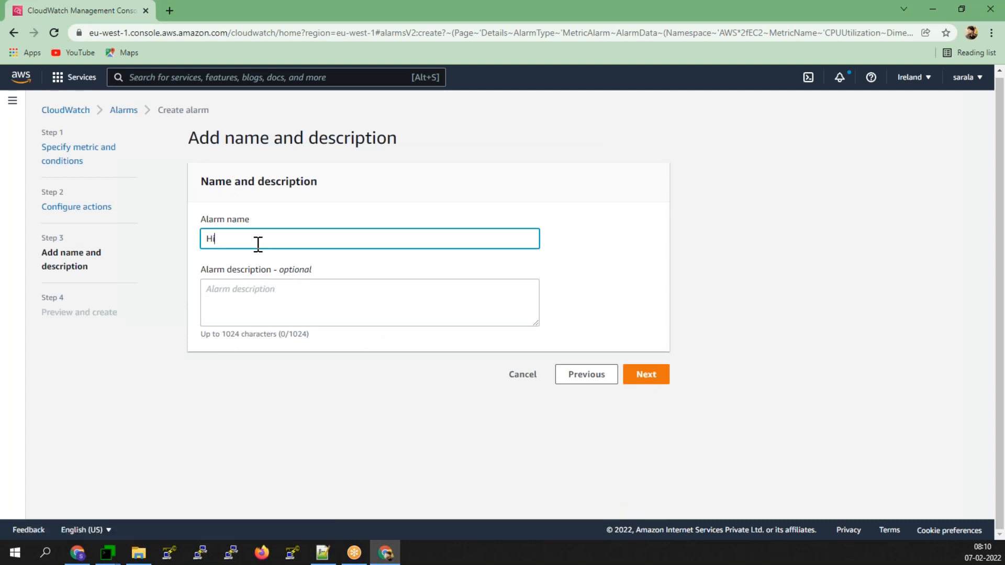
text(highcpu)
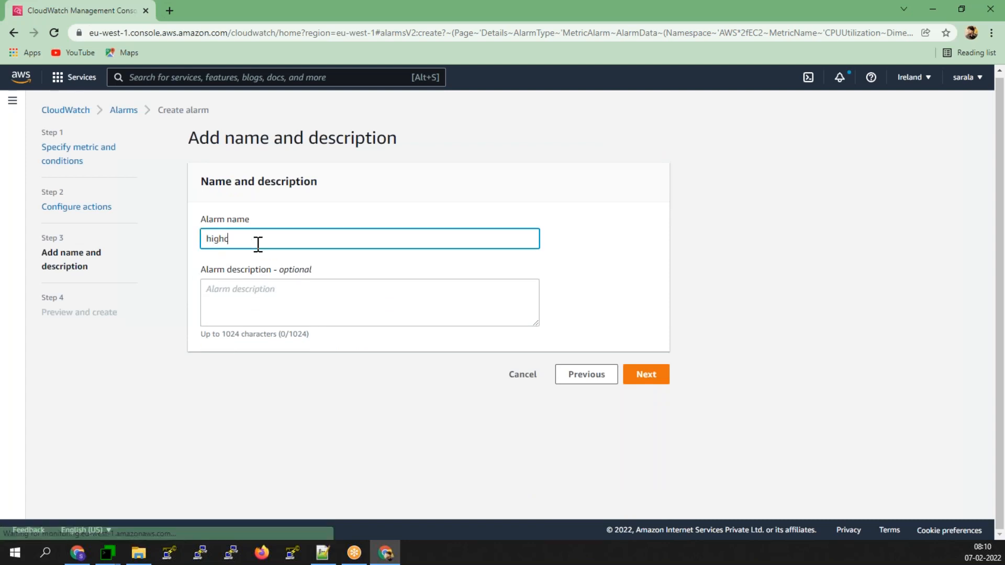
click(275, 301)
text(high)
text( cpu u)
text(tili)
text(tion)
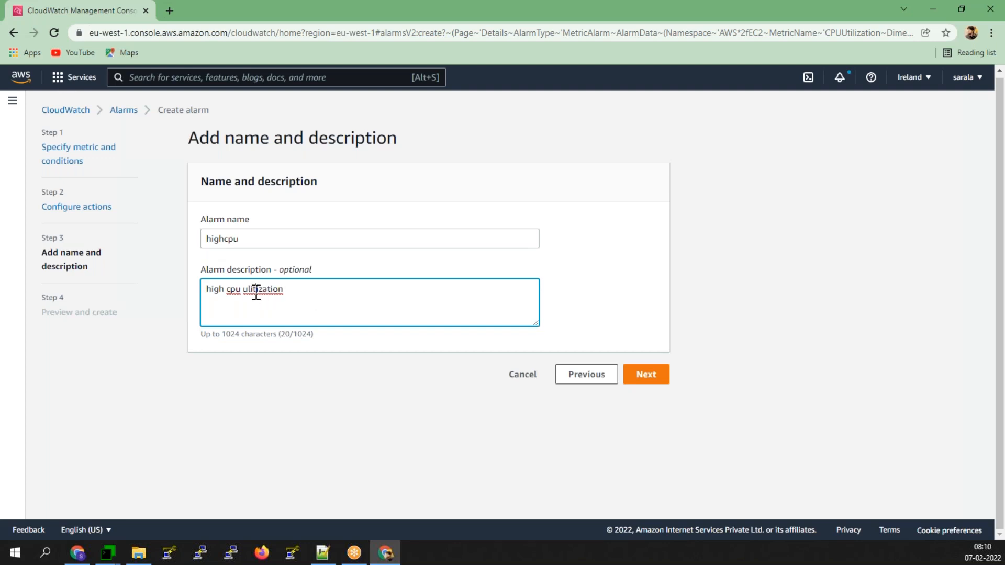
right_click(256, 292)
click(287, 302)
- Review the preview and create the highcpu alarm
click(657, 378)
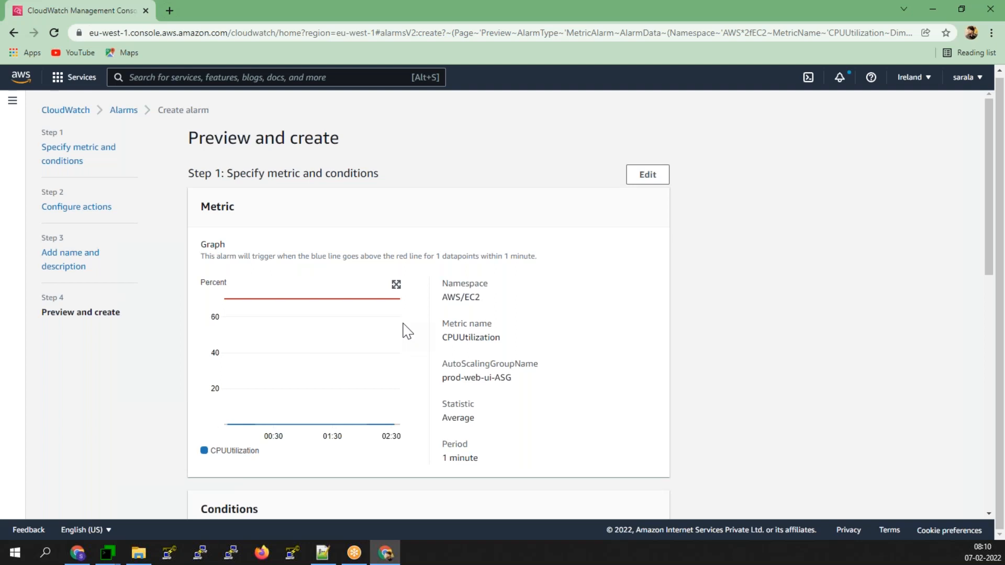
scroll(406, 332, down, 10)
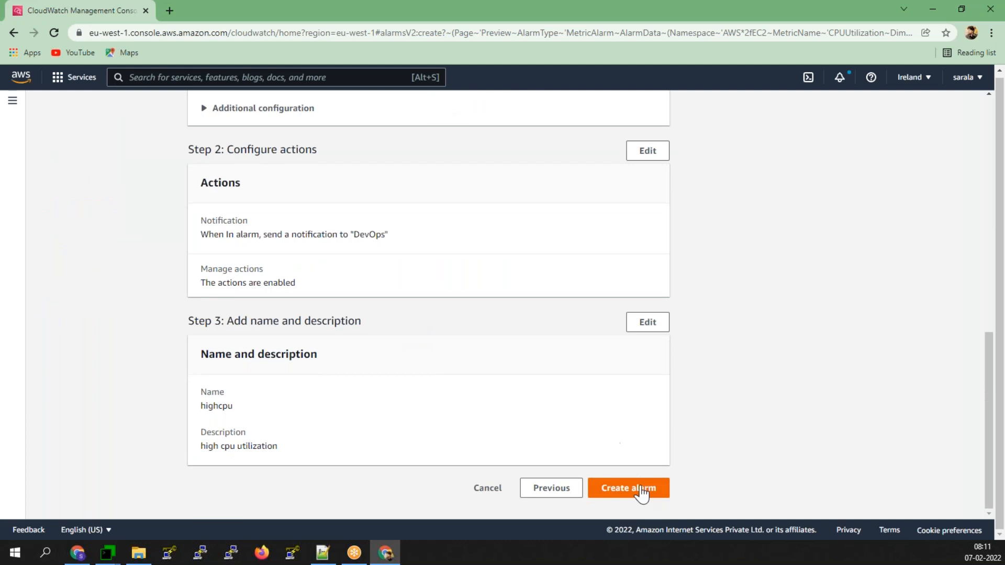
click(642, 493)
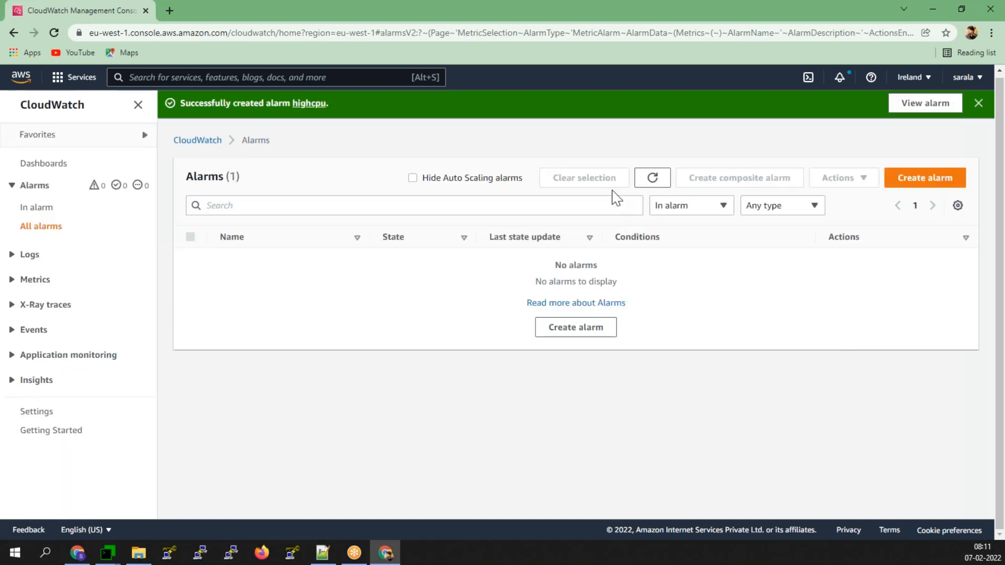
- Refresh the alarms list filtered to Any state, then begin a second alarm
click(664, 182)
click(701, 214)
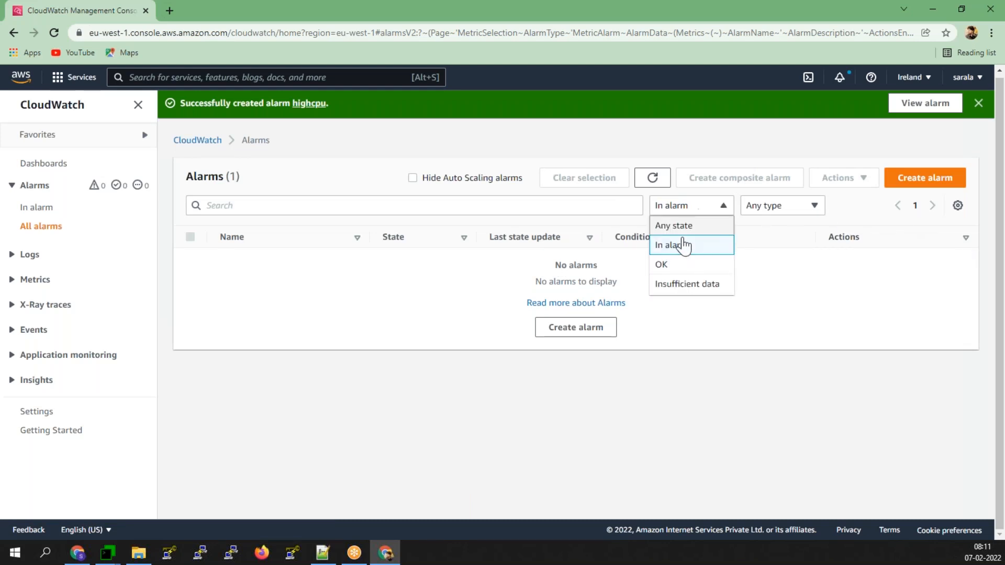
click(678, 228)
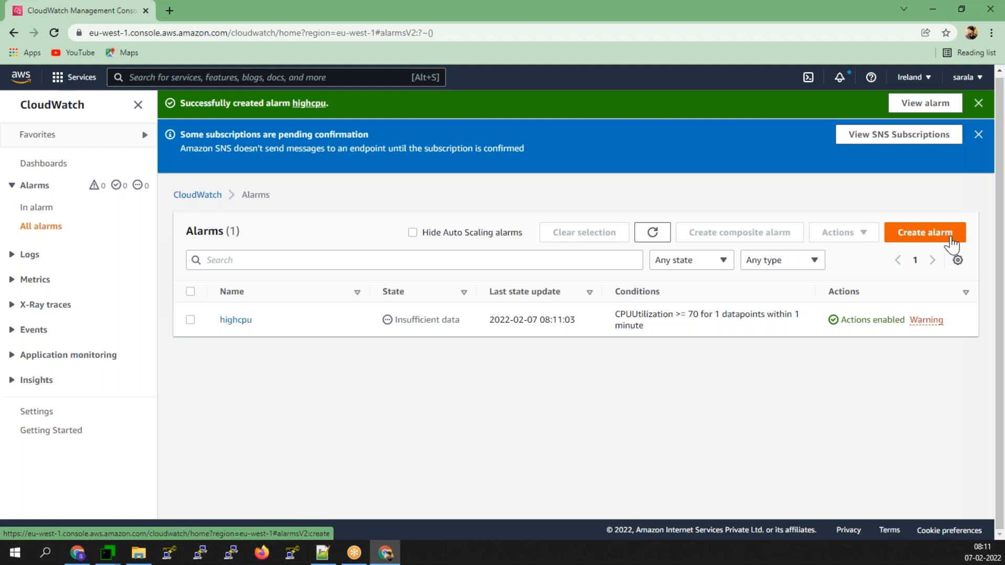
click(951, 233)
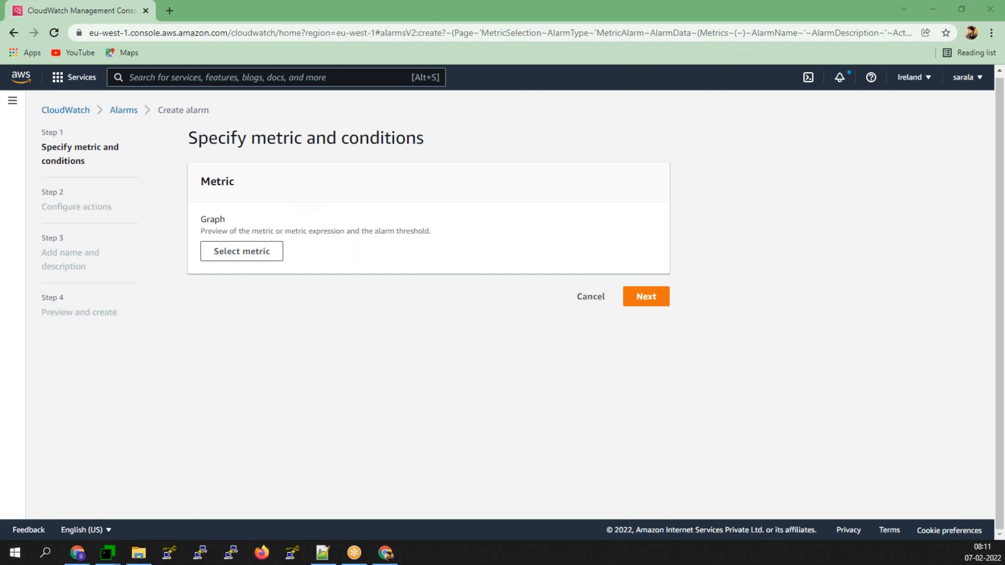
- Select the prod-web-ui-ASG CPUUtilization metric under EC2 By Auto Scaling Group
click(240, 253)
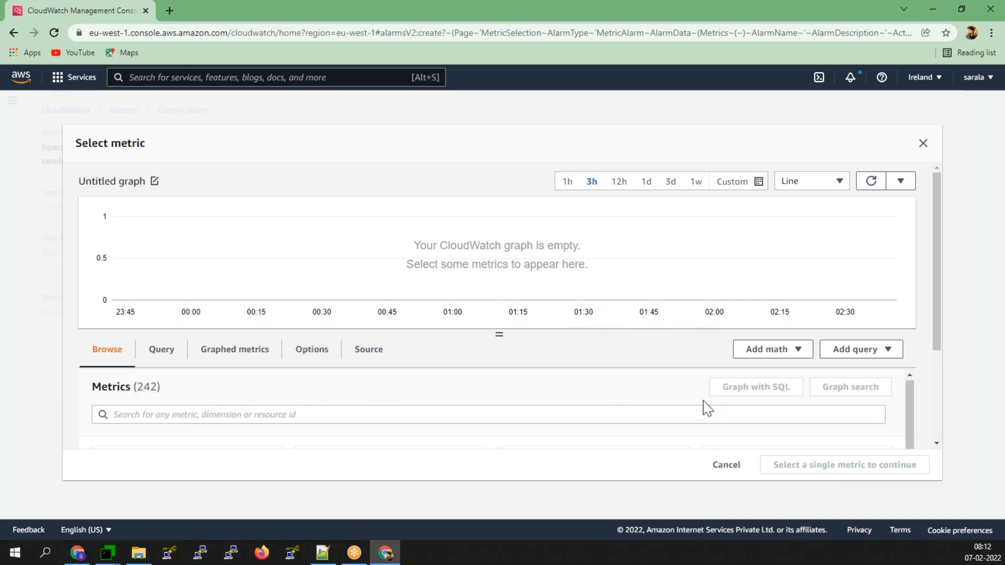
scroll(707, 408, down, 3)
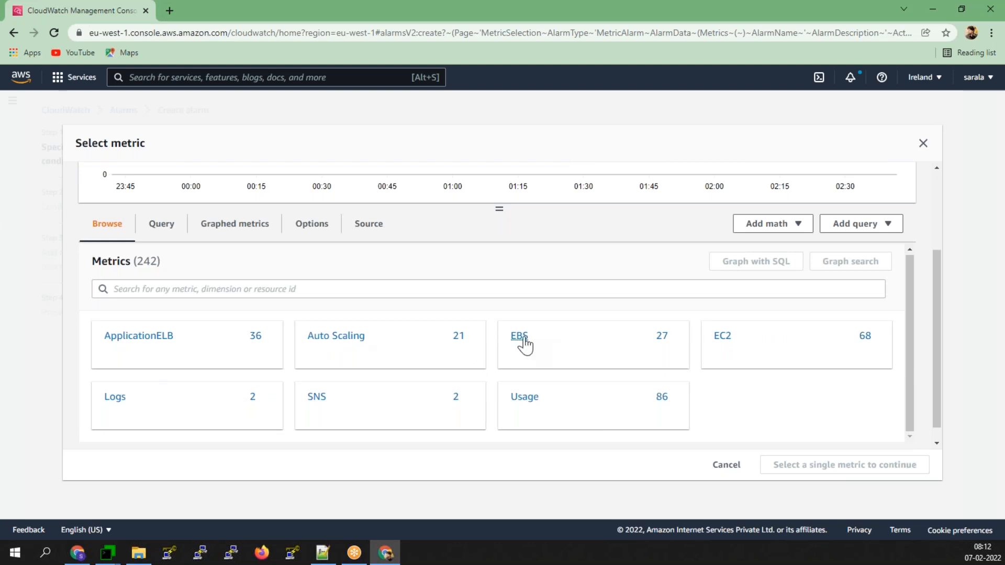
click(723, 338)
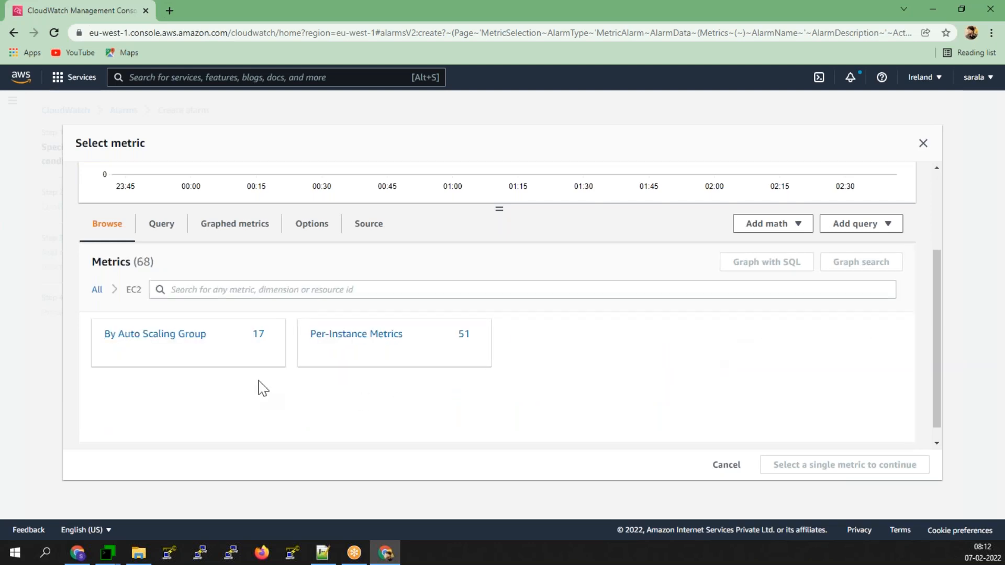
click(181, 340)
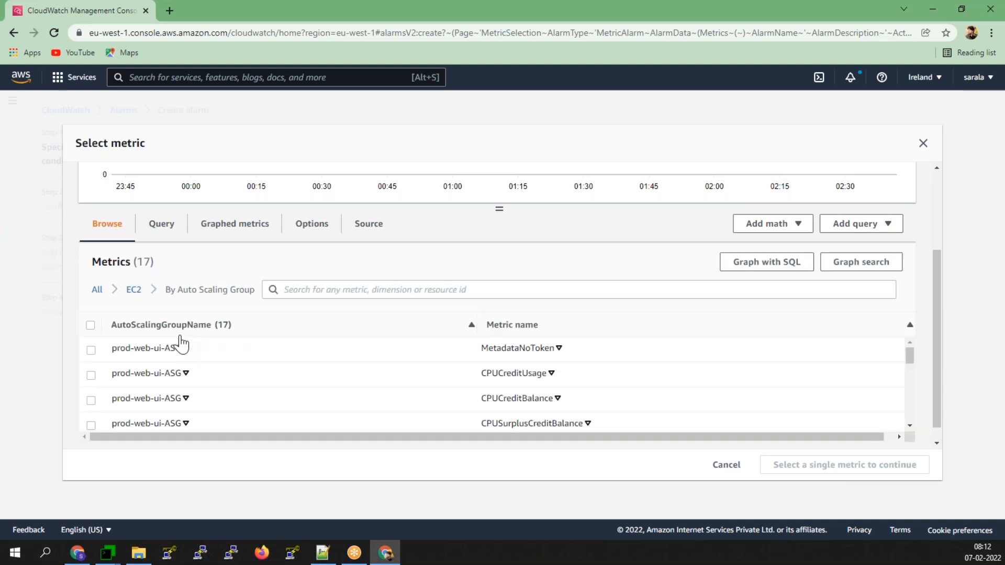
scroll(272, 376, down, 1)
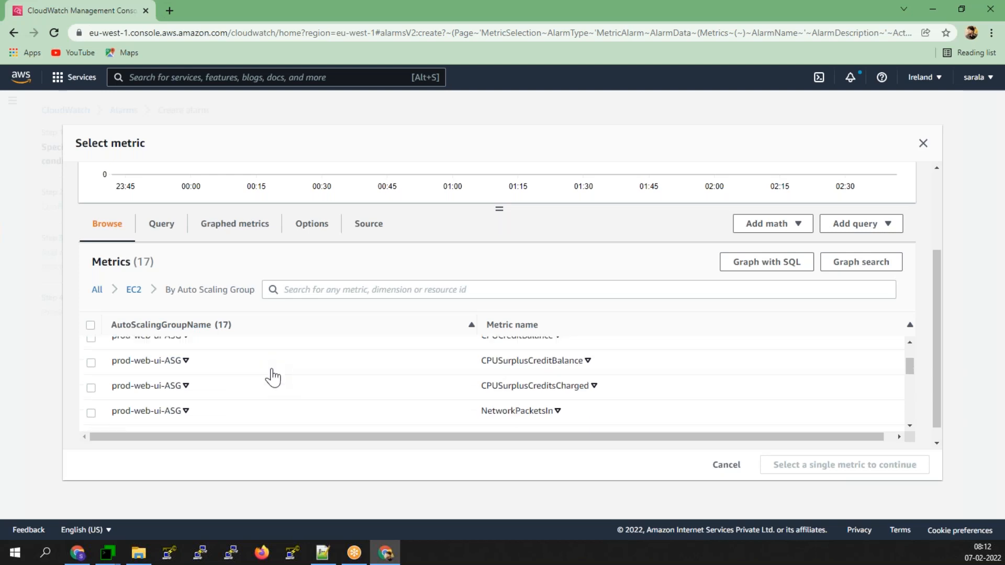
scroll(332, 405, up, 1)
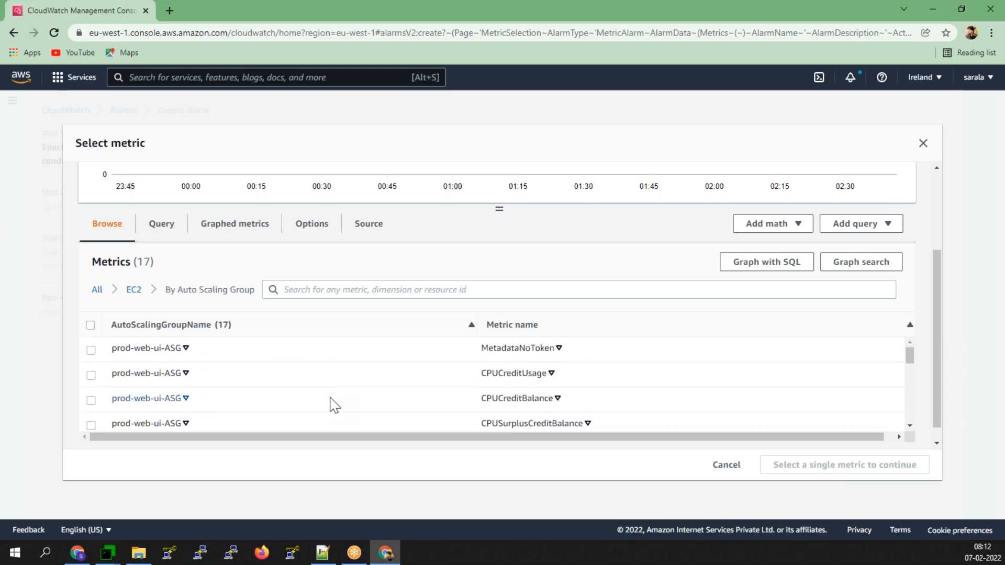
scroll(334, 405, up, 1)
scroll(335, 398, down, 2)
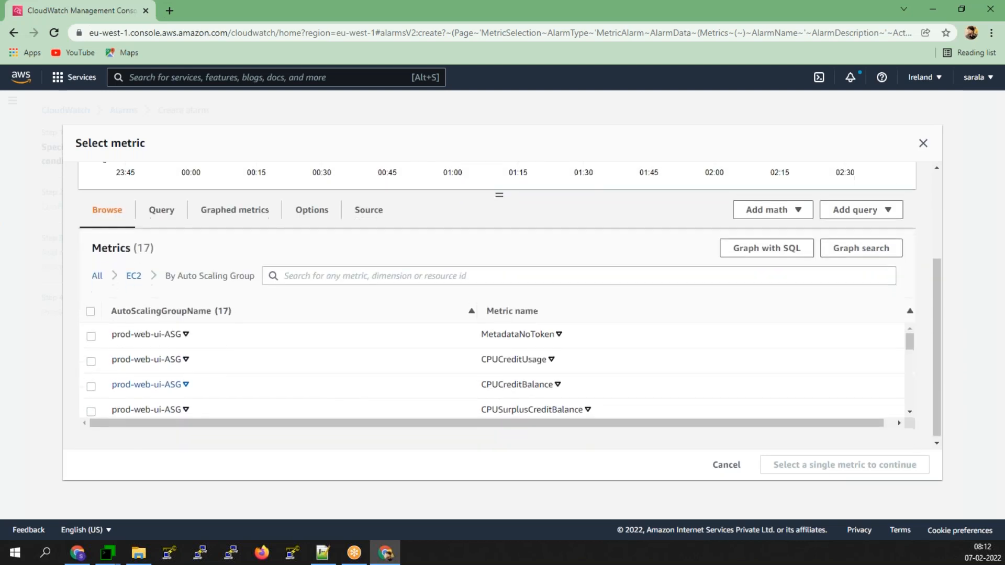
scroll(316, 376, down, 3)
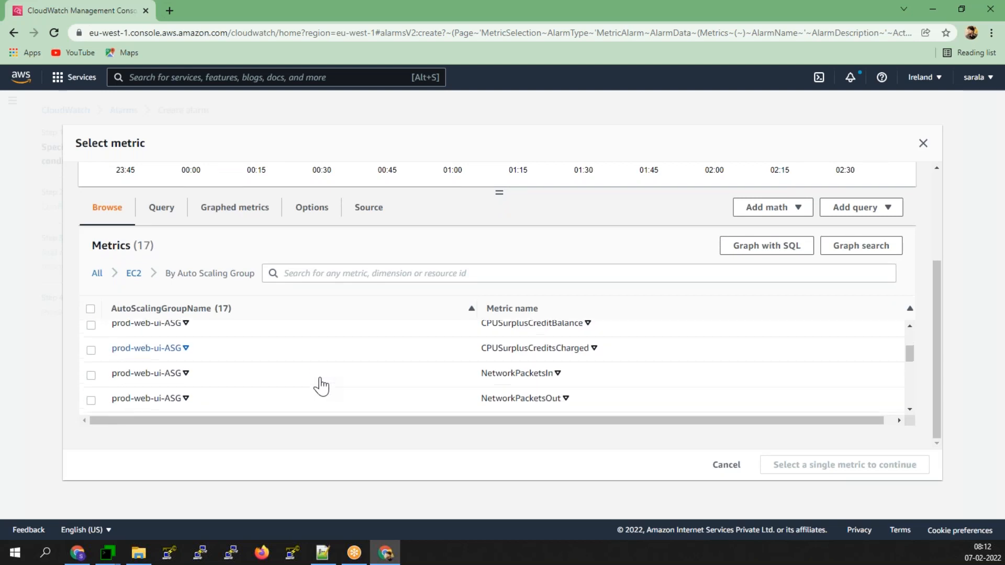
click(92, 386)
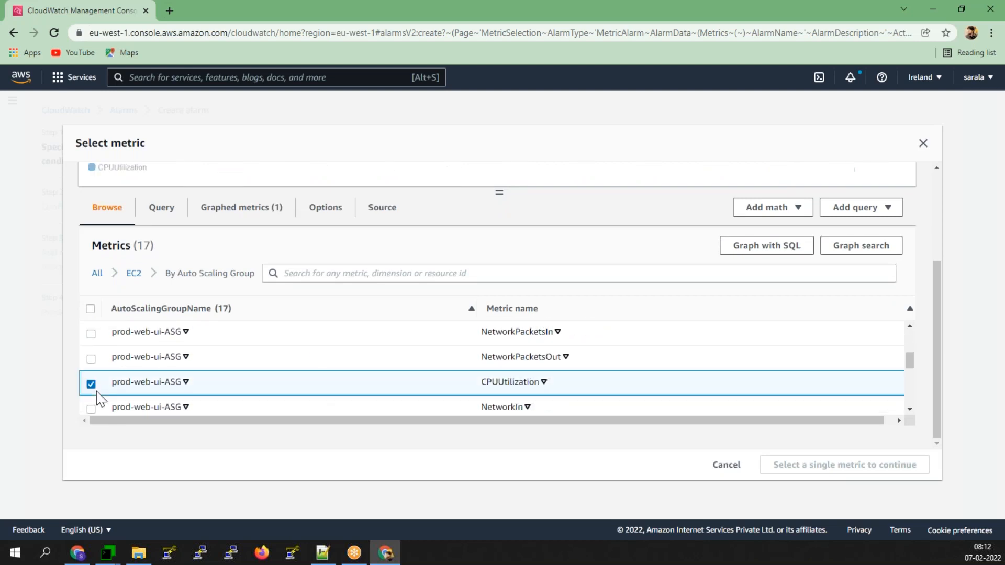
click(880, 465)
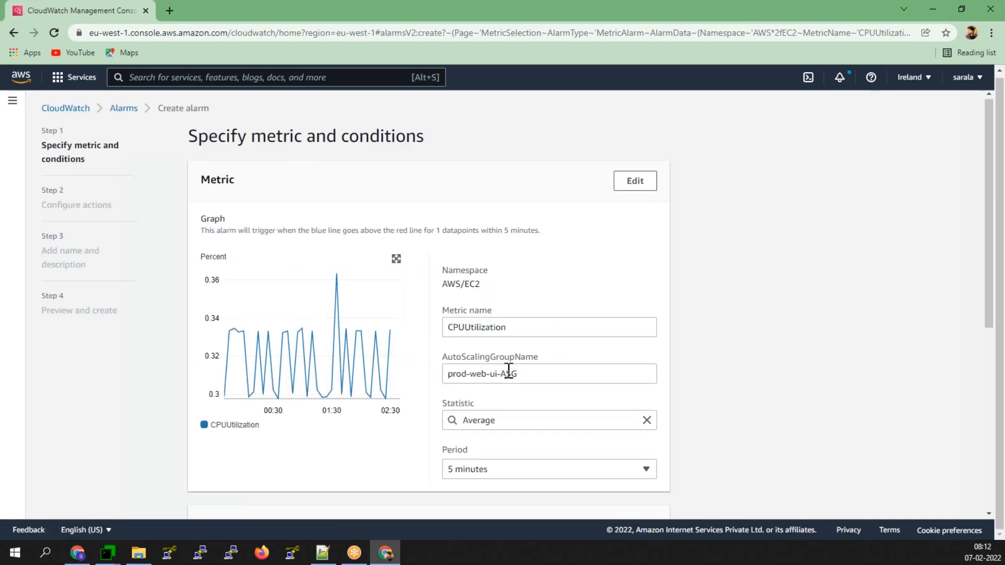
- Set a 1-minute period and trigger when CPU is lower than or equal to 40
scroll(507, 366, down, 3)
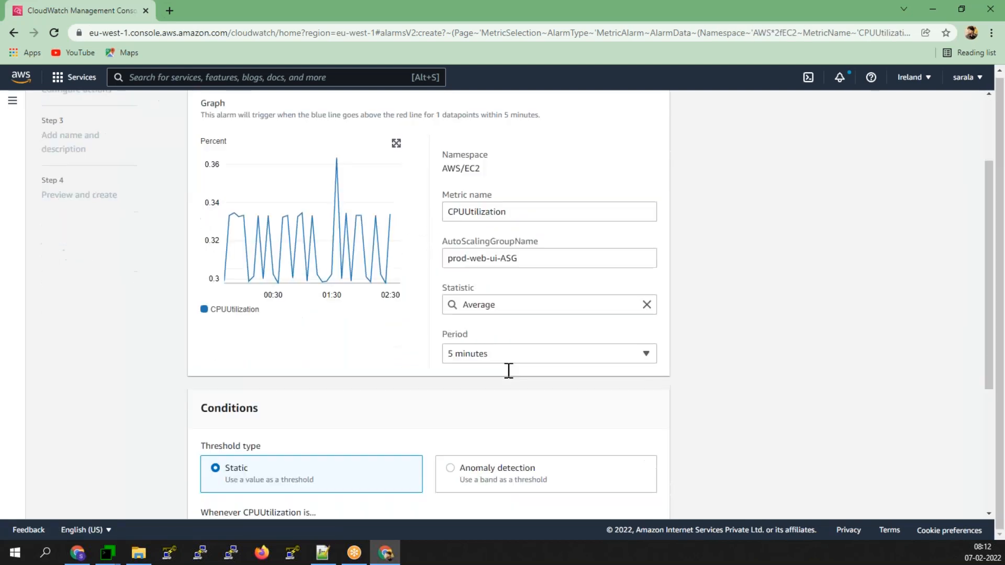
click(525, 349)
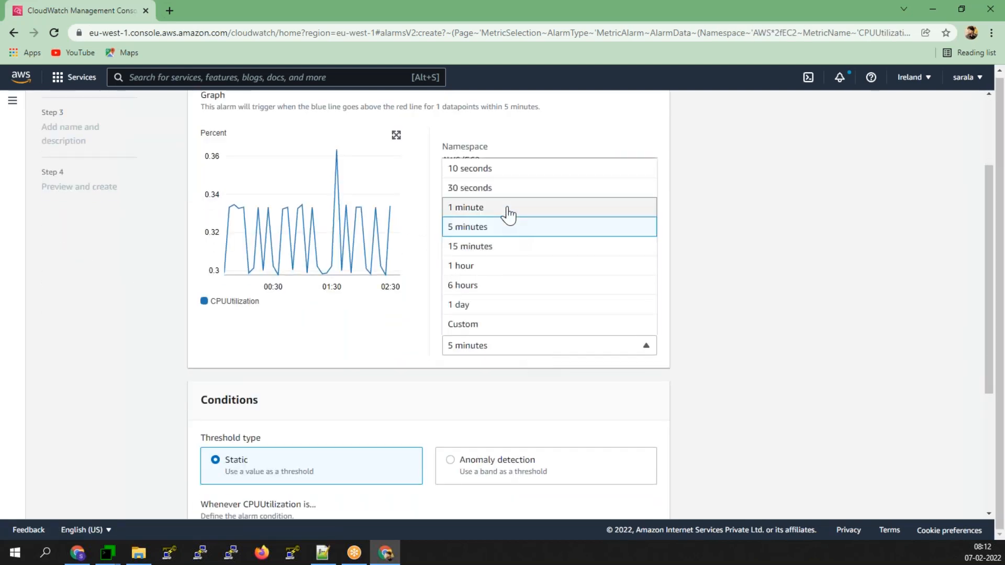
click(508, 210)
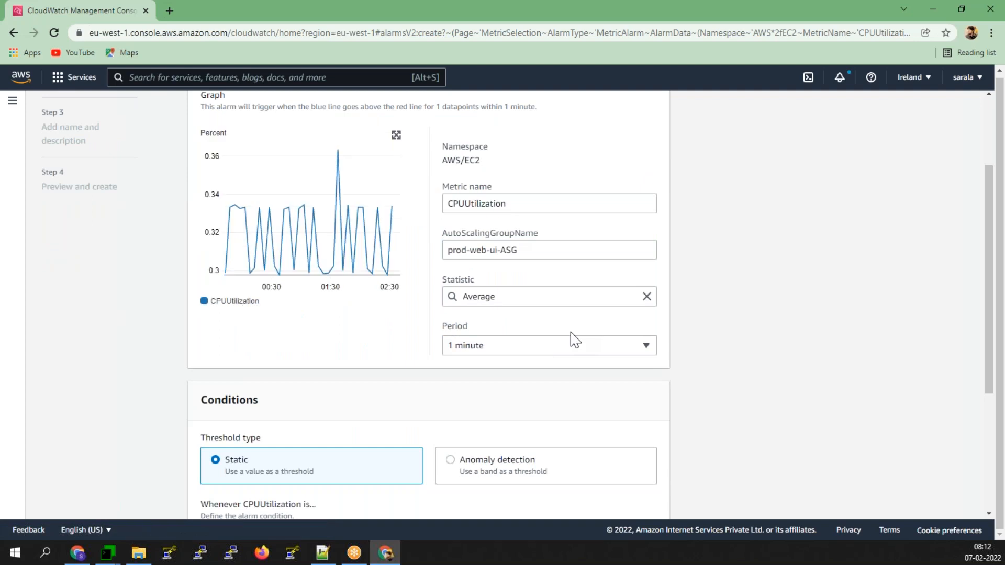
scroll(572, 350, down, 3)
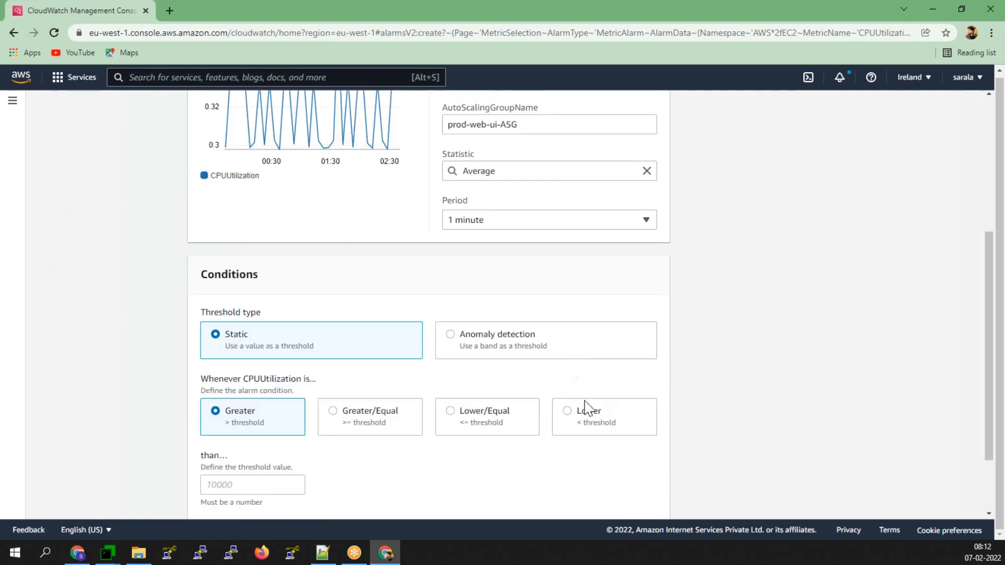
click(486, 421)
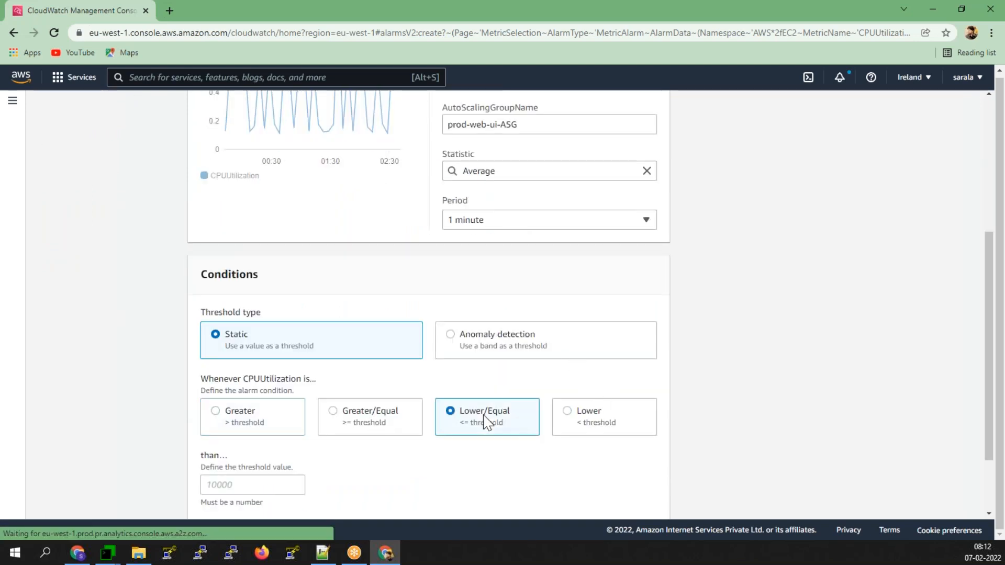
scroll(225, 426, down, 2)
click(236, 395)
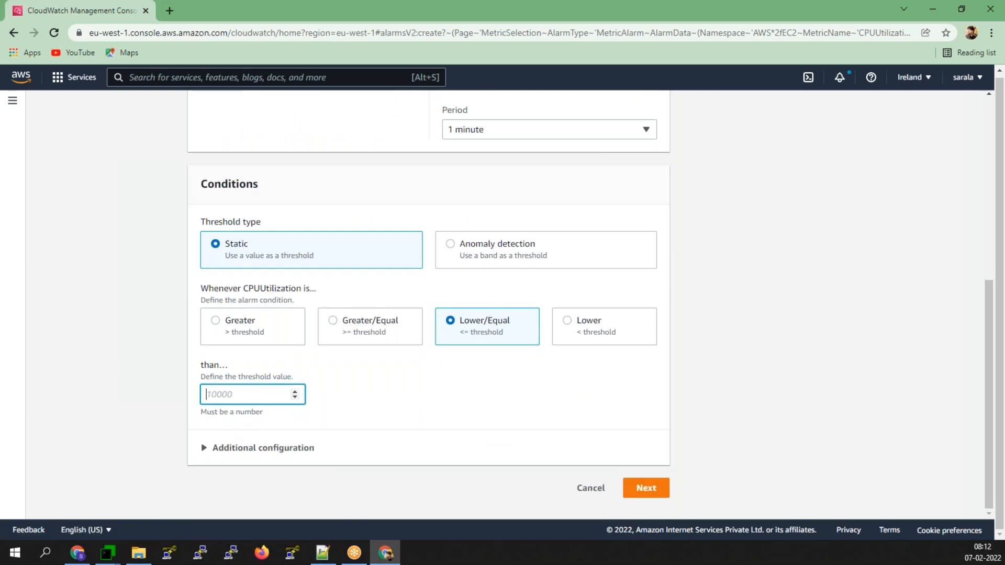
text(40)
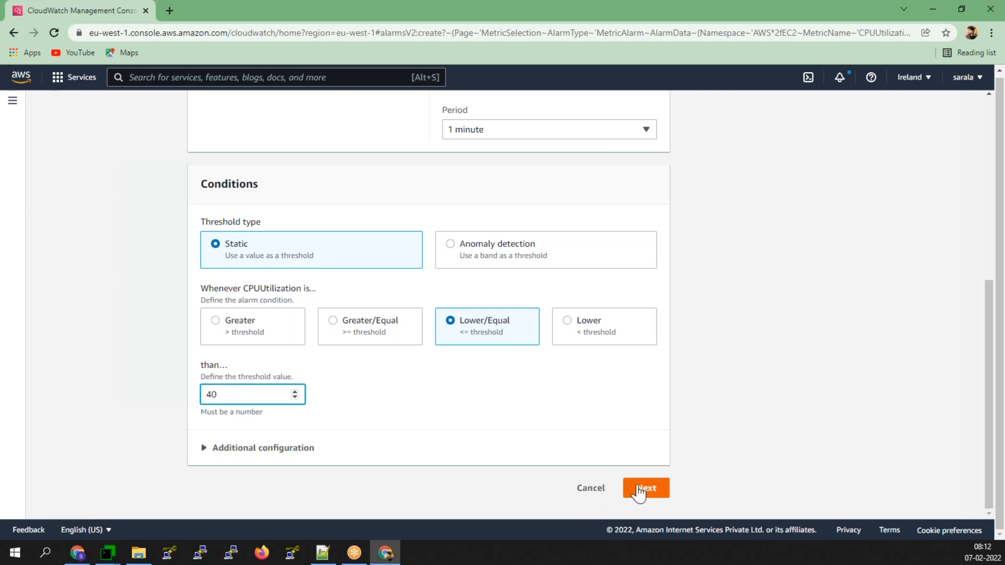
- Send the alarm's notifications to the DevOps topic
click(639, 492)
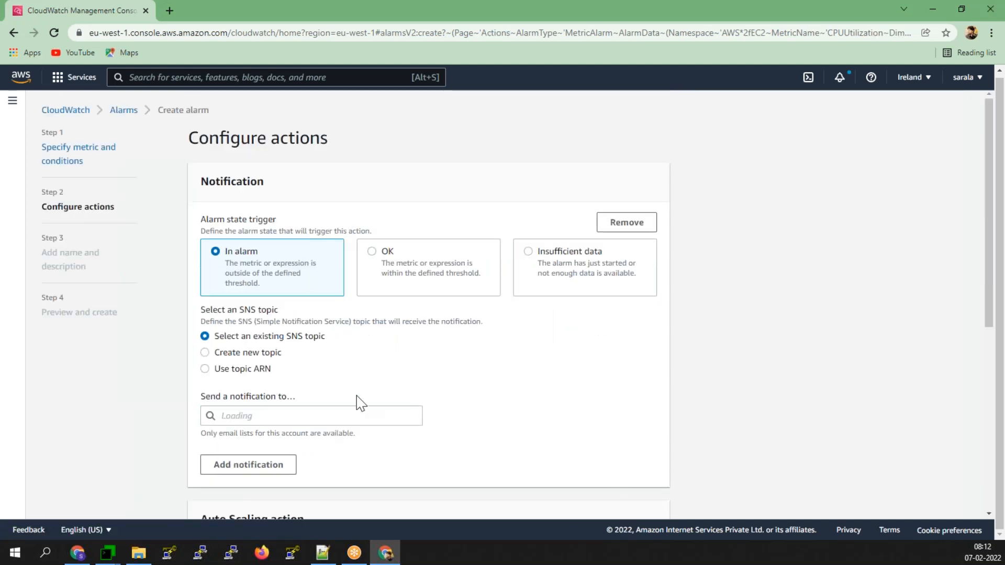
click(295, 415)
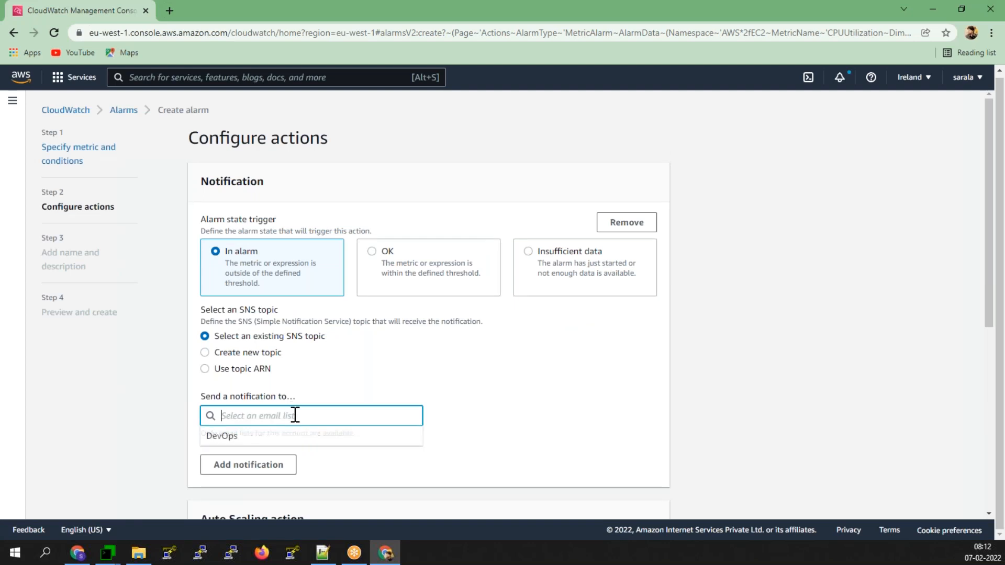
click(221, 437)
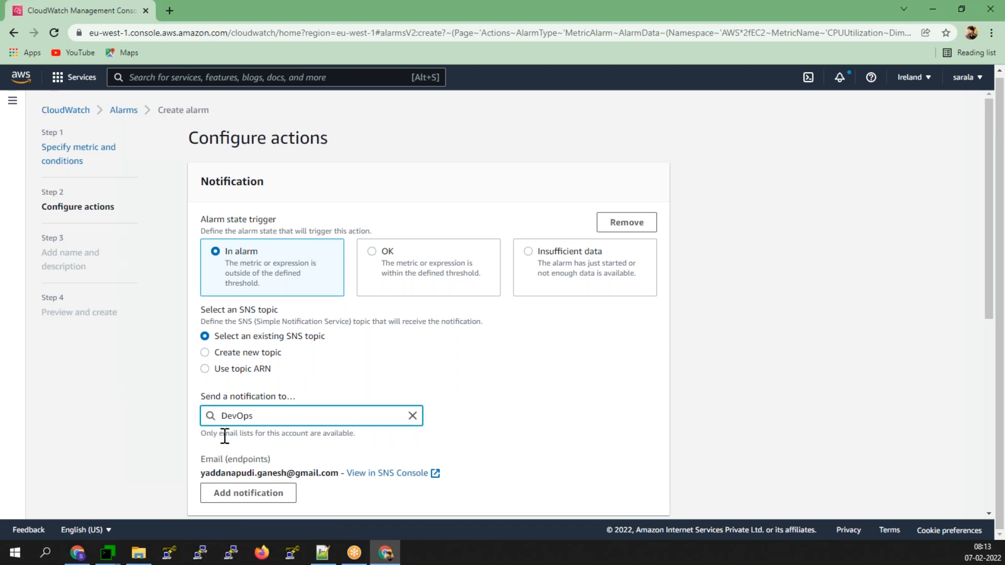
scroll(224, 450, down, 5)
scroll(225, 456, down, 2)
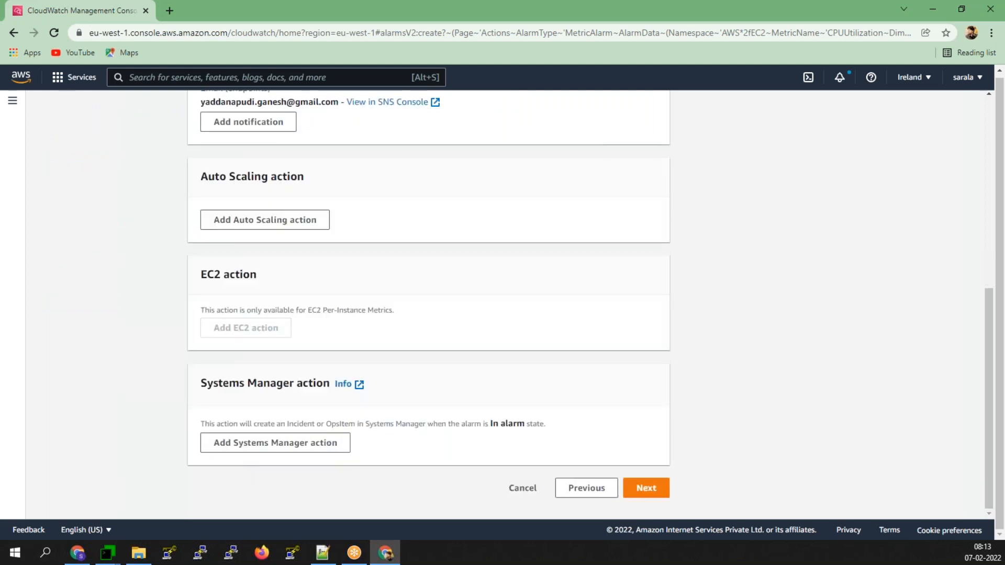
click(649, 494)
- Enter lowcpu as both alarm name and description and go to the preview
click(271, 245)
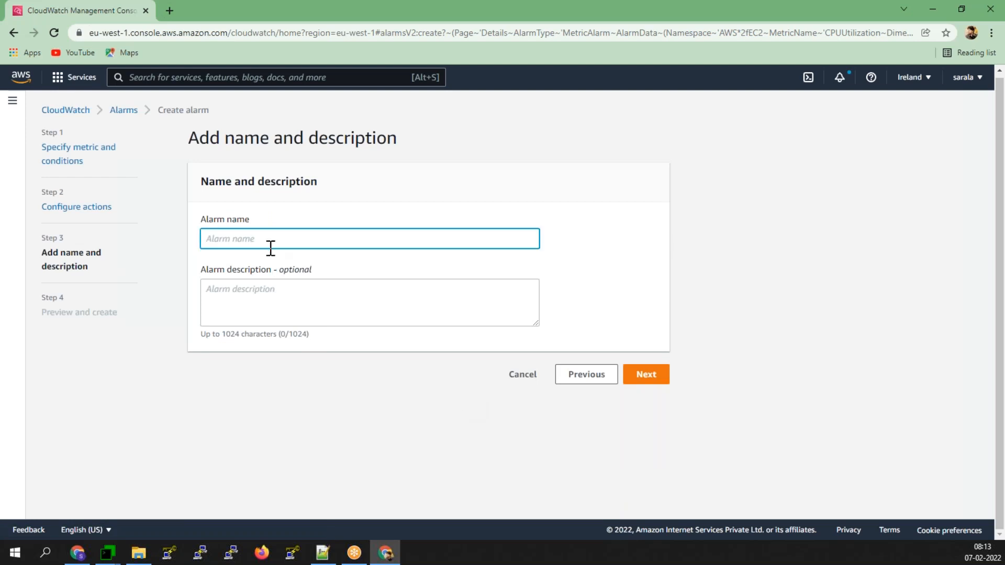
text(lowcpu)
click(265, 305)
text(lowcpu)
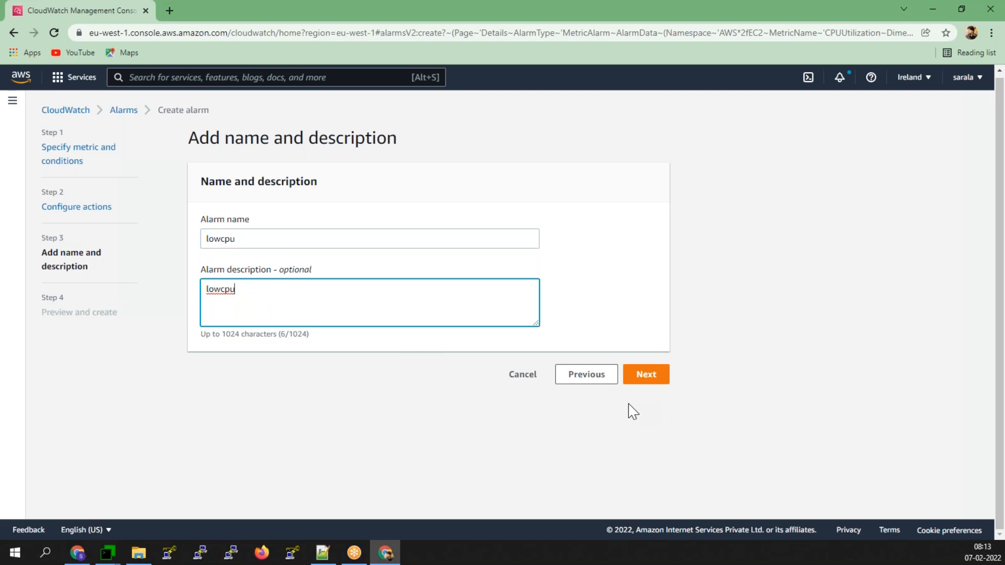
click(646, 374)
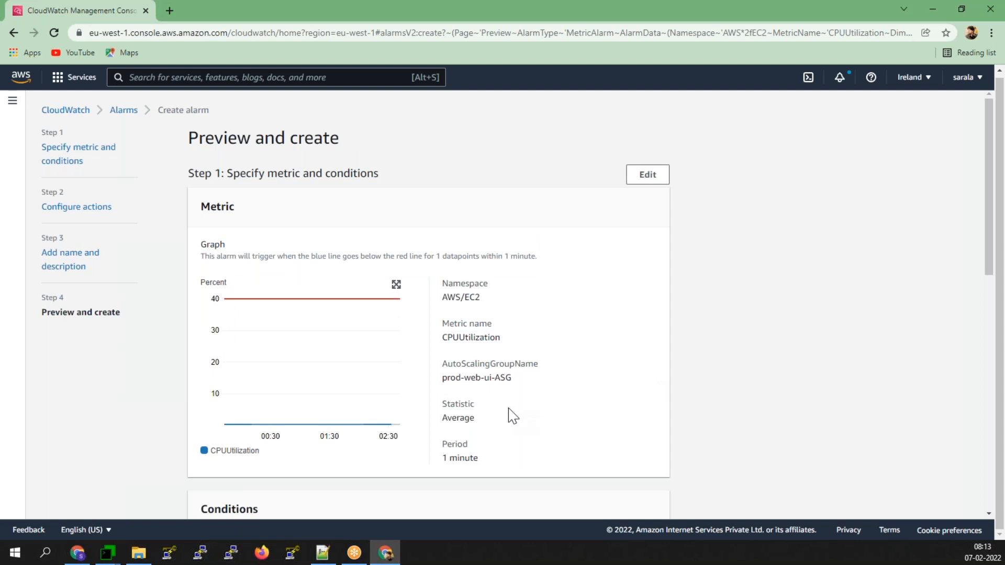
- Create the lowcpu alarm from the Preview and create page
scroll(512, 416, down, 7)
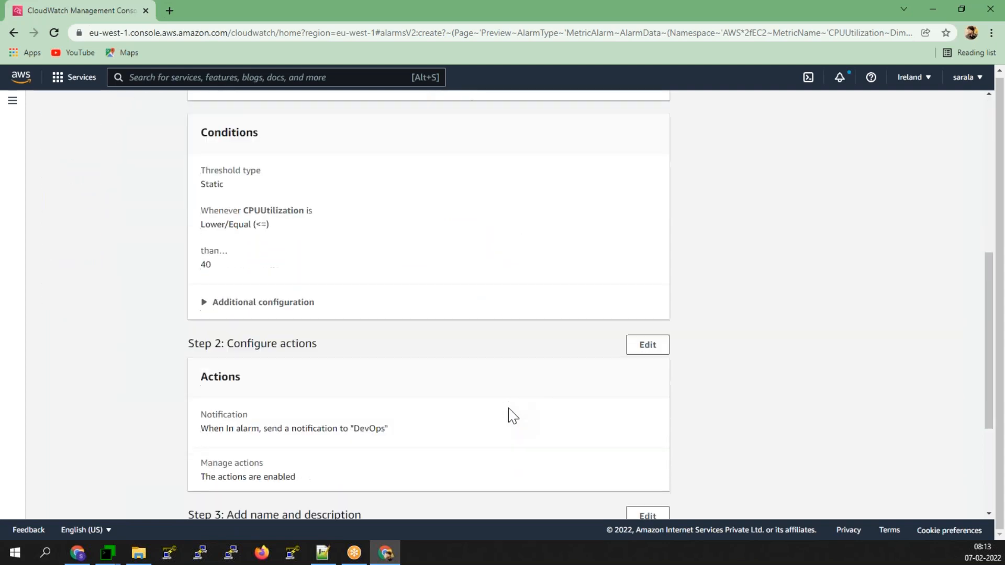
scroll(510, 417, down, 3)
scroll(509, 419, down, 1)
click(660, 491)
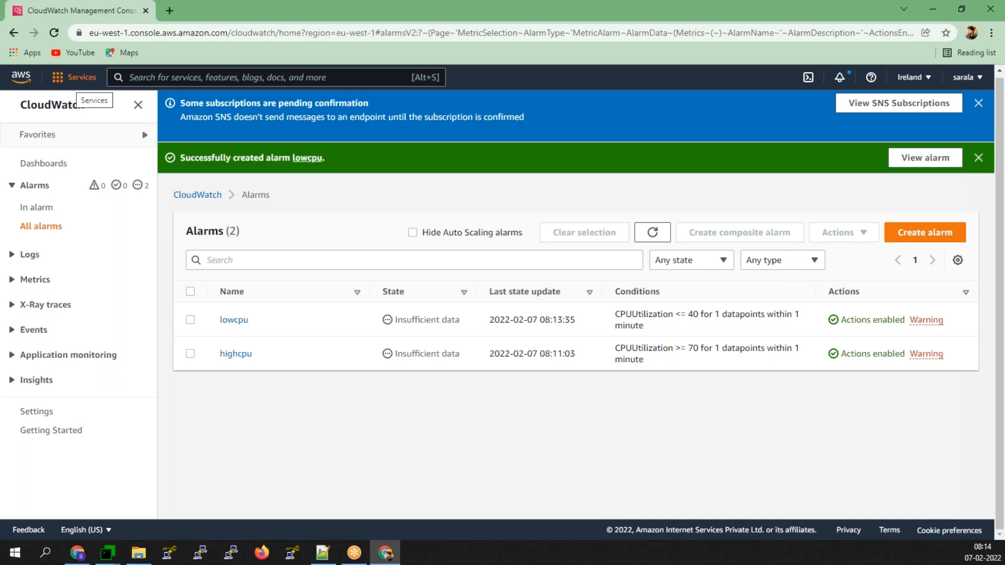
- Go to EC2 Auto Scaling Groups and open prod-web-ui-ASG's Automatic scaling tab
click(76, 77)
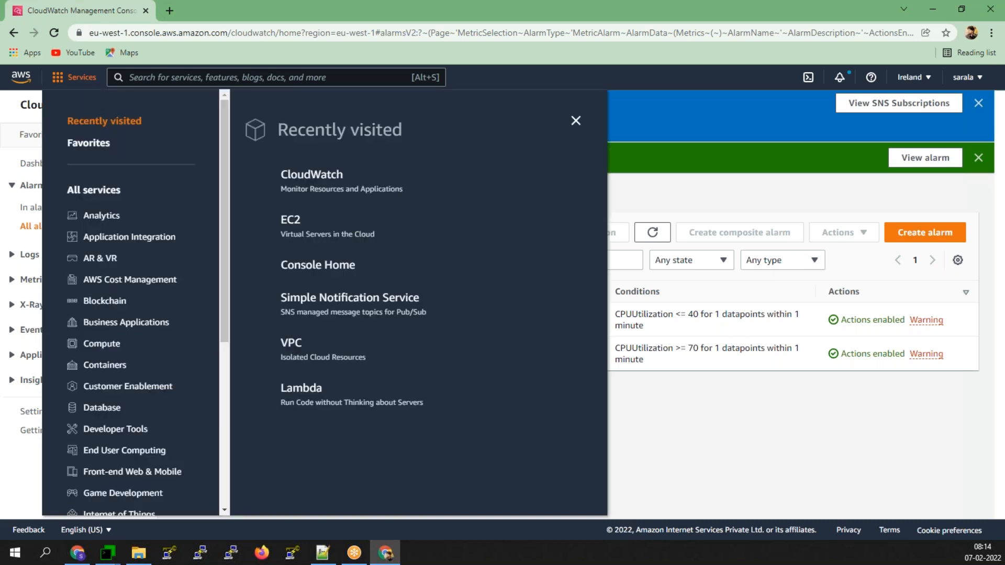
click(289, 221)
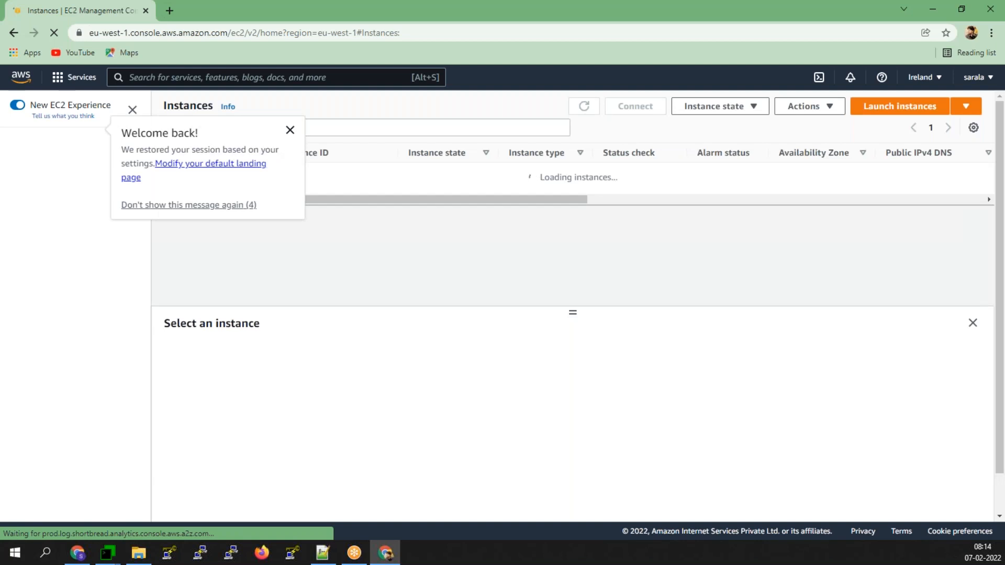
click(289, 134)
scroll(79, 359, down, 5)
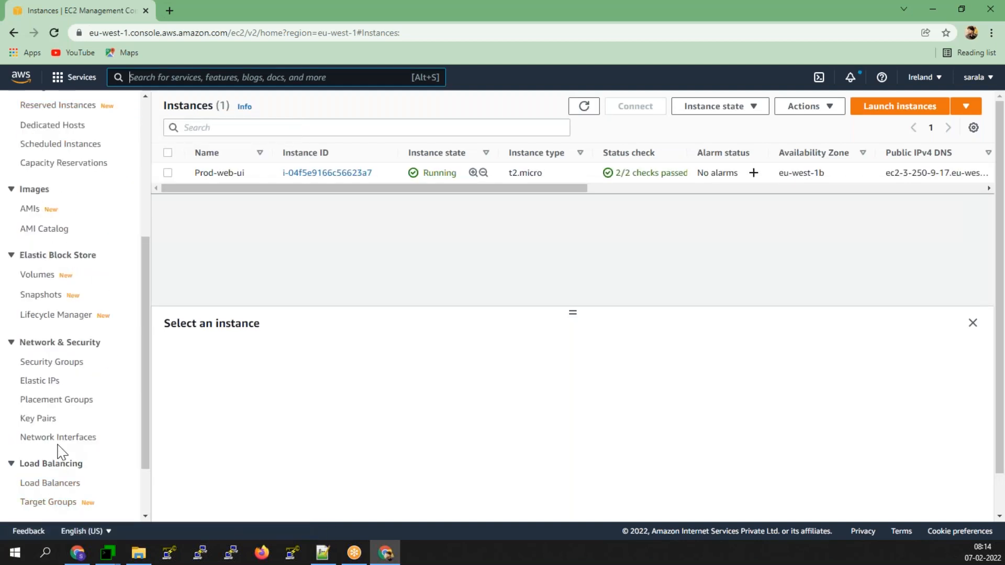
scroll(59, 362, down, 2)
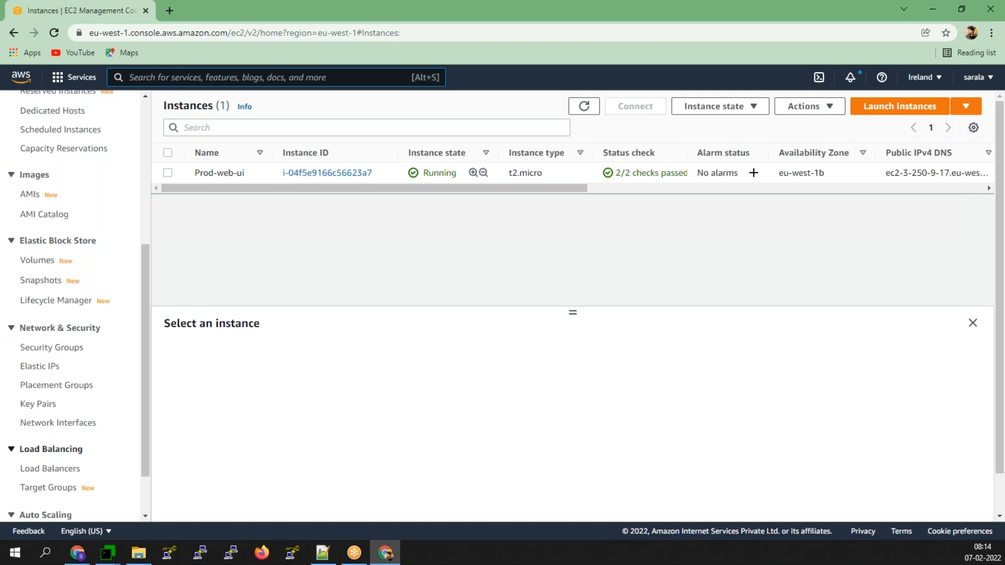
click(89, 492)
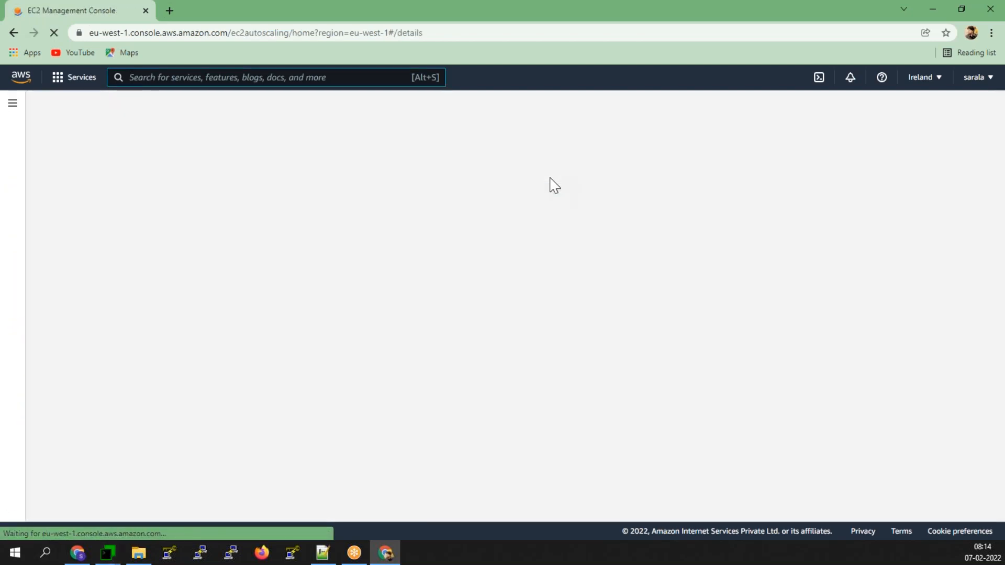
click(273, 312)
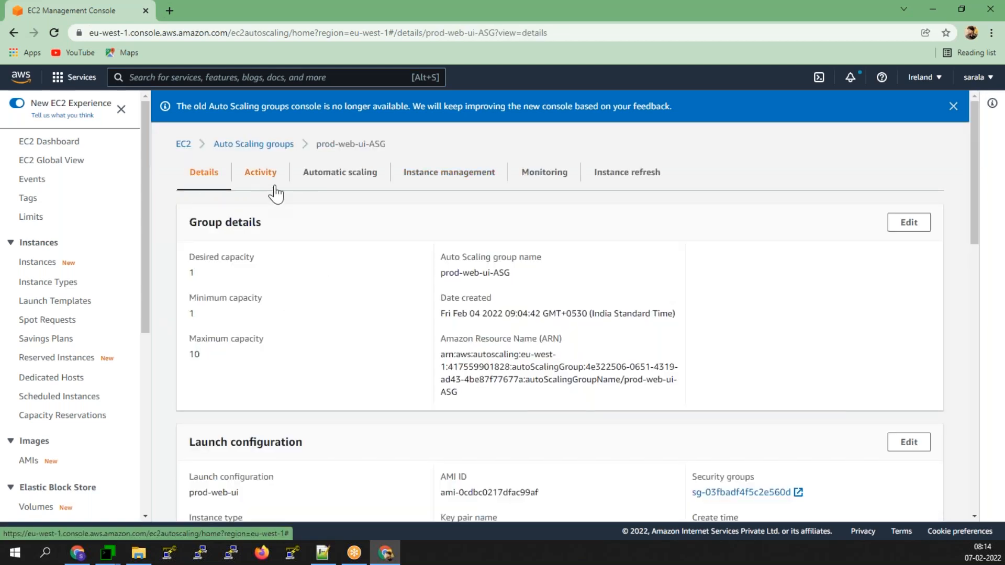
click(329, 181)
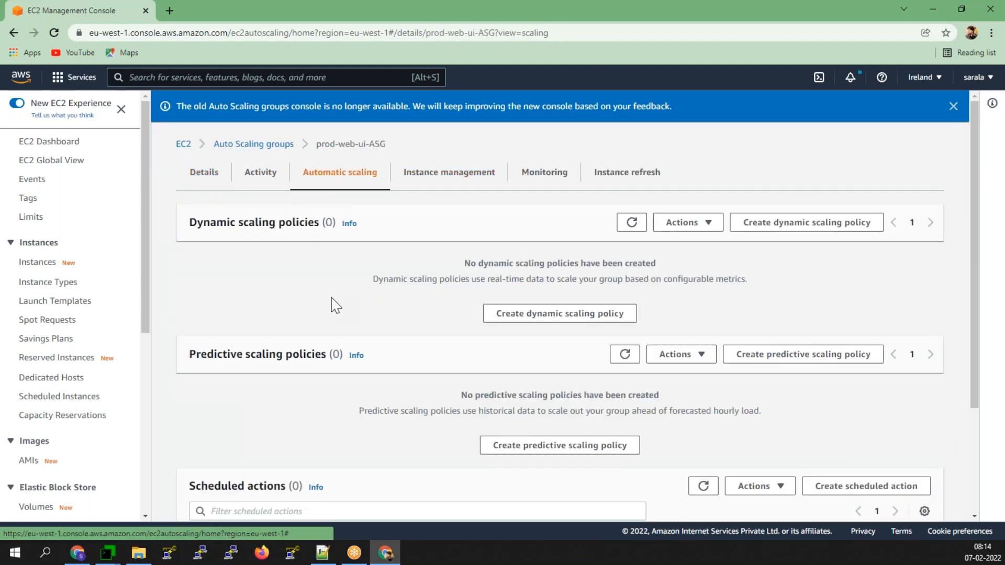
click(804, 228)
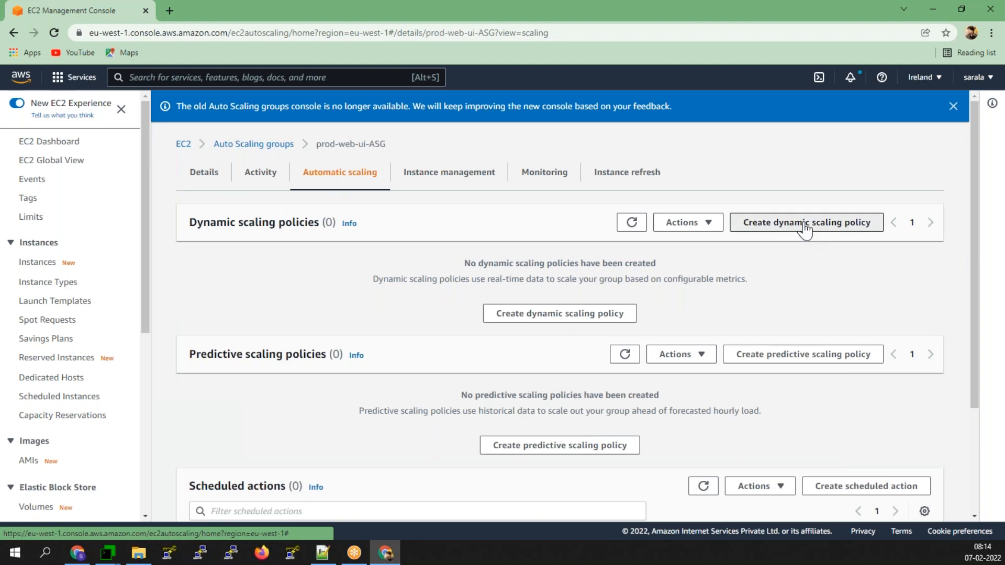
- Set up a Simple scaling policy named highcpu triggered by the highcpu alarm
click(210, 224)
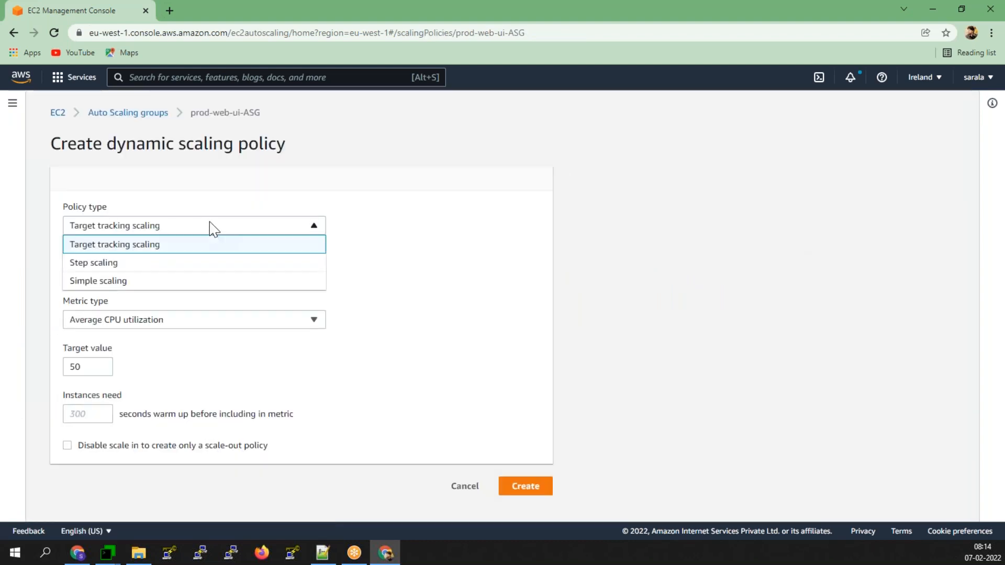
click(191, 283)
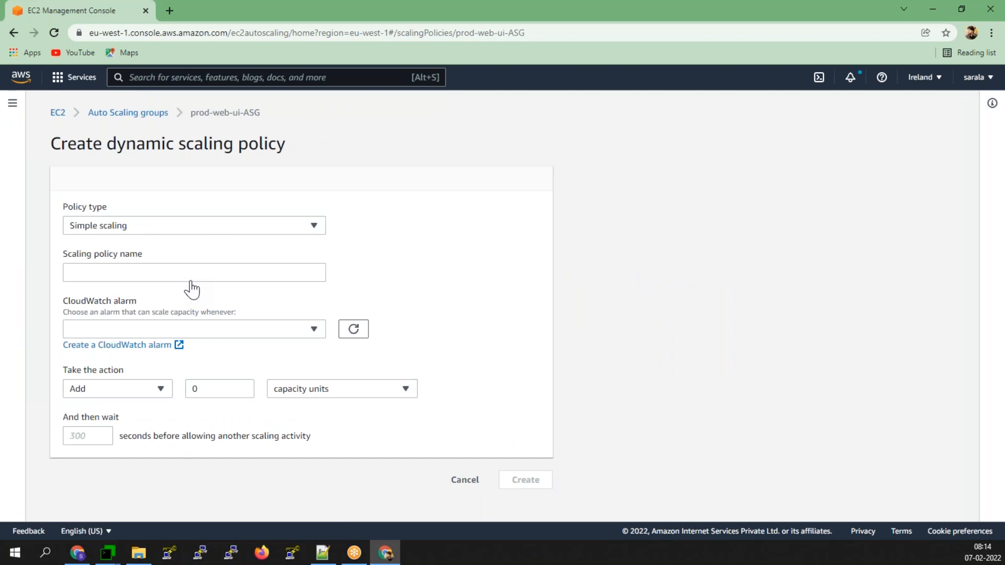
click(165, 278)
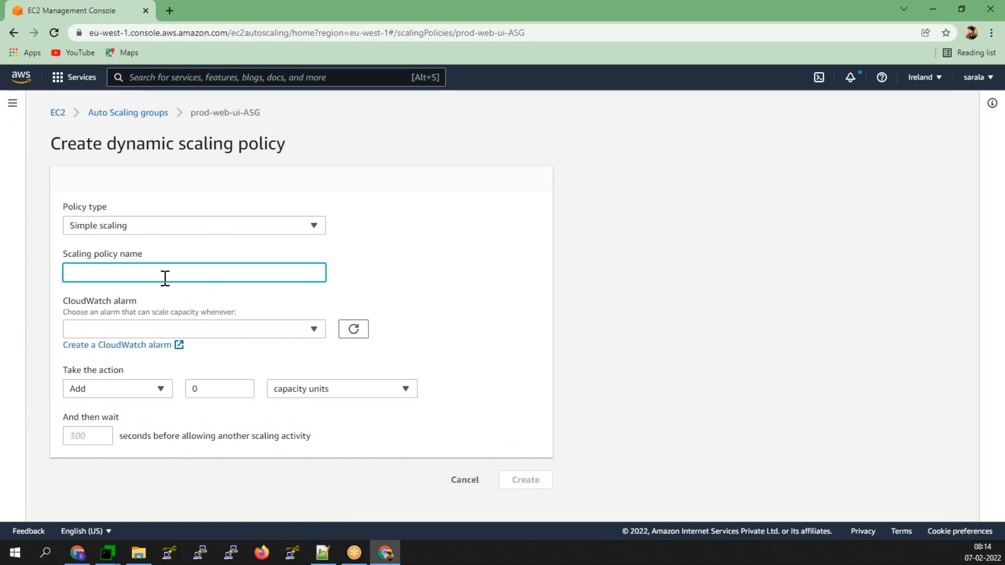
text(highcpu)
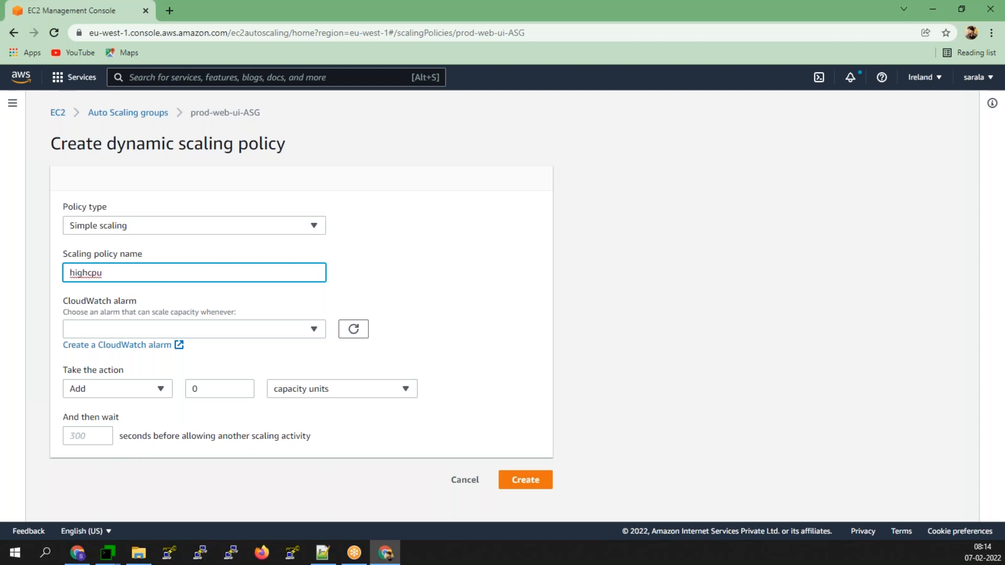
click(180, 329)
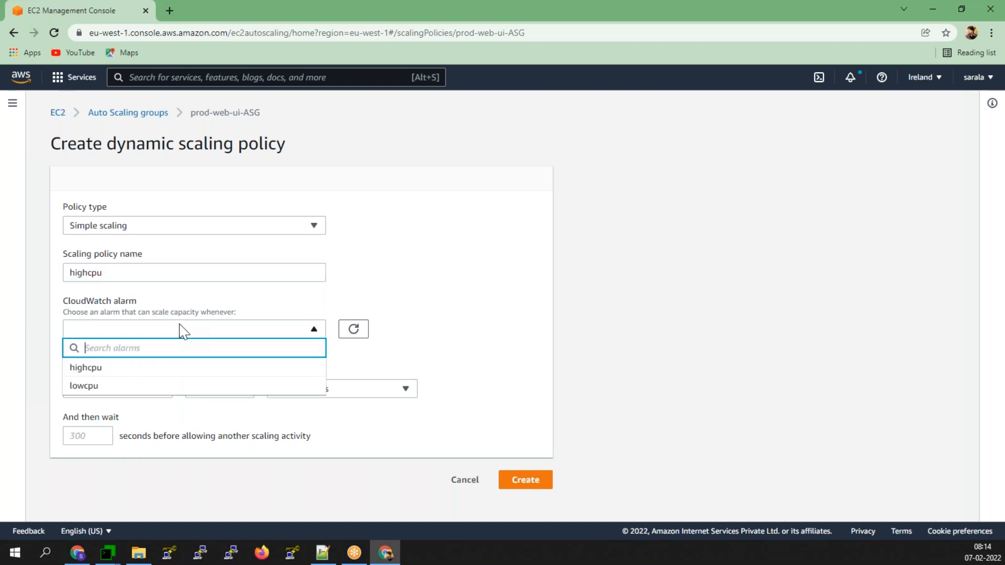
click(94, 373)
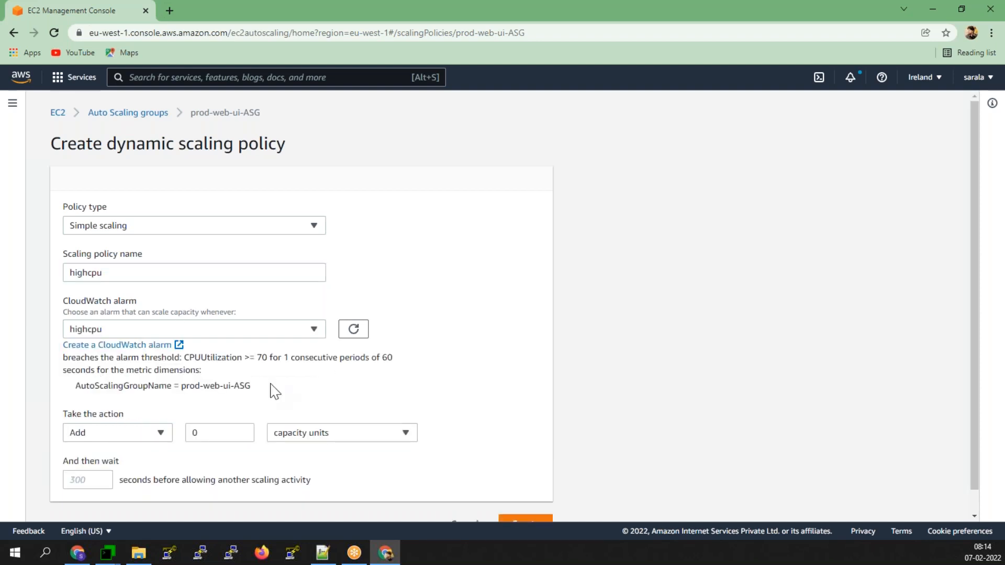
- Make the policy add 2 capacity units and create it
scroll(210, 393, down, 1)
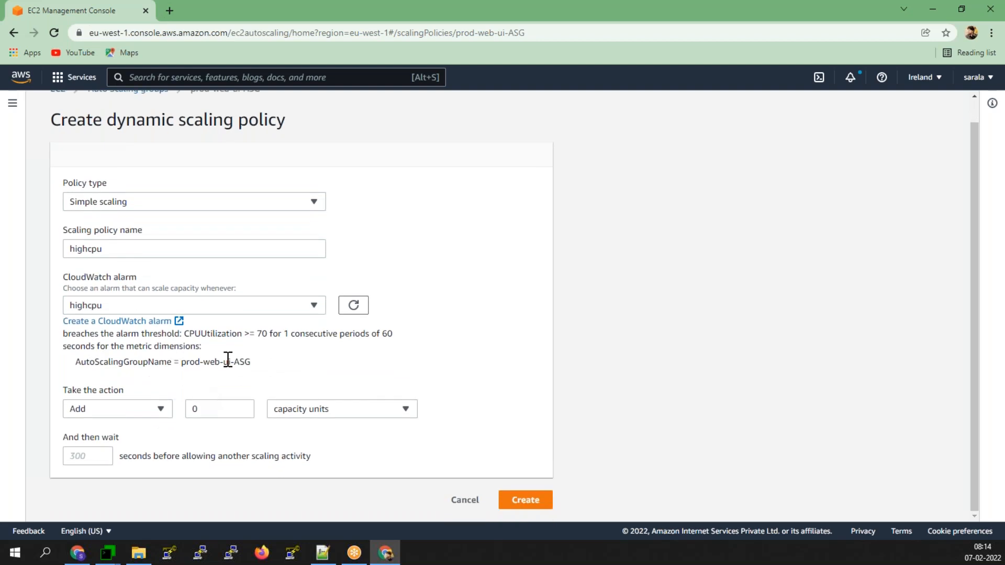
drag(184, 334, 272, 336)
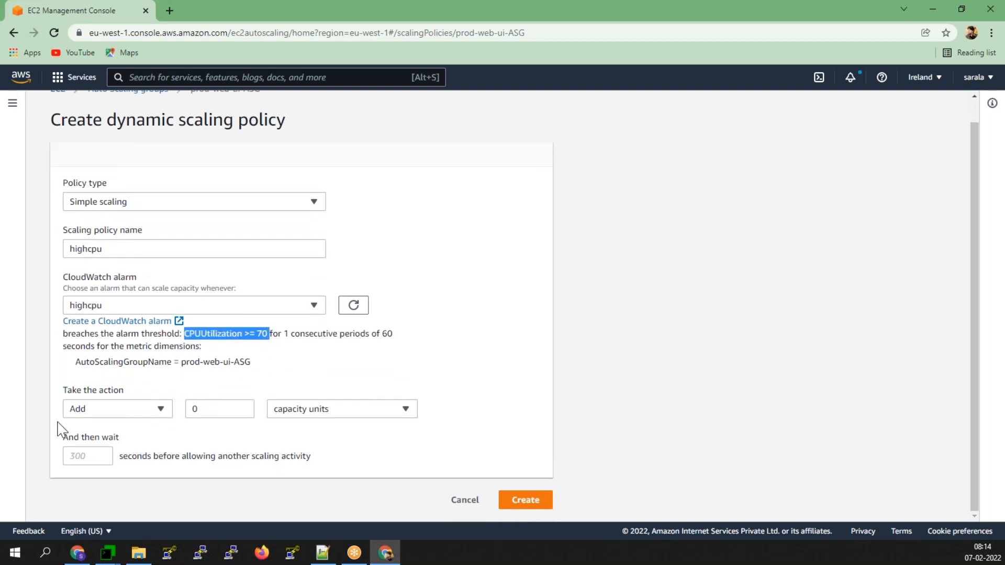
drag(201, 409, 123, 408)
text(2)
click(395, 476)
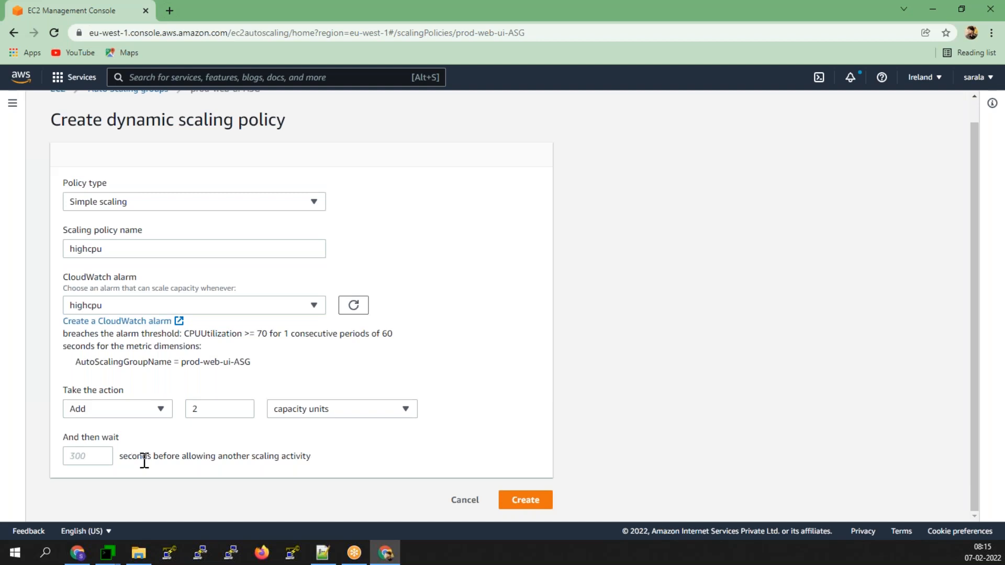
click(525, 501)
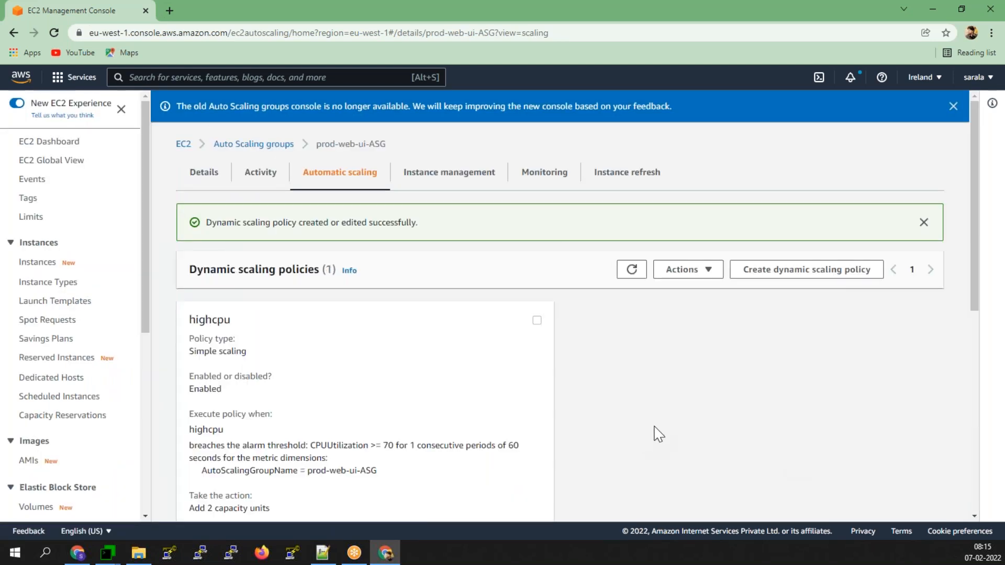
scroll(206, 322, down, 1)
scroll(206, 322, down, 1)
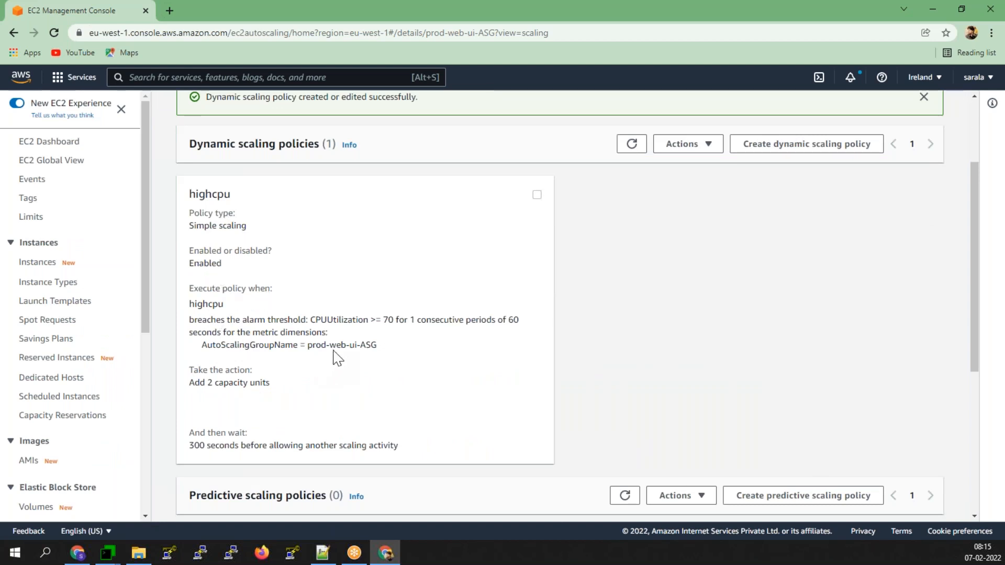
drag(369, 319, 322, 333)
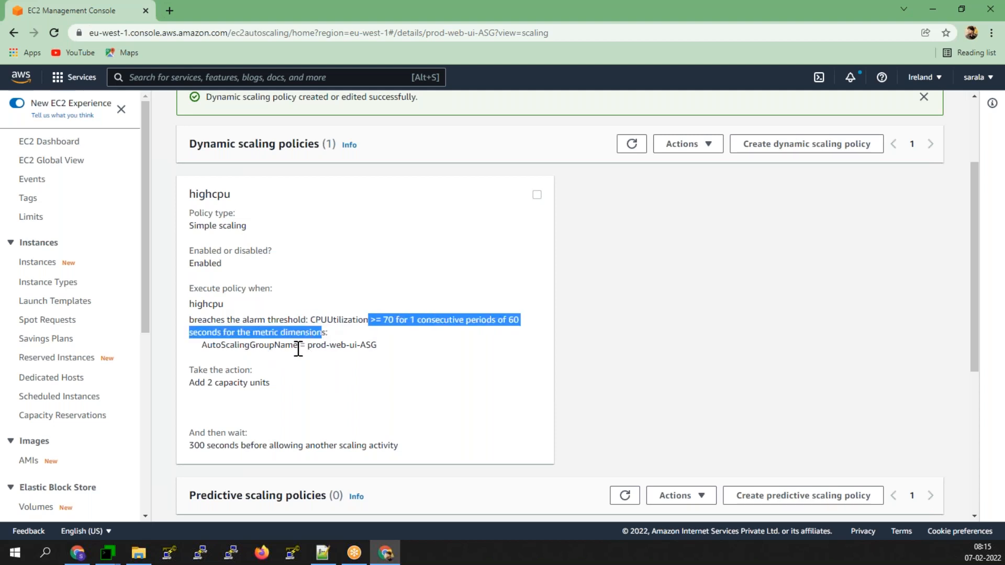
drag(194, 383, 276, 382)
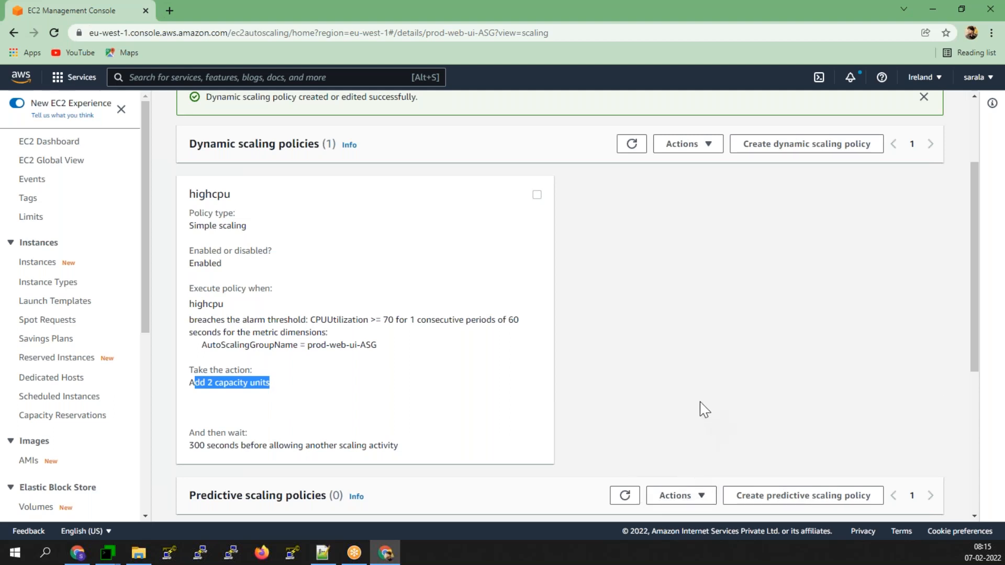
scroll(701, 406, up, 1)
click(715, 214)
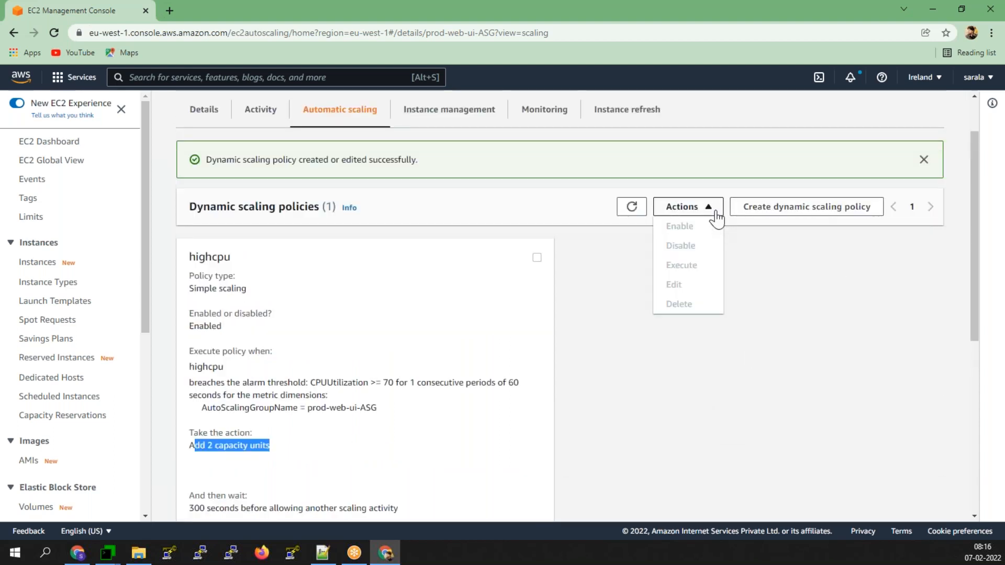
- Start a Simple scaling policy named lowcpu triggered by the lowcpu alarm
click(785, 214)
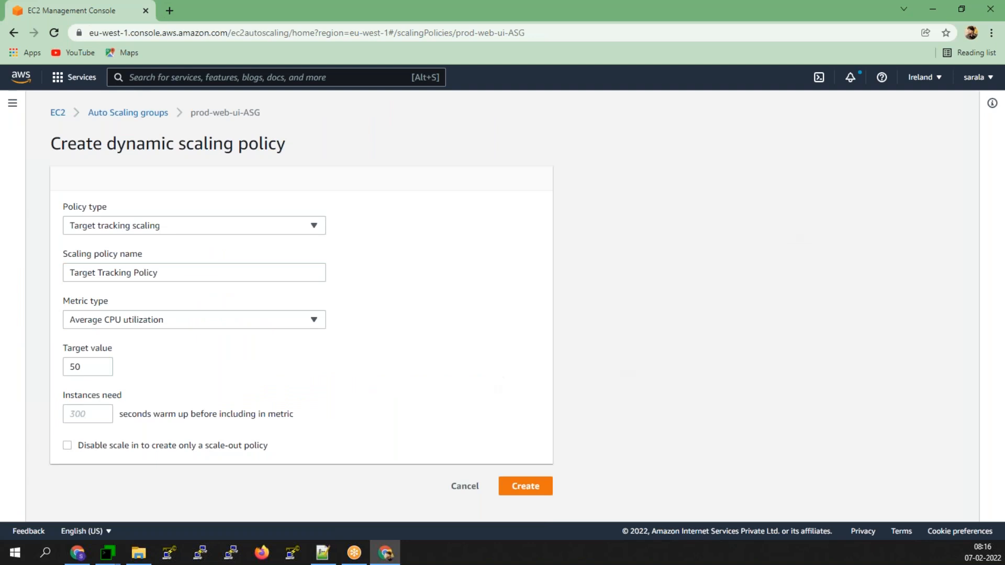
click(124, 230)
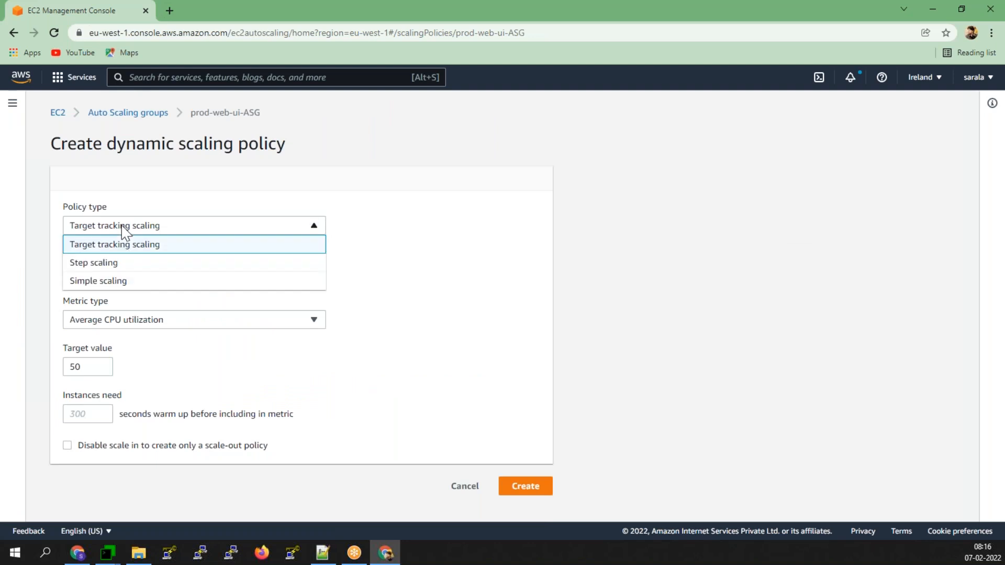
click(119, 283)
click(119, 270)
text(lo)
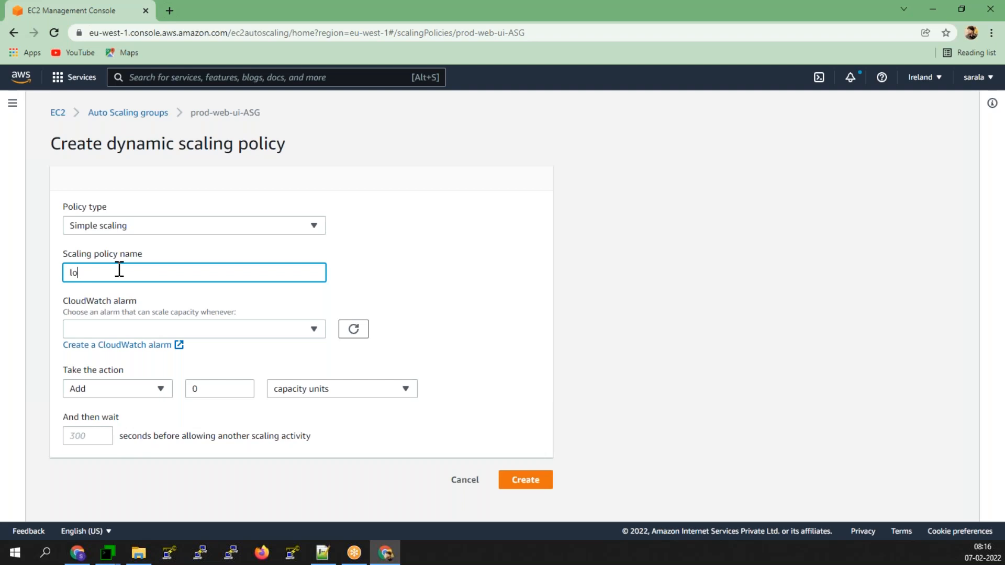
text(wcpu)
click(197, 330)
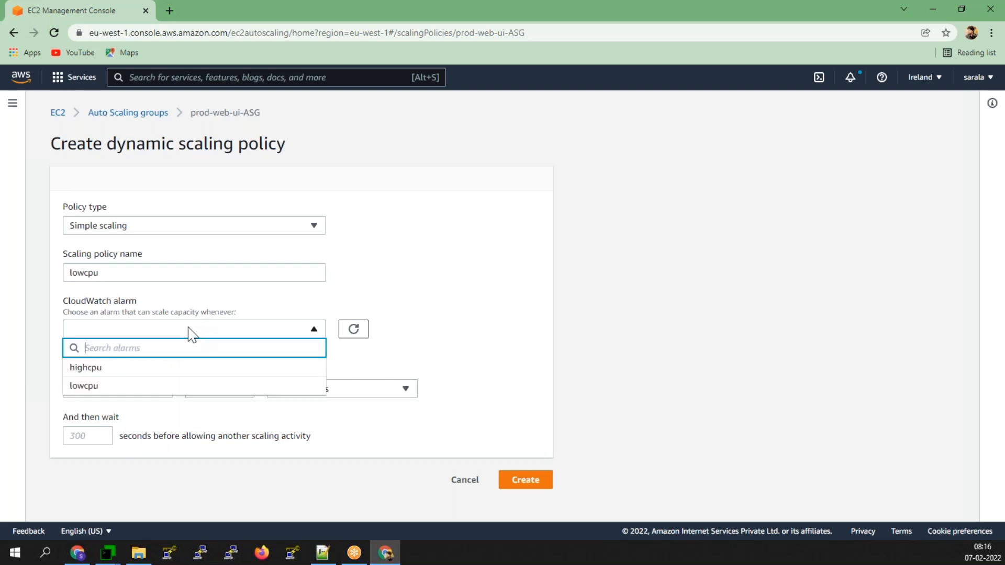
click(78, 388)
- Set the action to Remove 2 capacity units and create the policy
click(139, 437)
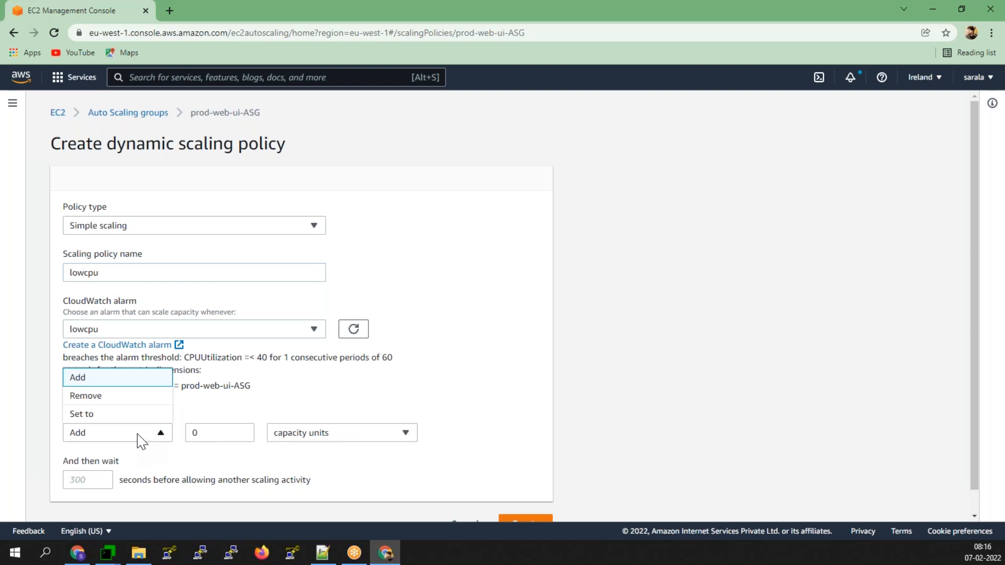
click(81, 399)
key(Tab)
text(2)
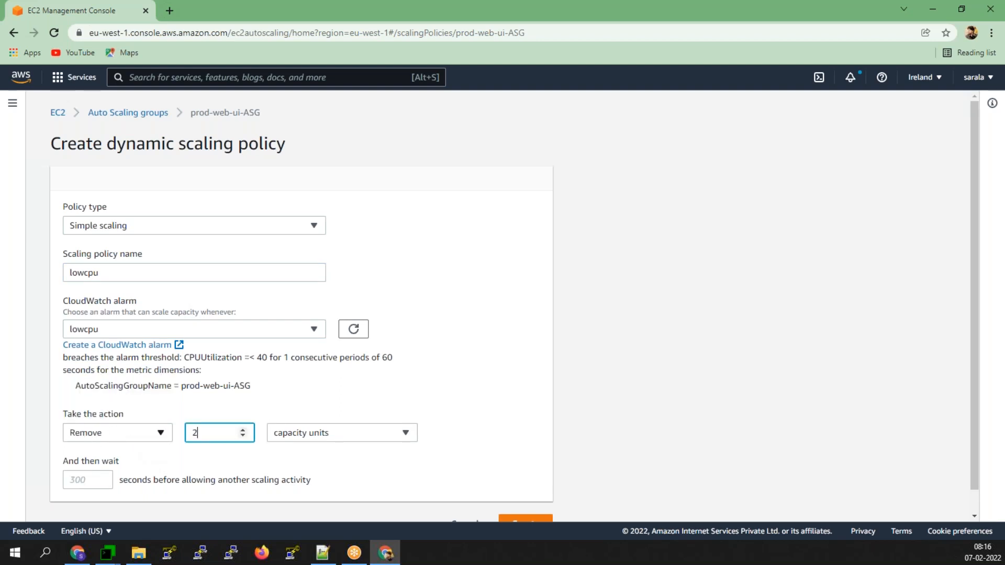
scroll(448, 415, down, 1)
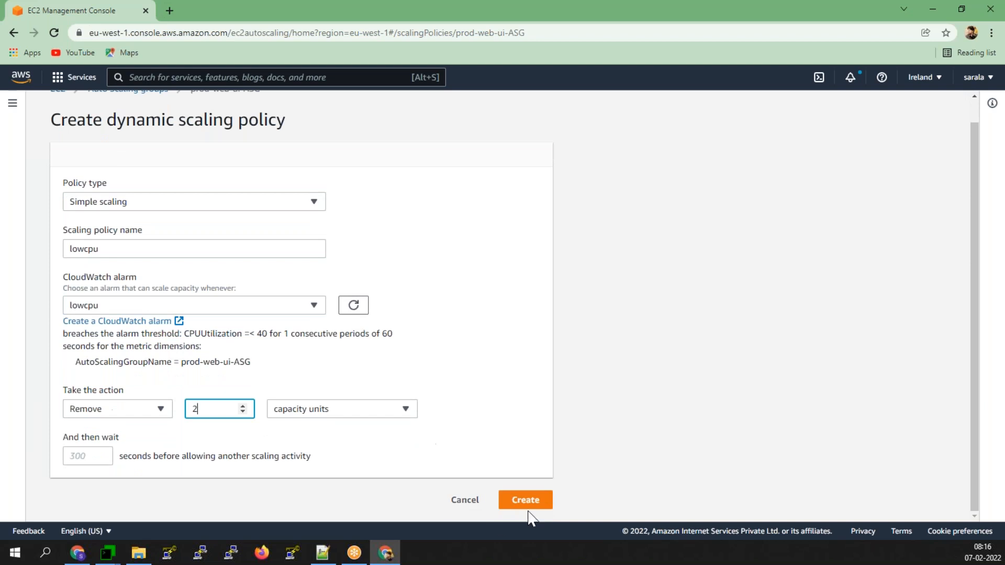
click(531, 507)
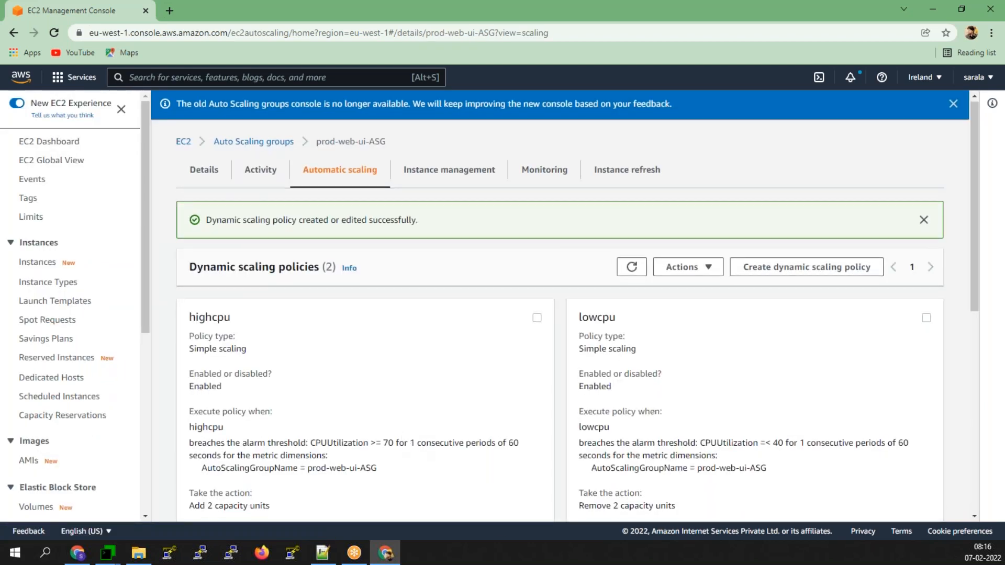
- Review the highcpu add action and lowcpu remove-2 (=< 40) policy, then view EC2 Instances
scroll(669, 317, down, 2)
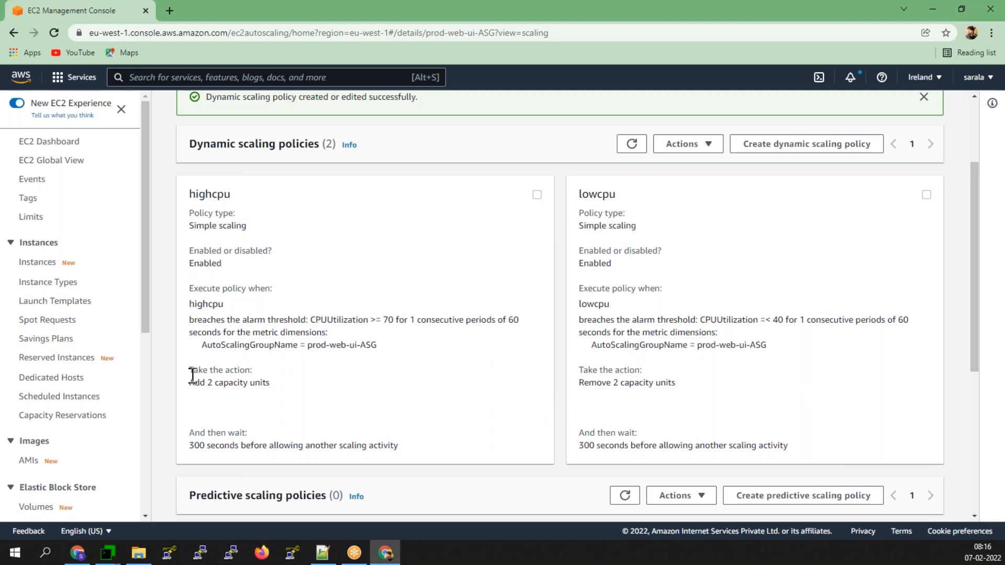
drag(192, 376, 337, 389)
click(606, 368)
drag(578, 370, 699, 393)
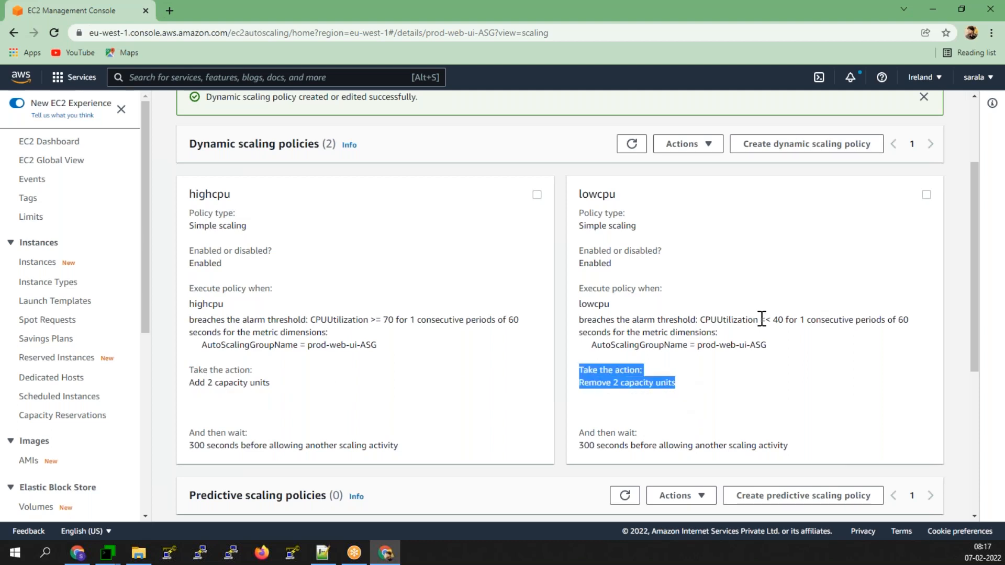
drag(760, 320, 811, 321)
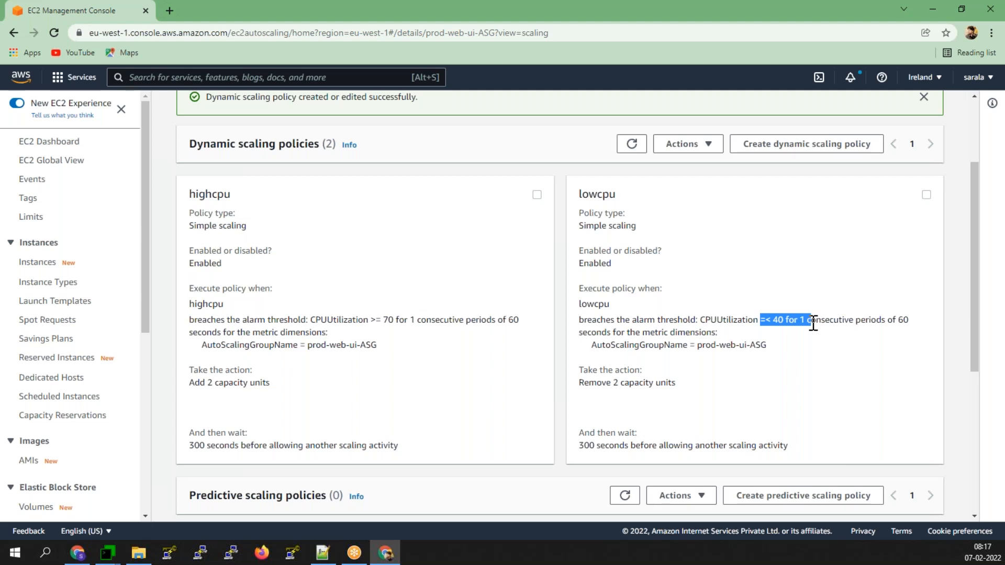
click(46, 264)
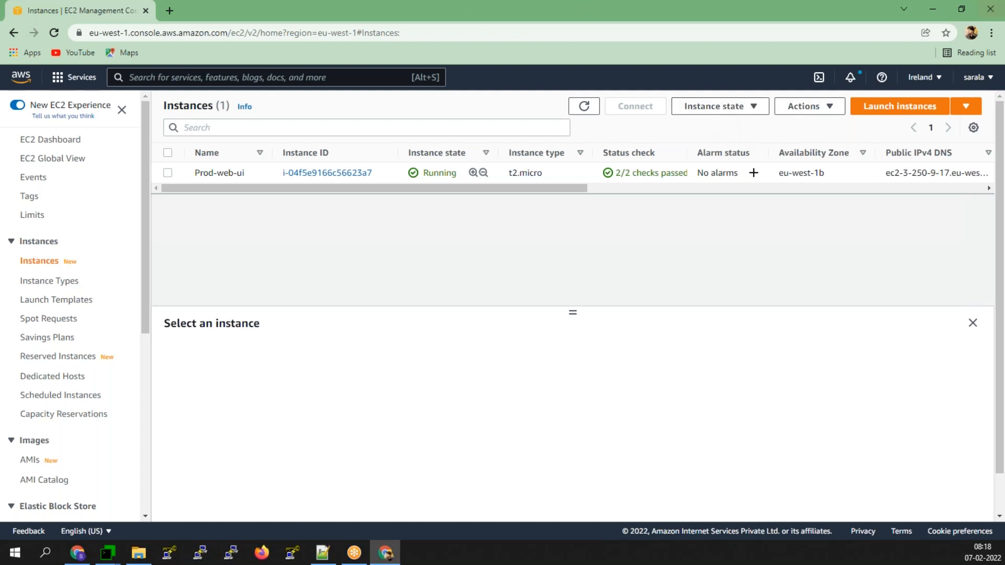
drag(354, 189, 809, 198)
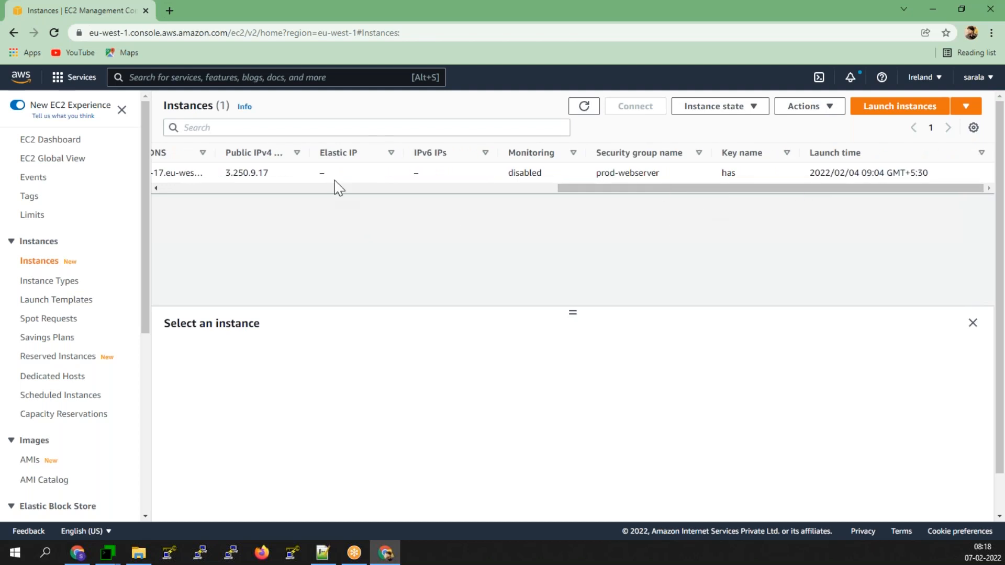
drag(590, 191, 197, 197)
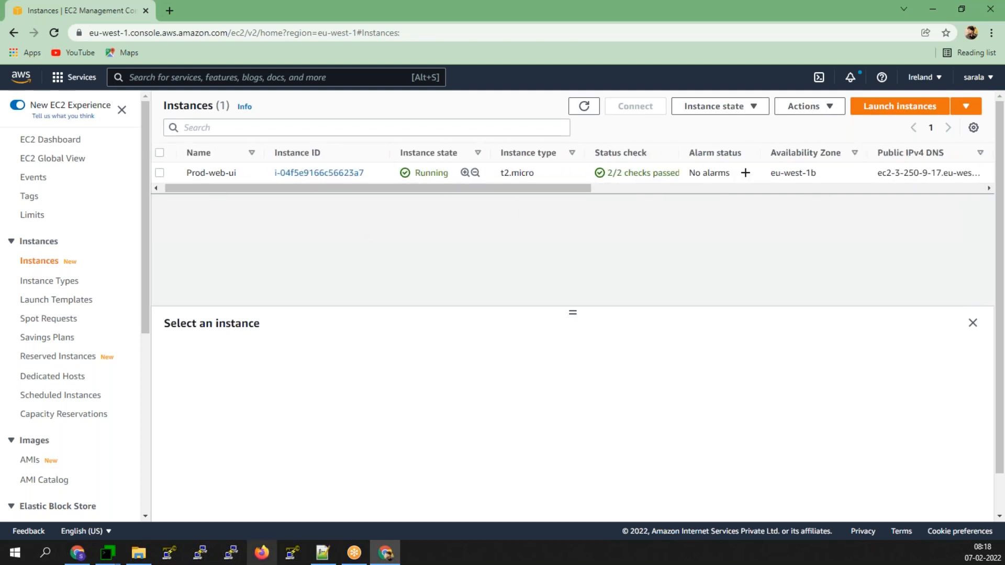
click(293, 553)
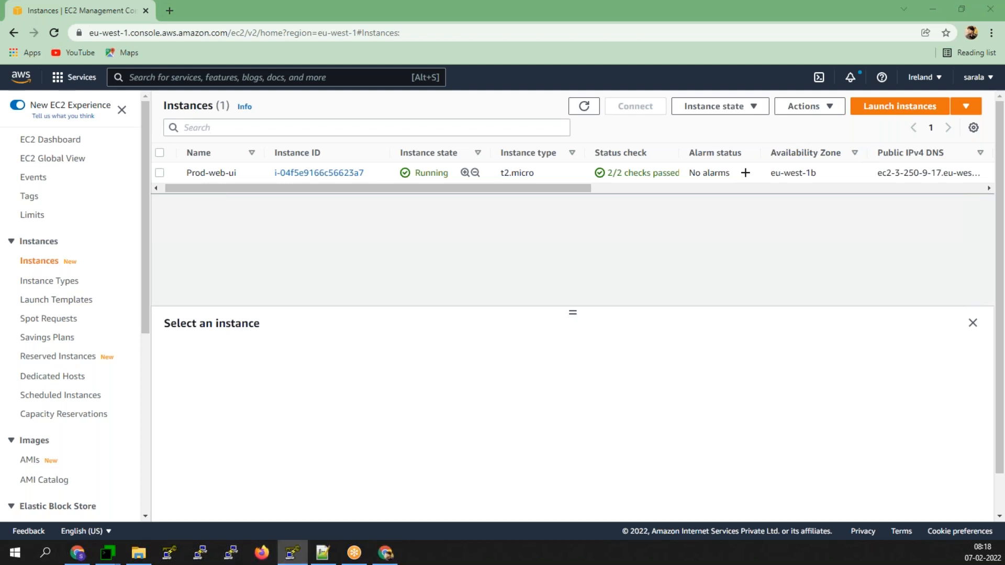
drag(173, 130, 385, 55)
- Load the has.pem key into PuTTYgen, showing all file types to find it
click(435, 258)
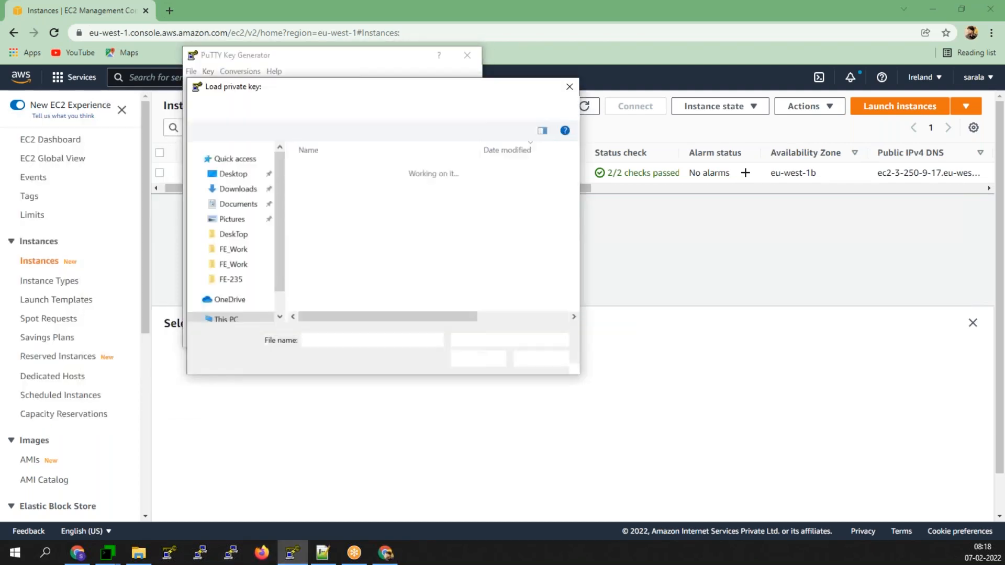
click(471, 340)
click(469, 362)
click(319, 188)
click(472, 359)
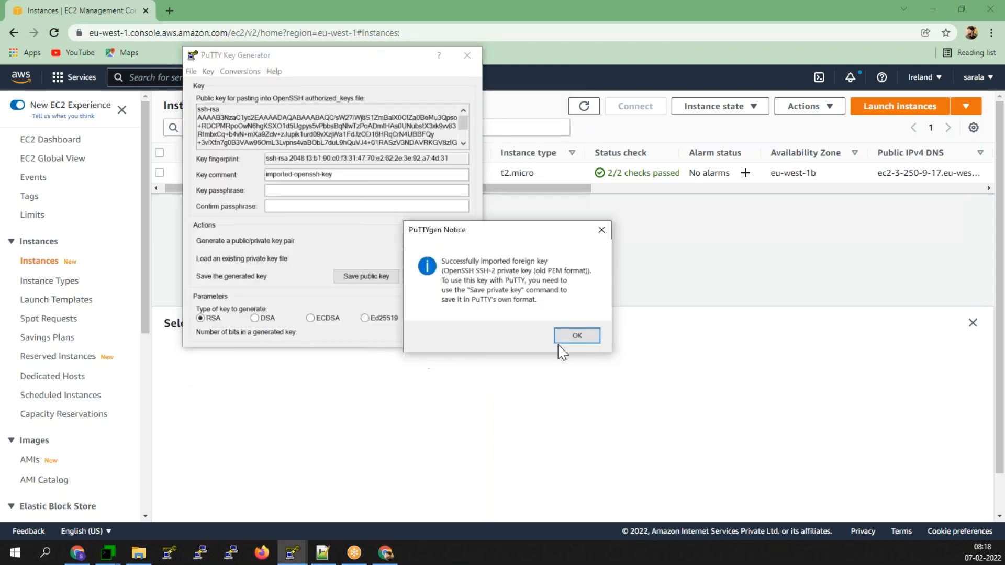
click(572, 336)
- Save the key without a passphrase as private key file hasppk, then close PuTTYgen
click(440, 276)
click(511, 322)
click(381, 326)
click(379, 333)
key(Down)
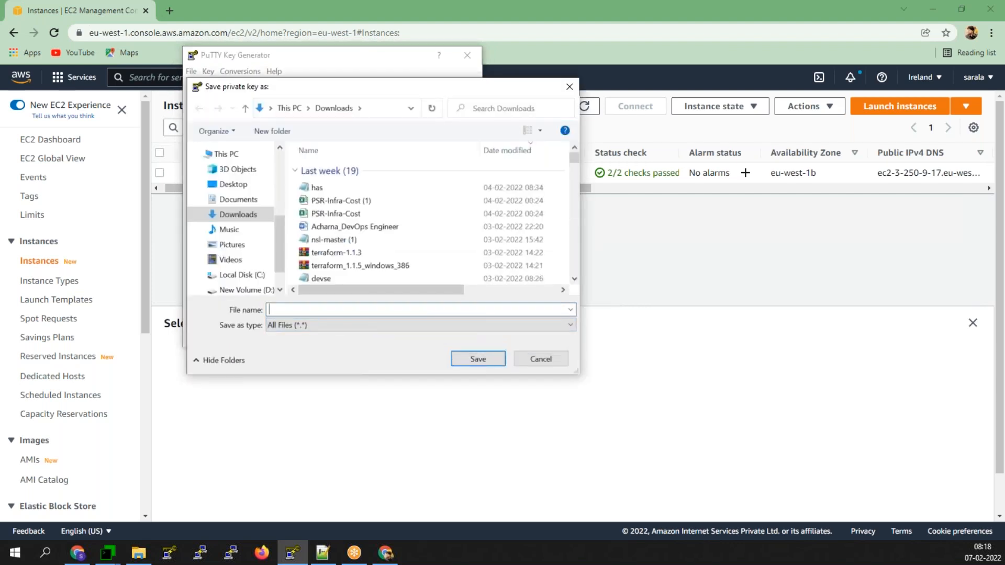
text(ha)
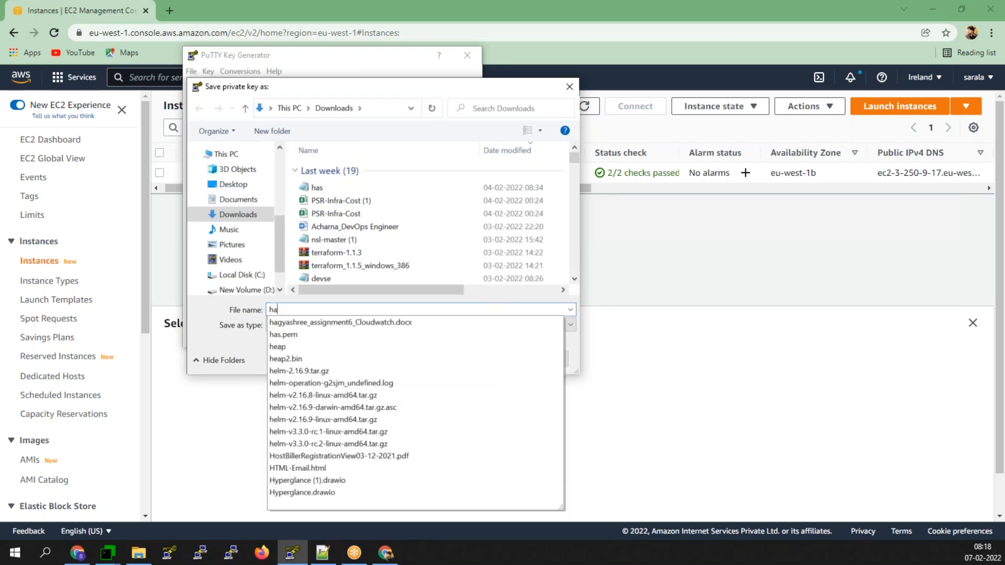
text(spp)
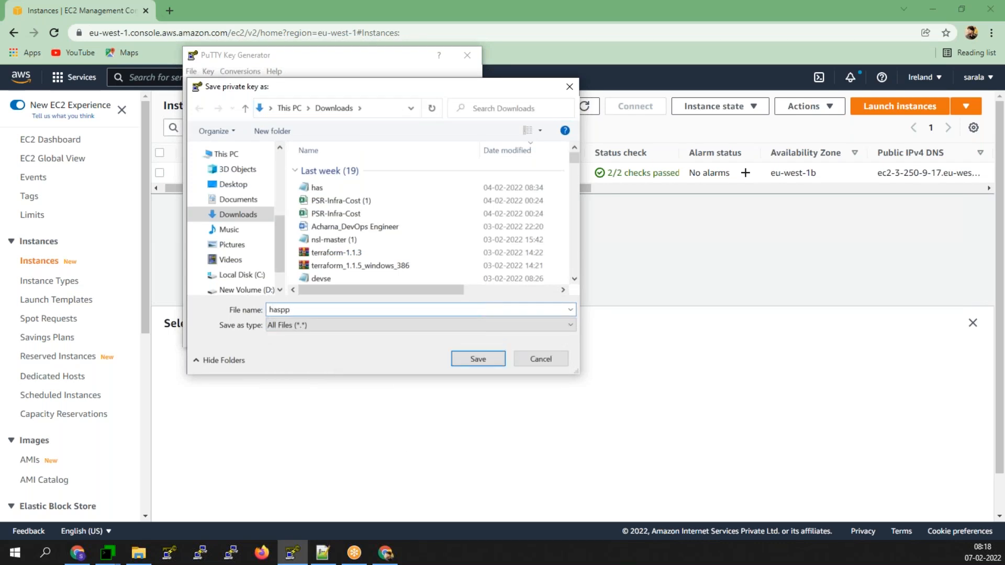
text(k)
click(475, 360)
click(467, 55)
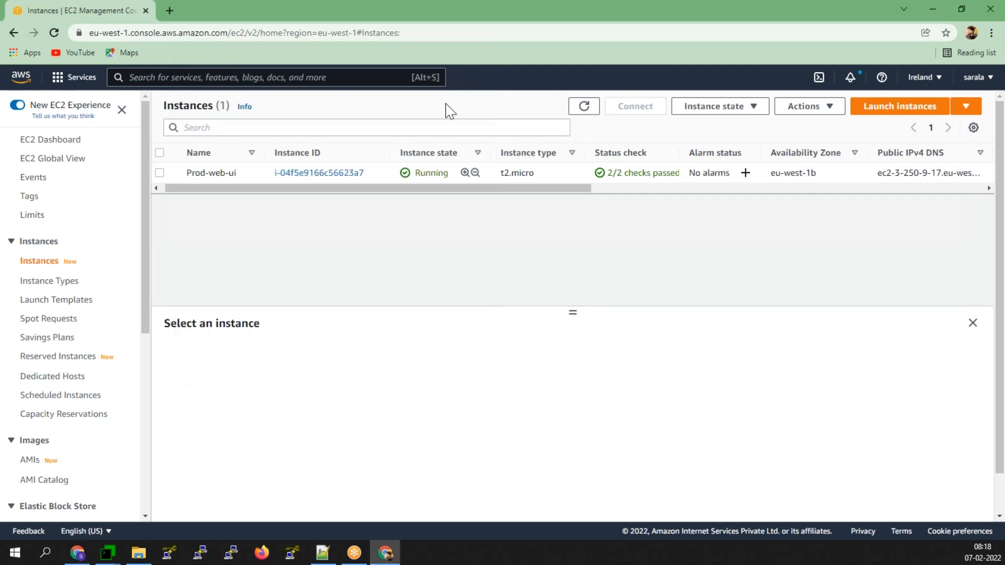
- Open a PuTTY SSH session to Prod-web-ui's public IP 3.250.9.17 using the hasppk key
click(162, 174)
click(448, 439)
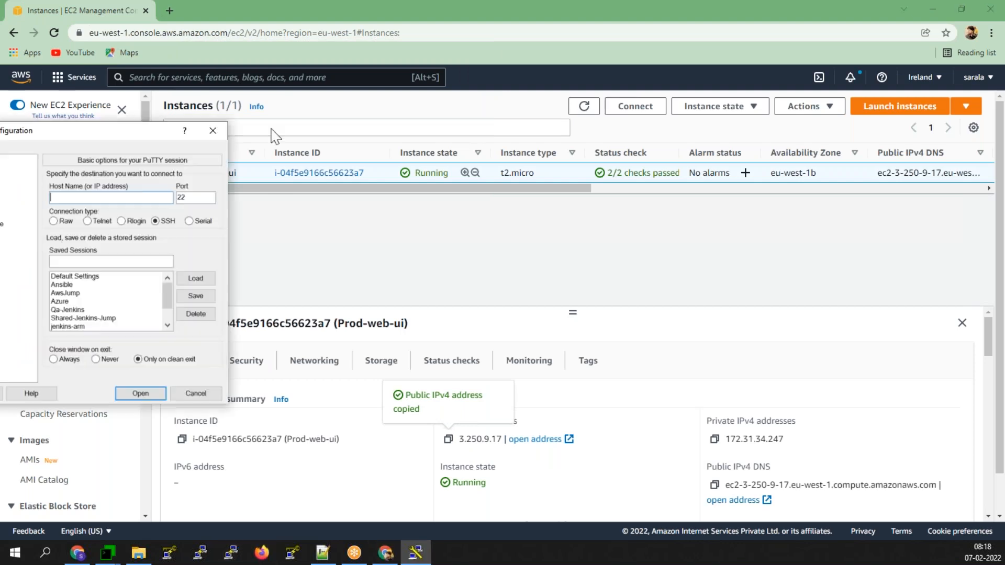
key(ctrl+v)
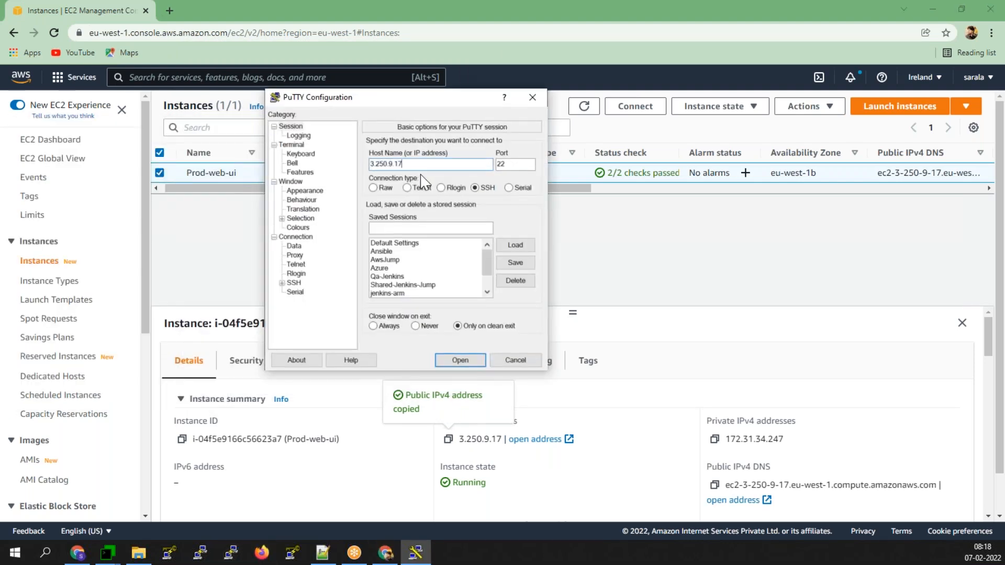
click(282, 283)
click(307, 293)
click(516, 273)
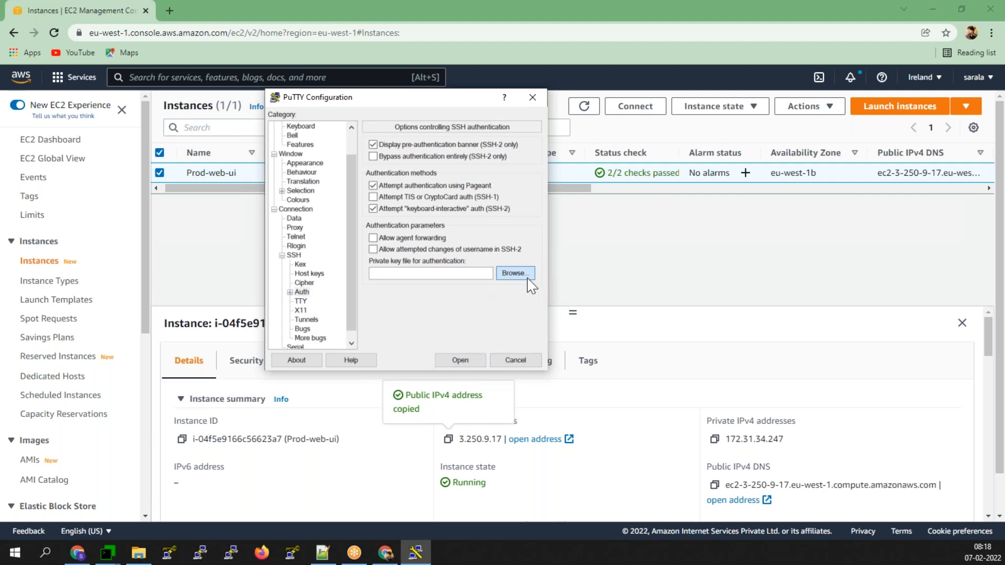
click(411, 217)
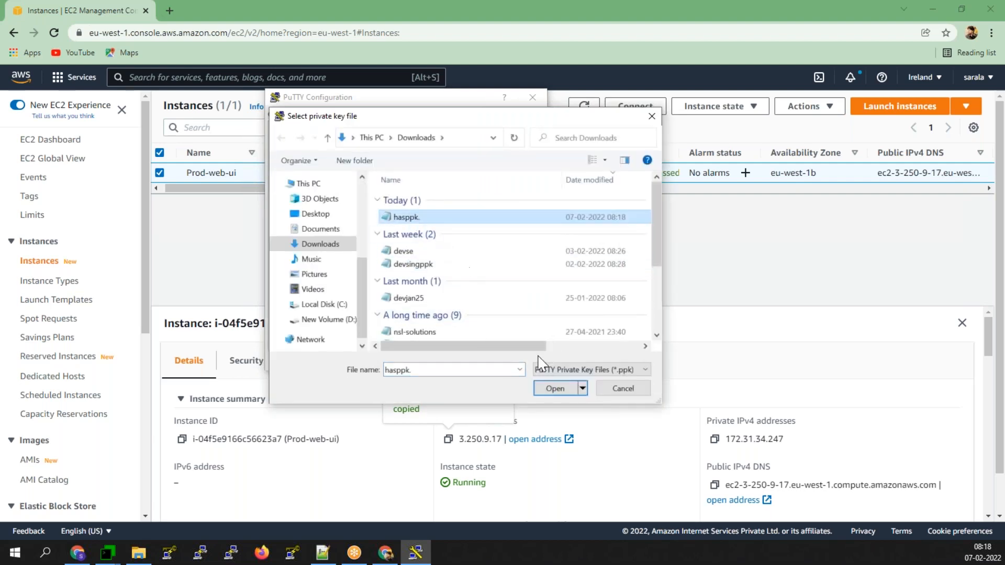
click(554, 389)
click(471, 375)
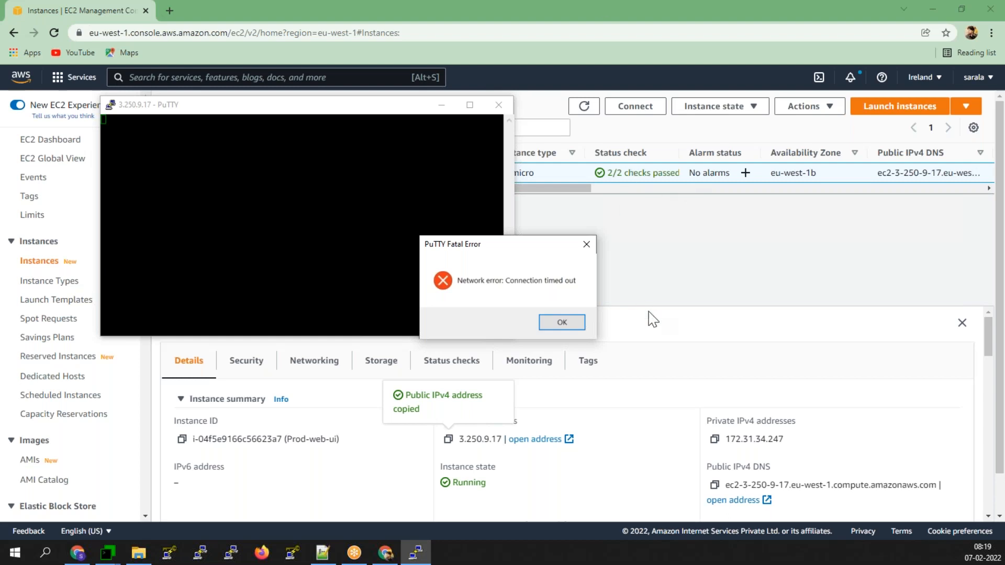
- Dismiss the connection timeout, close PuTTY, and view Prod-web-ui's inbound rules allowing only port 80
click(586, 245)
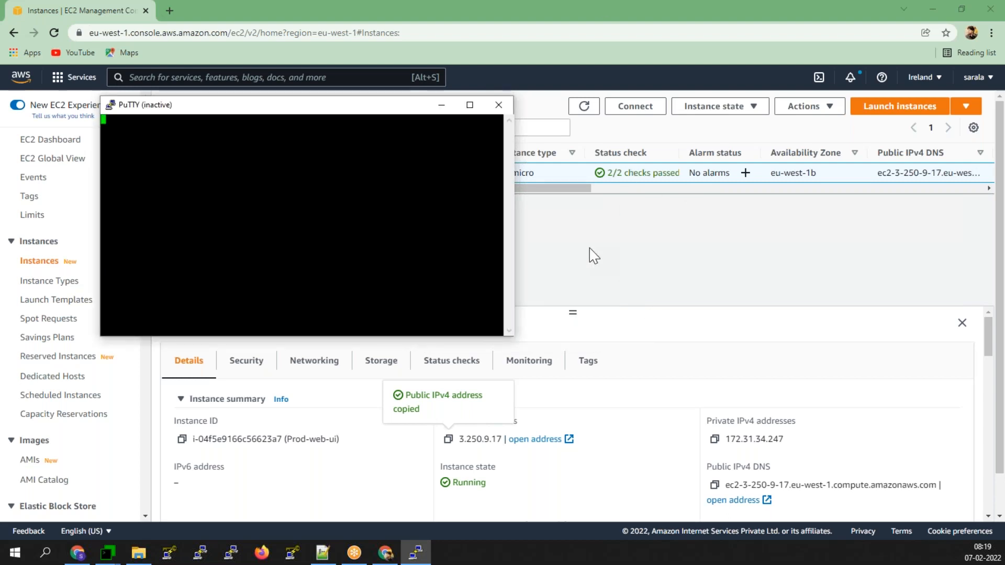
click(502, 104)
click(246, 360)
scroll(246, 394, down, 4)
scroll(246, 404, up, 3)
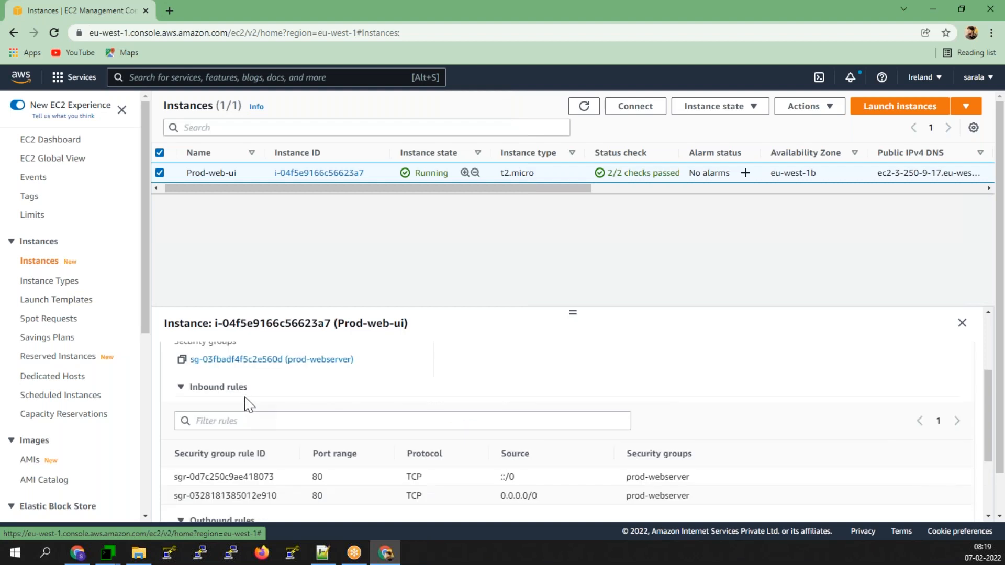
- Edit the prod-webserver inbound rules, adding an SSH rule from Anywhere-IPv4
click(253, 425)
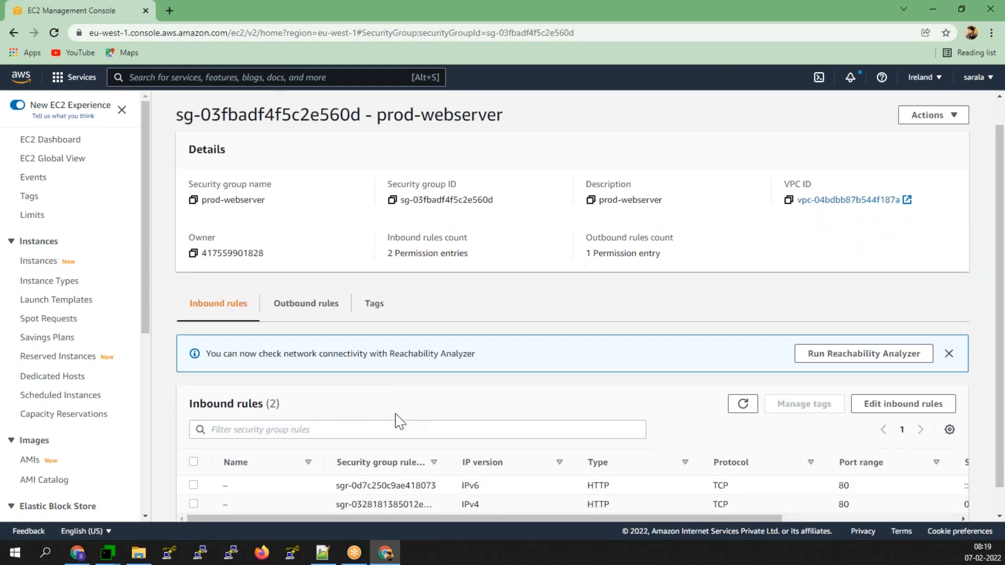
scroll(398, 417, down, 1)
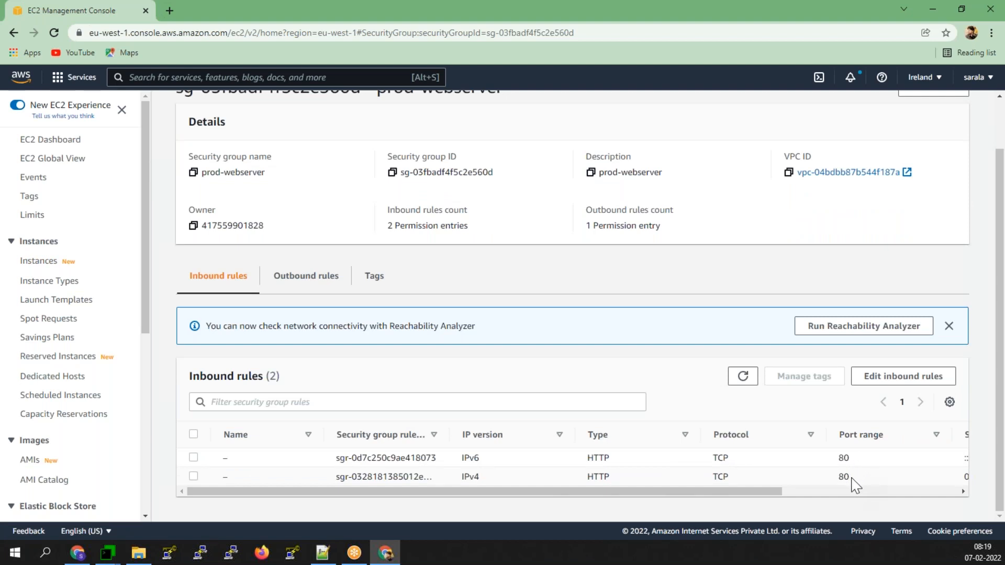
click(897, 377)
click(67, 385)
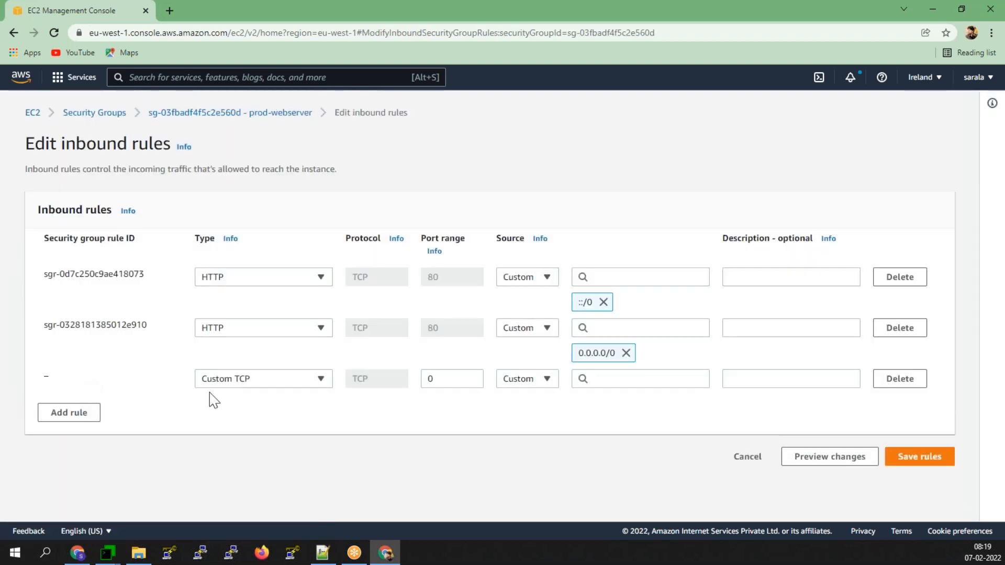
click(321, 383)
click(238, 316)
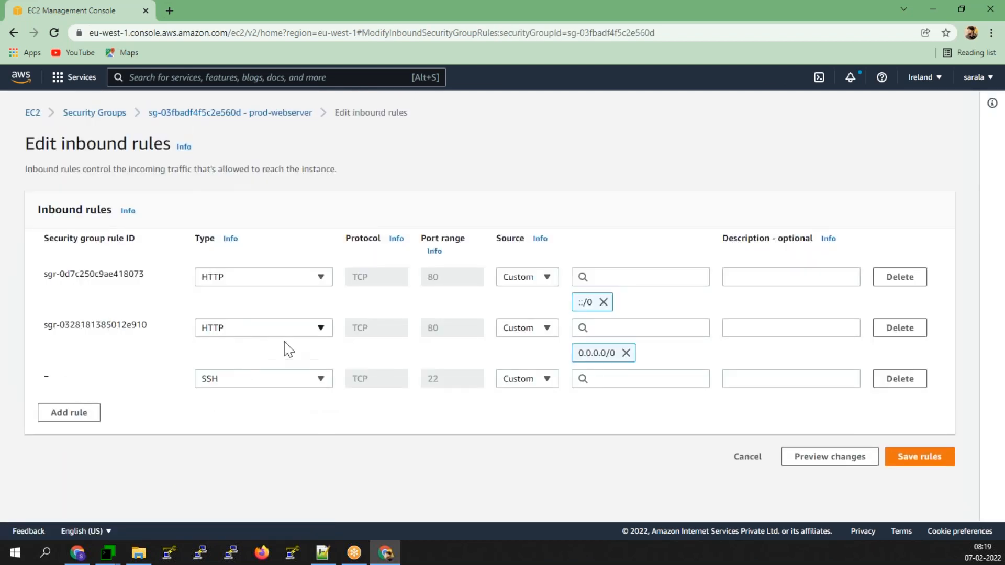
click(544, 379)
click(534, 426)
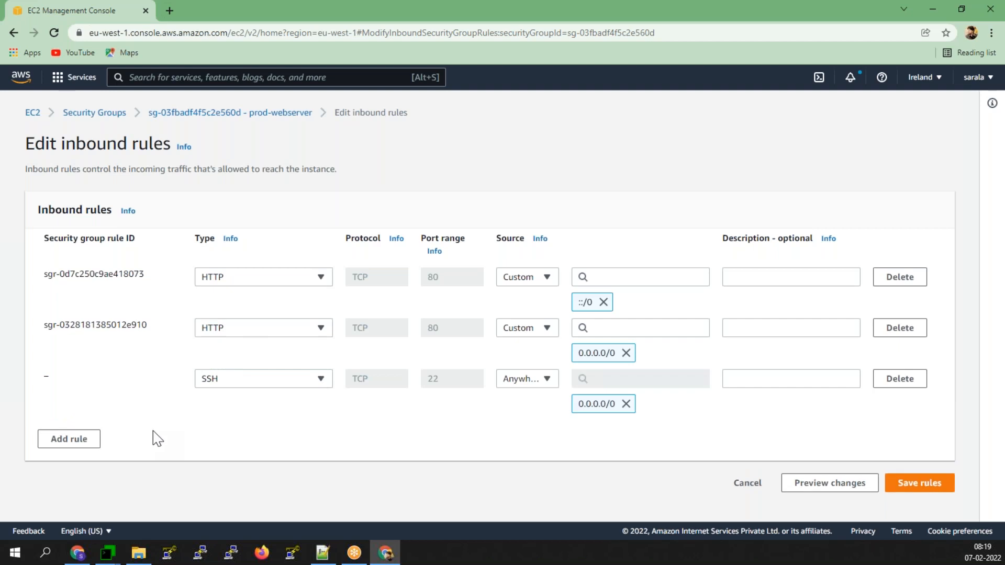
- Add a second SSH rule from Anywhere-IPv6 and save the inbound rules
click(68, 444)
click(303, 432)
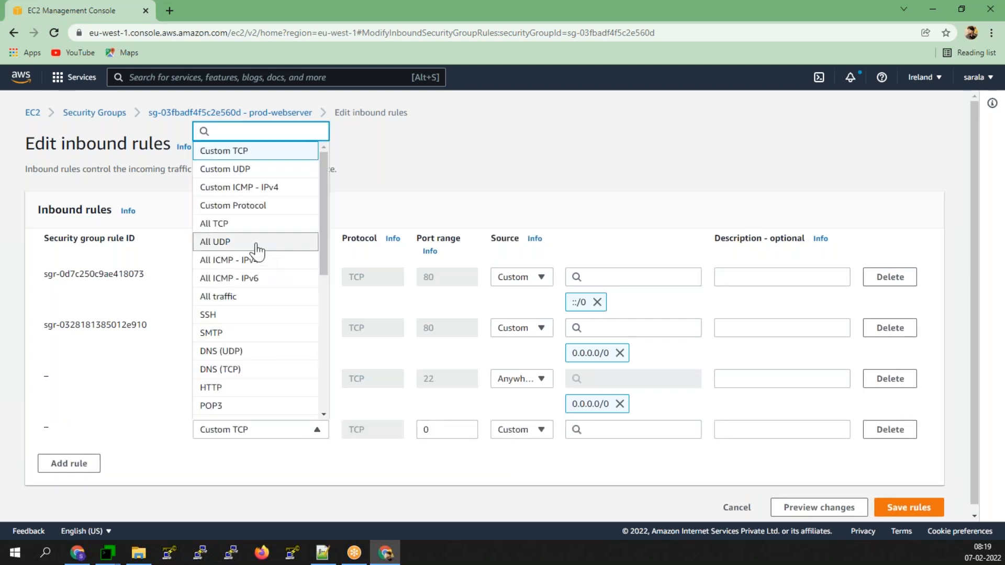
click(233, 315)
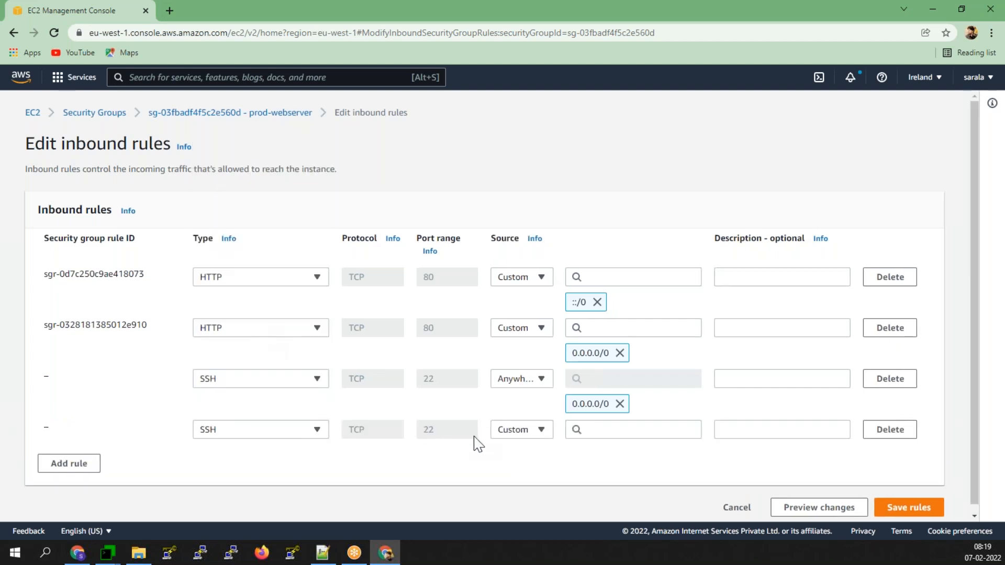
click(516, 430)
click(521, 387)
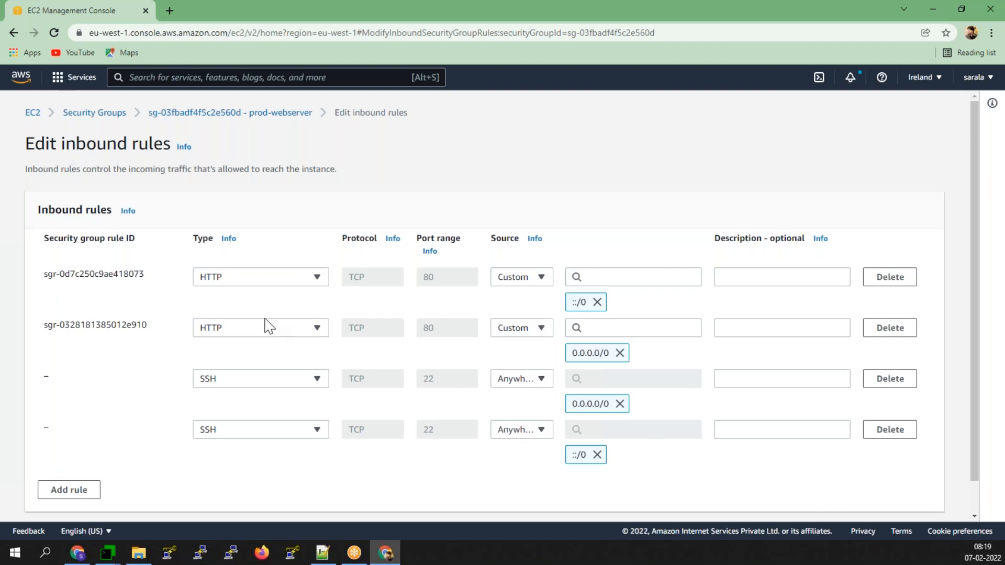
scroll(410, 387, down, 1)
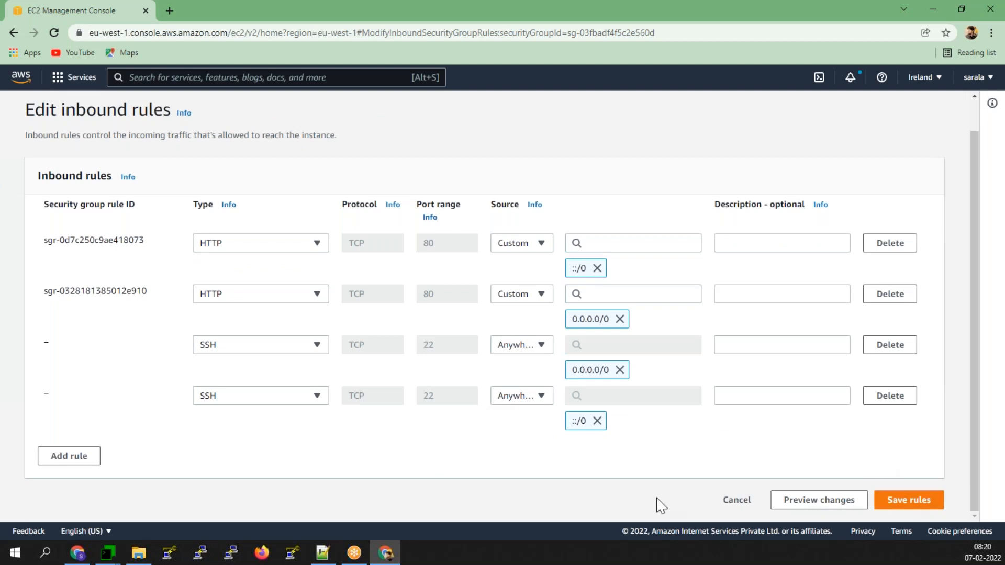
click(908, 500)
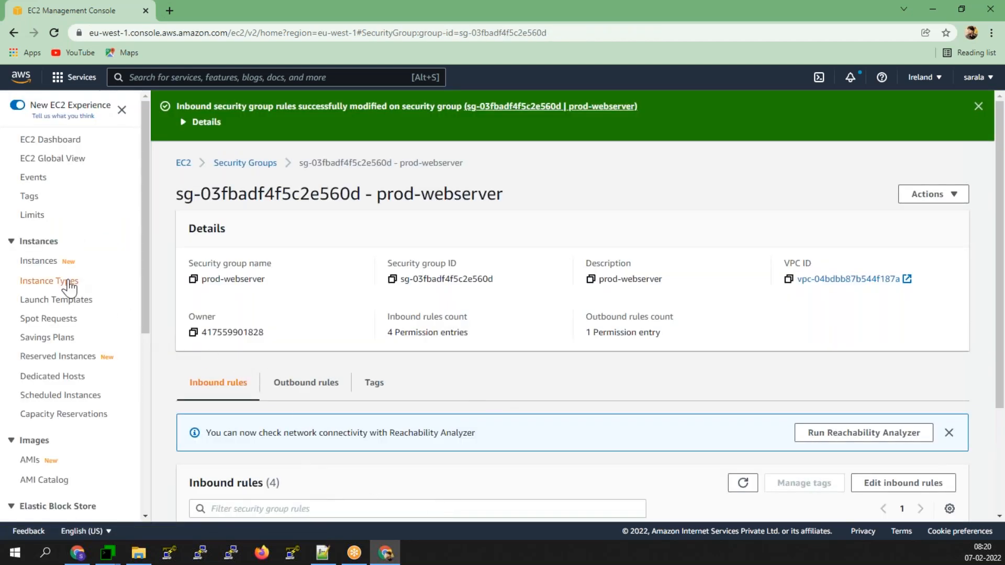
click(40, 262)
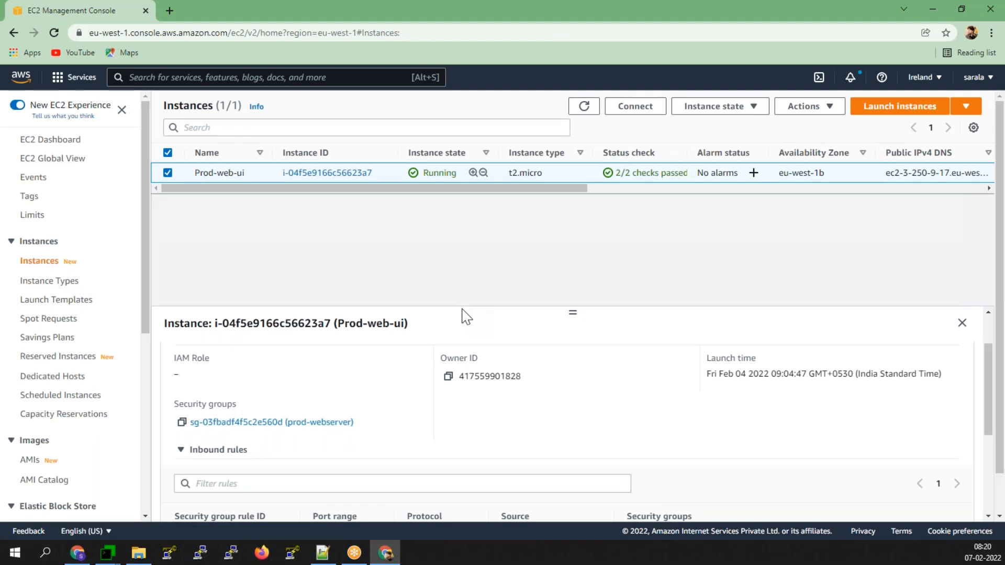
- Open a PuTTY SSH session to the instance's public IP 3.250.9.17 using the haspk.ppk key
scroll(274, 410, up, 2)
click(172, 365)
click(448, 440)
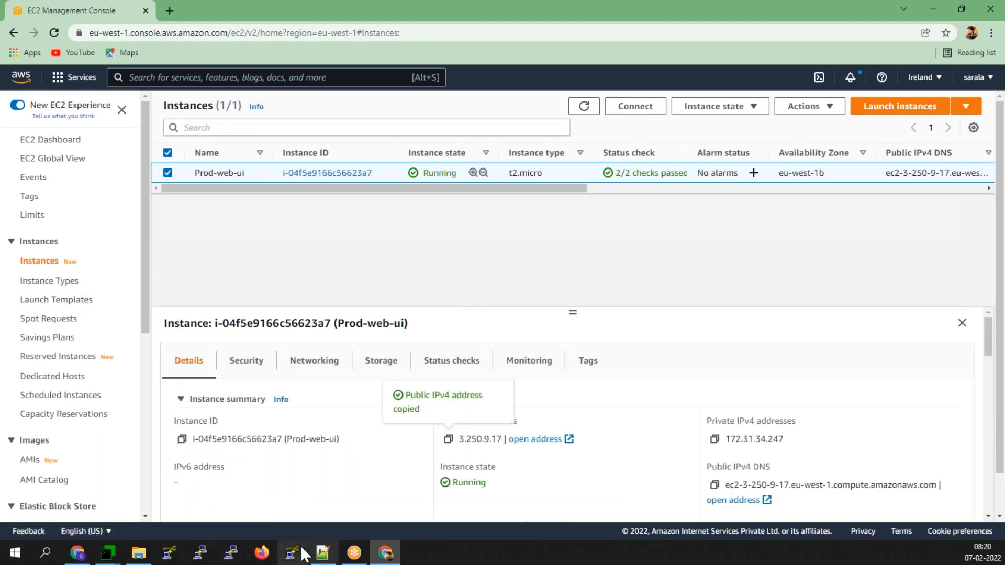
click(233, 552)
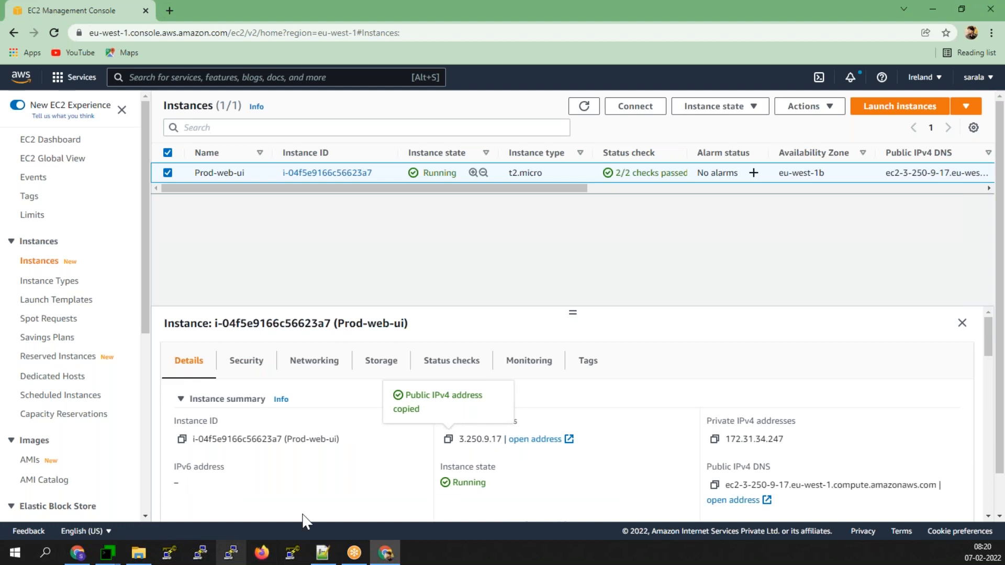
right_click(512, 180)
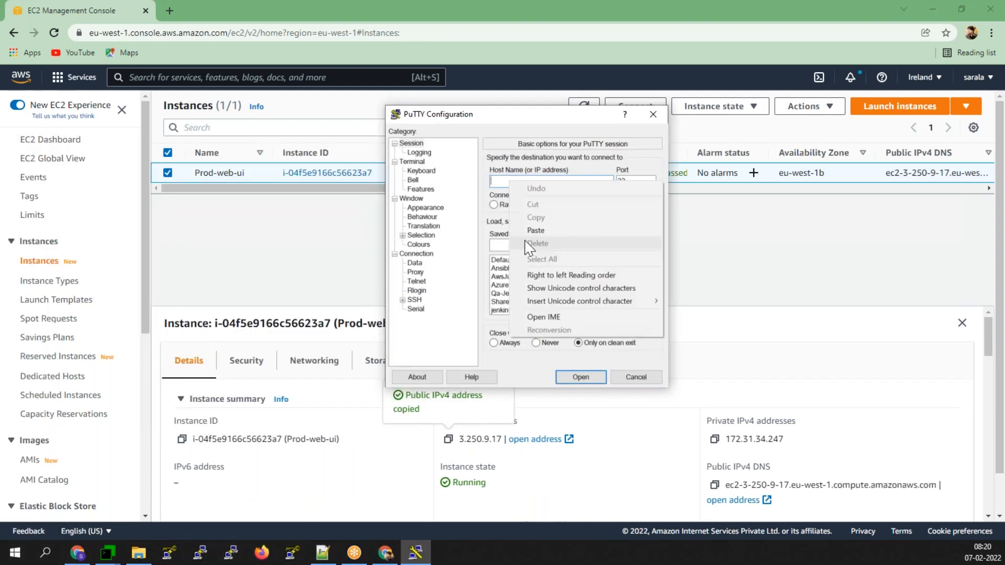
click(528, 230)
click(402, 300)
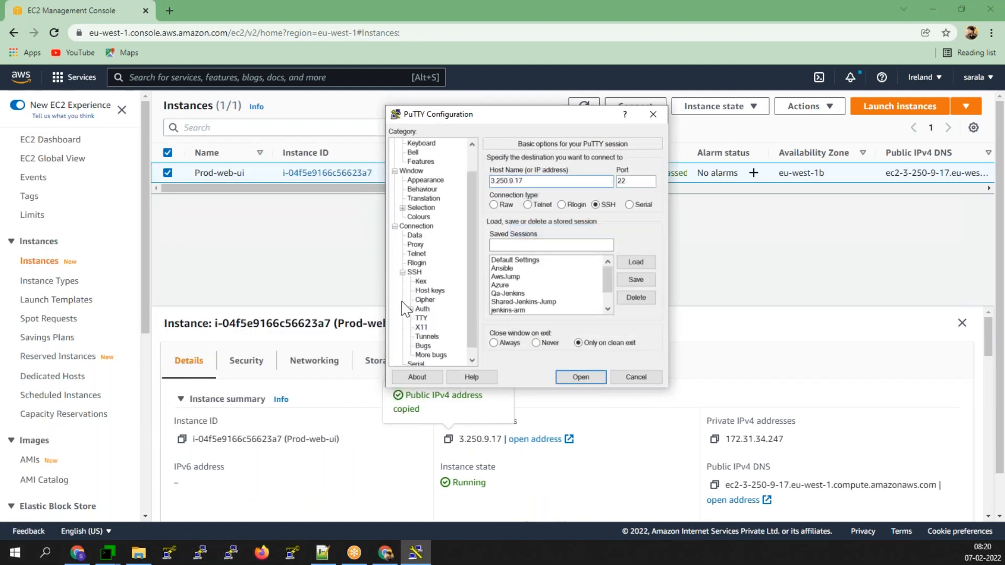
click(422, 309)
click(634, 290)
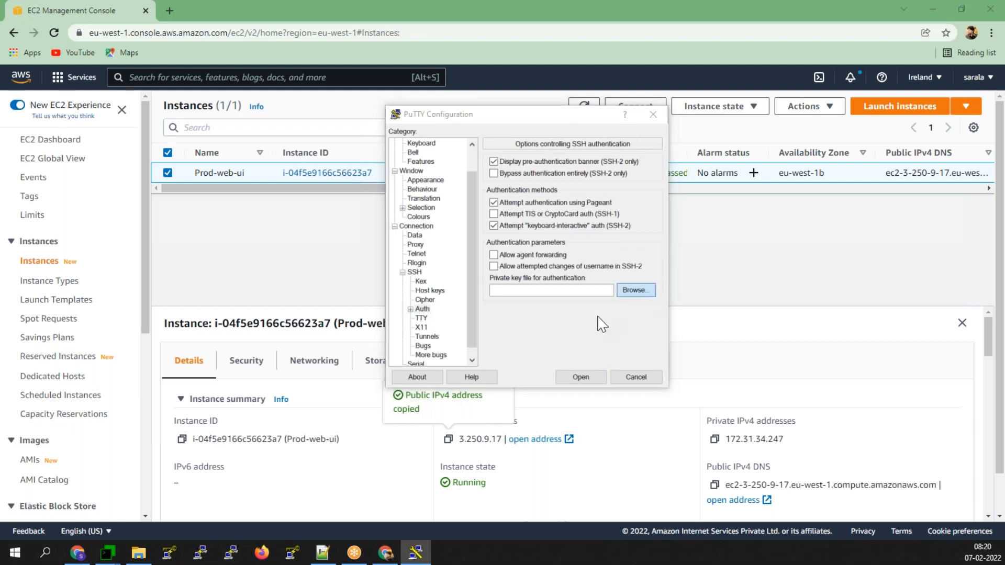
click(538, 234)
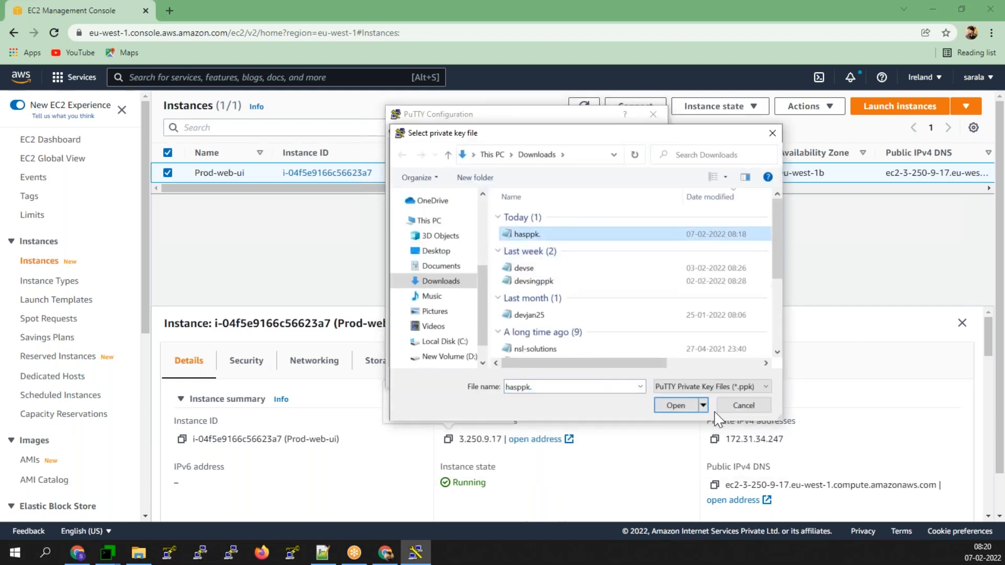
click(676, 406)
click(592, 378)
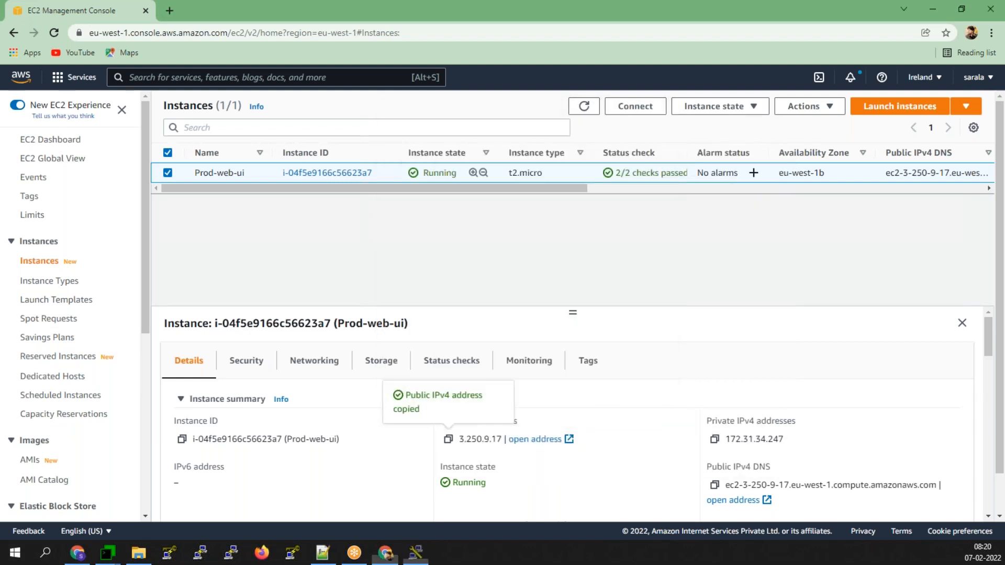
- Accept the host key, log in as ec2-user, and switch to root with sudo -i
click(454, 365)
right_click(350, 122)
click(388, 284)
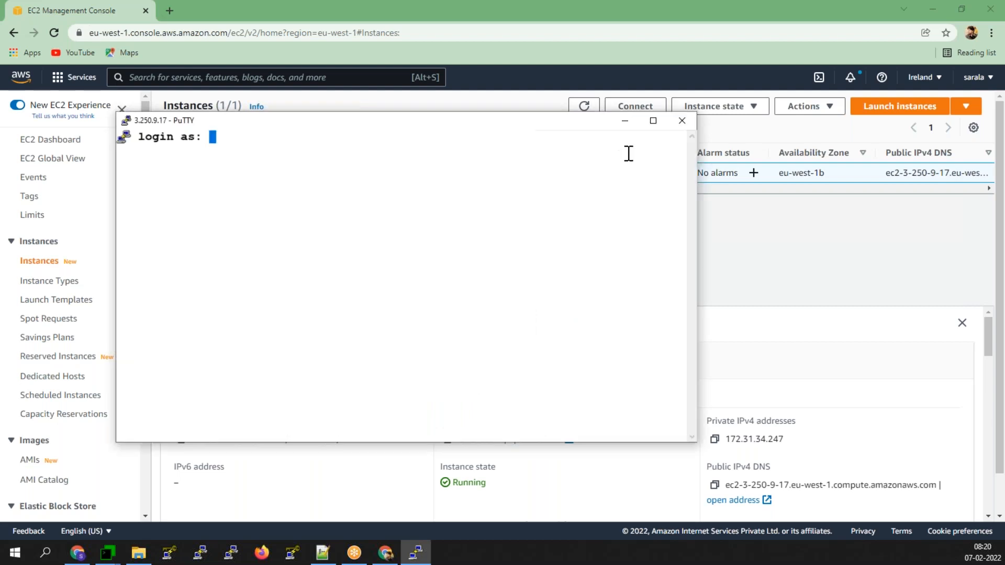
click(647, 119)
text(ec2-user)
key(Return)
text(sudo -i)
key(Return)
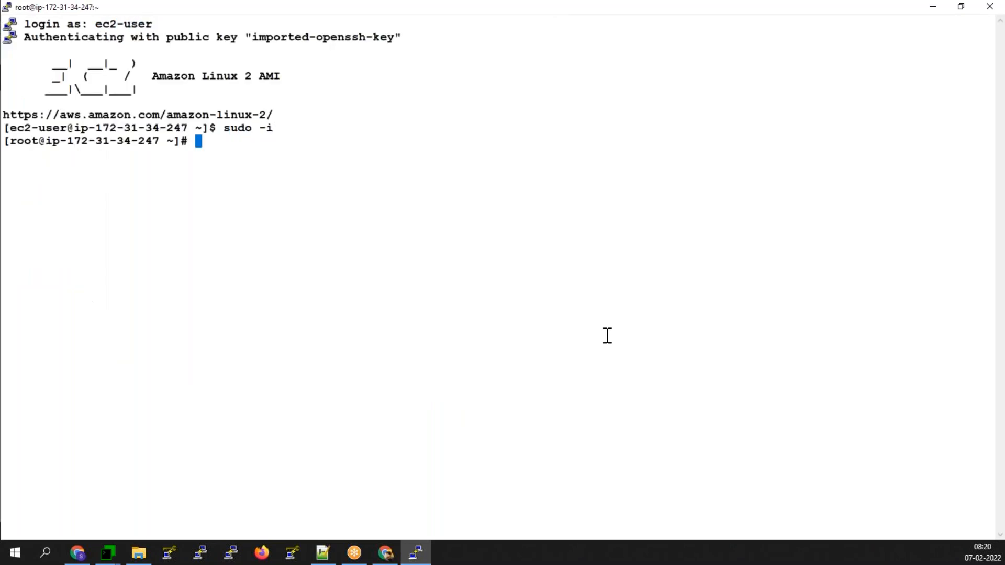
- Copy 'sudo amazon-linux-extras install epel' from line 355 of Jan.txt into the PuTTY prompt
click(323, 553)
scroll(289, 421, up, 2)
scroll(289, 421, up, 17)
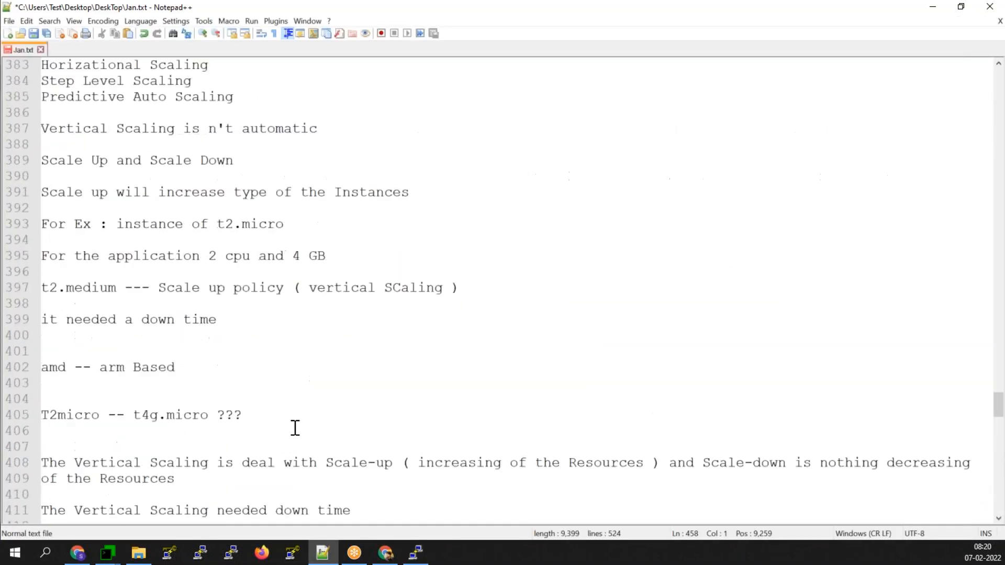
scroll(295, 428, up, 15)
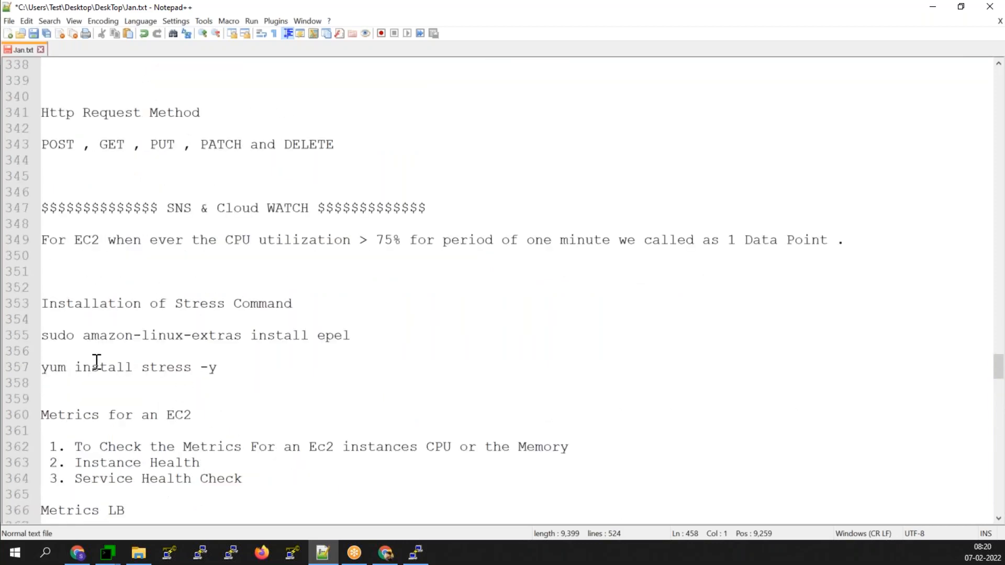
drag(41, 335, 371, 336)
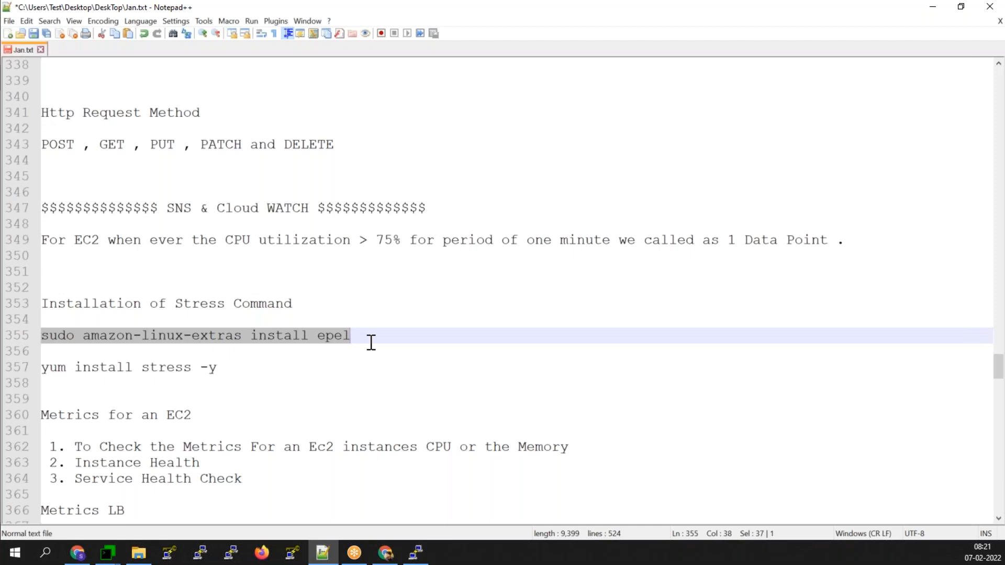
click(417, 555)
right_click(440, 272)
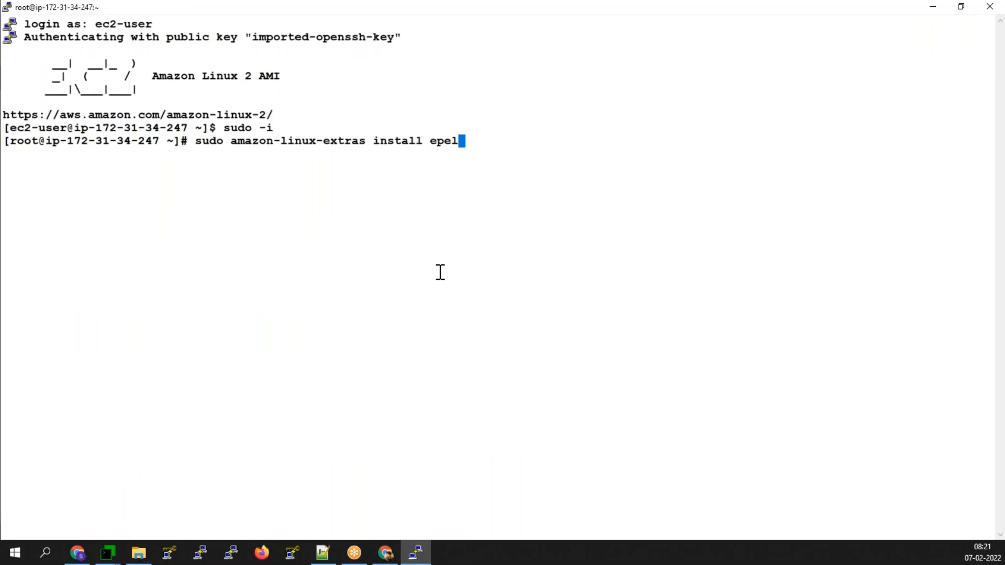
- Run the EPEL install command and confirm the epel-release installation with y
key(Return)
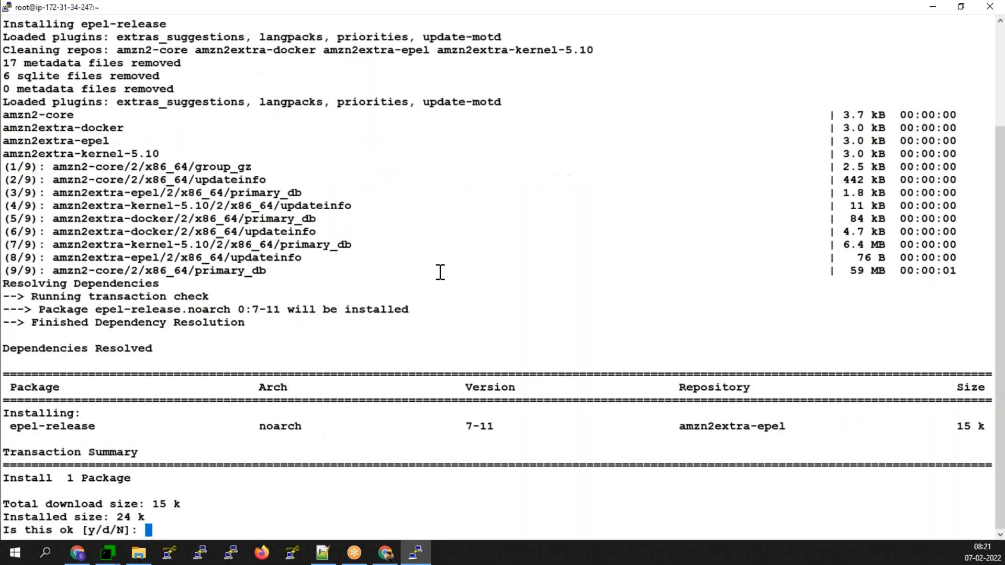
text(y)
key(Return)
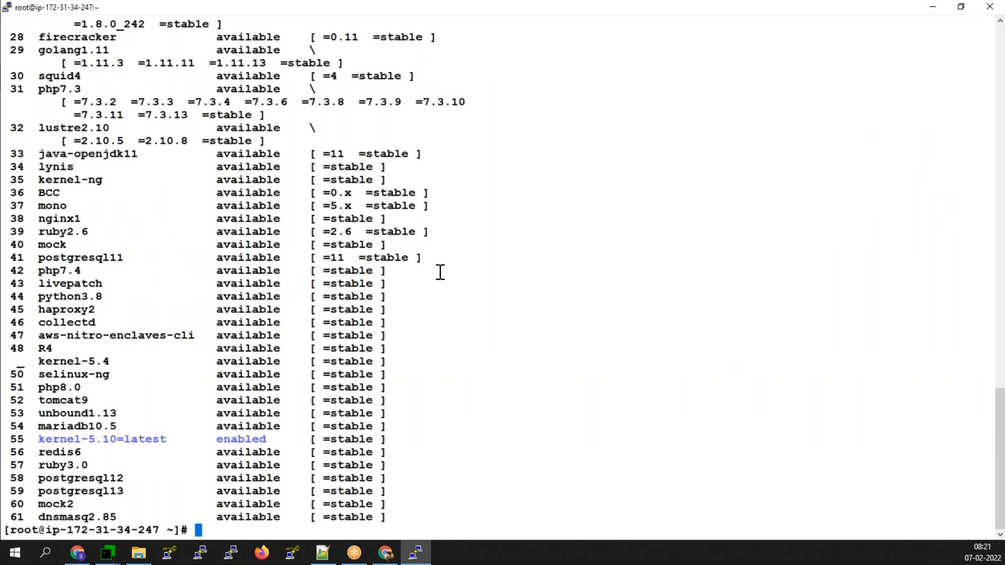
- Copy 'yum install stress -y' from the notes into the root shell and run it
click(328, 554)
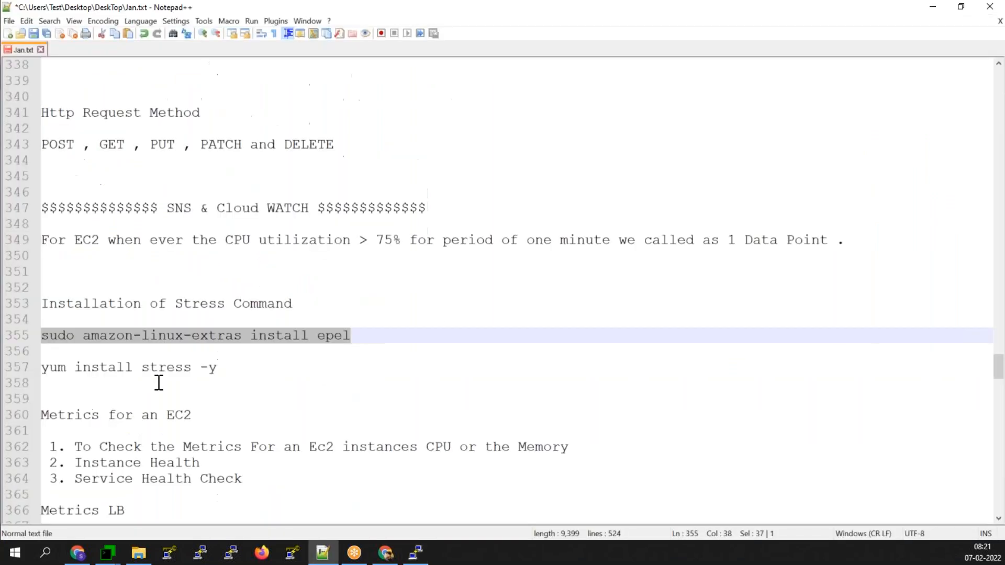
drag(217, 367, 40, 367)
key(ctrl+c)
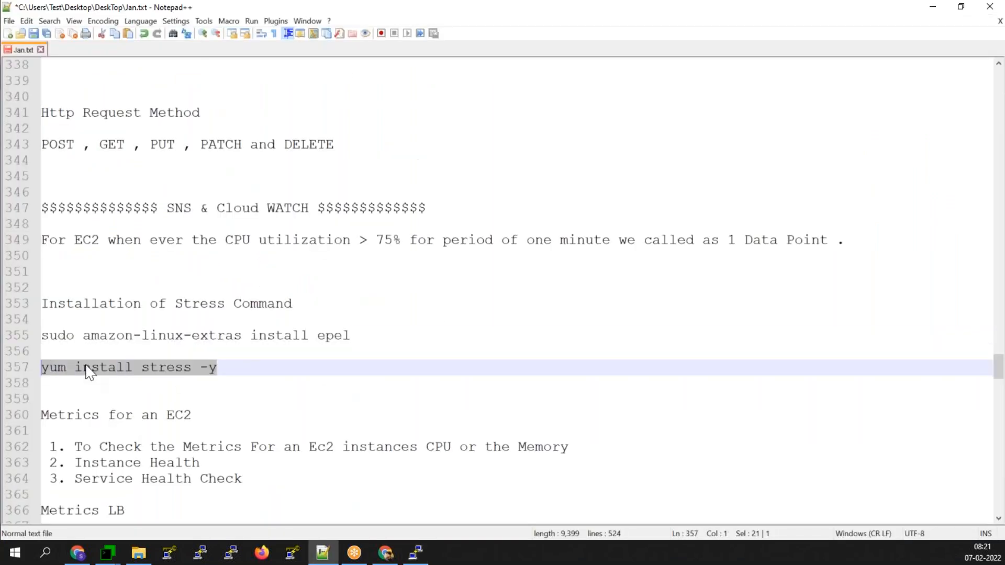
click(932, 7)
right_click(697, 308)
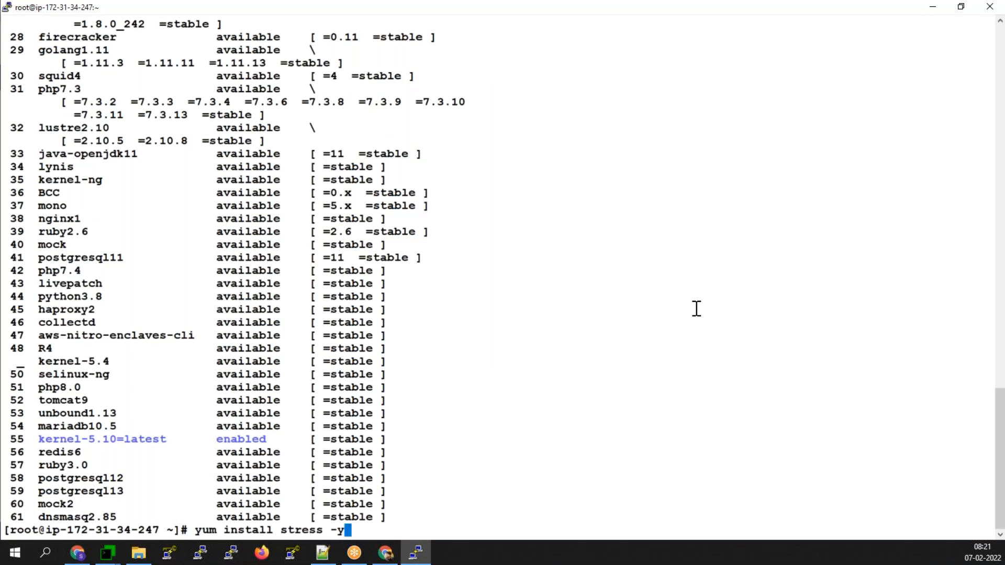
key(Return)
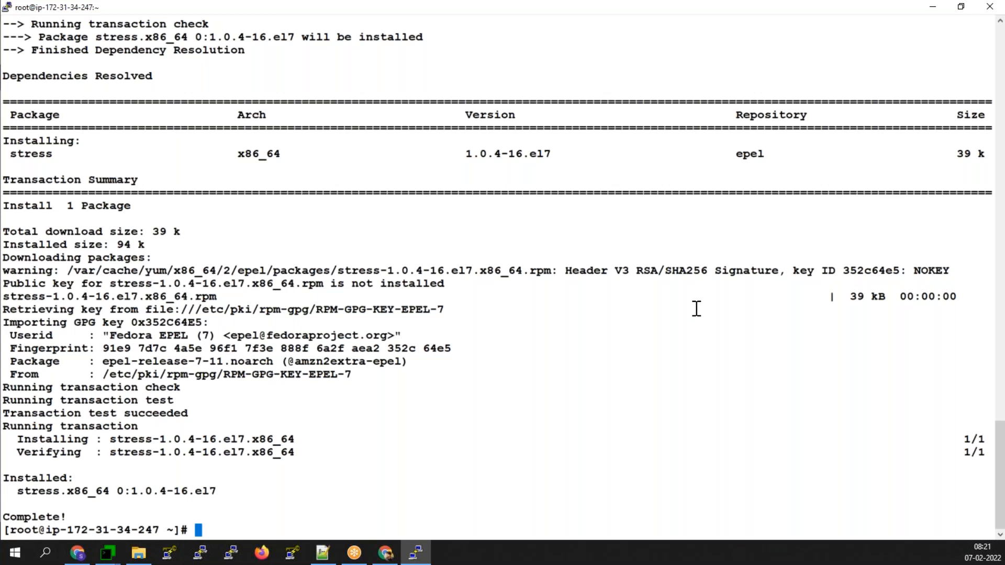
- Clear the notes selection and detach a new browser tab into its own window
click(323, 554)
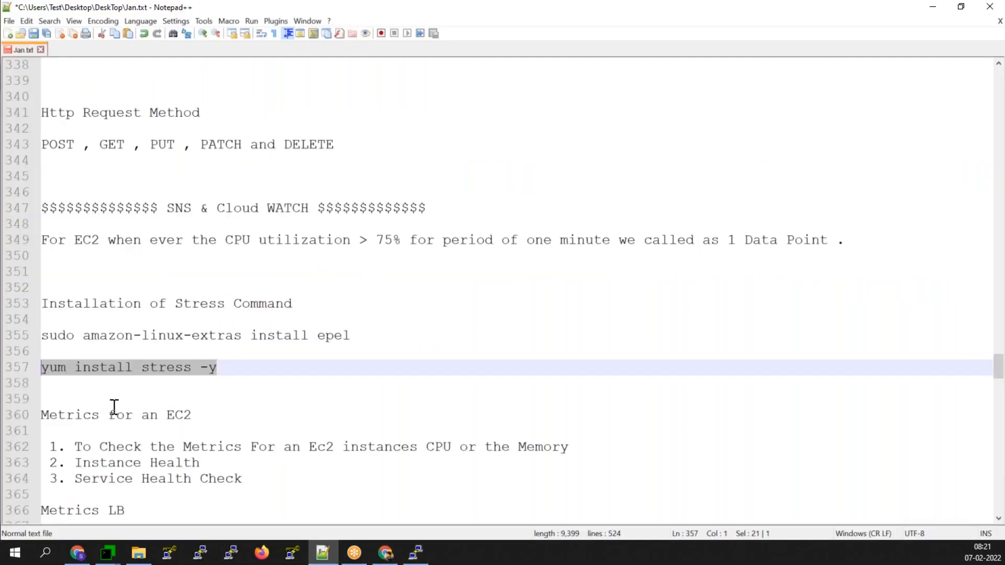
click(113, 403)
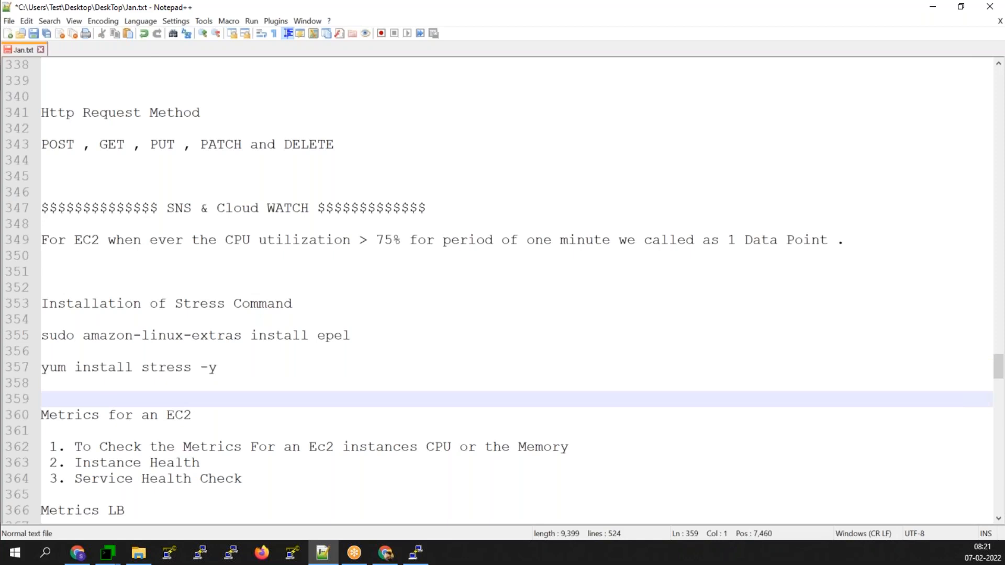
key(alt+Tab)
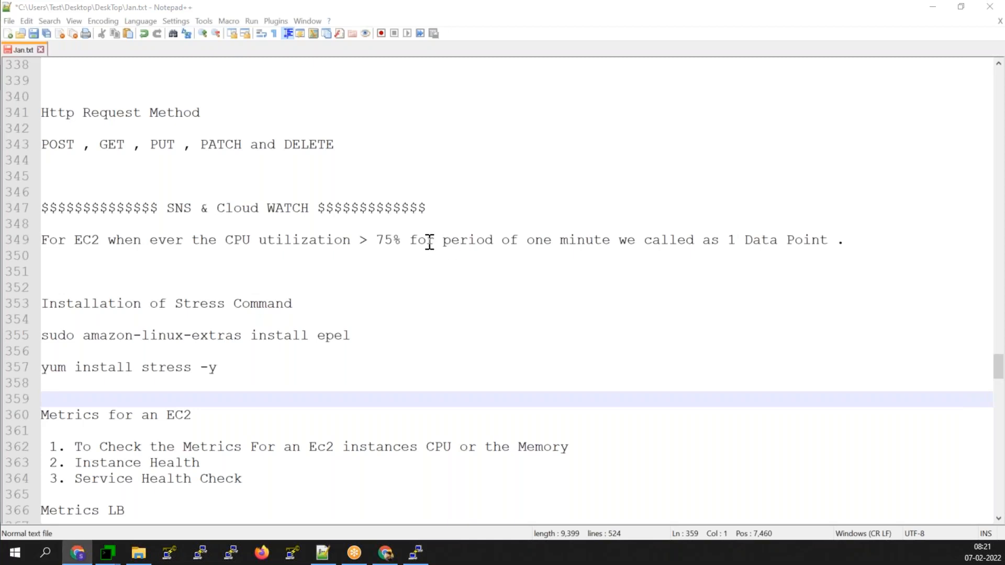
key(alt+Tab)
click(173, 11)
drag(182, 6, 0, 31)
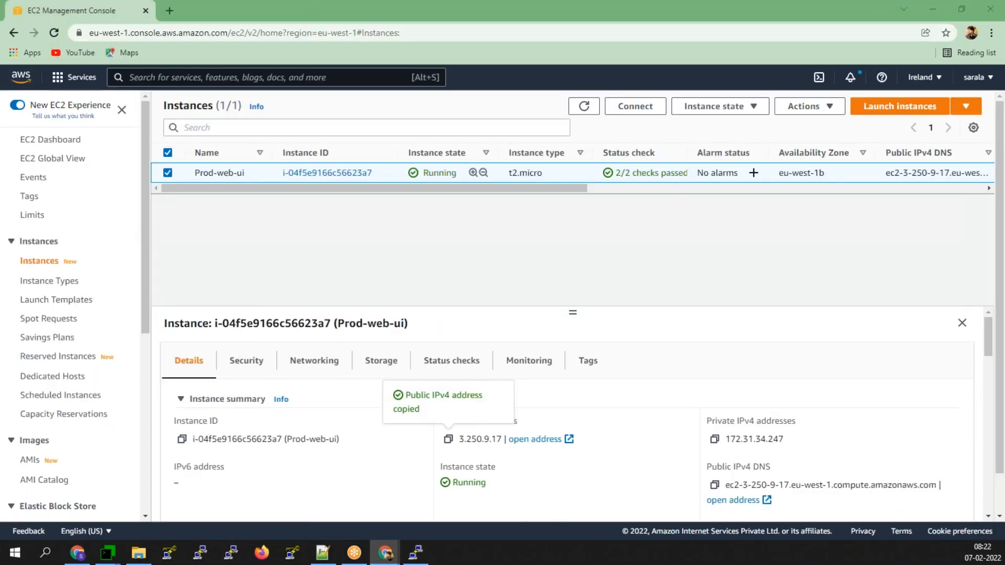
click(416, 554)
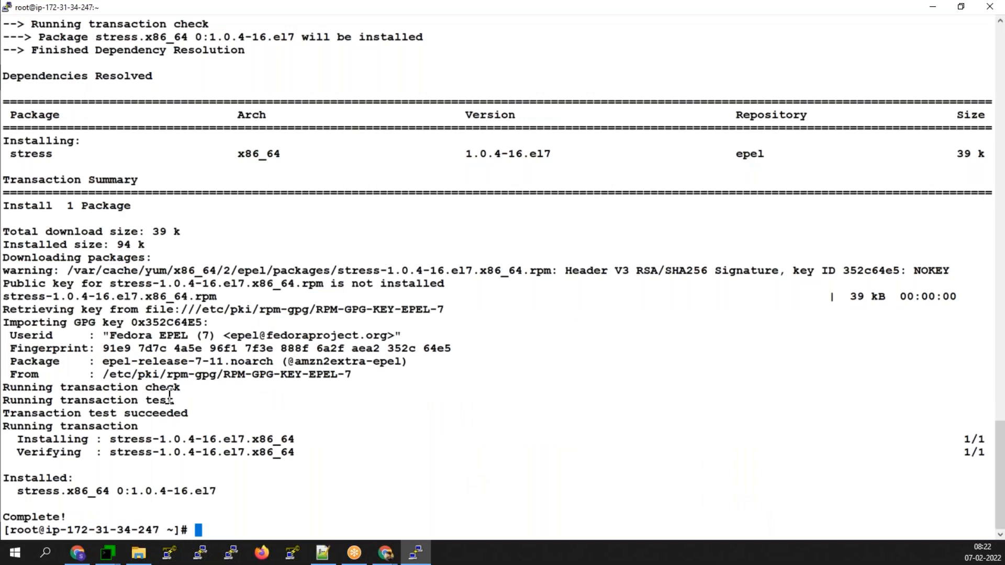
click(386, 554)
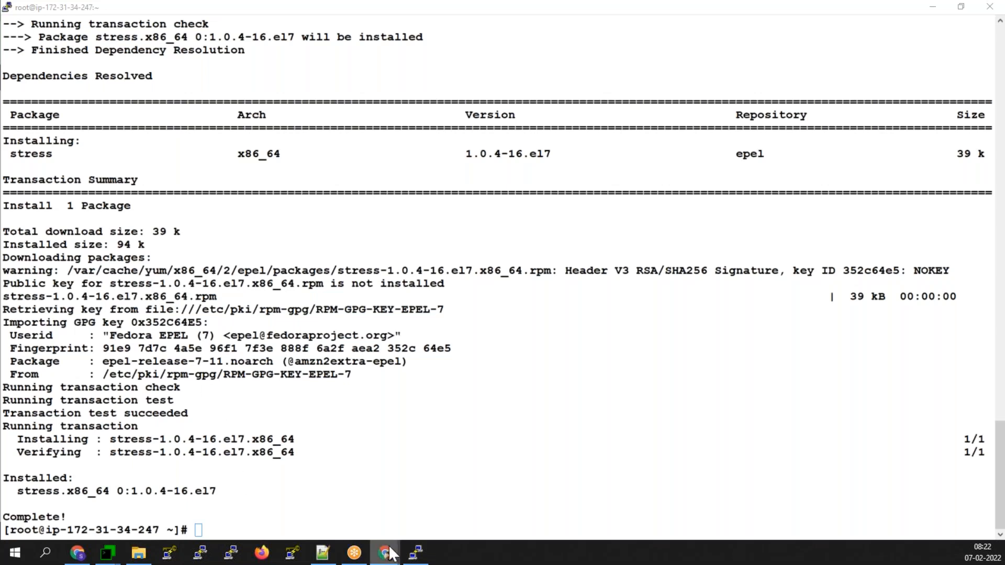
- Run stress -c 1 -i 1 -m 1 --vm-bytes 750M -t 1000s, changing 820M to 750M
right_click(394, 463)
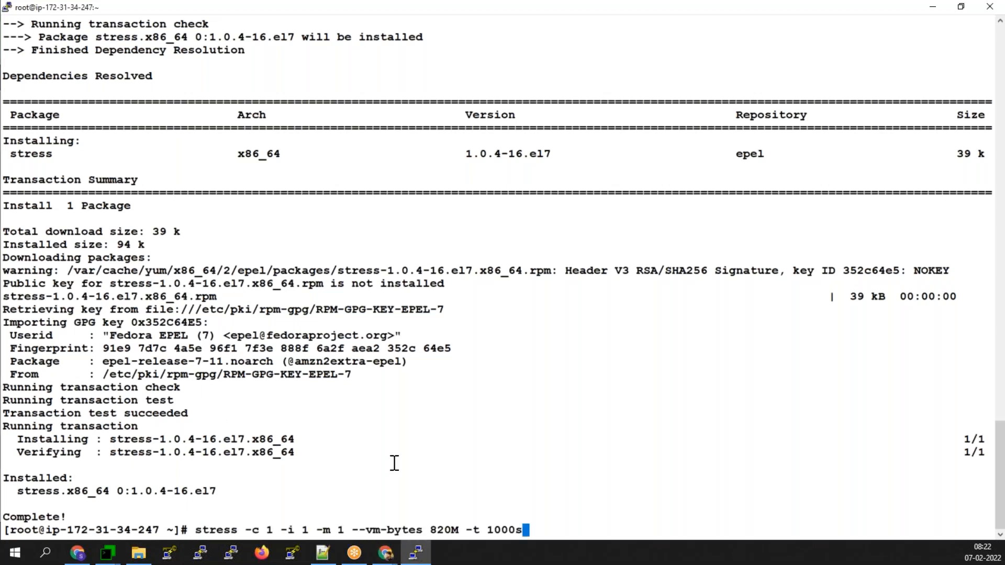
key(Left)
key(Left)
key(Left)
key(Left)
key(Left)
key(Left)
key(Left)
key(Left)
key(Left)
key(Left)
key(Left)
key(Left)
key(Right)
key(BackSpace)
key(BackSpace)
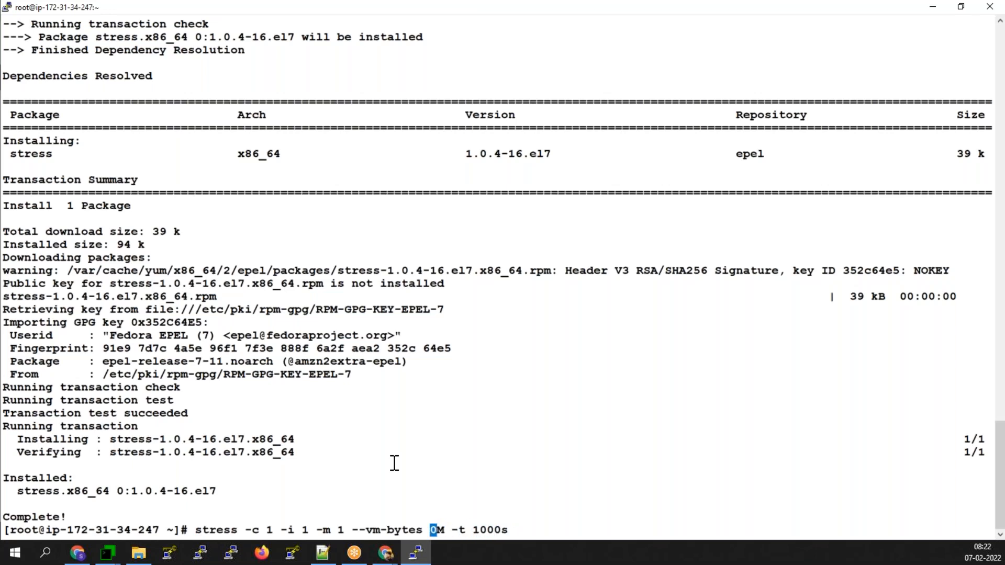
text(75)
key(Return)
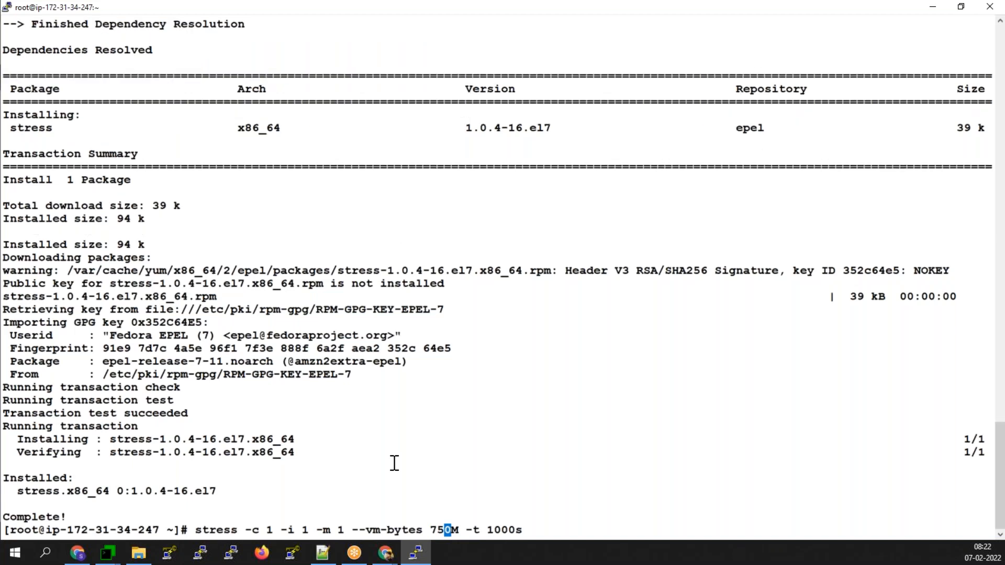
- Record the stress command in the notes file with its memory changed to 750M
click(336, 552)
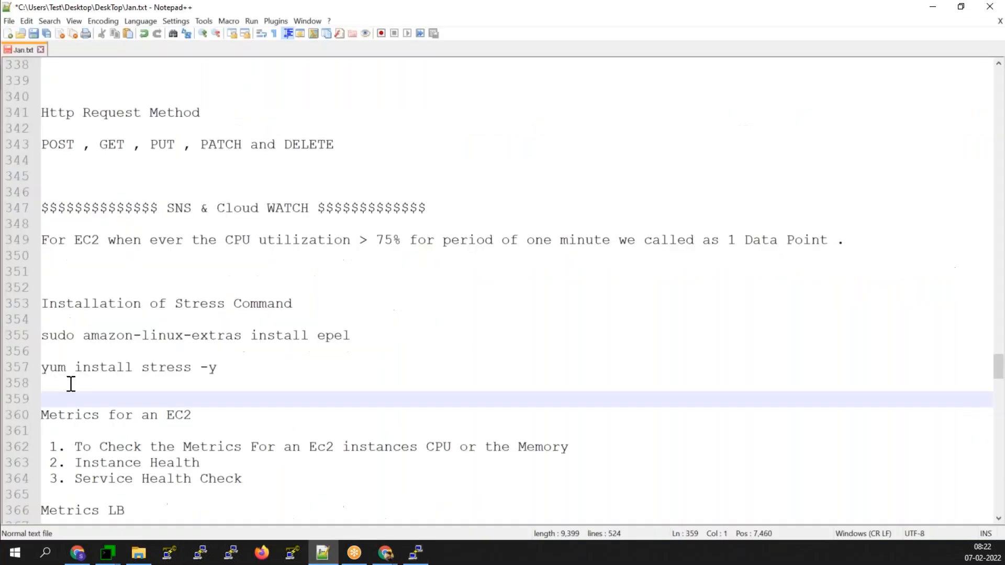
click(61, 386)
key(Return)
text(stress -c 1 -i 1 -m 1 --vm-bytes 820M -t 1000s)
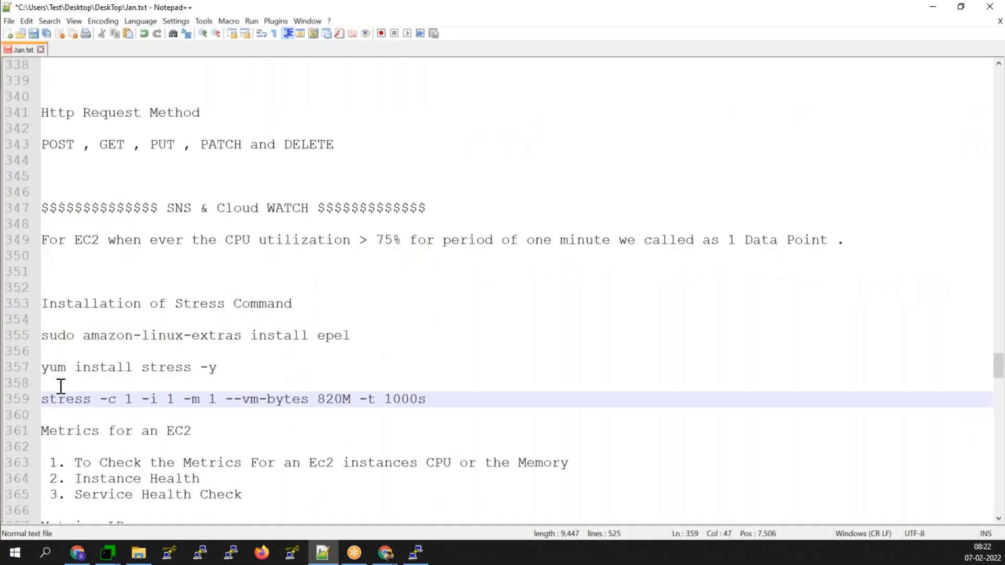
click(335, 399)
key(BackSpace)
key(BackSpace)
text(75)
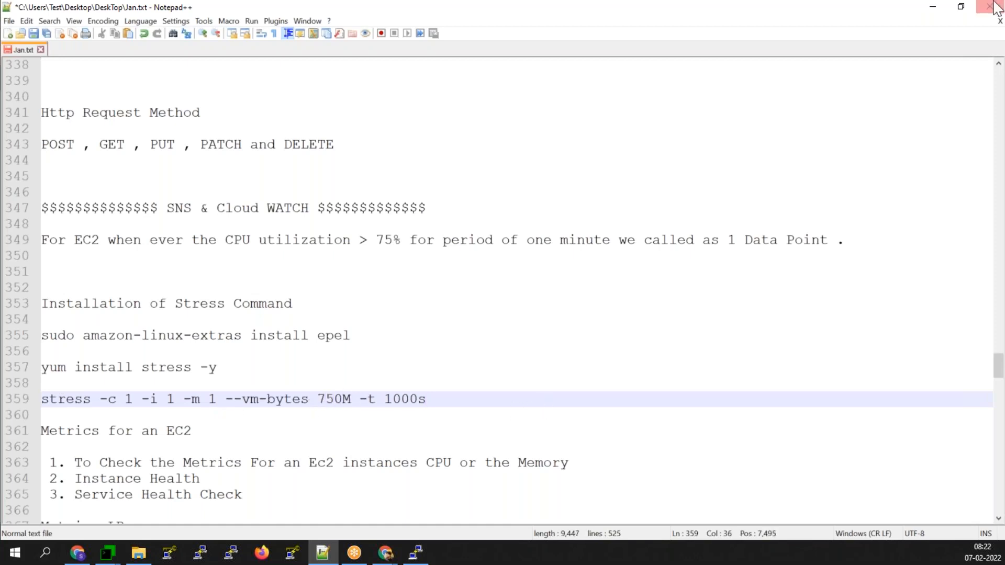
- Minimize the notes and terminal windows and refresh the EC2 instances list
click(932, 7)
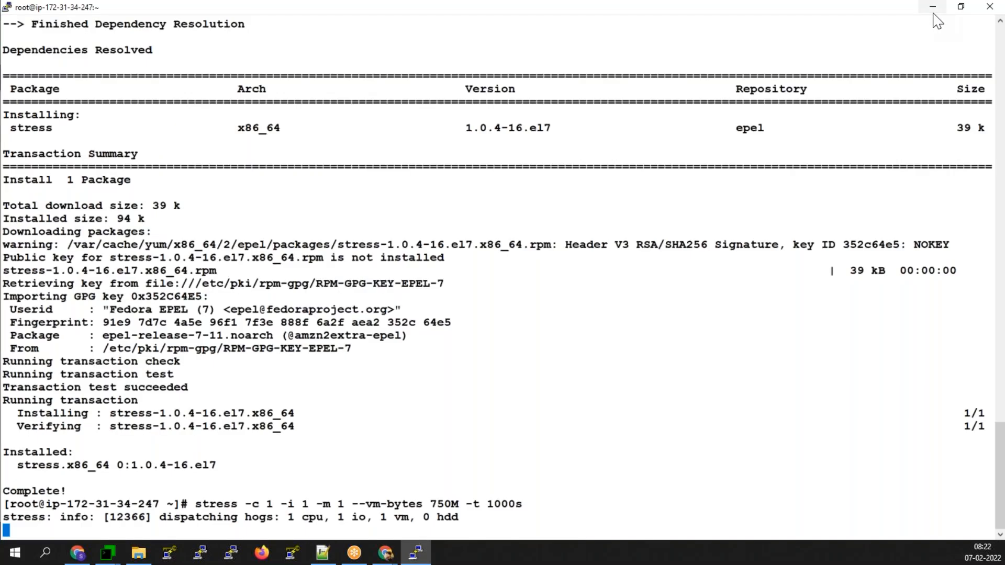
click(932, 7)
click(584, 106)
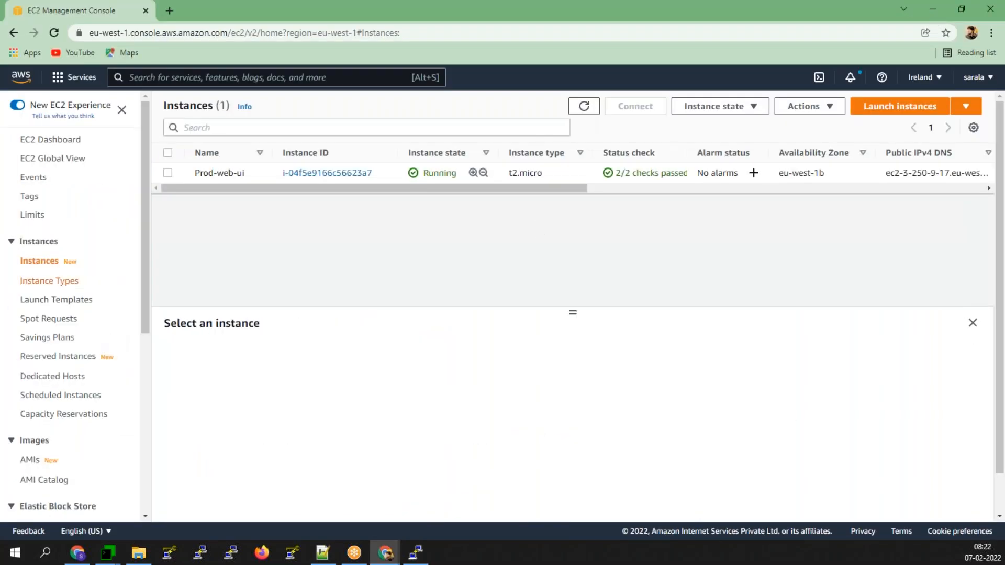
- Confirm Prod-web-ui is a healthy target in prod-app-ui, then go to Auto Scaling groups
scroll(29, 293, down, 1)
scroll(29, 304, down, 5)
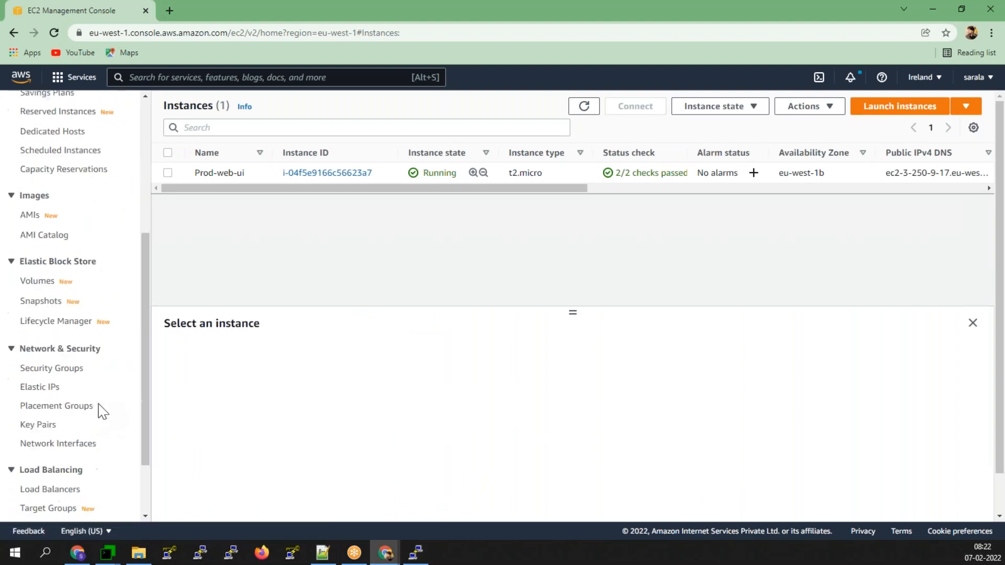
click(52, 504)
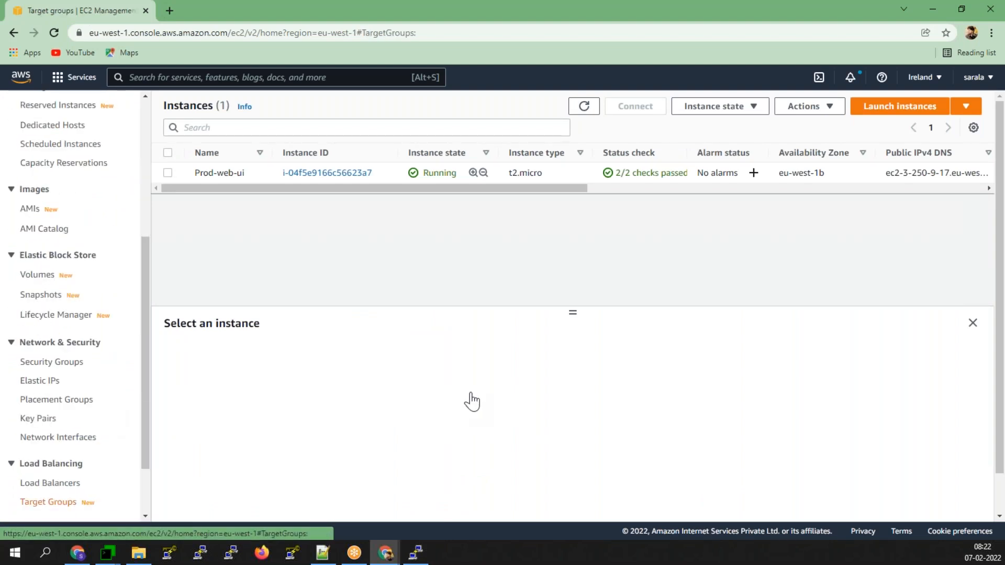
click(190, 239)
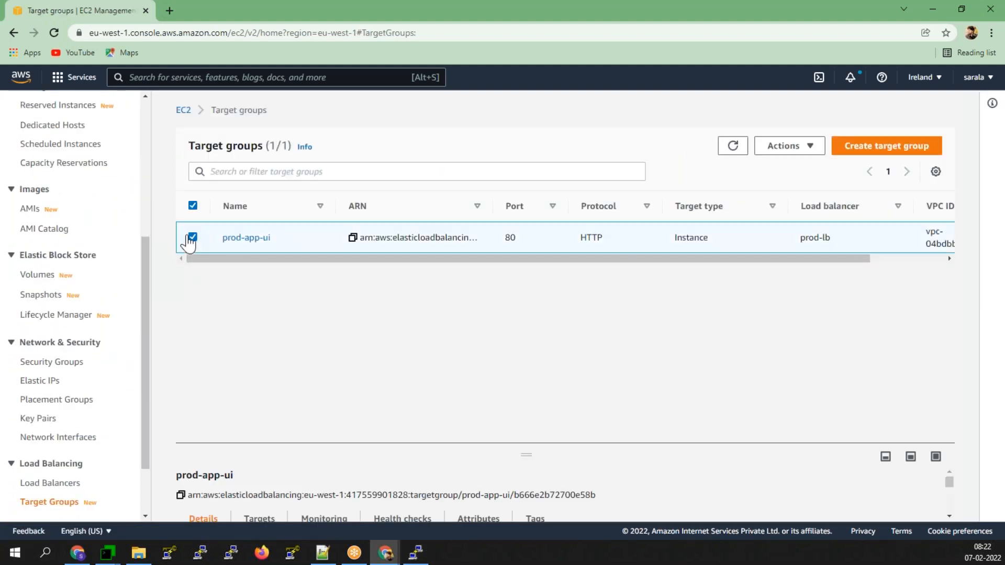
drag(522, 454, 523, 310)
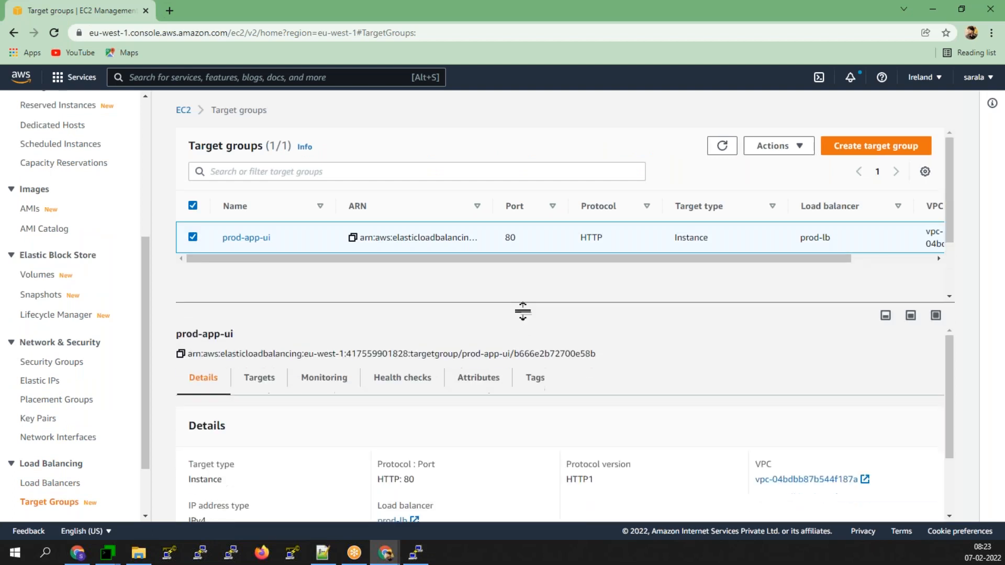
click(253, 378)
scroll(693, 454, down, 3)
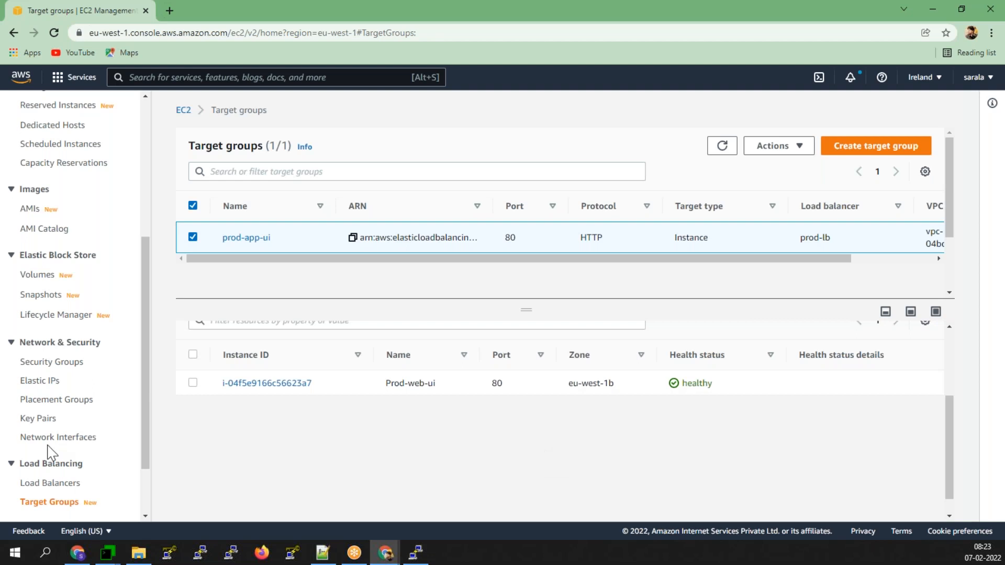
scroll(50, 453, up, 1)
scroll(49, 366, down, 2)
click(56, 491)
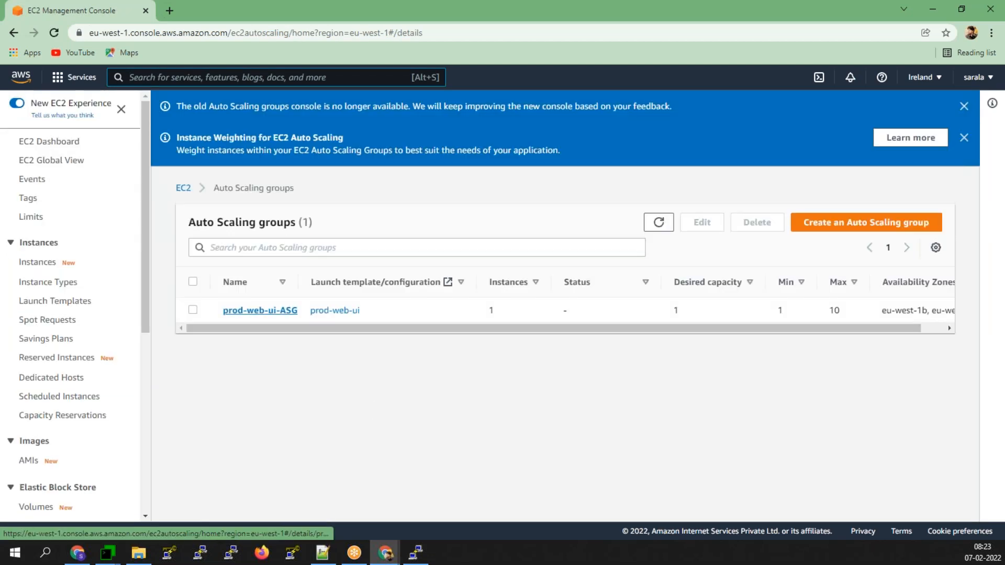
- Refresh prod-web-ui-ASG's activity history repeatedly, seeing only the original launch, then return to Instances
click(260, 310)
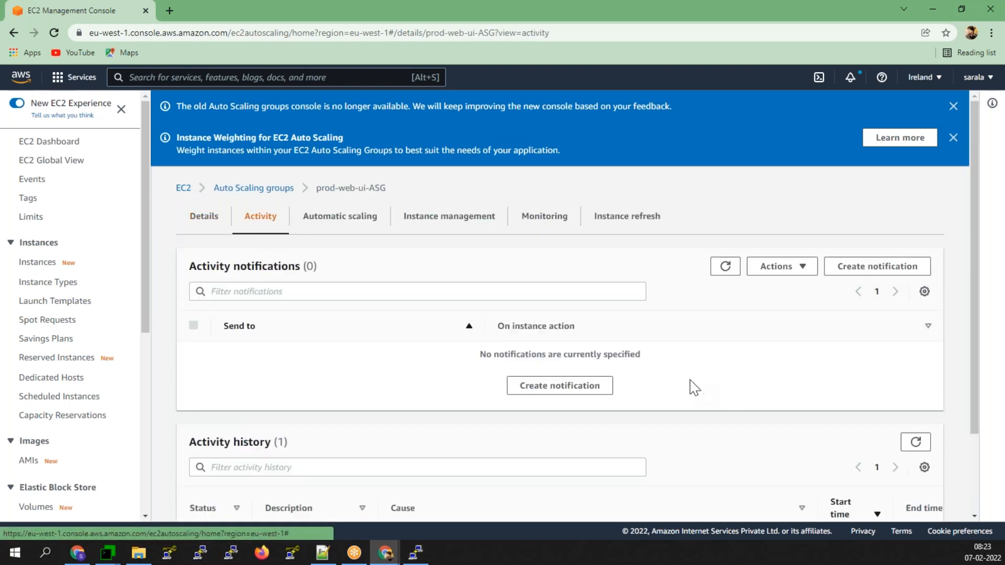
scroll(691, 388, down, 2)
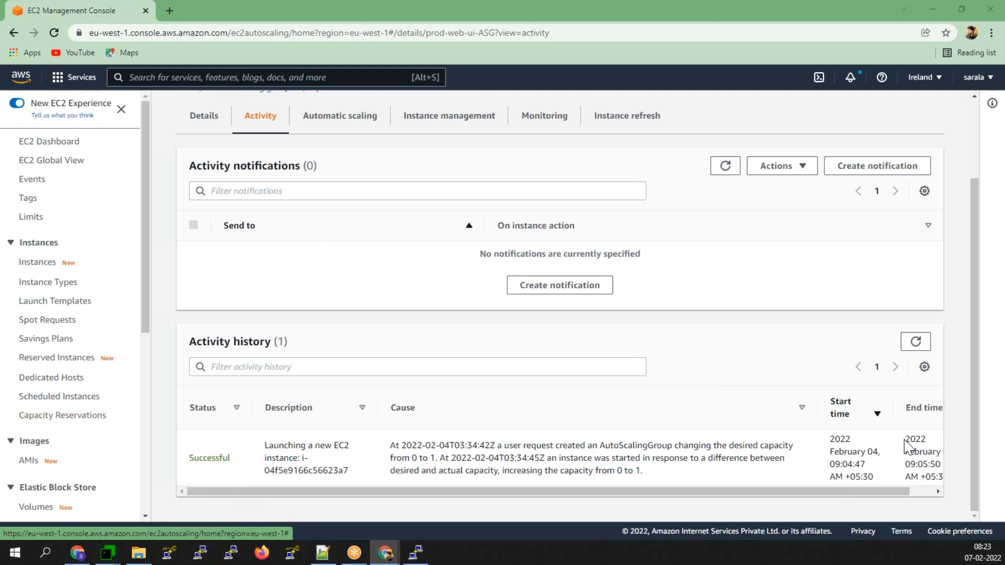
click(915, 342)
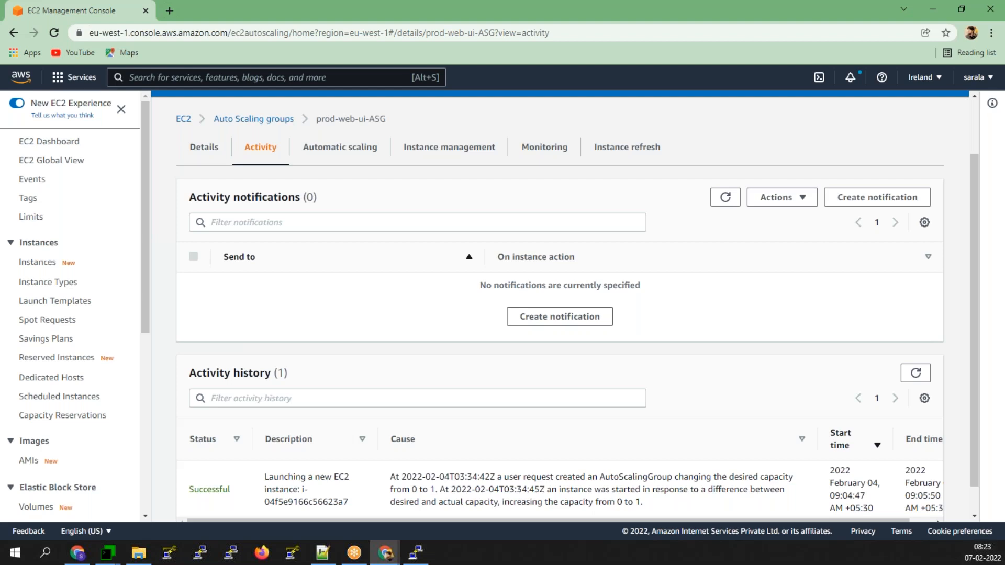
click(918, 378)
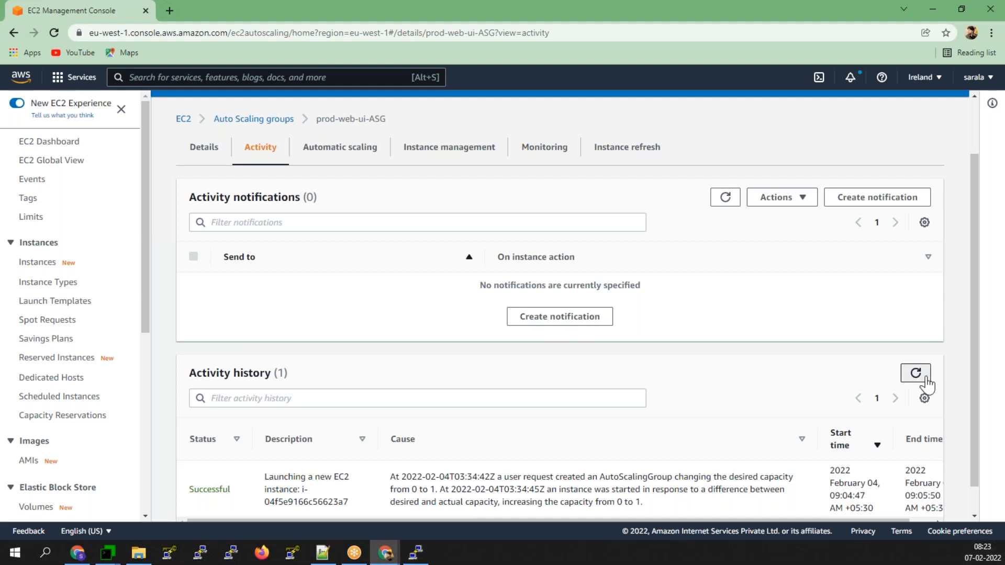
scroll(623, 388, down, 1)
click(913, 340)
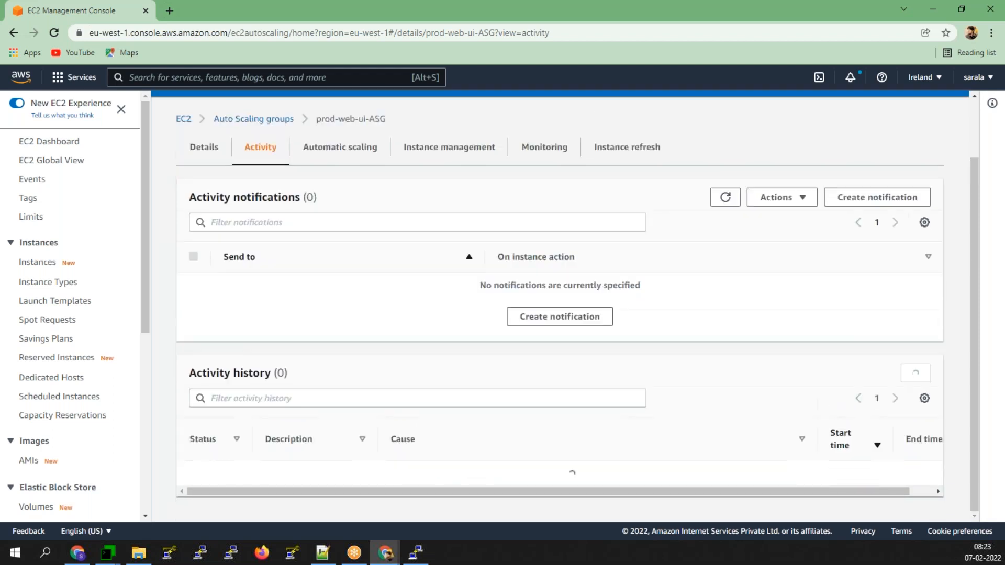
scroll(550, 392, down, 1)
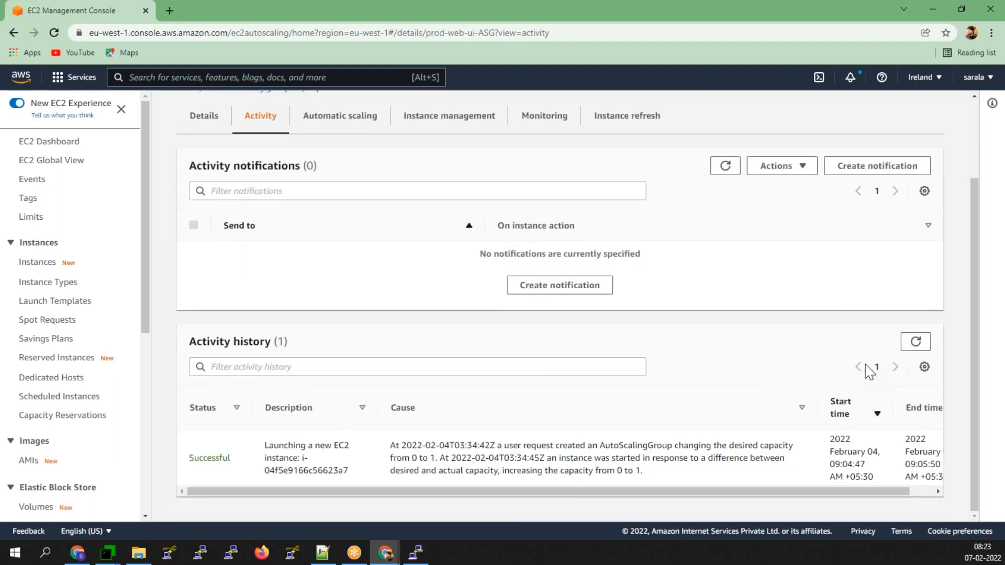
click(915, 342)
scroll(575, 366, down, 1)
click(917, 345)
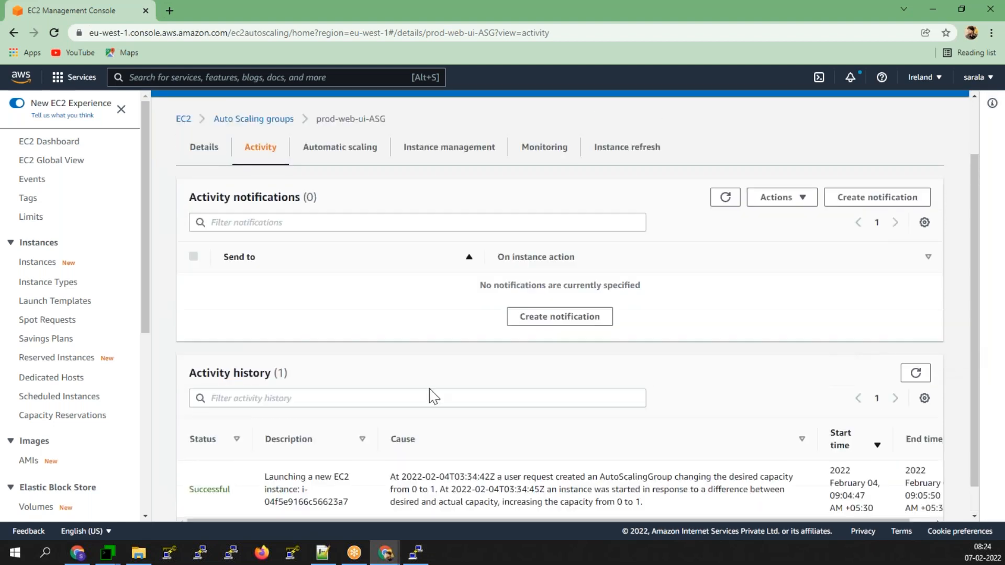
scroll(432, 396, down, 1)
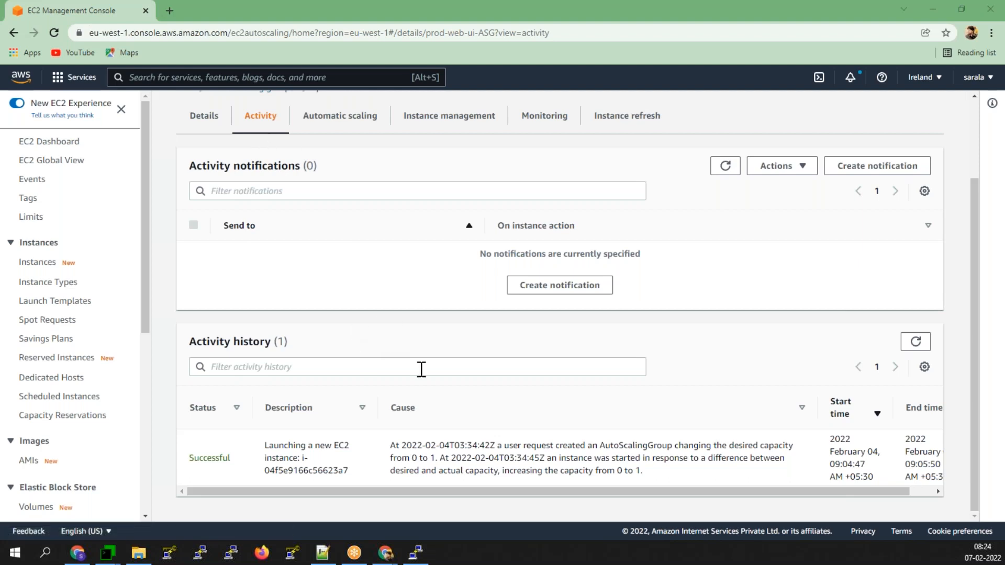
click(915, 341)
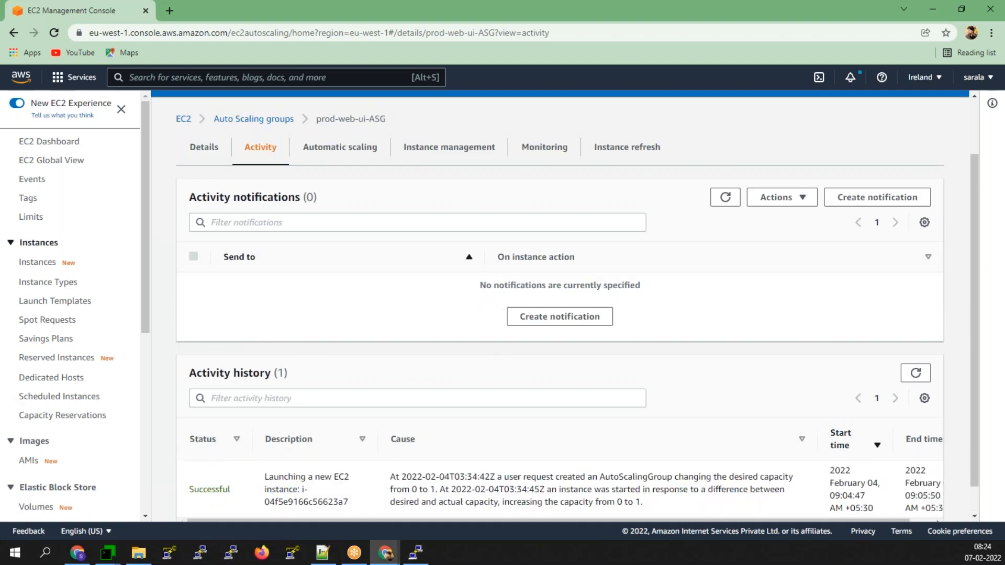
click(52, 271)
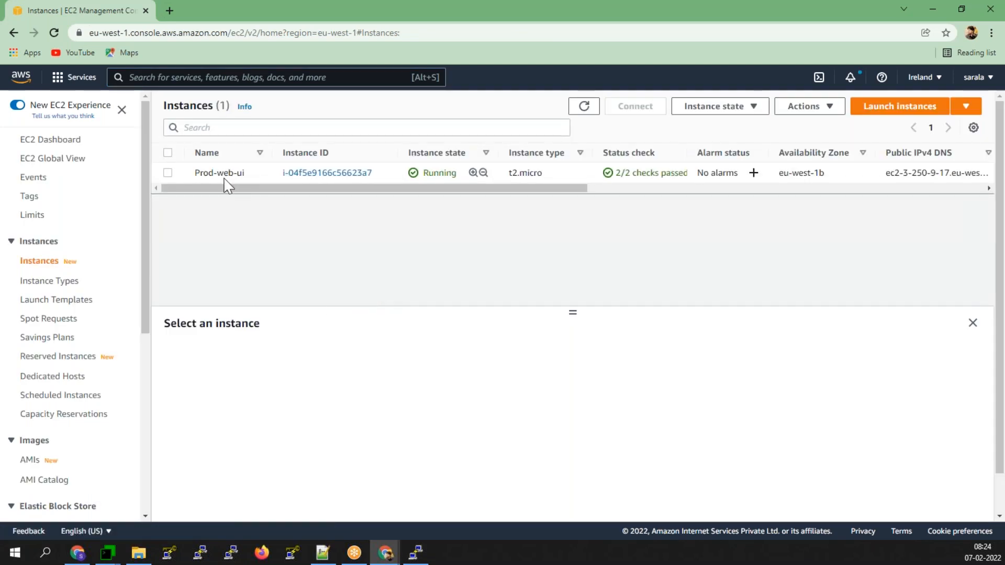
- Enlarge Prod-web-ui's CPU utilization chart in Monitoring and set its period to 1 minute
click(319, 173)
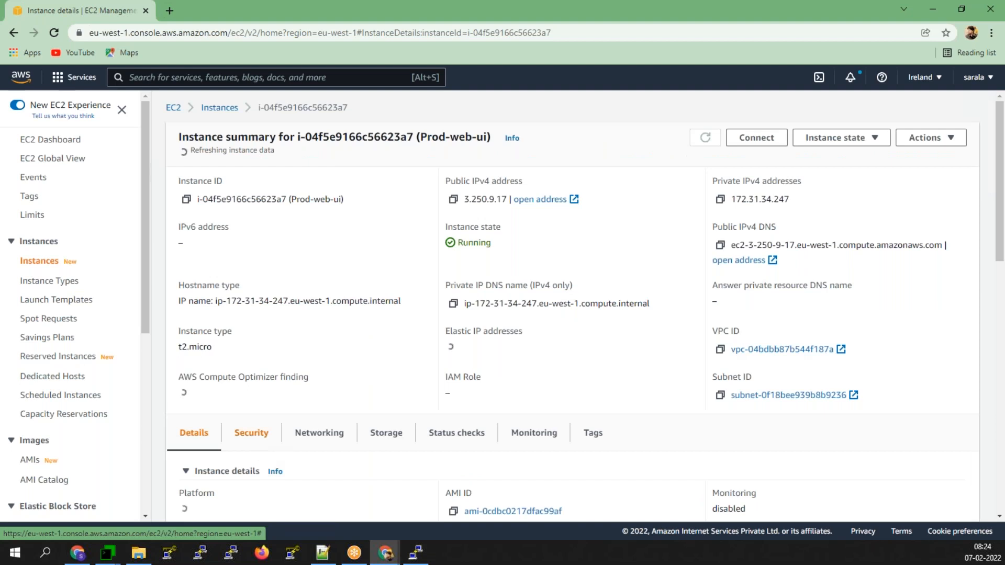
scroll(278, 435, down, 2)
click(533, 311)
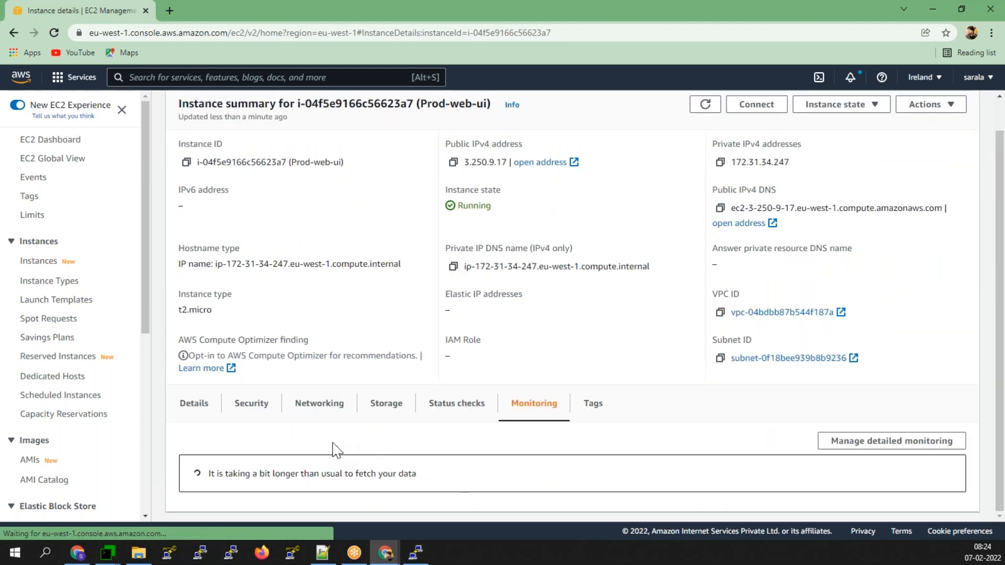
scroll(334, 448, down, 3)
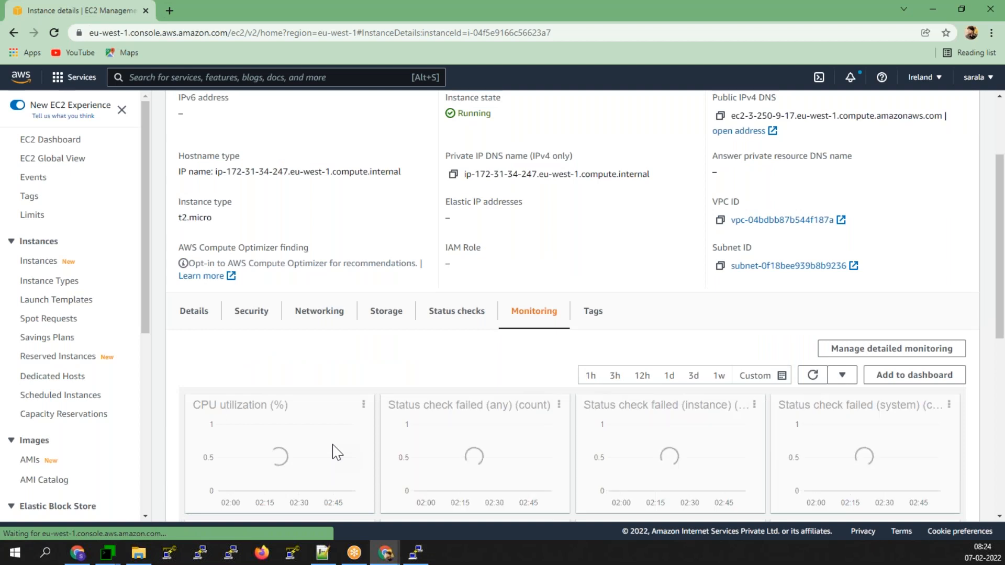
scroll(358, 301, down, 2)
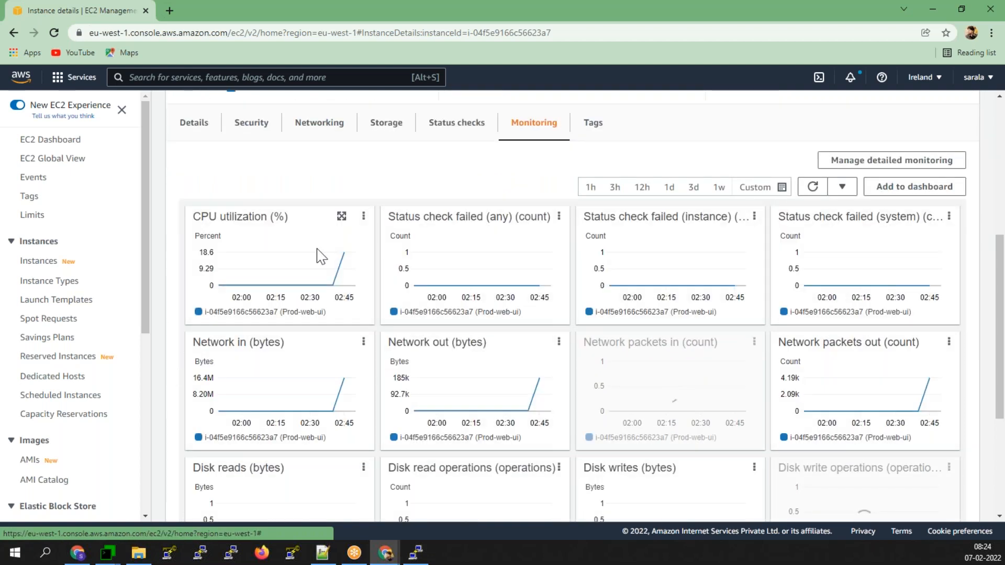
click(343, 221)
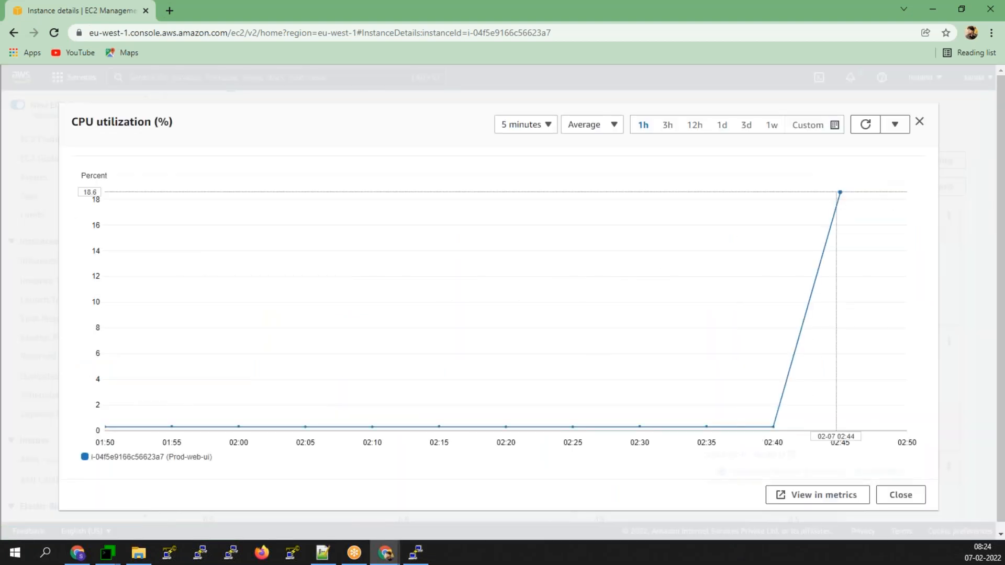
click(530, 130)
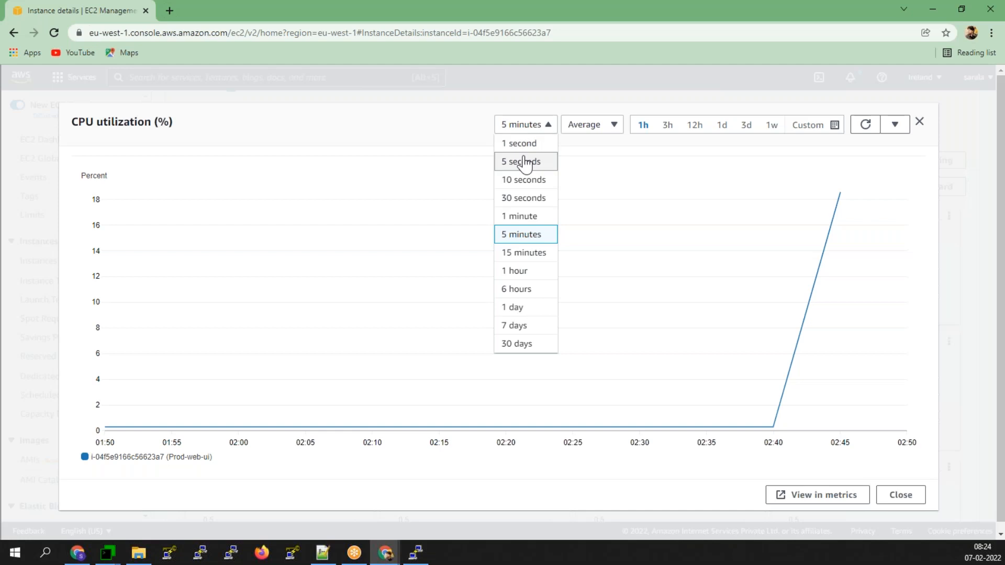
click(520, 217)
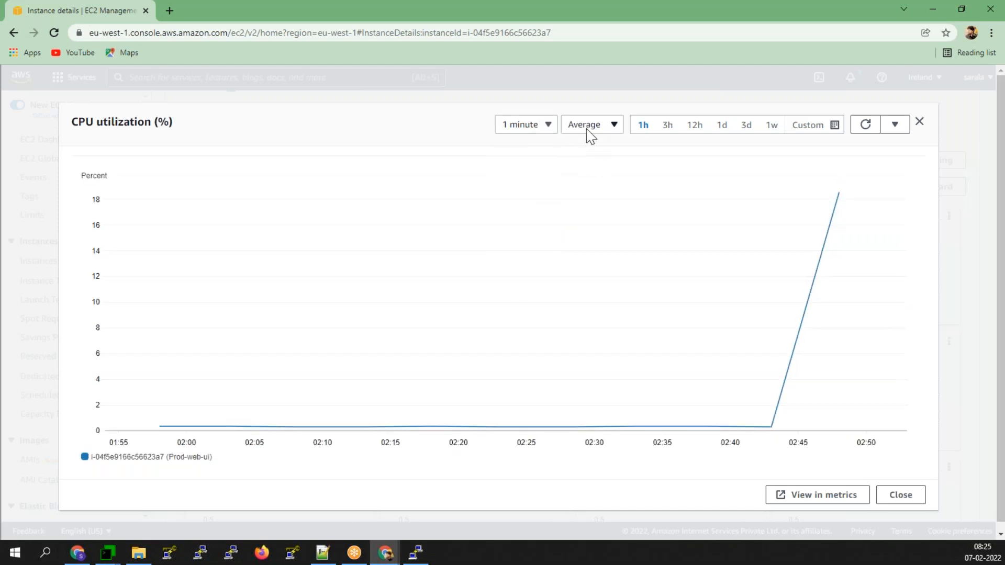
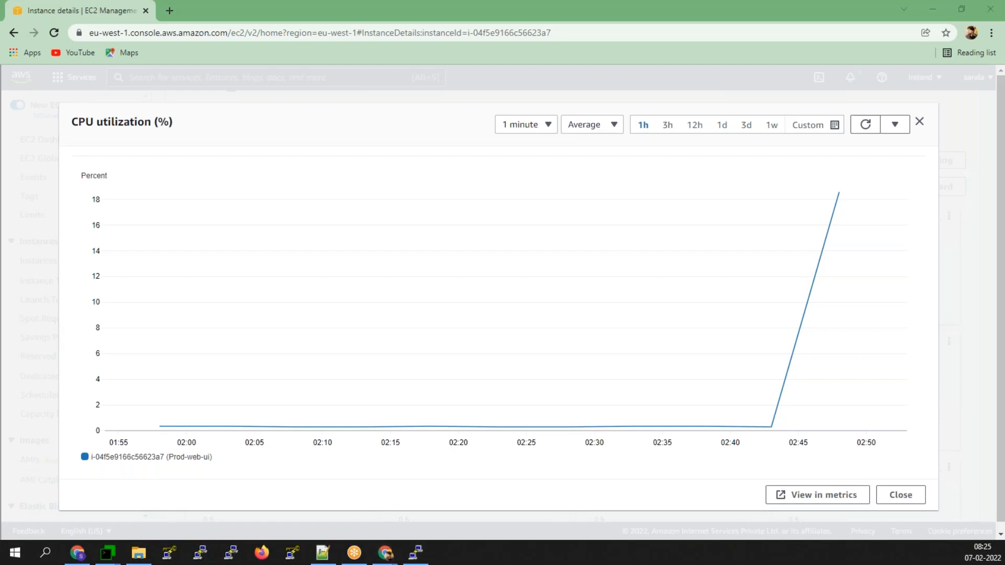
- Reload the enlarged CPU utilization chart twice, then close it
click(865, 124)
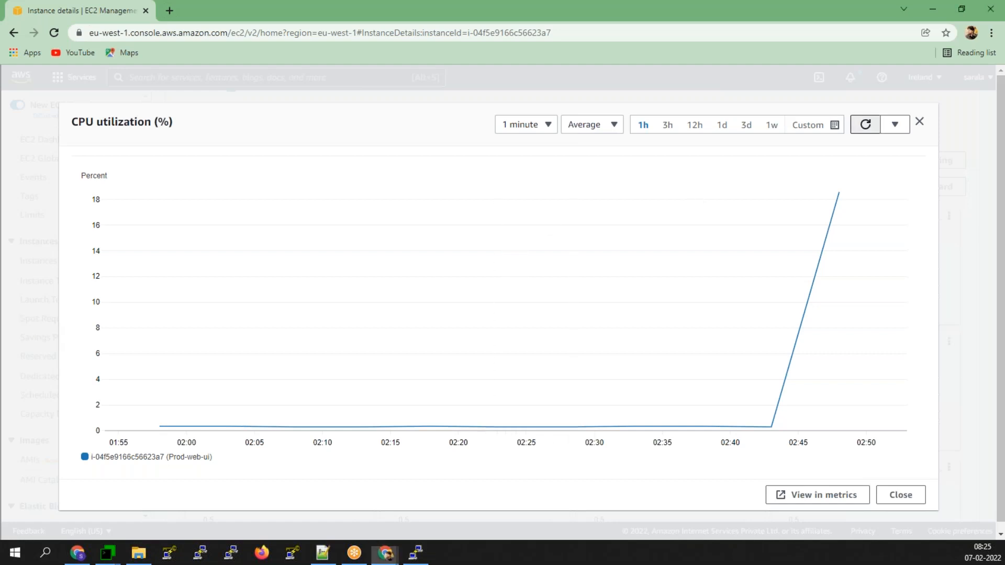
click(865, 124)
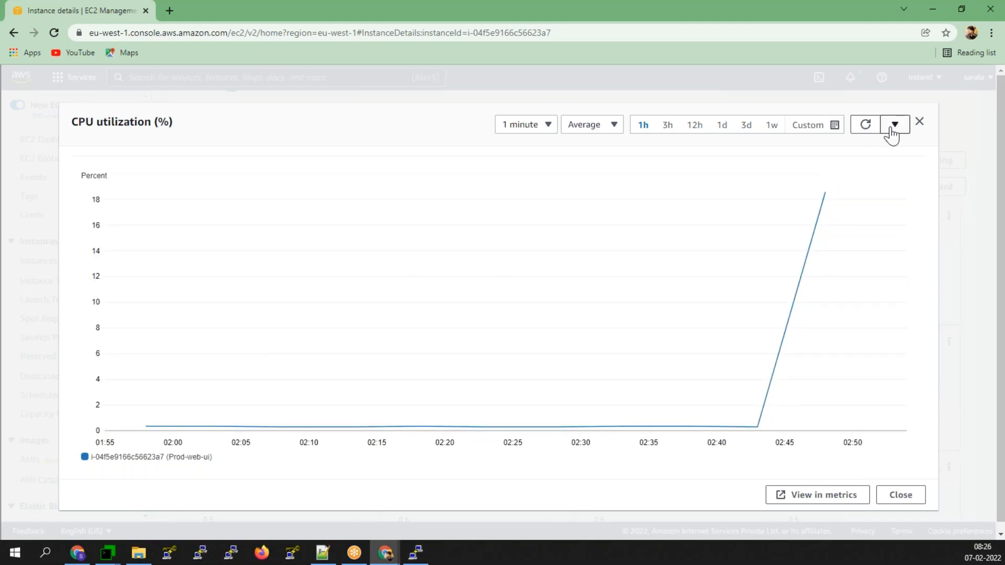
click(919, 125)
- Enable detailed monitoring for Prod-web-ui and bring up its Monitoring charts
scroll(370, 282, up, 4)
click(890, 286)
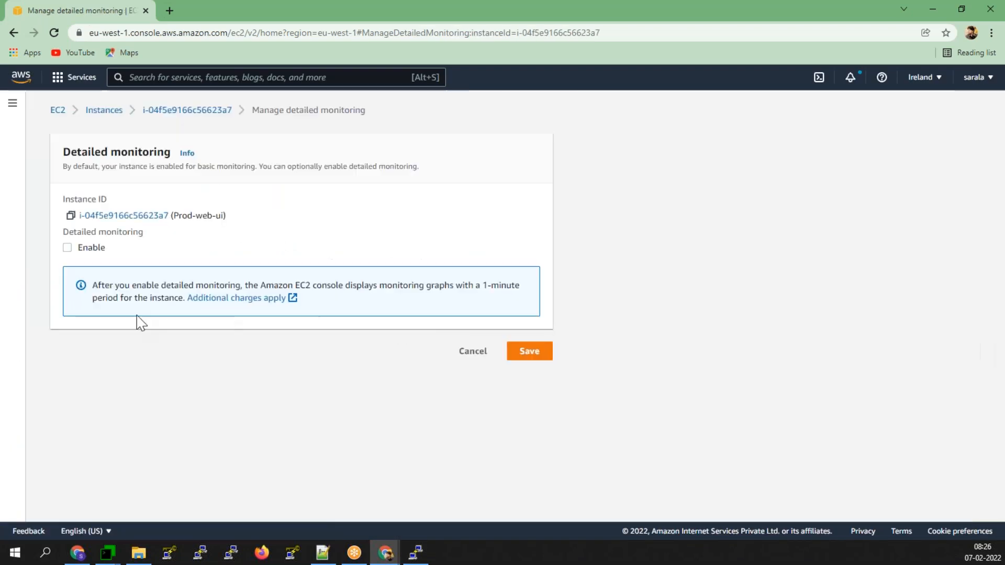
click(90, 248)
click(544, 359)
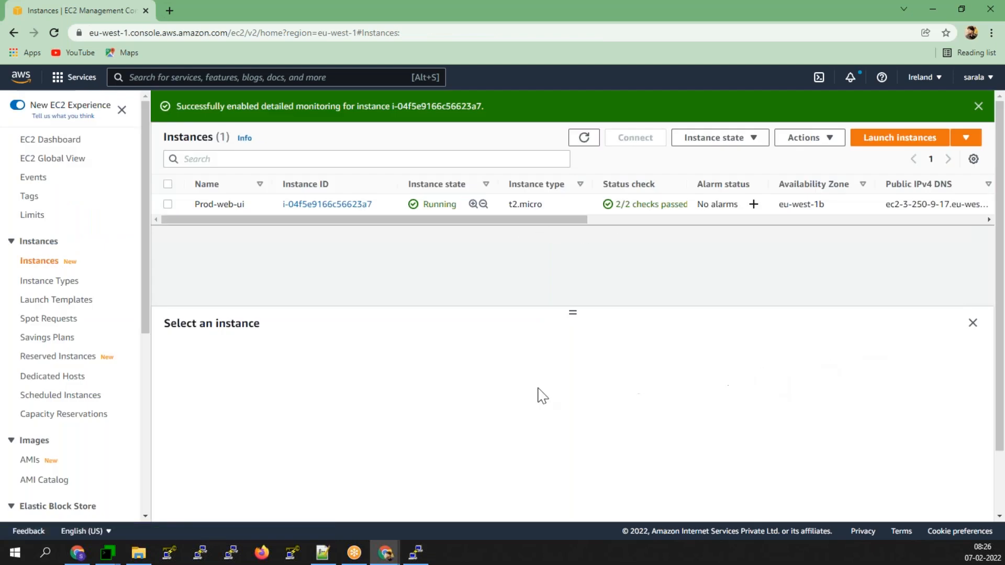
click(168, 204)
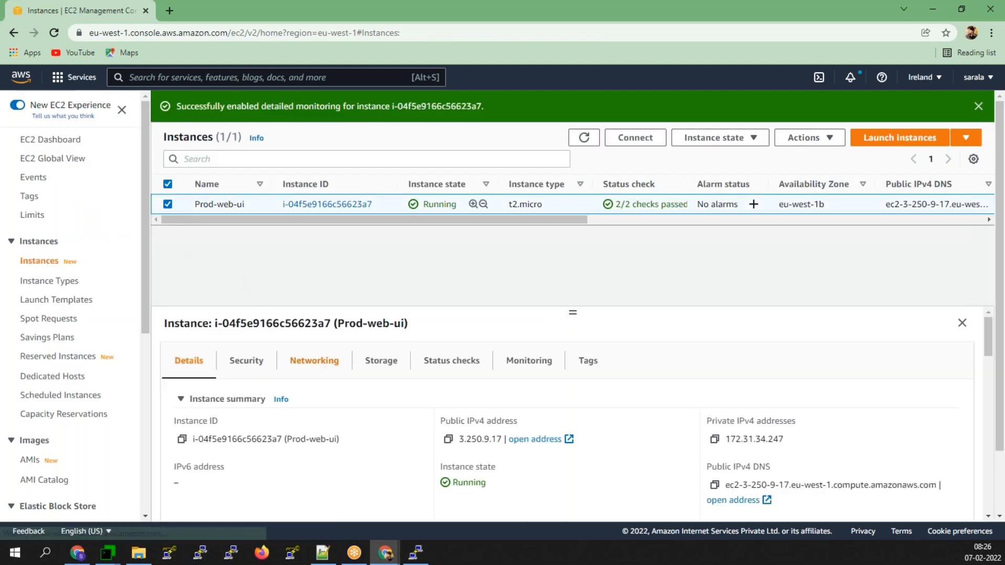
click(528, 369)
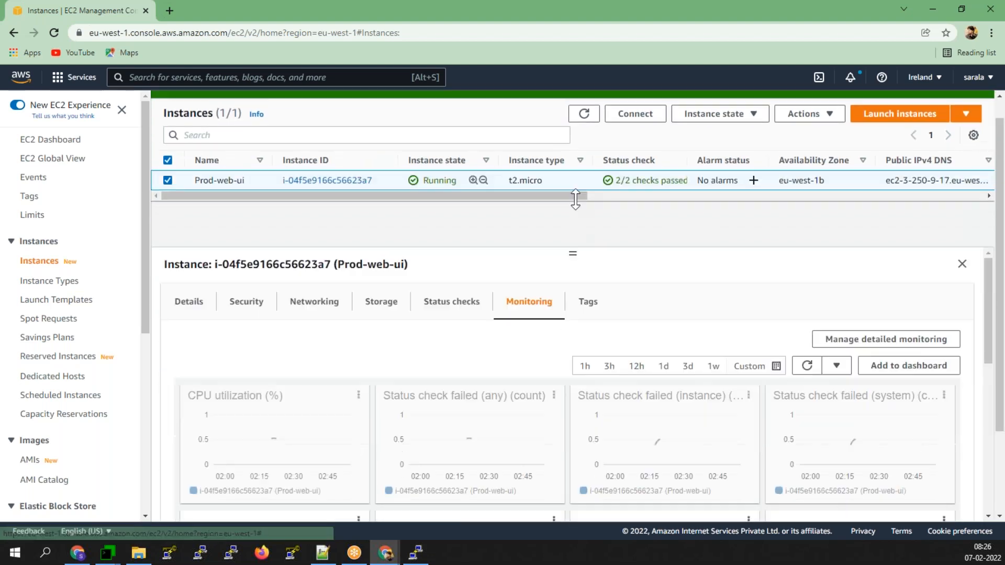
click(335, 397)
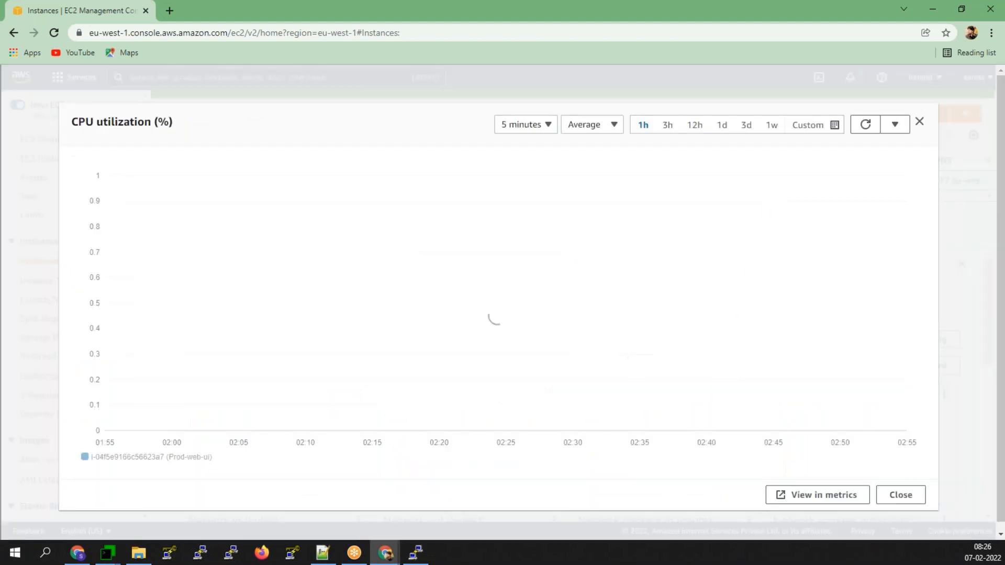
click(859, 131)
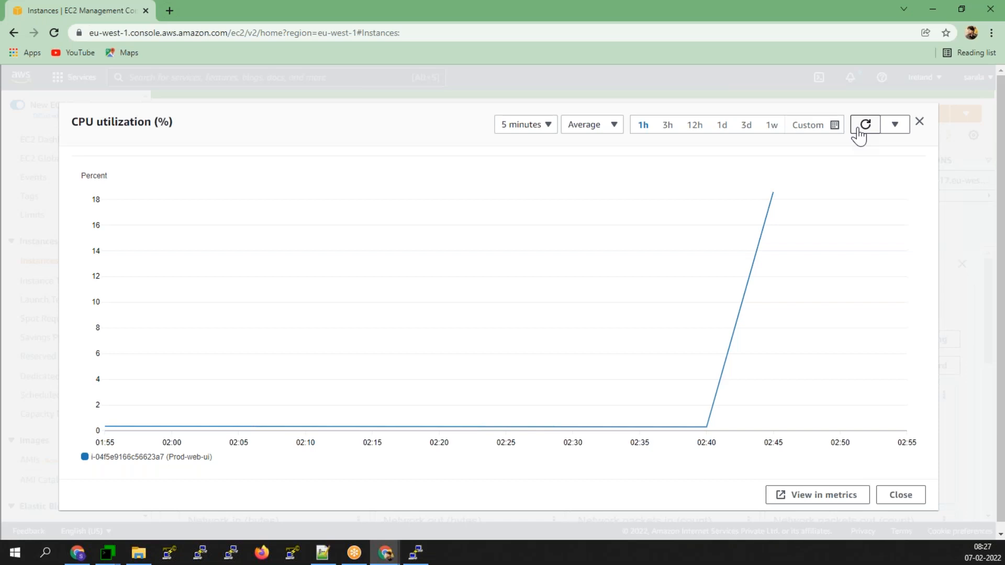
click(859, 137)
click(859, 137)
click(864, 125)
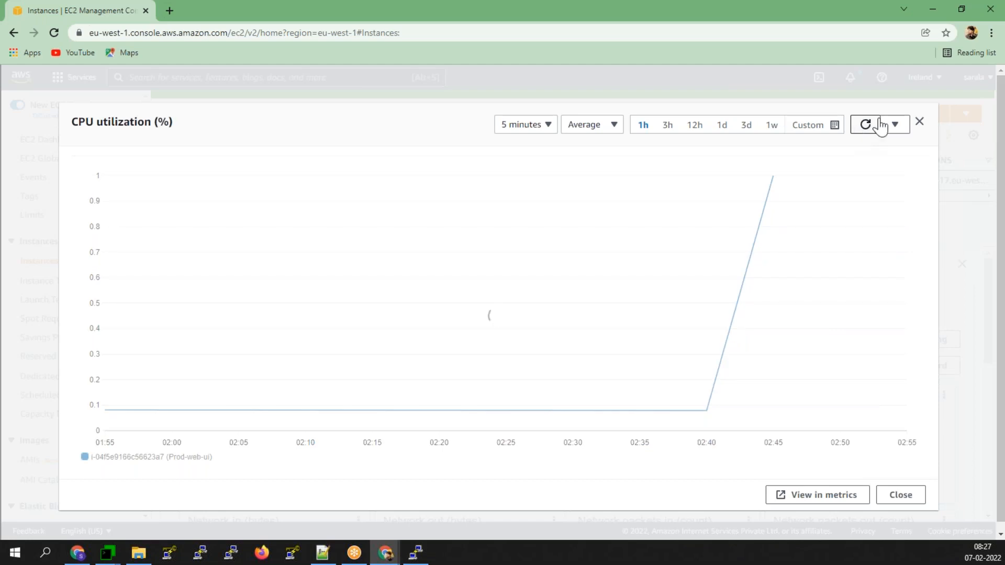
click(920, 125)
click(423, 560)
click(423, 560)
scroll(117, 383, down, 4)
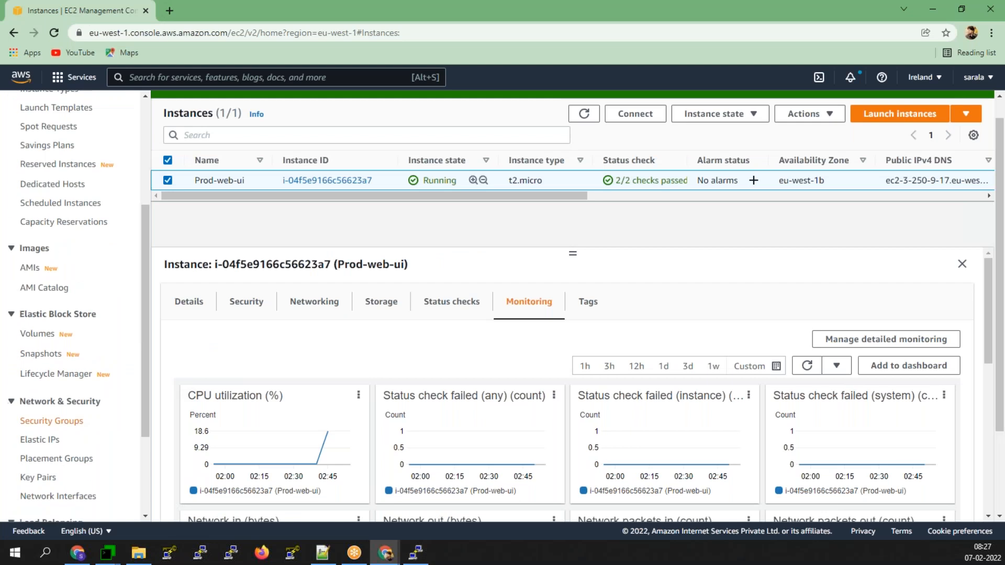
scroll(63, 455, down, 2)
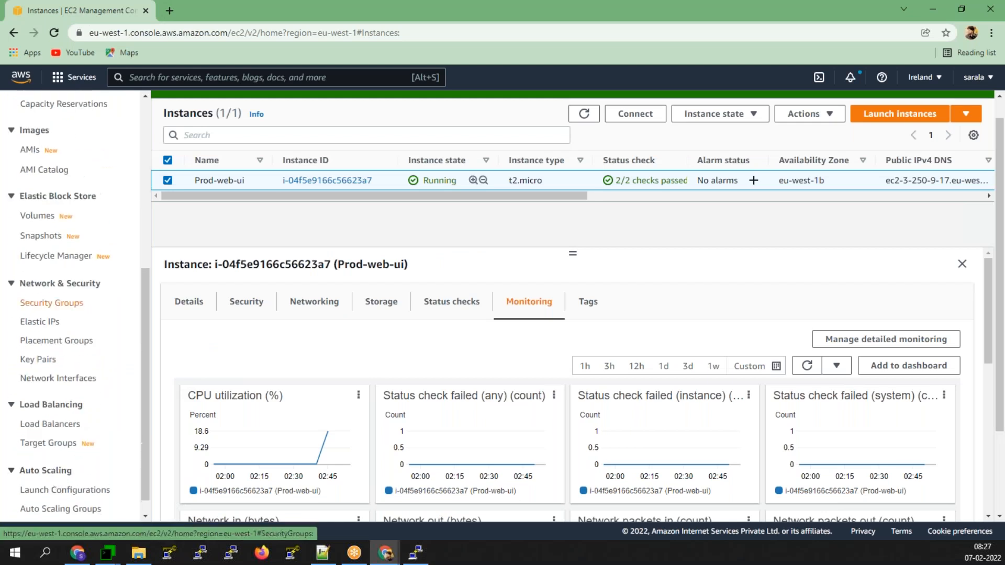
- Leave the page, open prod-web-ui-ASG's Activity tab and refresh it, showing one successful launch
click(47, 506)
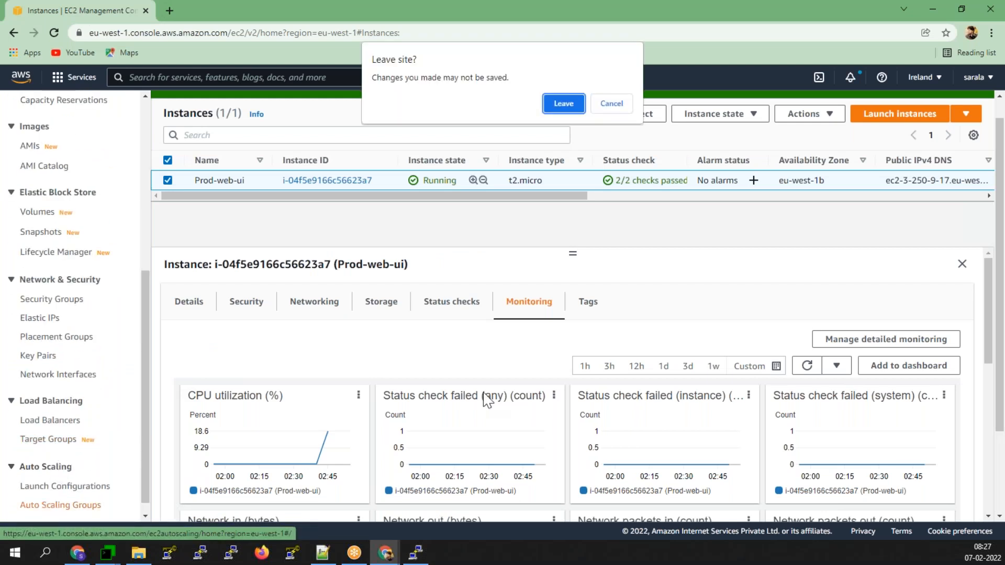
click(562, 104)
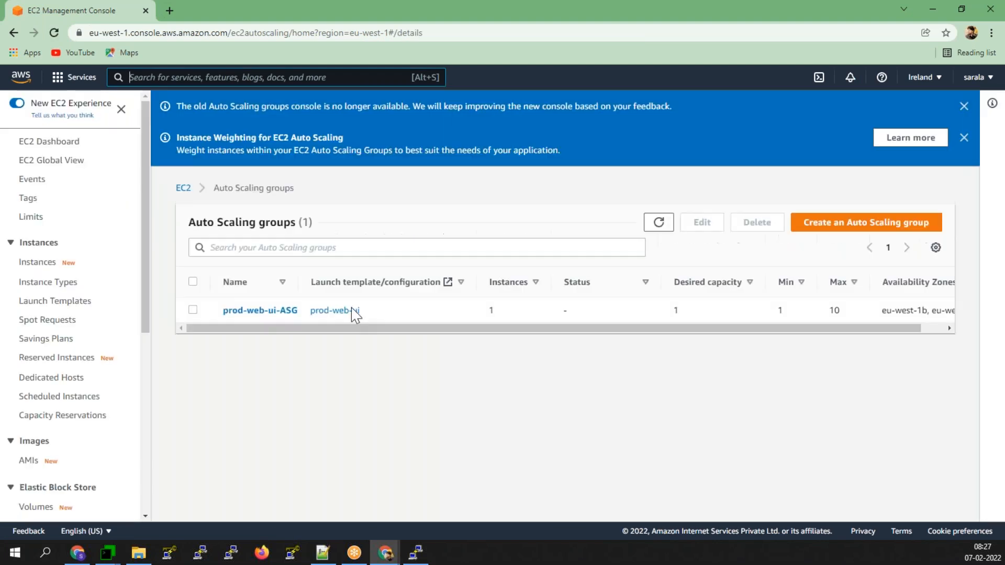
click(251, 312)
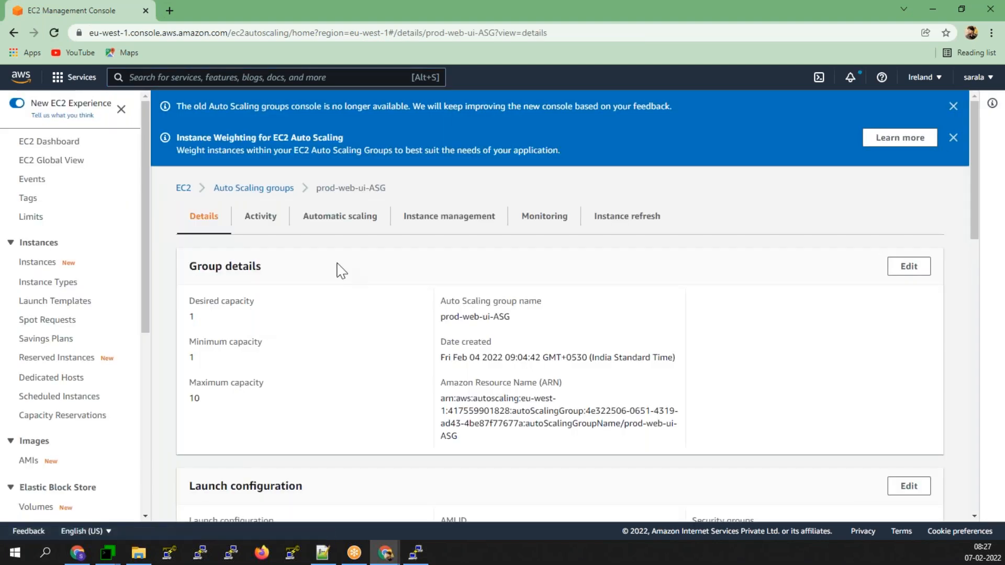
click(271, 224)
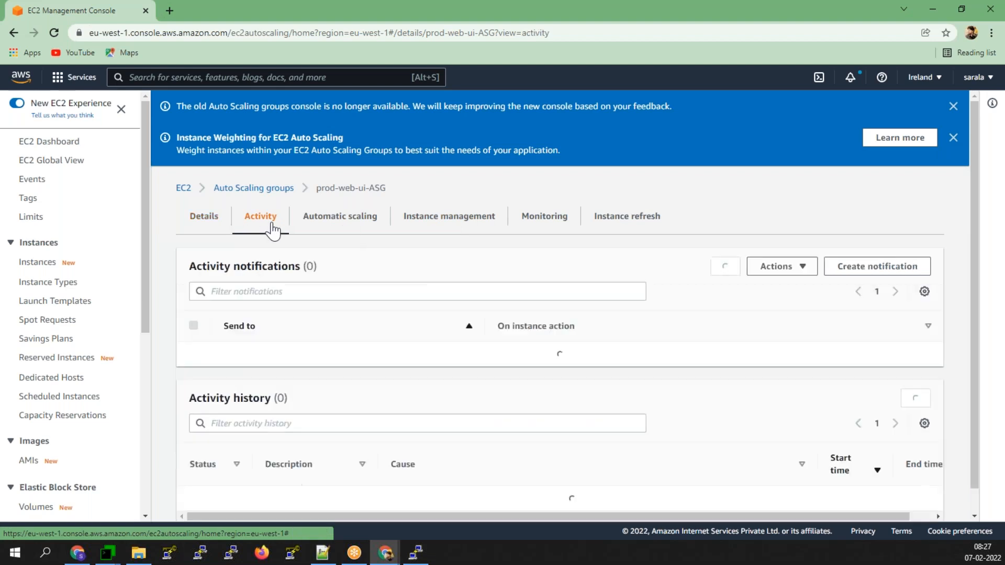
scroll(783, 406, down, 3)
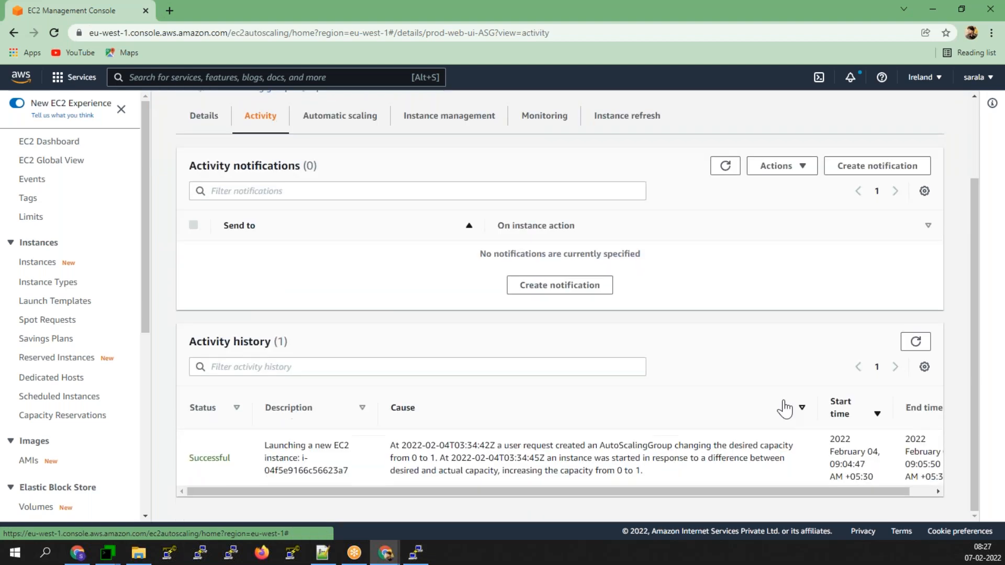
click(916, 341)
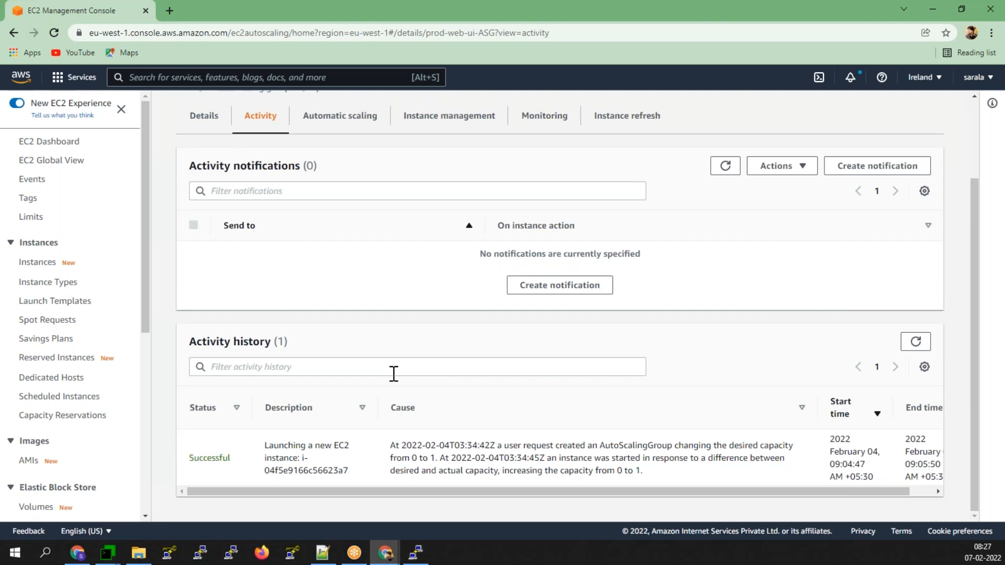
click(93, 85)
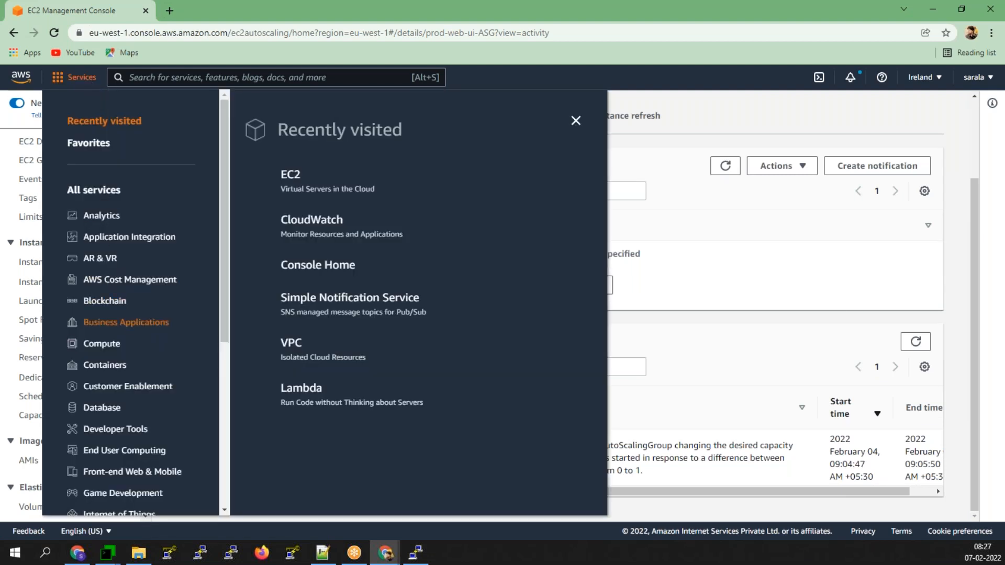
- In CloudWatch Alarms, change the state filter from In alarm to Any state
click(310, 224)
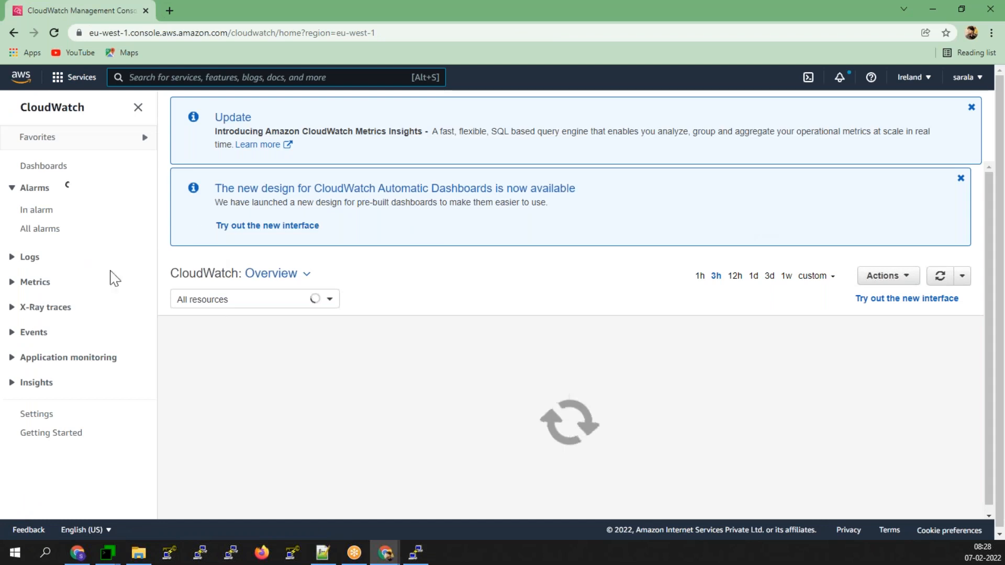
click(37, 210)
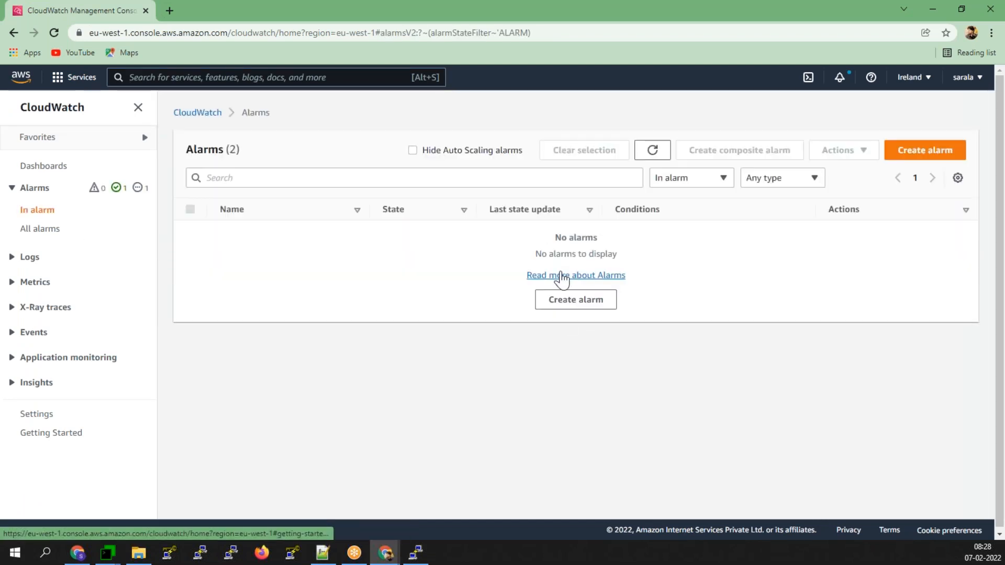
click(701, 181)
click(675, 201)
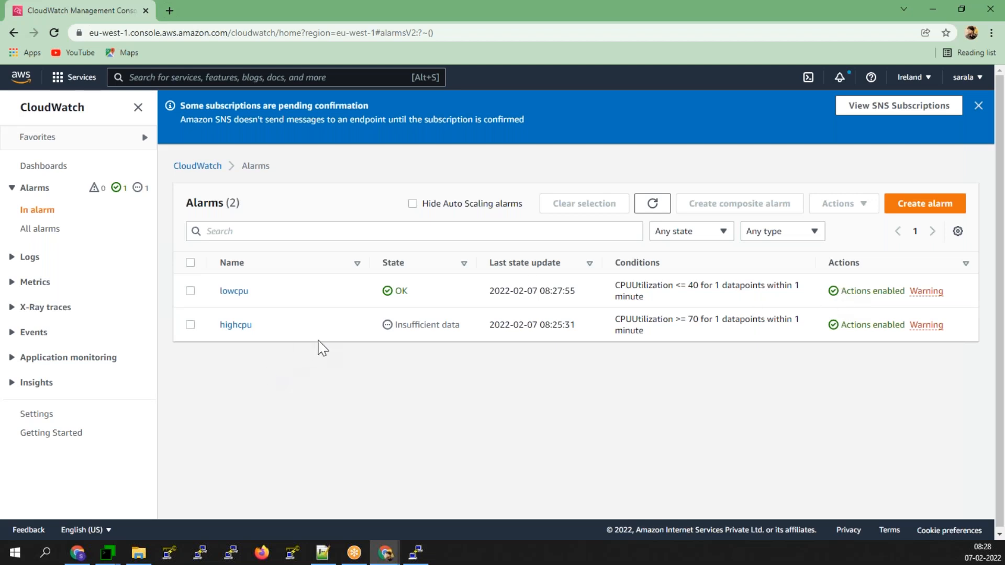
- Refresh the highcpu alarm's details to confirm it fired, then return to EC2
click(250, 326)
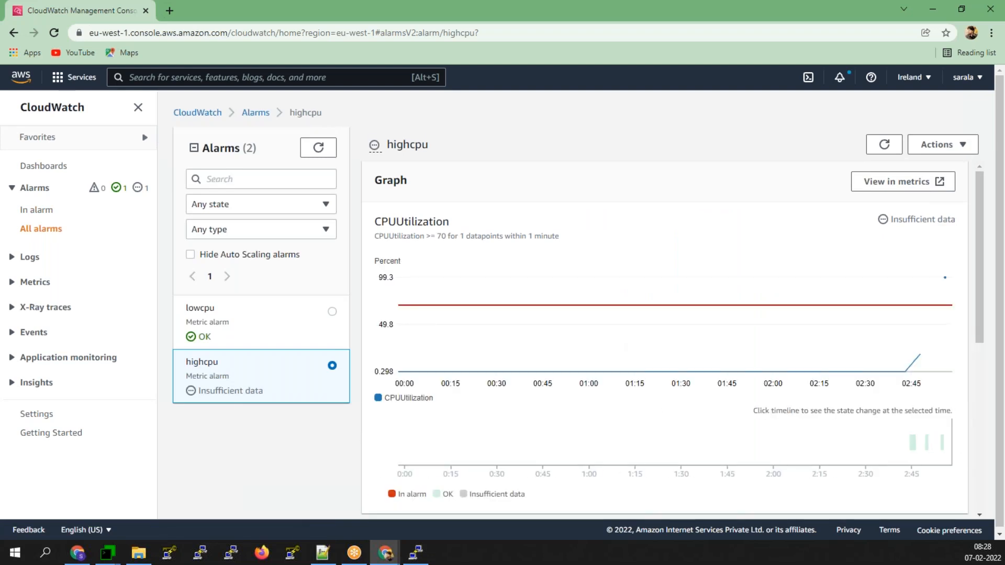
mouse_move(939, 302)
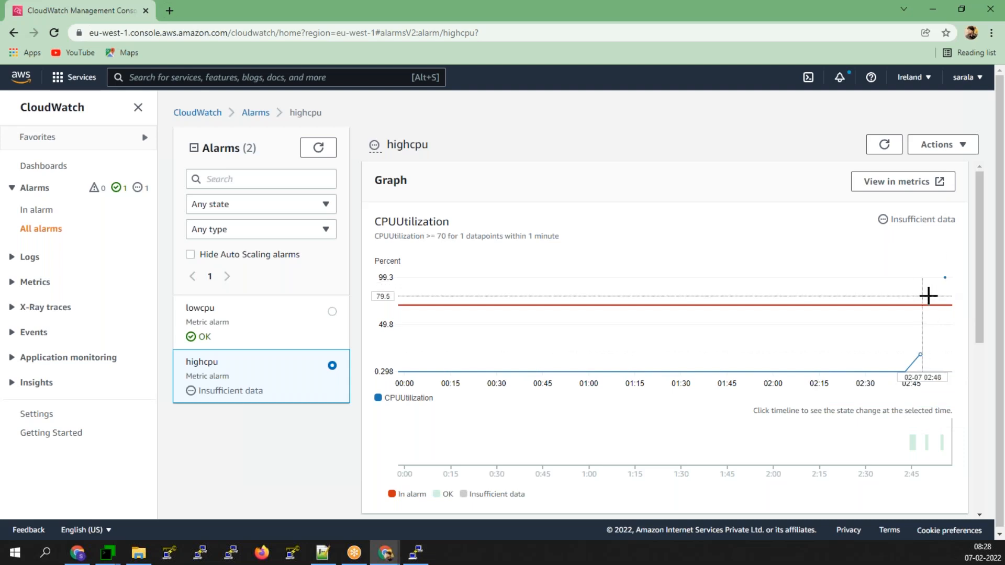
click(883, 148)
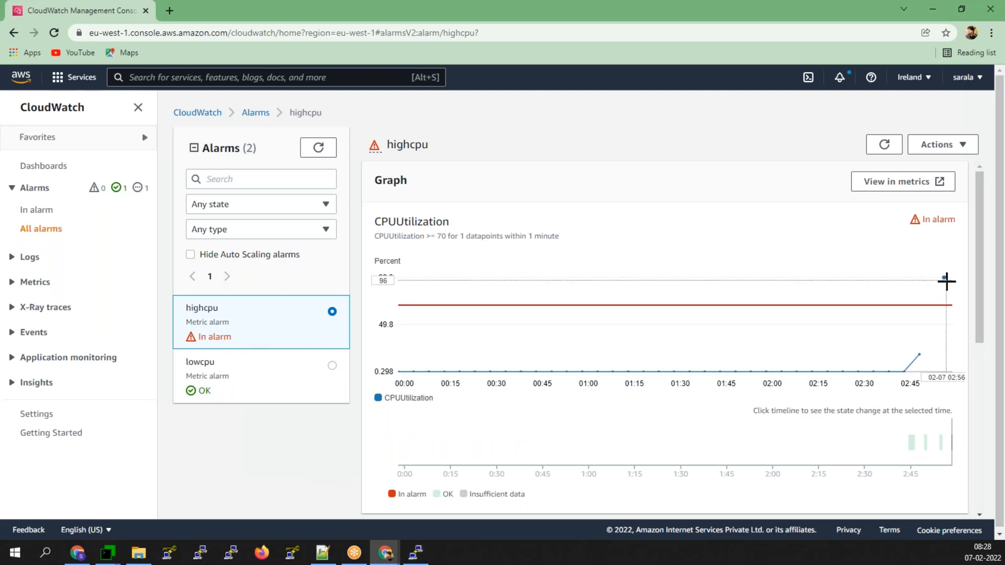
mouse_move(946, 281)
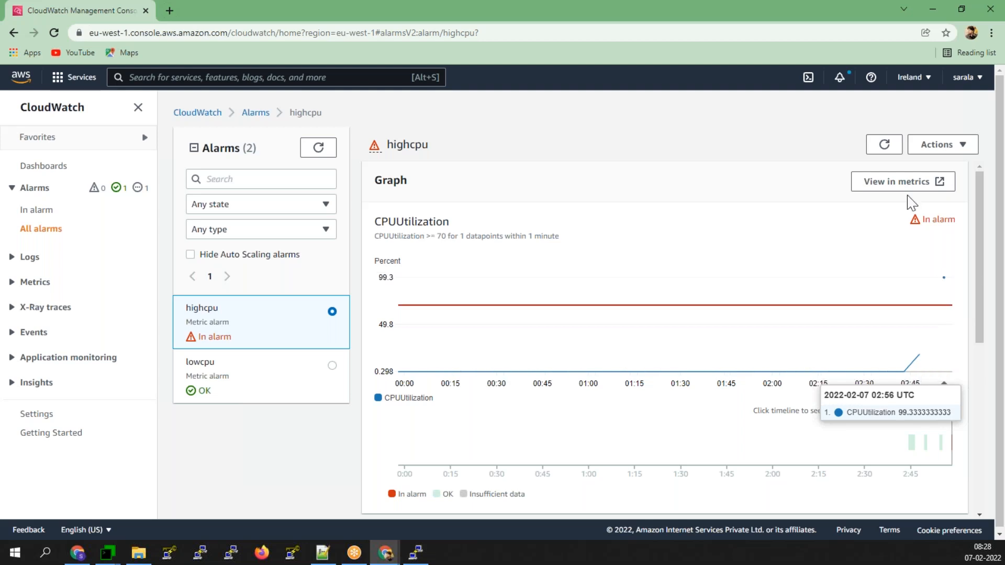
click(884, 145)
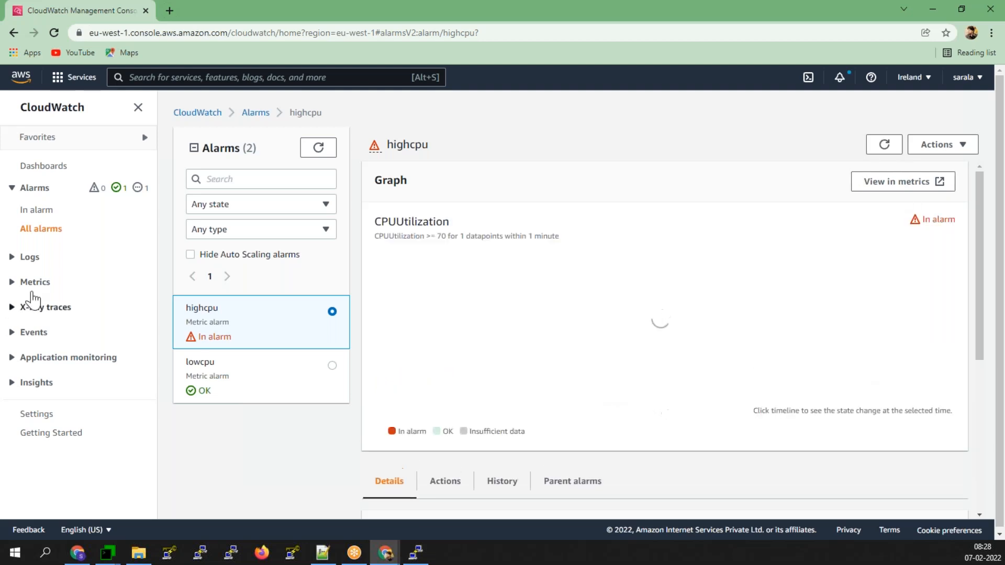
click(70, 78)
click(290, 222)
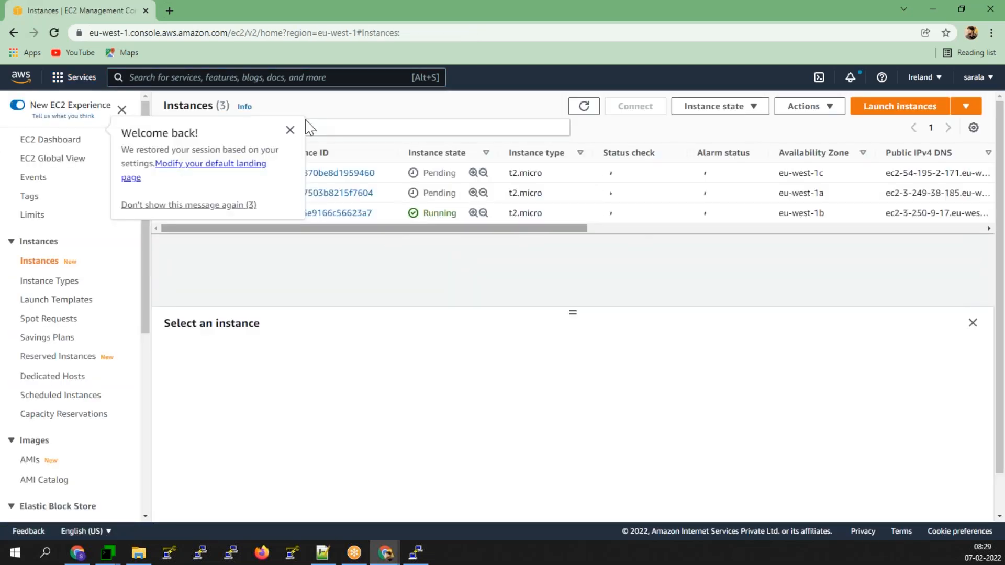
- Dismiss the welcome message, refresh to see three running instances, and open Auto Scaling Groups
click(292, 130)
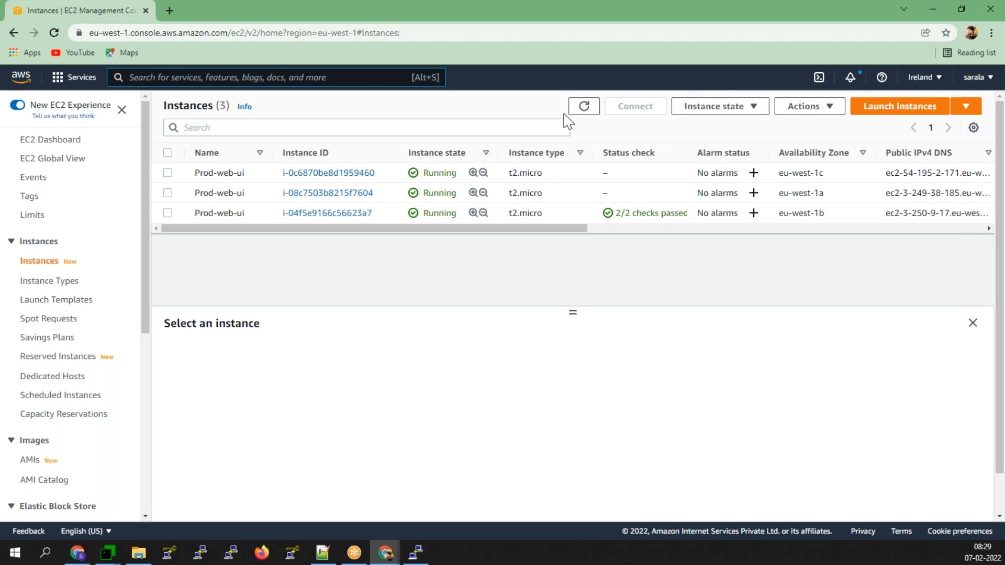
click(583, 106)
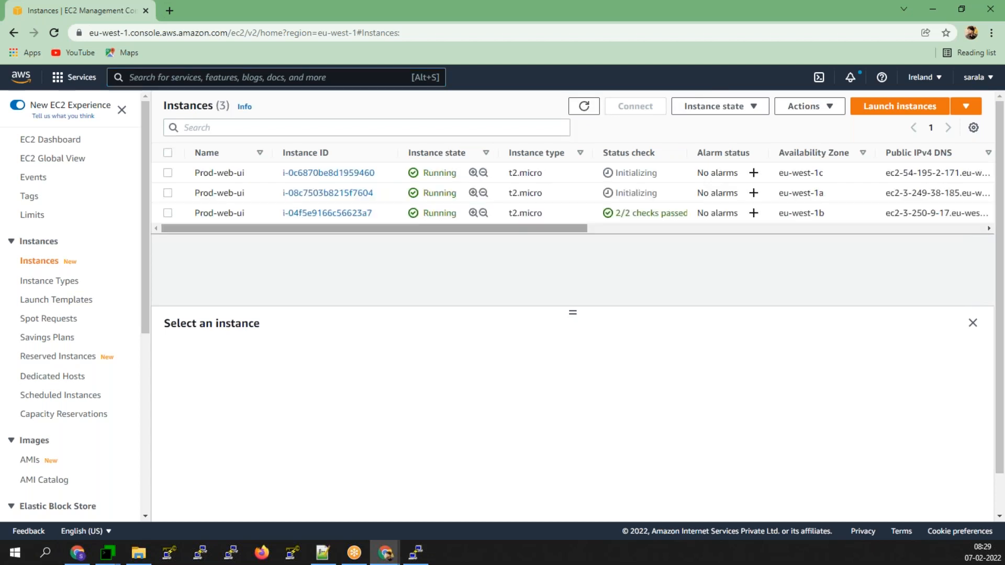
scroll(57, 419, down, 6)
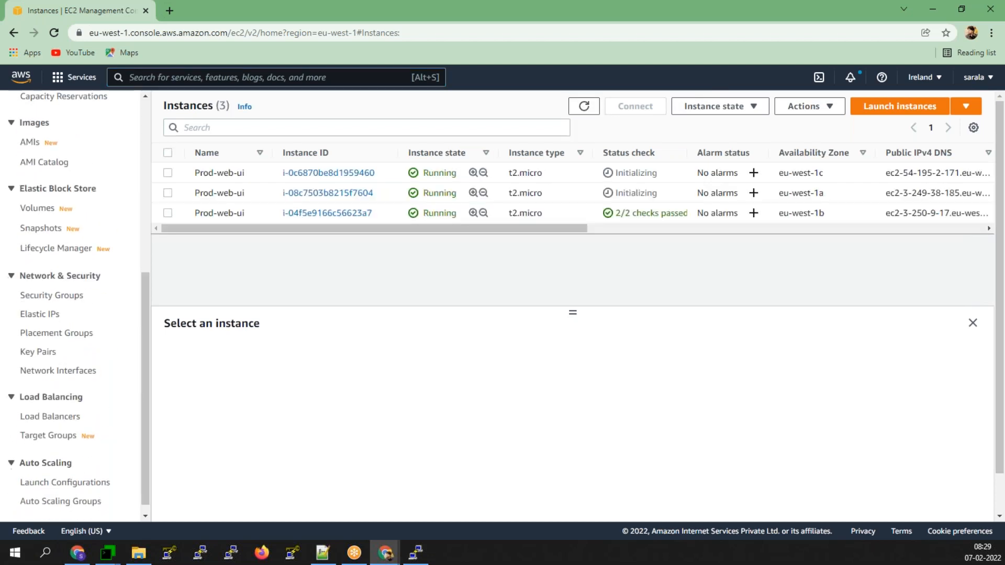
click(62, 491)
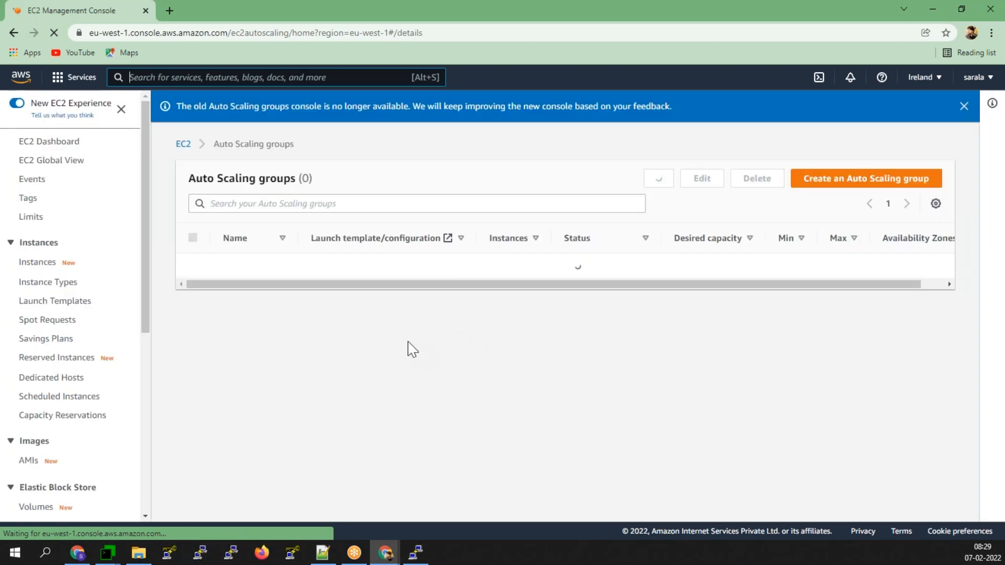
- Check prod-web-ui-ASG's Instance management tab, refreshed to show three in-service instances
click(250, 310)
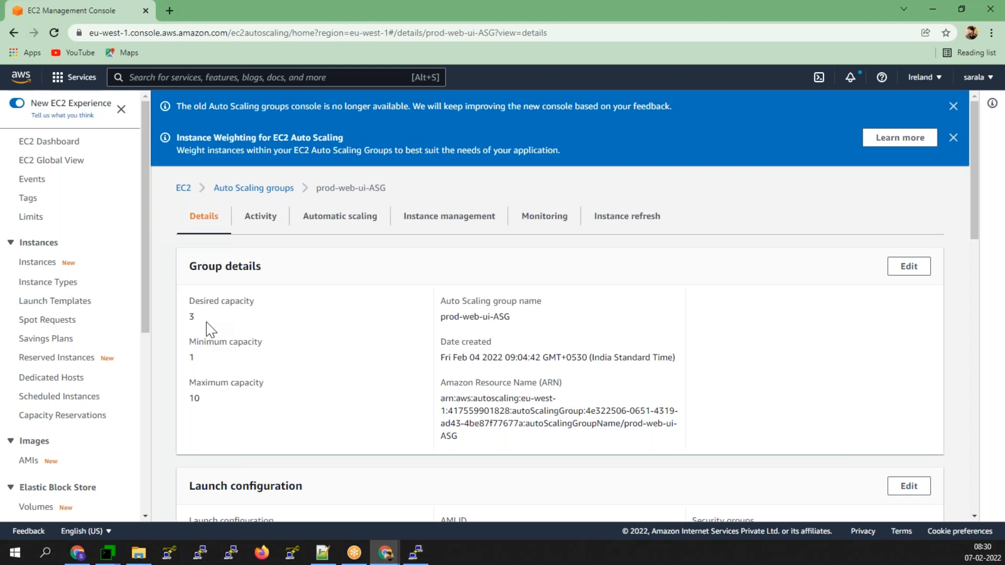
click(419, 216)
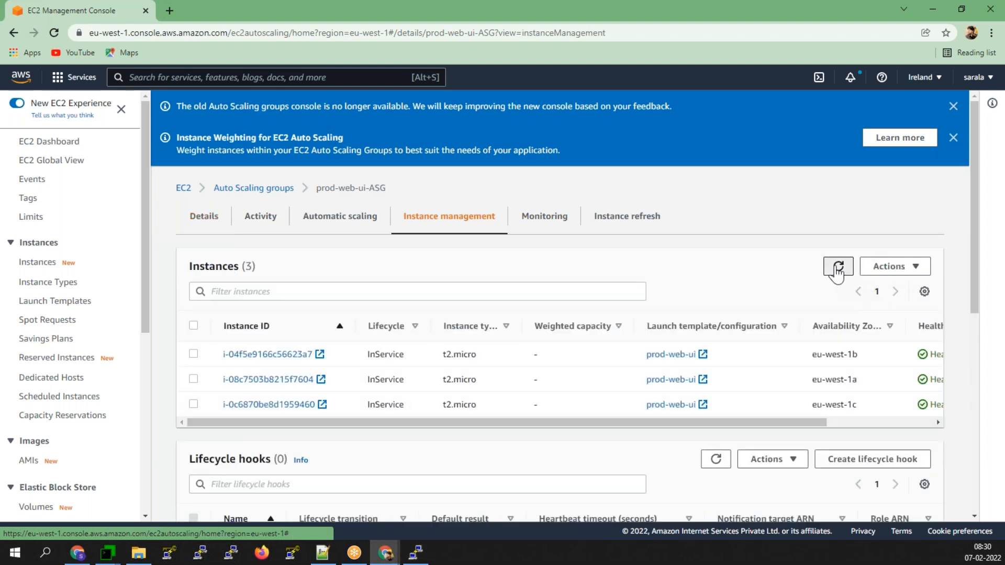
click(837, 267)
mouse_move(790, 425)
mouse_down()
mouse_move(894, 425)
mouse_move(680, 432)
mouse_up()
scroll(335, 487, down, 5)
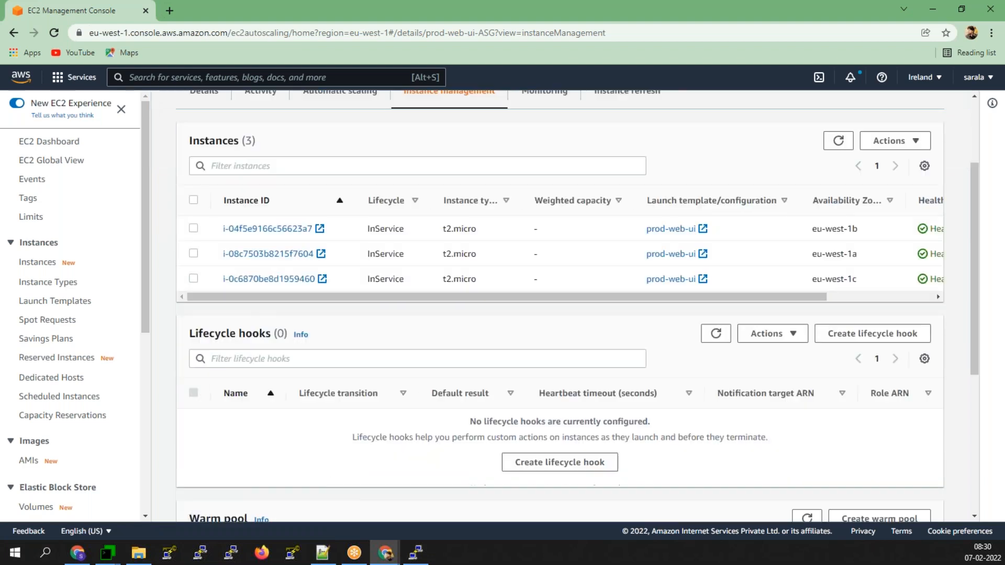
scroll(354, 484, down, 2)
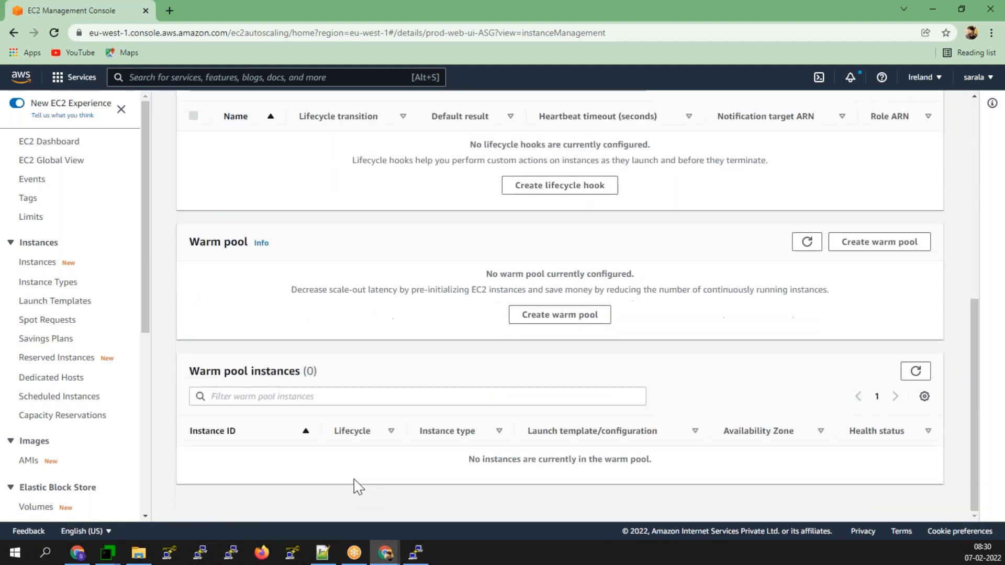
scroll(354, 476, up, 7)
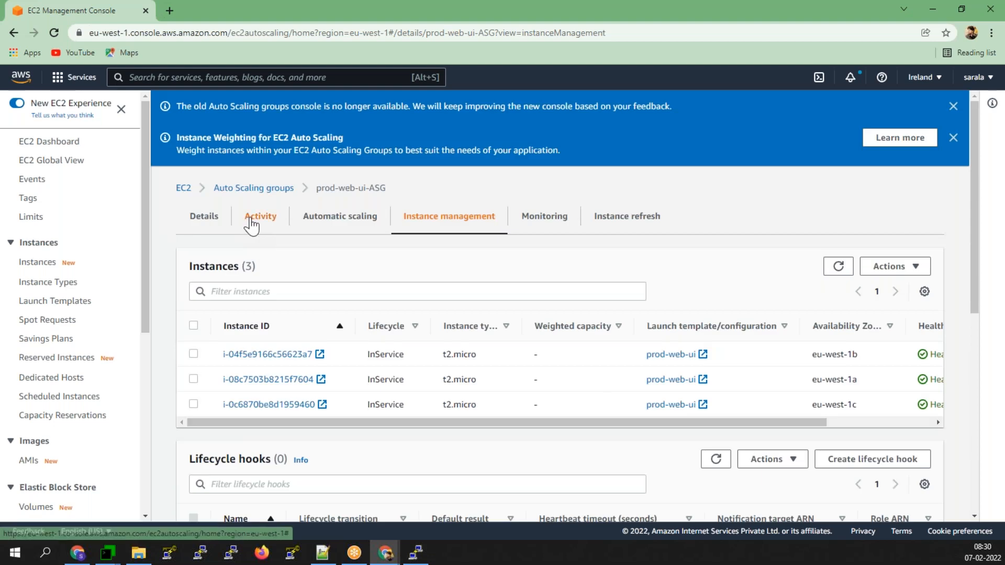
- Review the group's scaling activity history, then go to Target Groups
click(259, 216)
scroll(460, 360, down, 4)
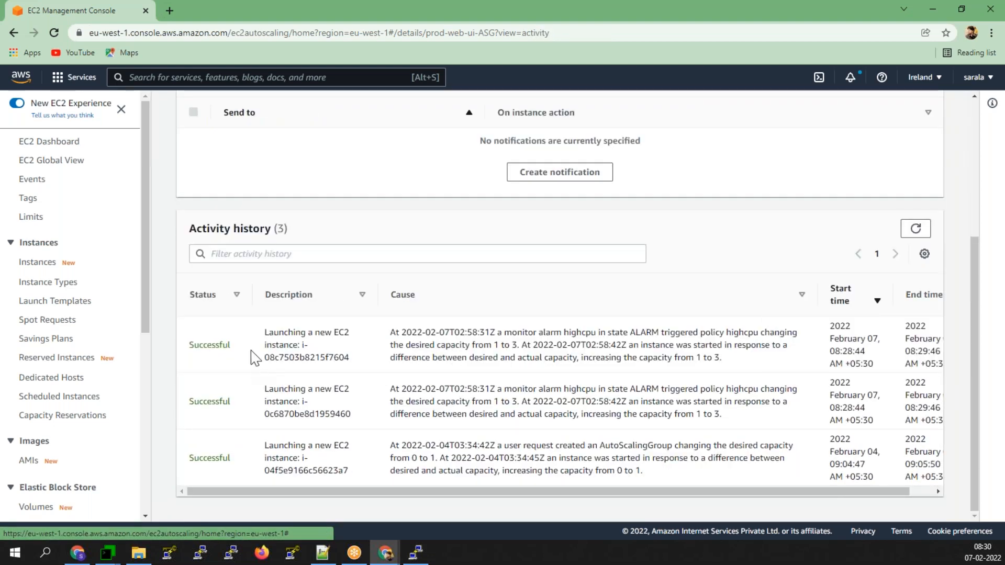
scroll(70, 461, down, 5)
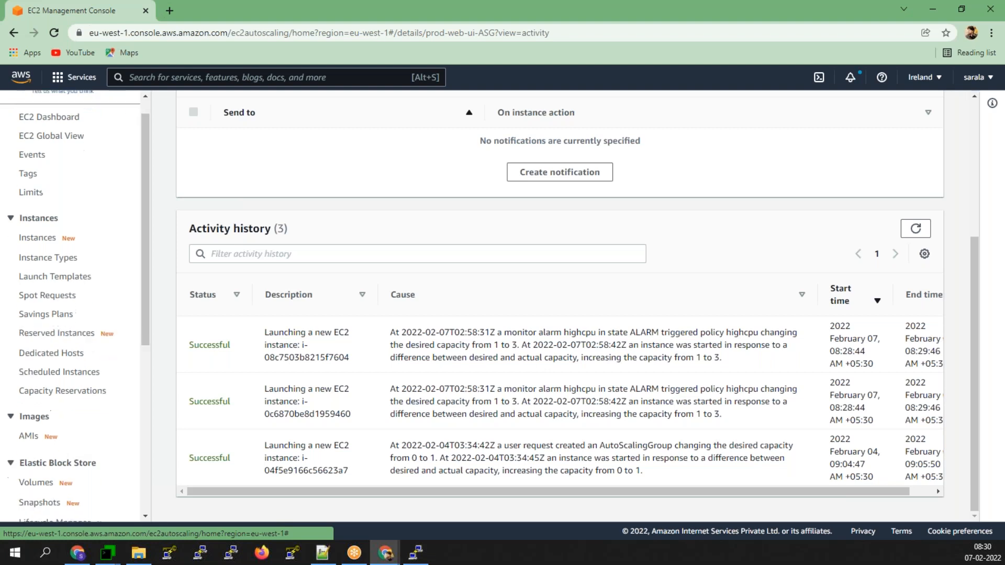
click(65, 487)
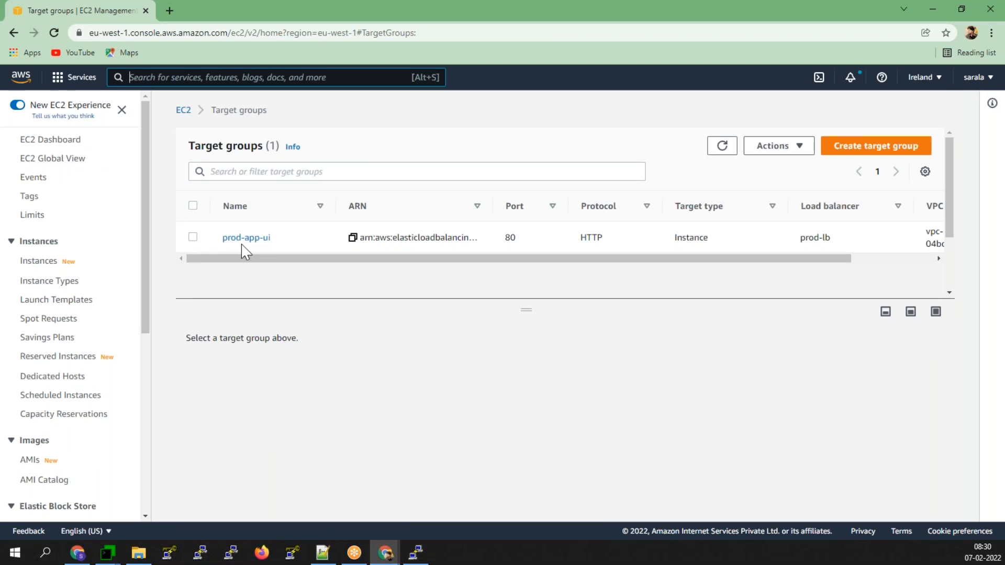
- Confirm prod-app-ui's three targets are healthy, then view prod-lb's details under Load Balancers
click(244, 242)
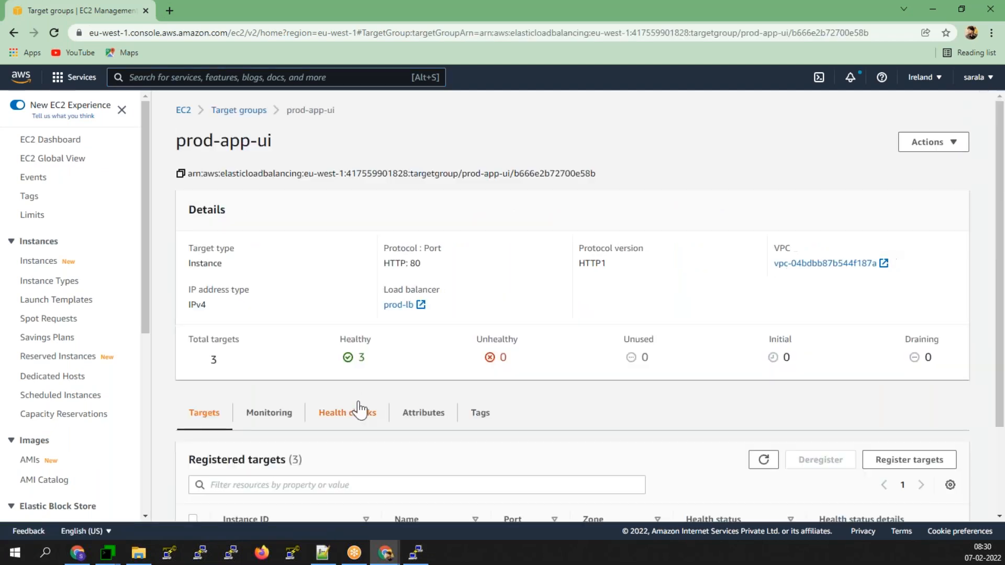
scroll(244, 390, down, 1)
scroll(245, 390, down, 2)
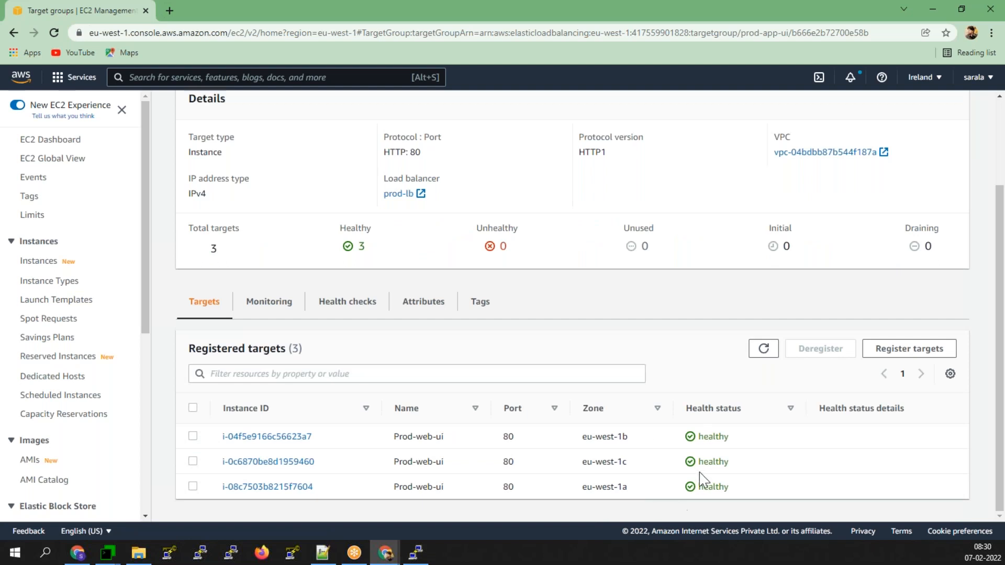
scroll(84, 355, down, 5)
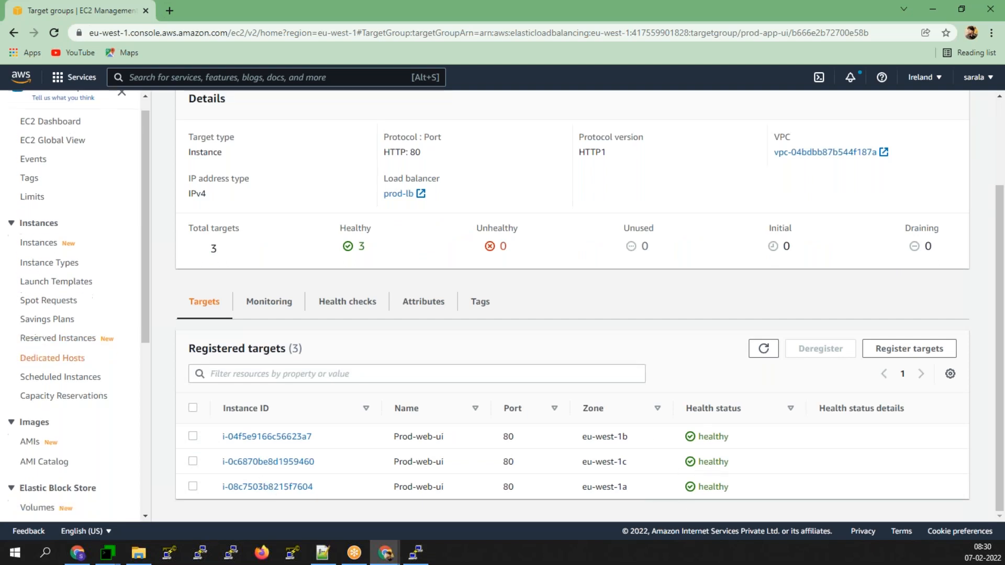
click(58, 406)
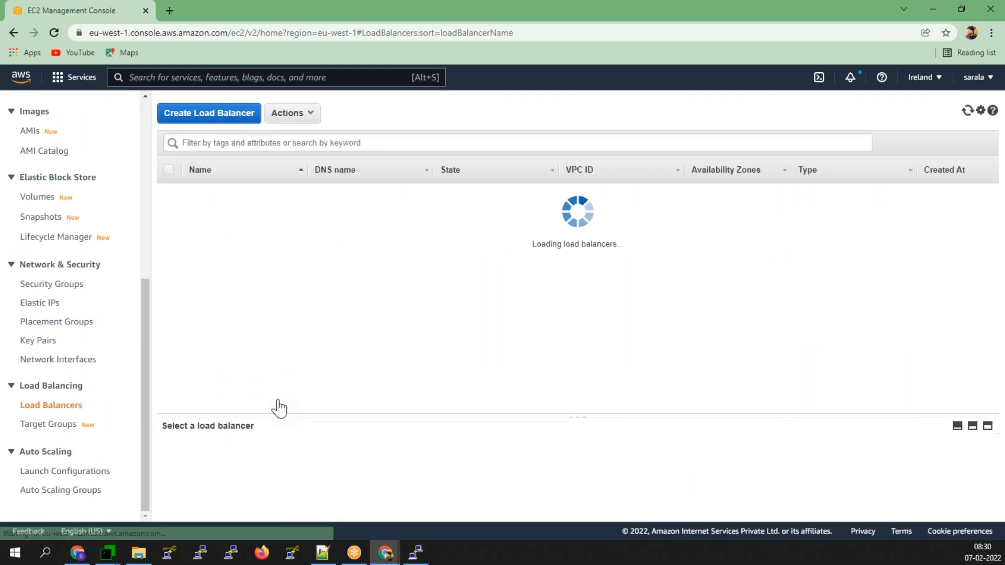
drag(570, 395, 573, 217)
- Load prod-lb's copied DNS name in a new tab, showing 'This is example for HPA'
click(518, 345)
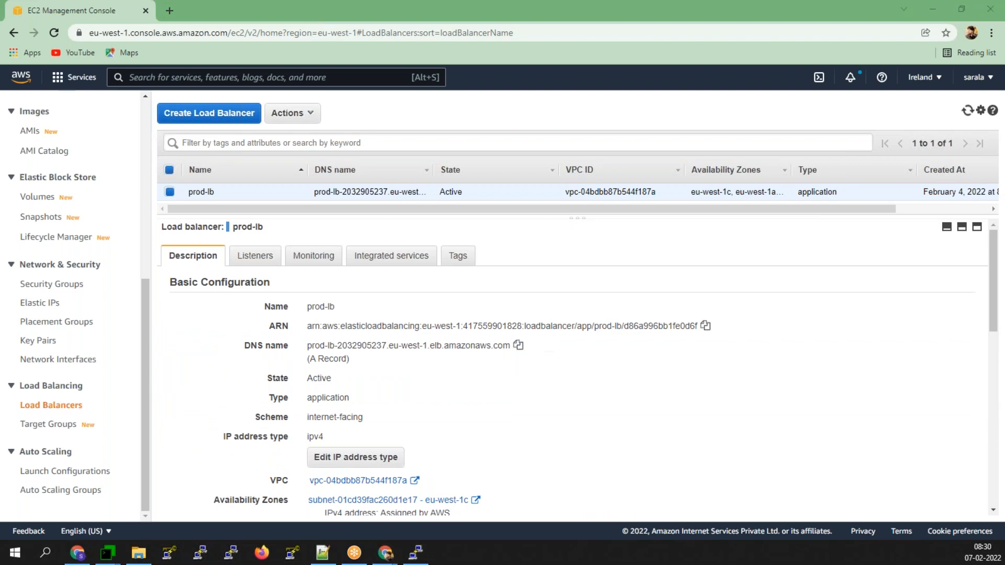
click(170, 10)
right_click(234, 32)
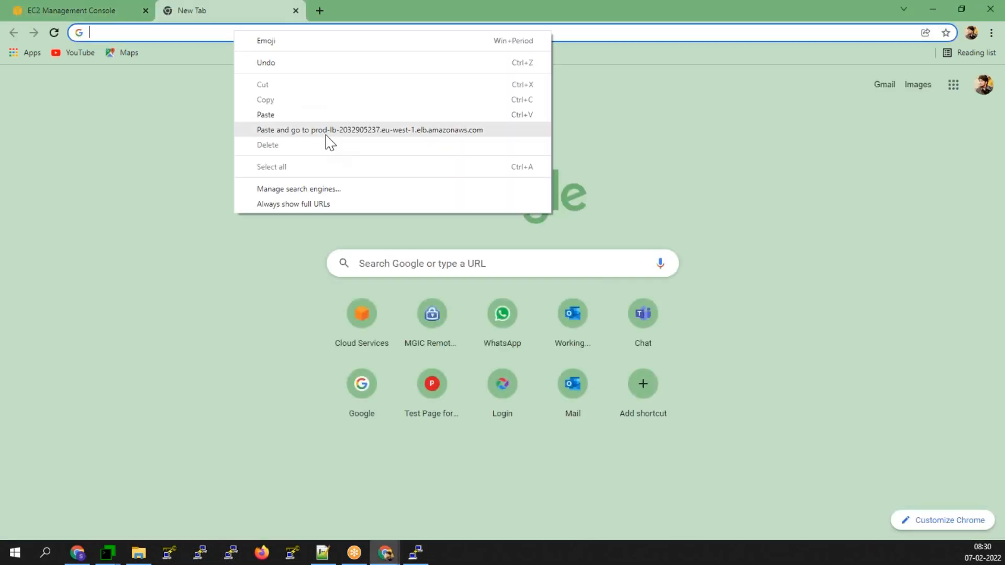
click(322, 131)
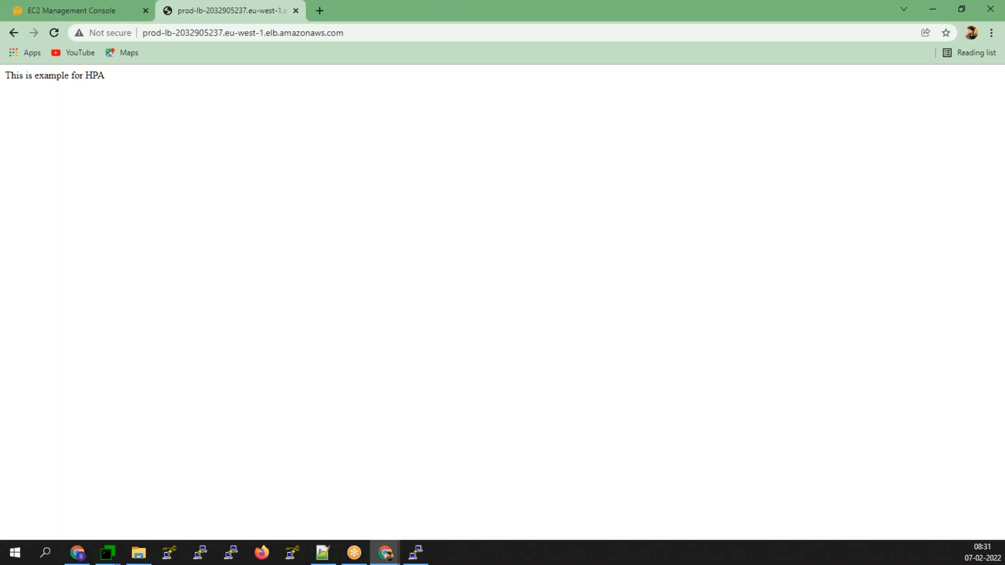
click(77, 14)
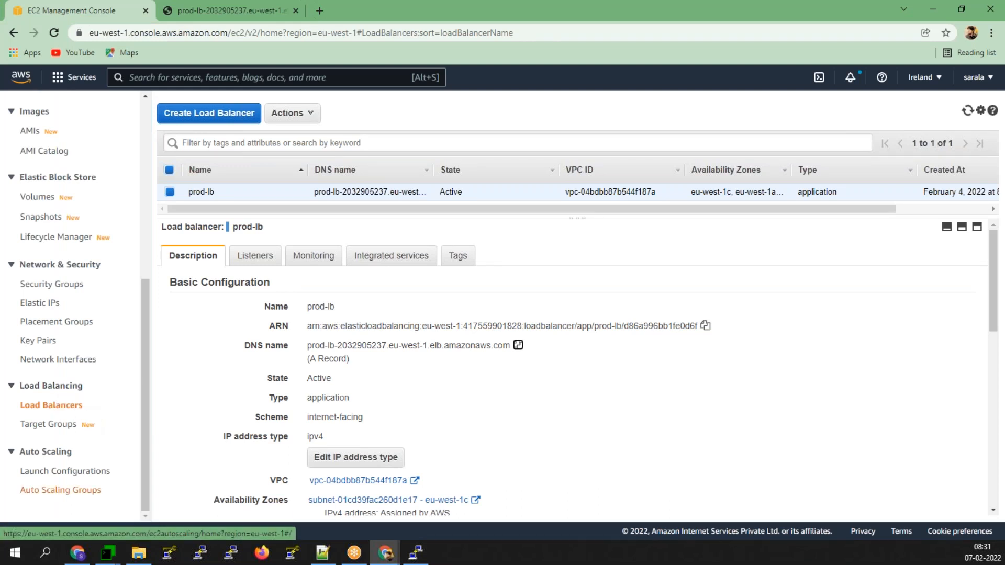
- Open prod-web-ui-ASG's details (desired 3, min 1, max 10) and the region menu
click(77, 489)
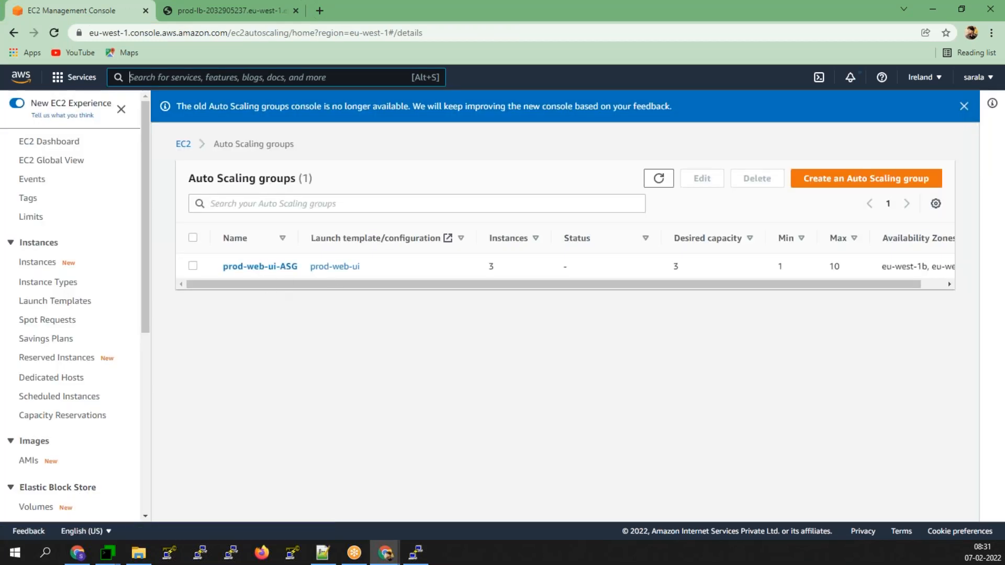
click(248, 267)
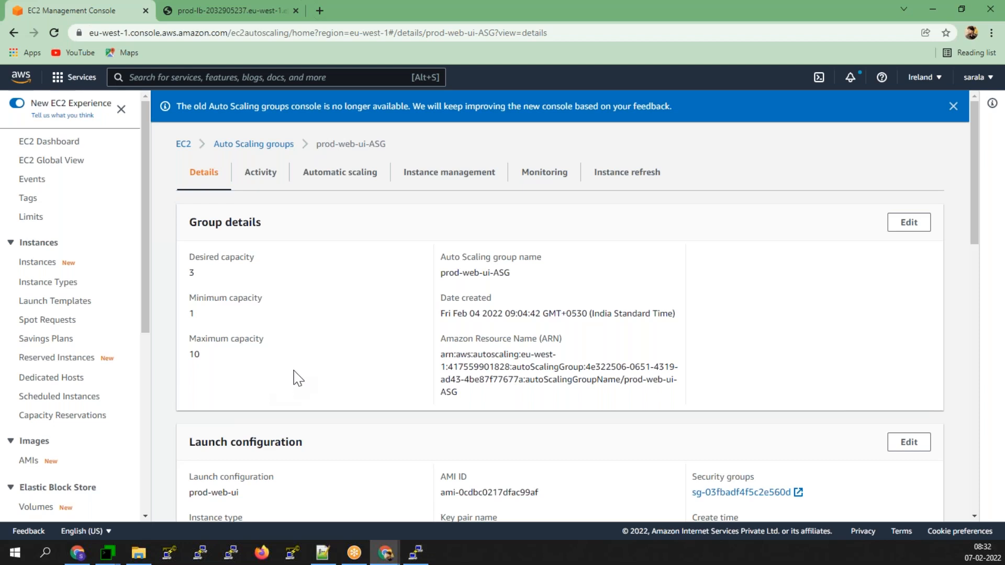
click(935, 77)
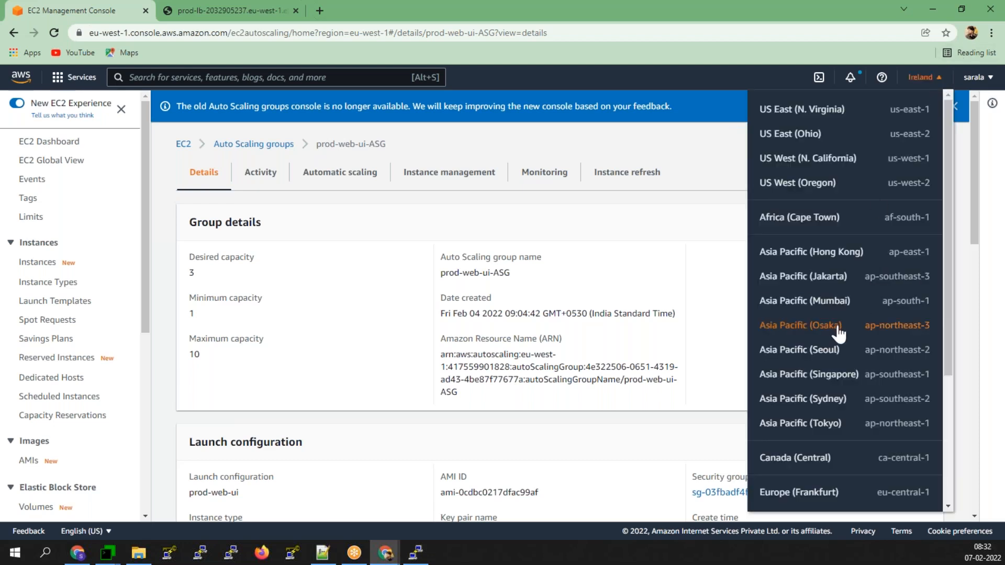
- Switch to Asia Pacific (Singapore) and view its empty Instances list
click(826, 374)
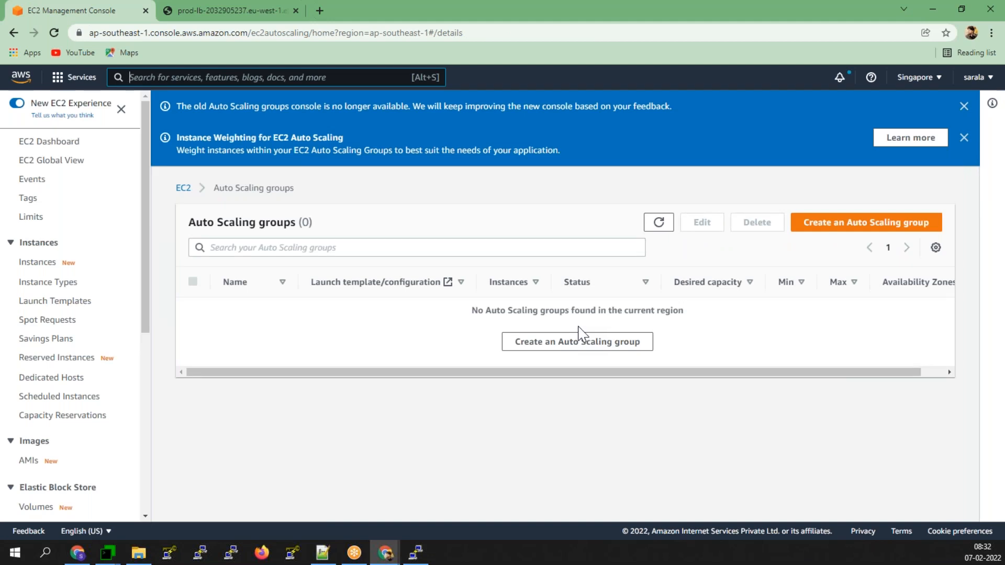
click(47, 262)
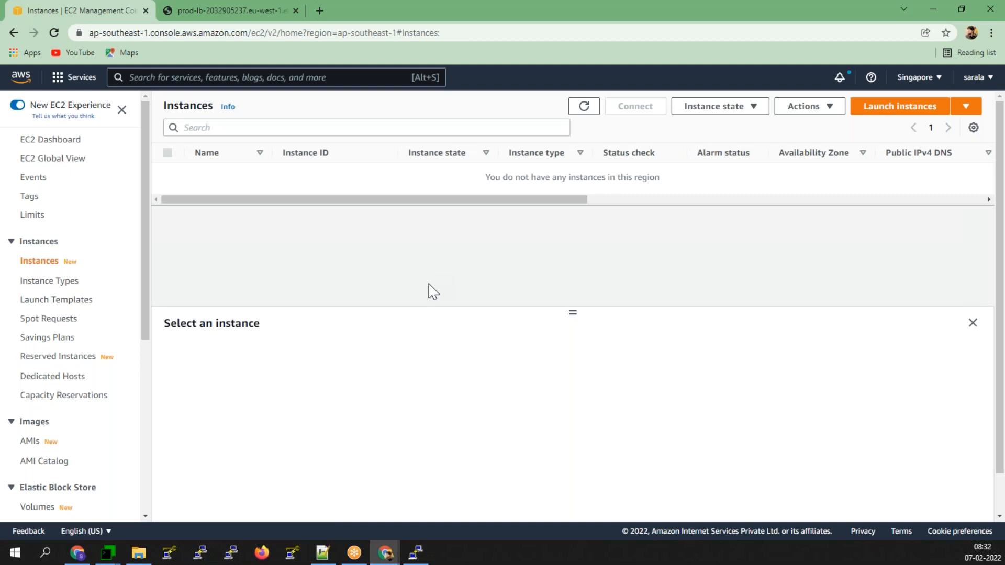
- Launch an Amazon Linux 2 t2.micro instance to Configure Instance Details, then bring up Jan.txt
click(898, 107)
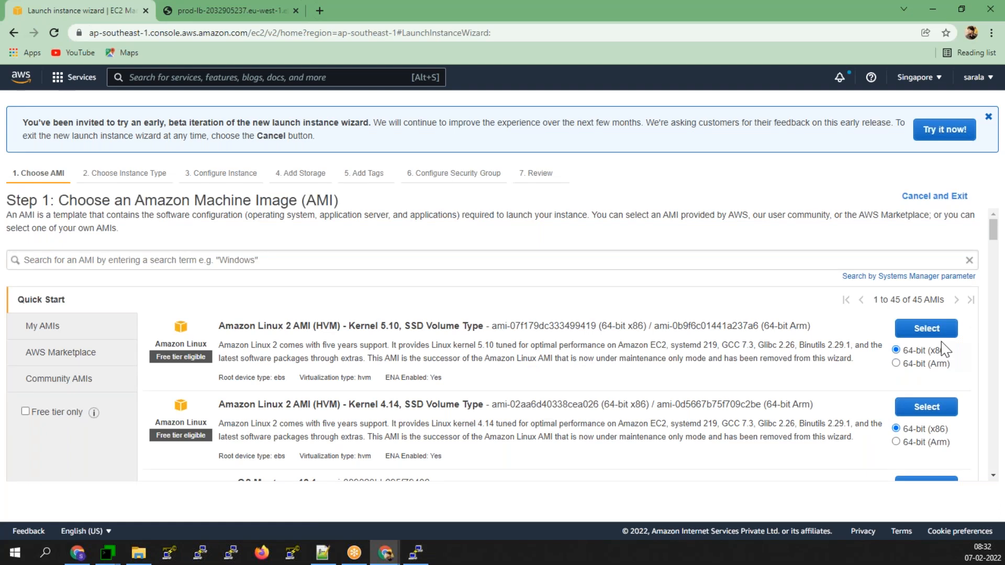
click(936, 335)
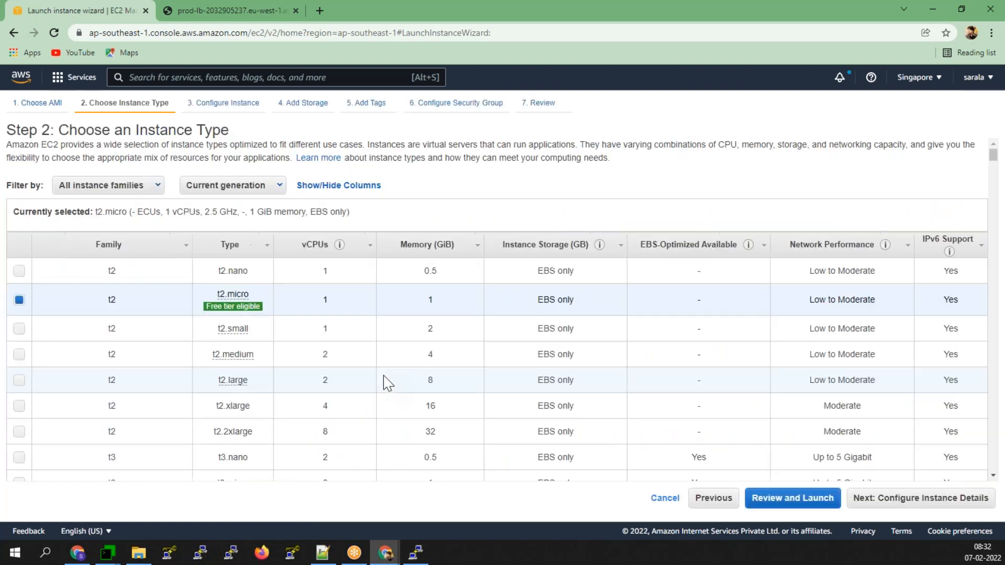
mouse_move(244, 304)
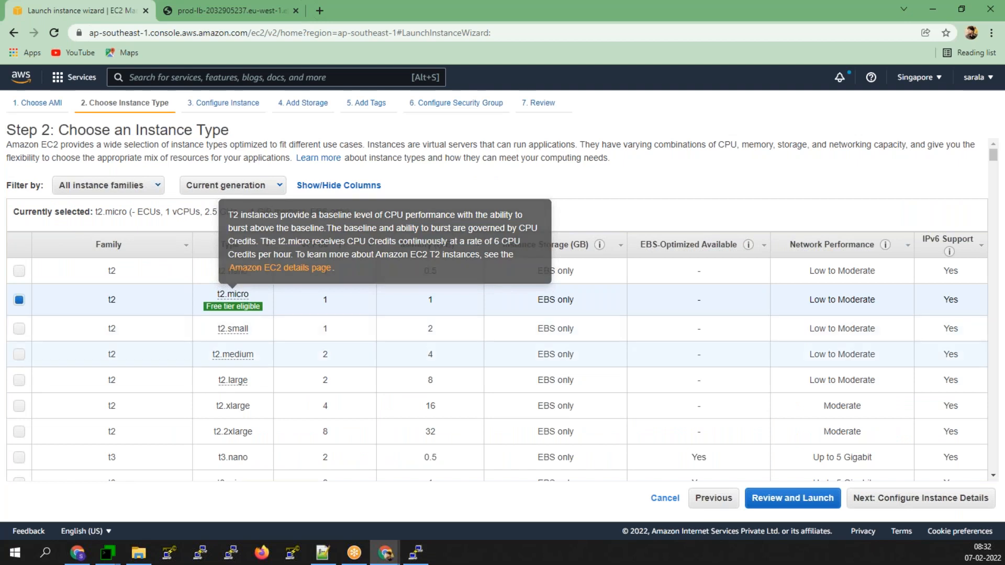
click(922, 505)
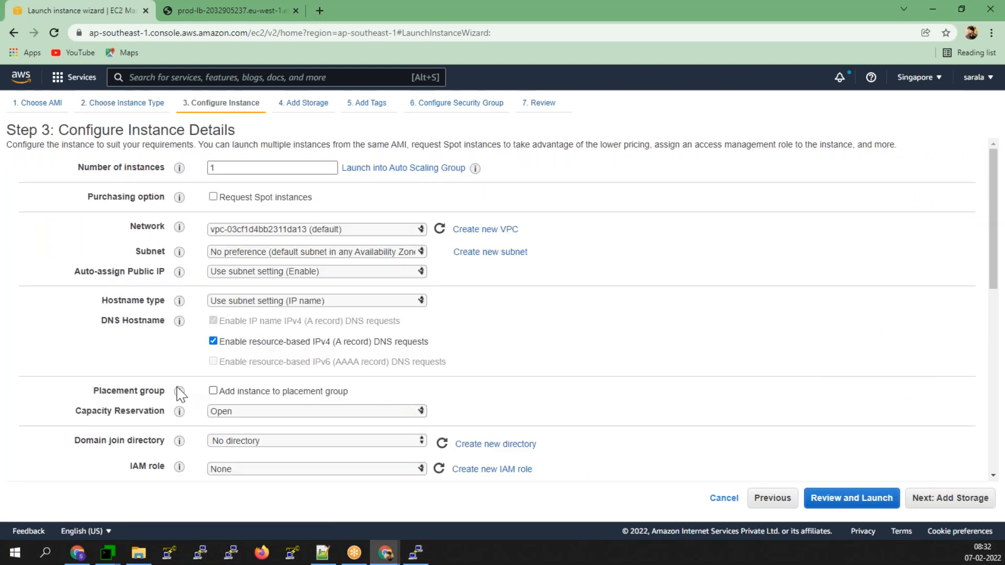
scroll(251, 345, down, 5)
scroll(250, 346, down, 3)
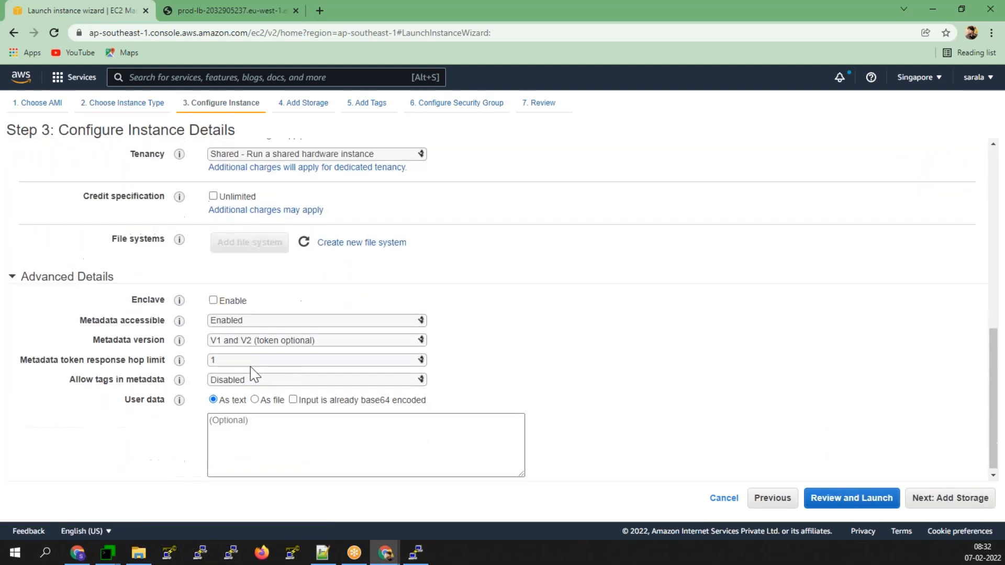
click(325, 555)
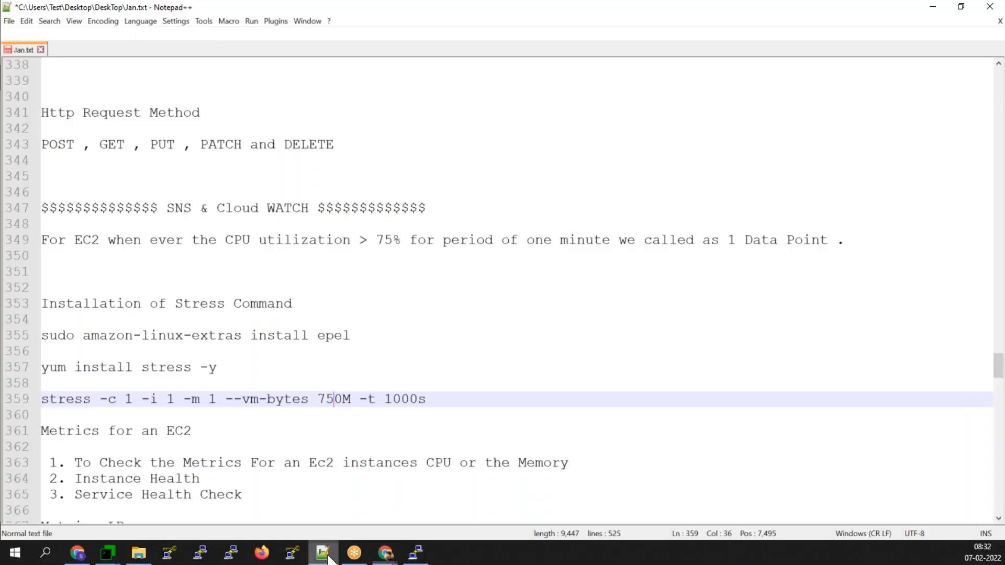
- Select the #!/bin/bash Apache bootstrap script on lines 60–65 of Jan.txt, then return to the wizard
scroll(322, 294, up, 10)
scroll(330, 294, up, 18)
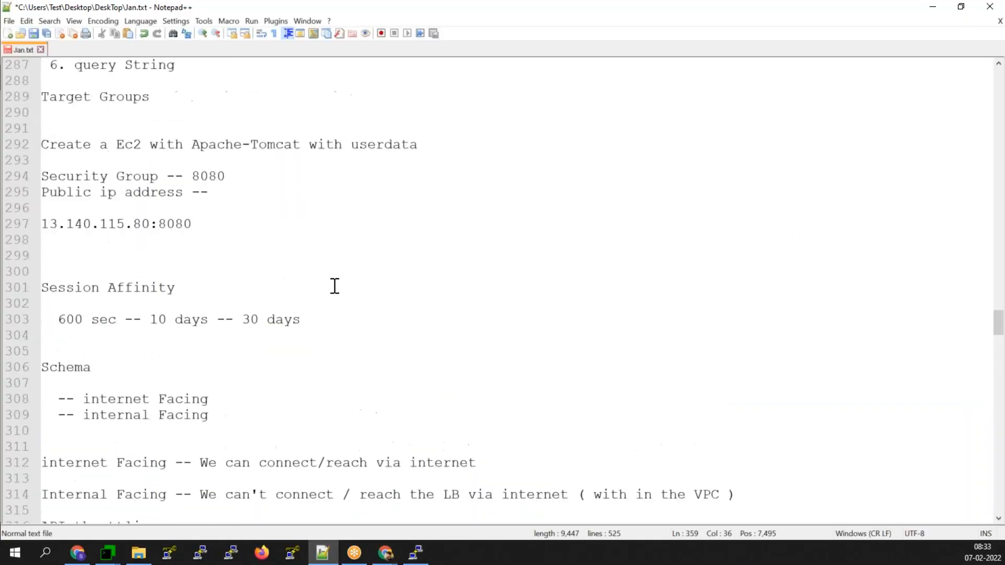
scroll(337, 283, up, 3)
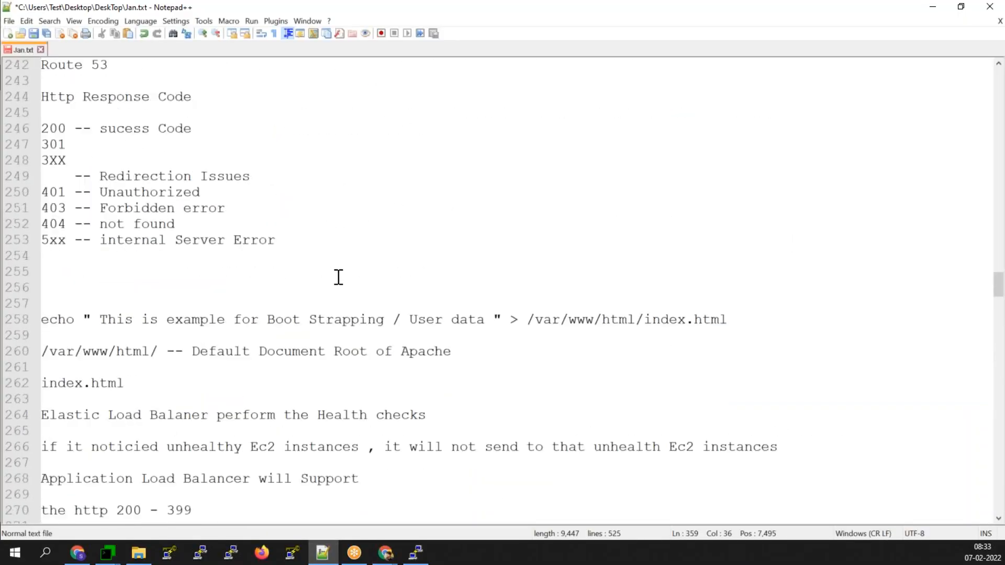
scroll(338, 277, up, 12)
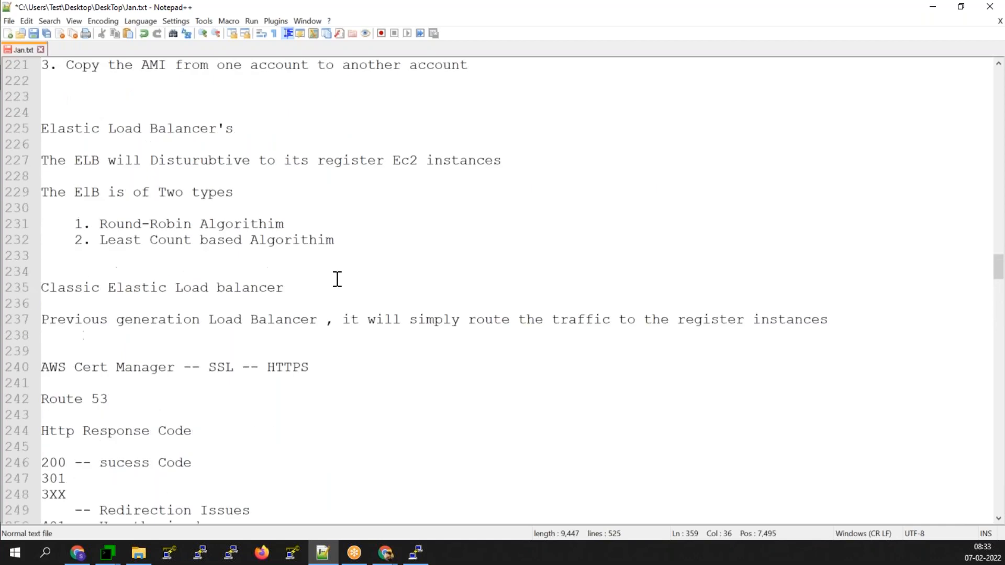
scroll(336, 277, up, 6)
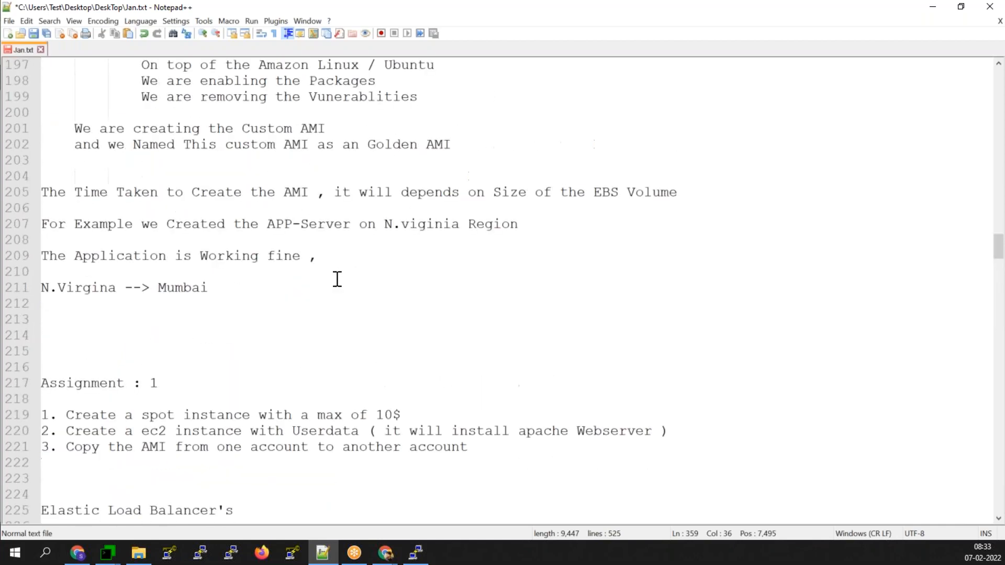
scroll(337, 279, up, 11)
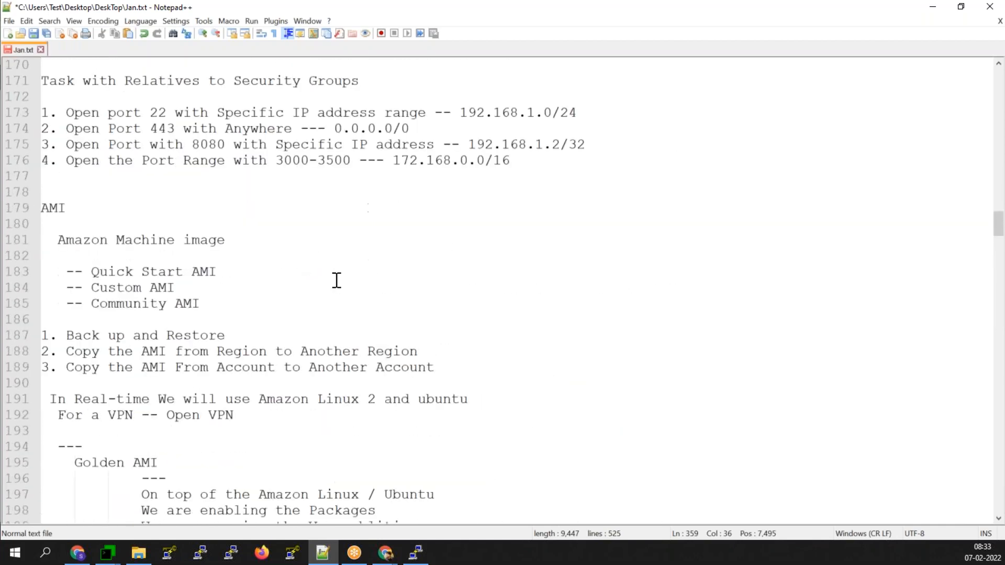
scroll(336, 281, up, 8)
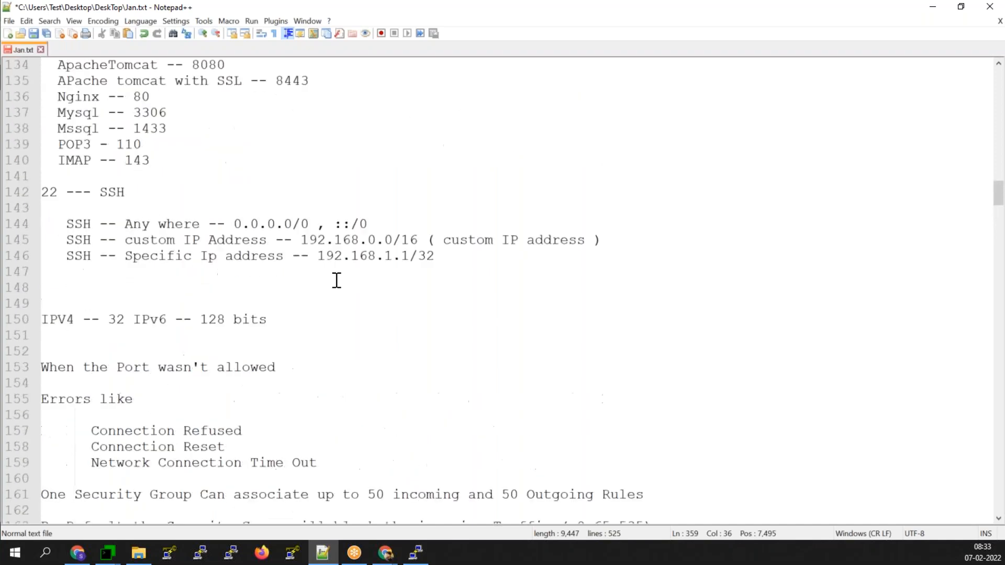
scroll(336, 280, up, 13)
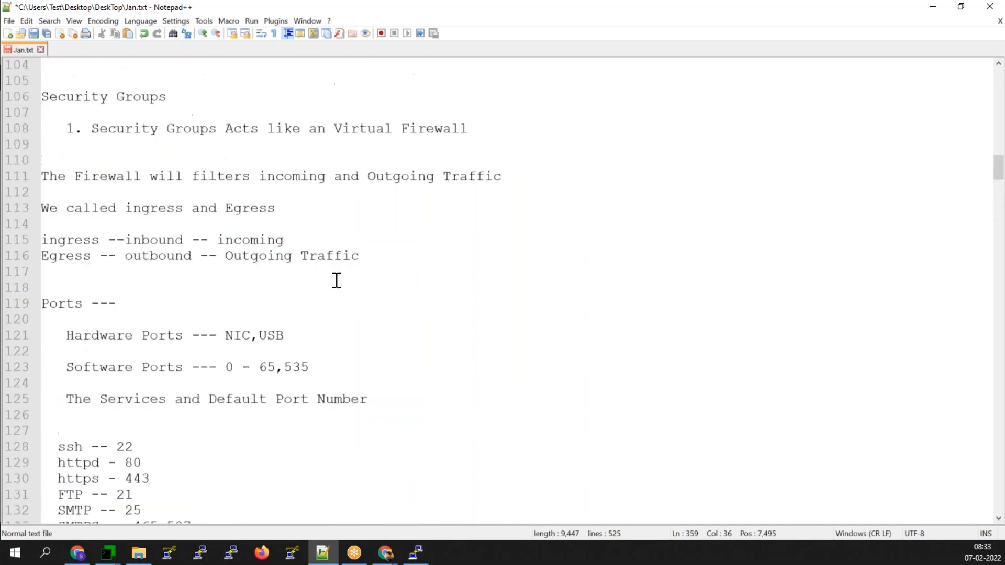
scroll(336, 281, up, 8)
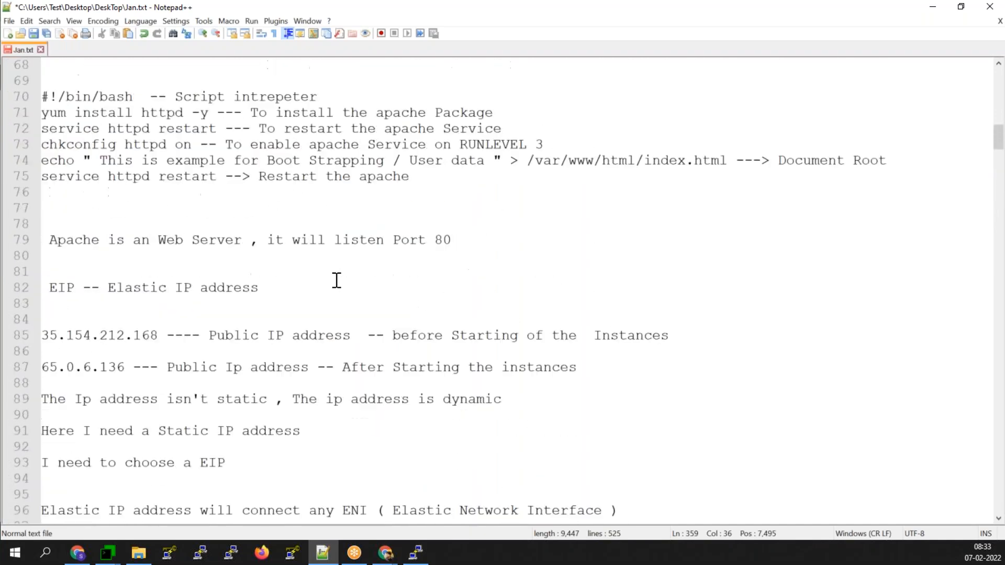
scroll(336, 281, up, 3)
click(44, 82)
drag(44, 81, 218, 160)
key(ctrl+c)
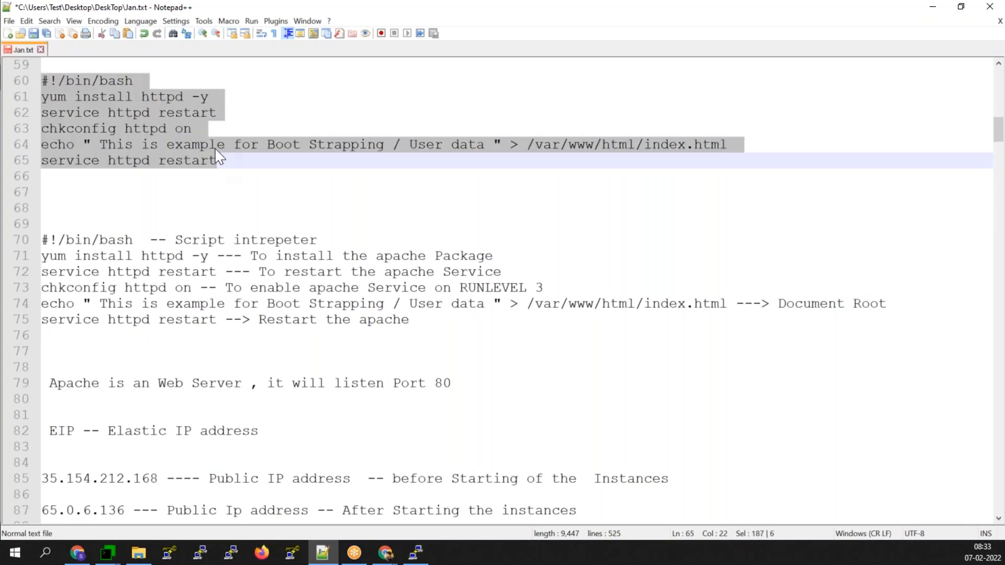
click(926, 8)
- Paste the Apache script as user data with echo text 'Launch Template', then select the 8 GiB root size
key(ctrl+v)
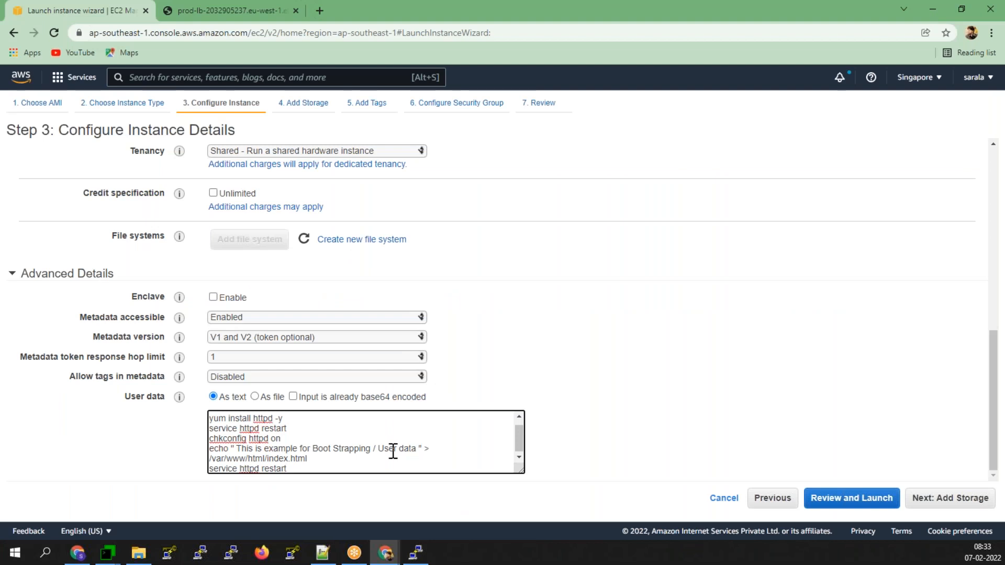
drag(417, 450, 315, 448)
key(BackSpace)
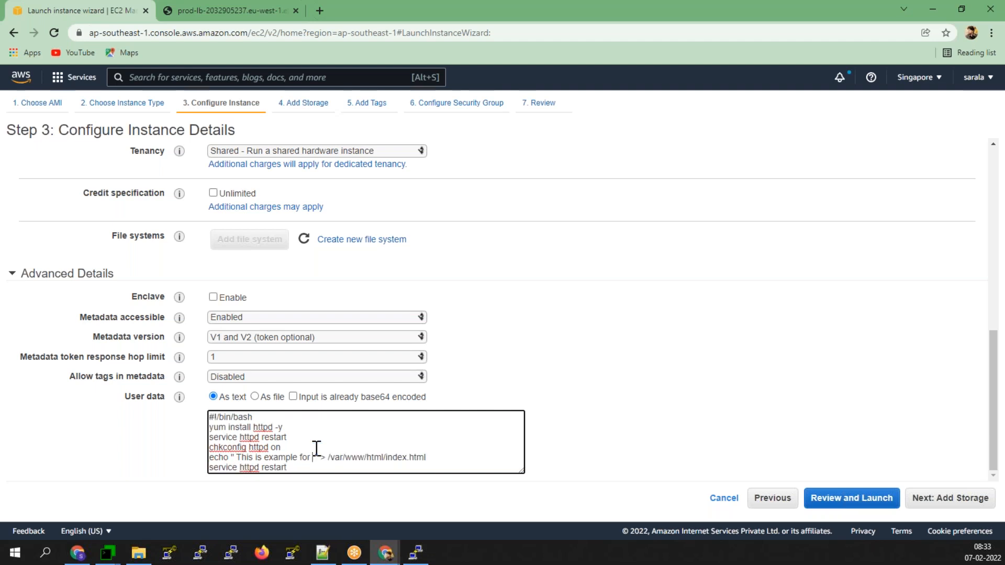
text(Lauch Te)
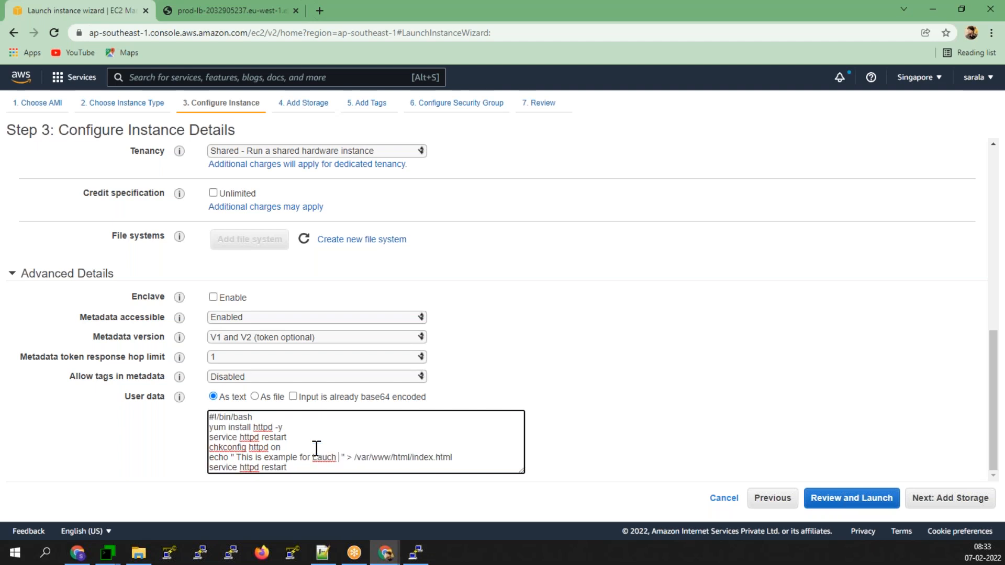
text(mplate)
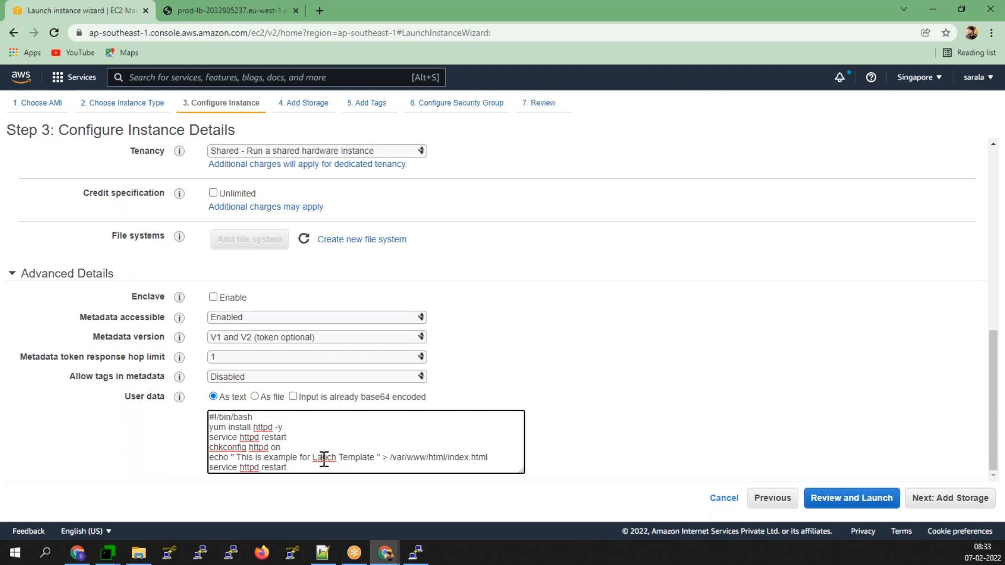
right_click(322, 458)
click(350, 270)
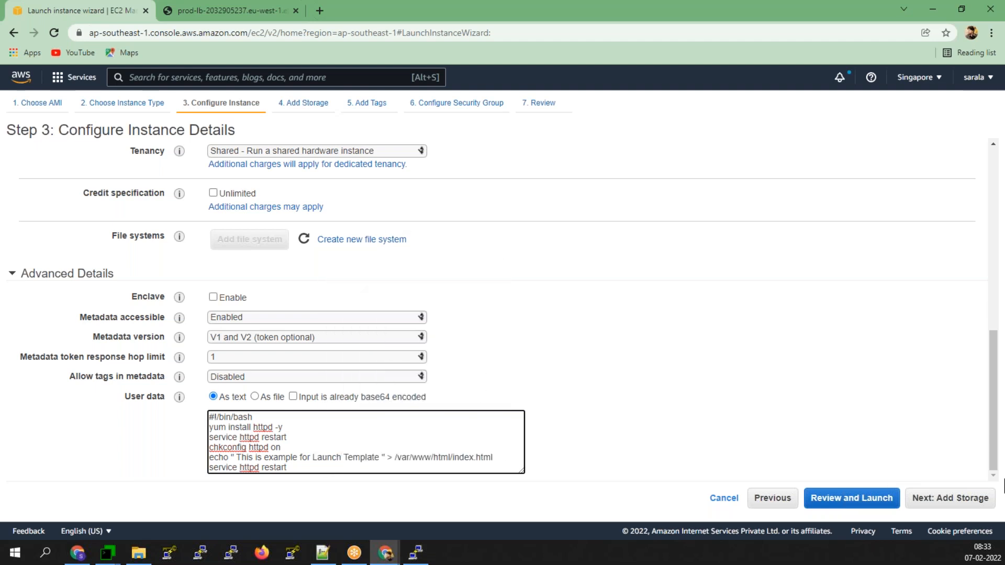
click(953, 503)
drag(337, 242, 285, 254)
- Set the root volume size to 15 GiB
text(15)
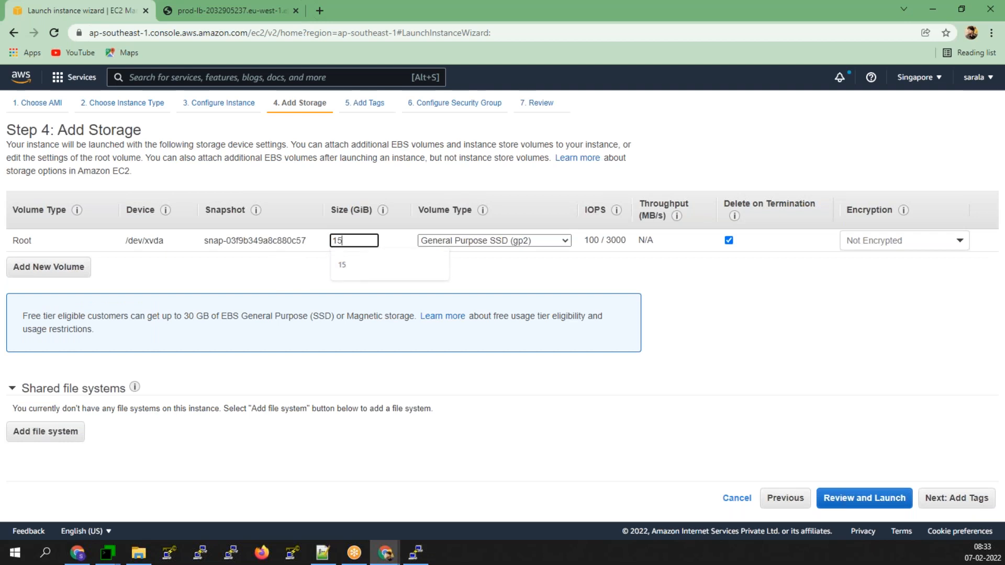
click(850, 328)
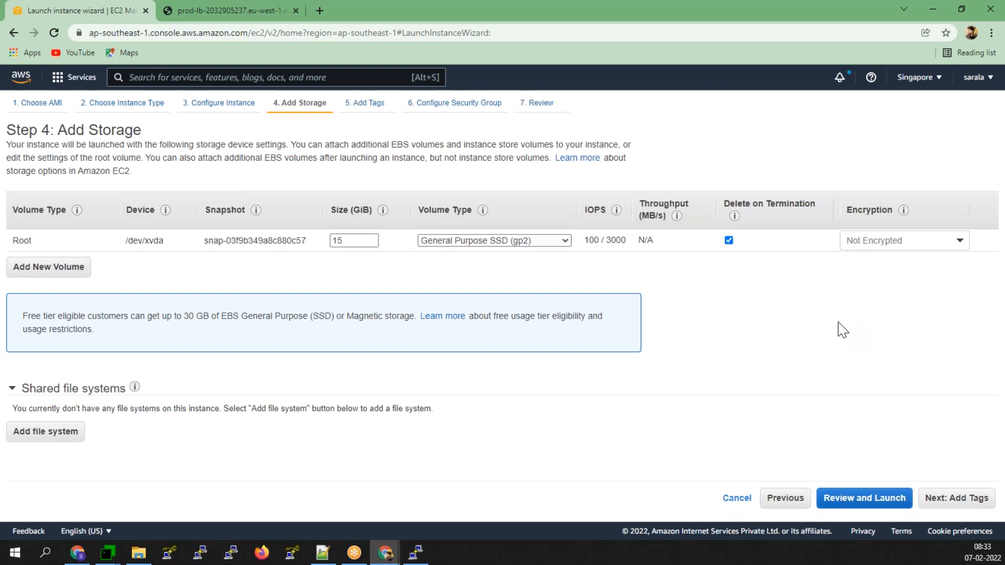
click(968, 504)
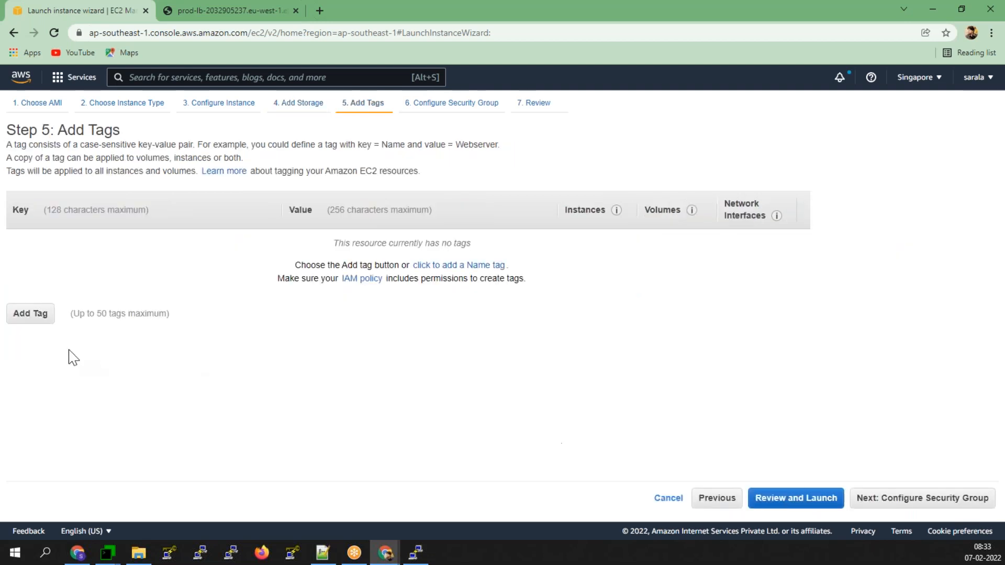
- Add a Name tag with the value ASG-Launch-Template
click(44, 323)
click(47, 280)
click(379, 247)
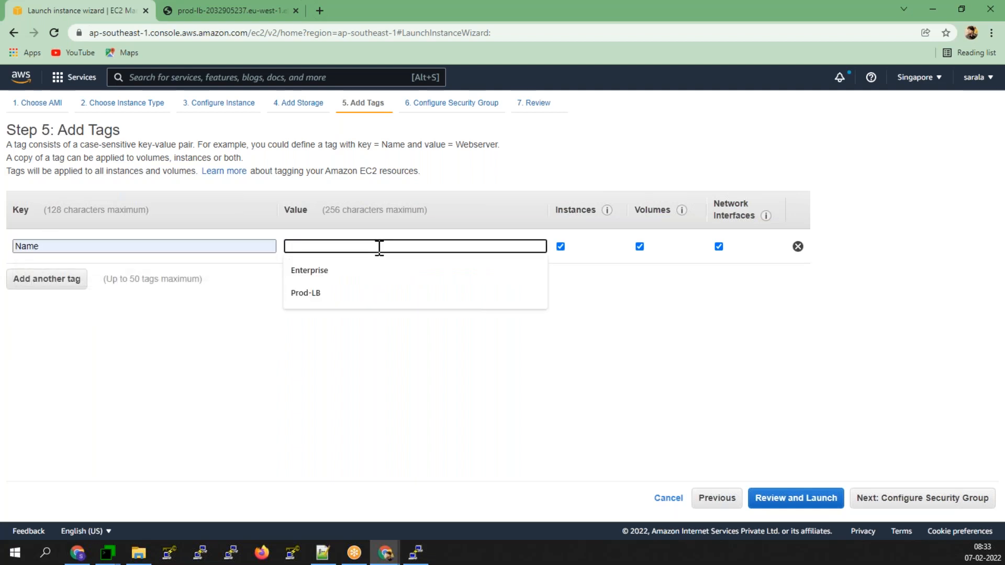
text(Lauc)
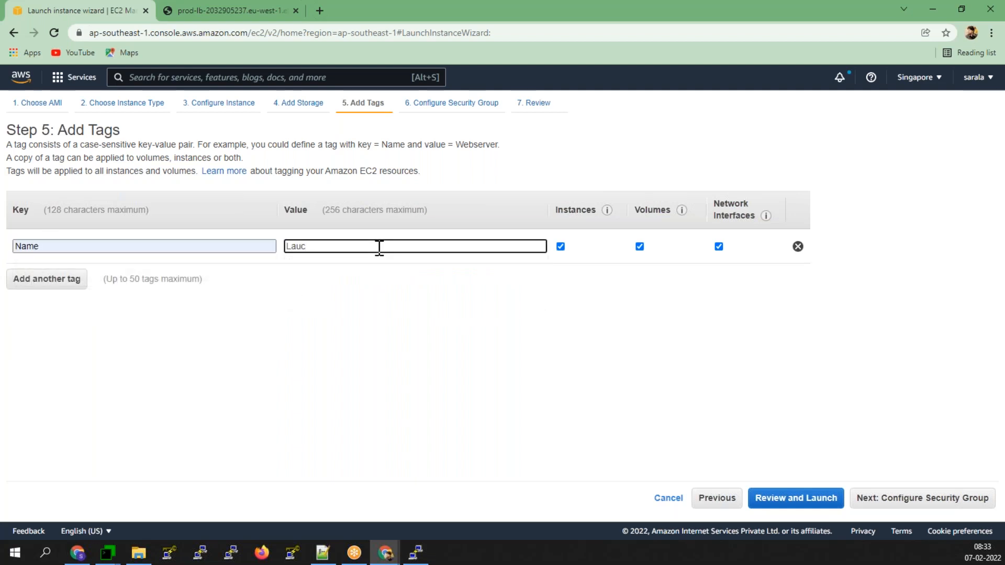
text(nch-TE)
key(BackSpace)
key(BackSpace)
text(Template)
key(Left)
key(Left)
key(Left)
key(Left)
key(Left)
key(Left)
key(Left)
key(Left)
key(Left)
text(ASG-)
- Add an HTTP port 80 inbound rule to the security group
click(921, 499)
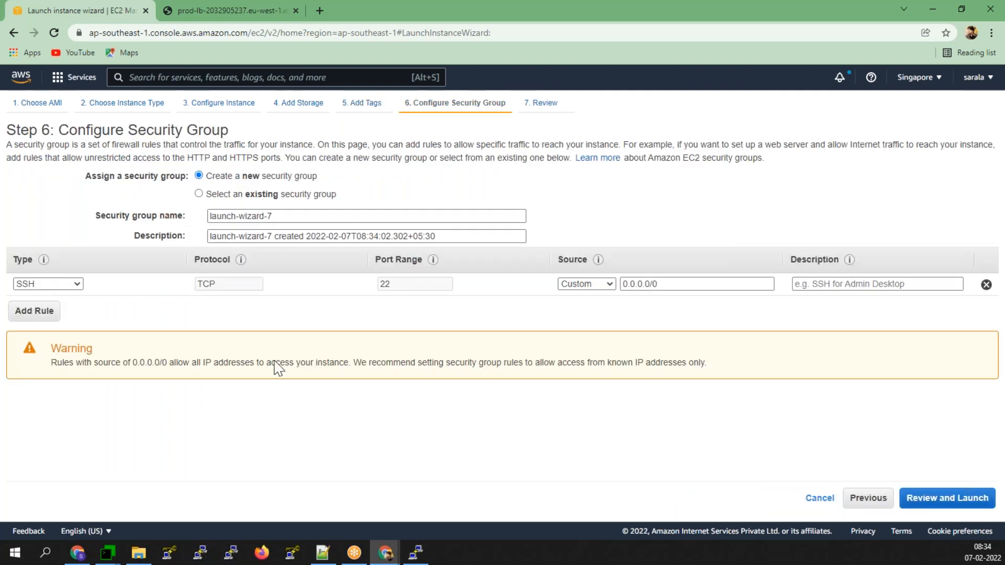
click(37, 313)
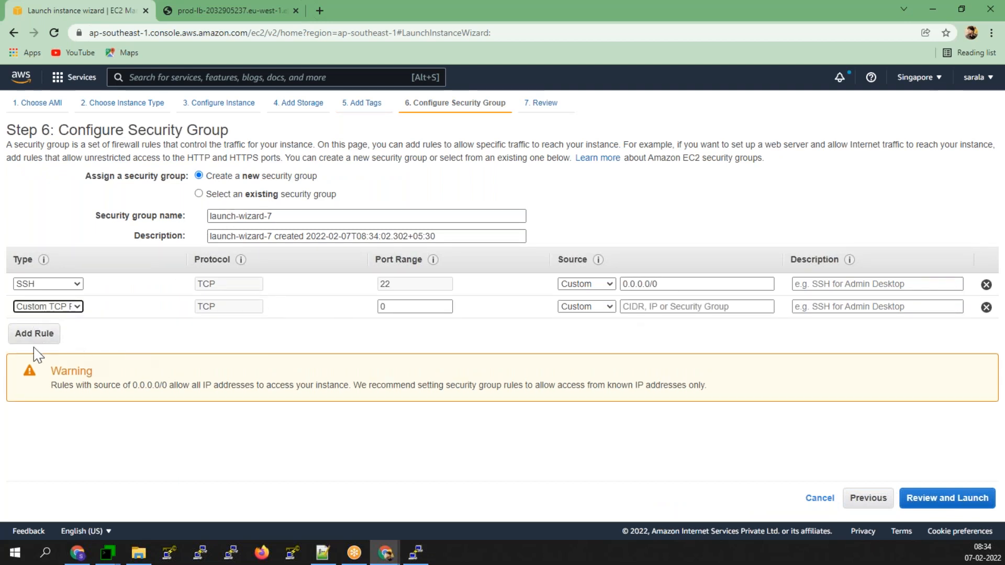
click(47, 307)
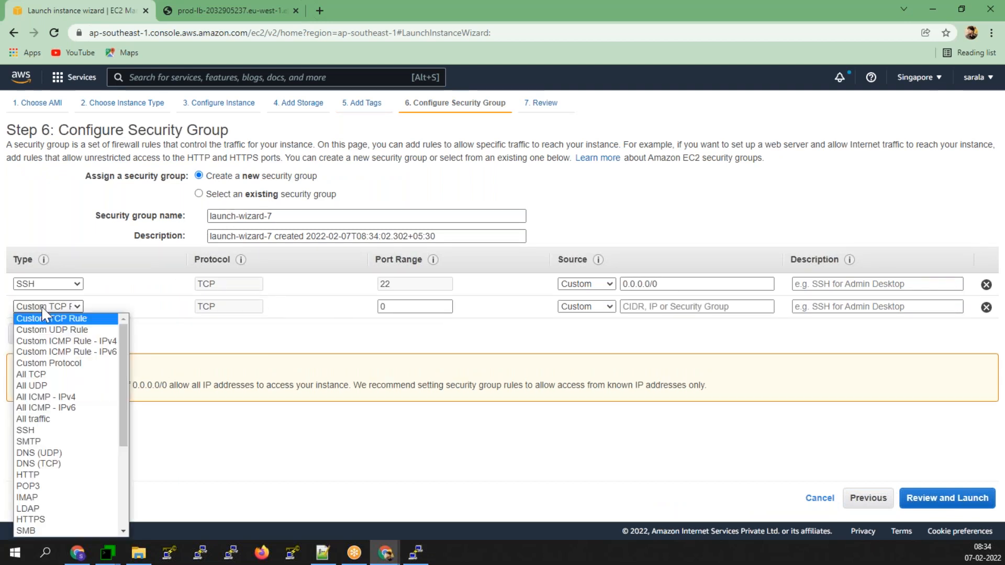
click(43, 474)
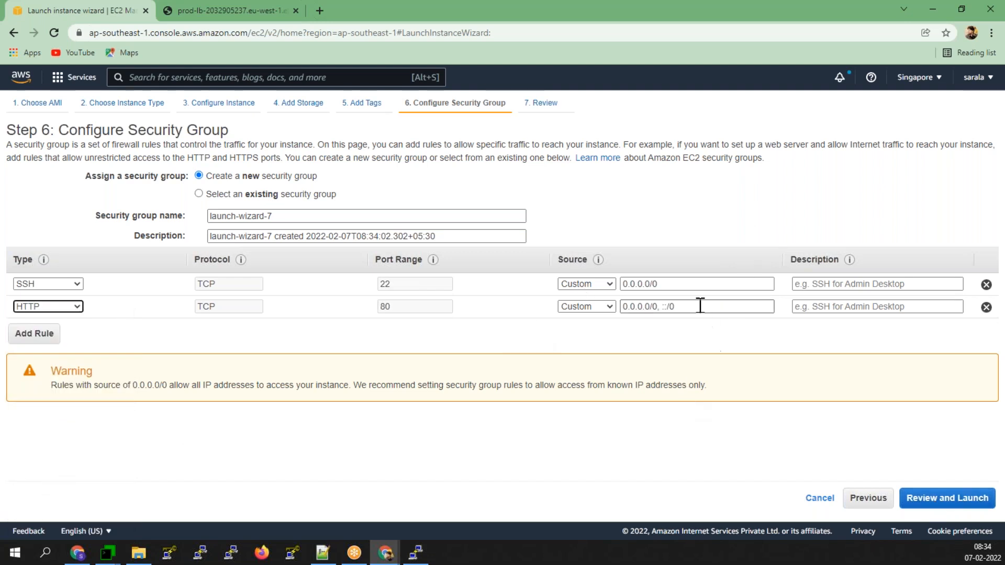
- Open the SSH rule to 0.0.0.0/0 and ::/0 by copying the HTTP rule's sources
drag(700, 306, 458, 336)
key(ctrl+c)
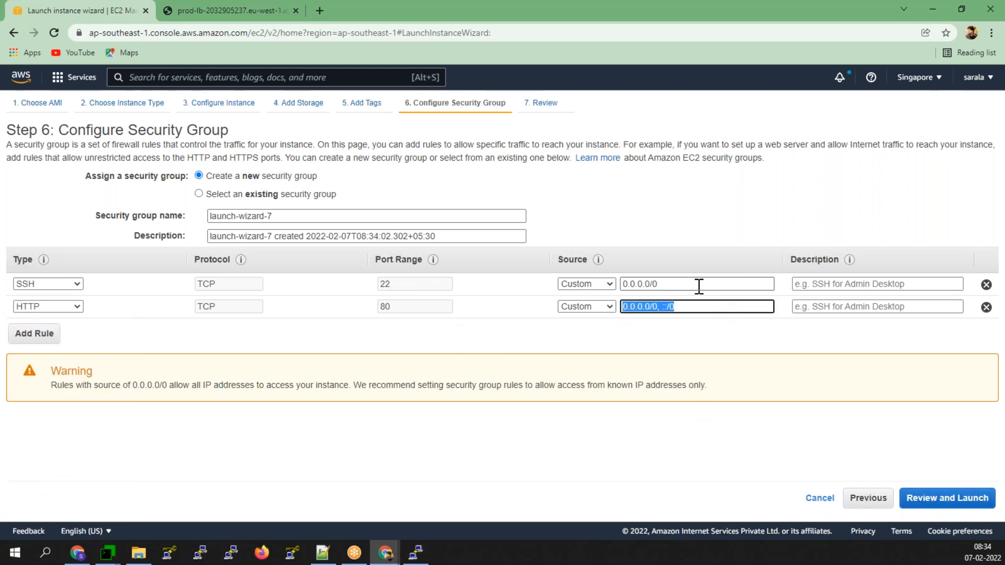
drag(700, 284, 438, 307)
key(ctrl+v)
click(704, 325)
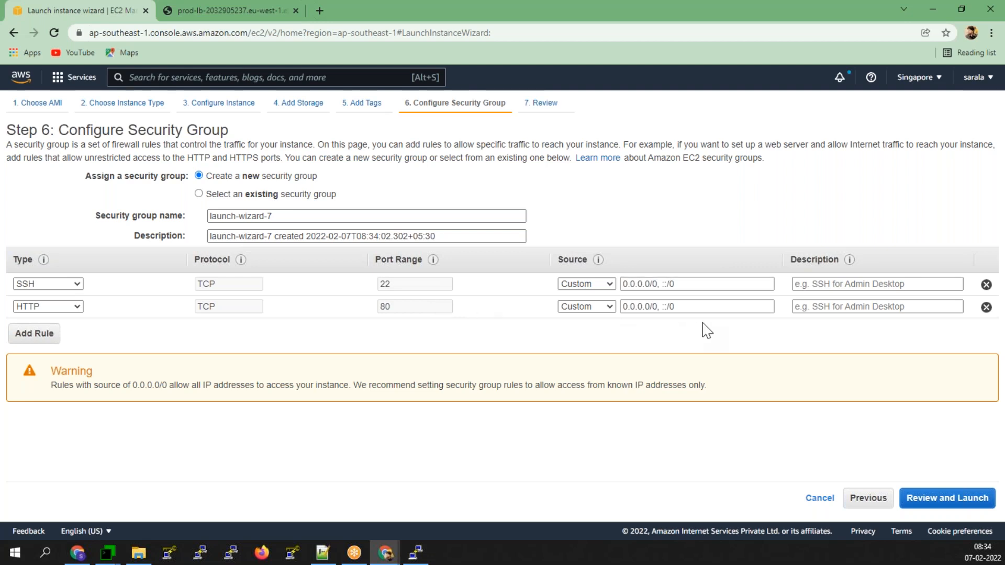
click(969, 502)
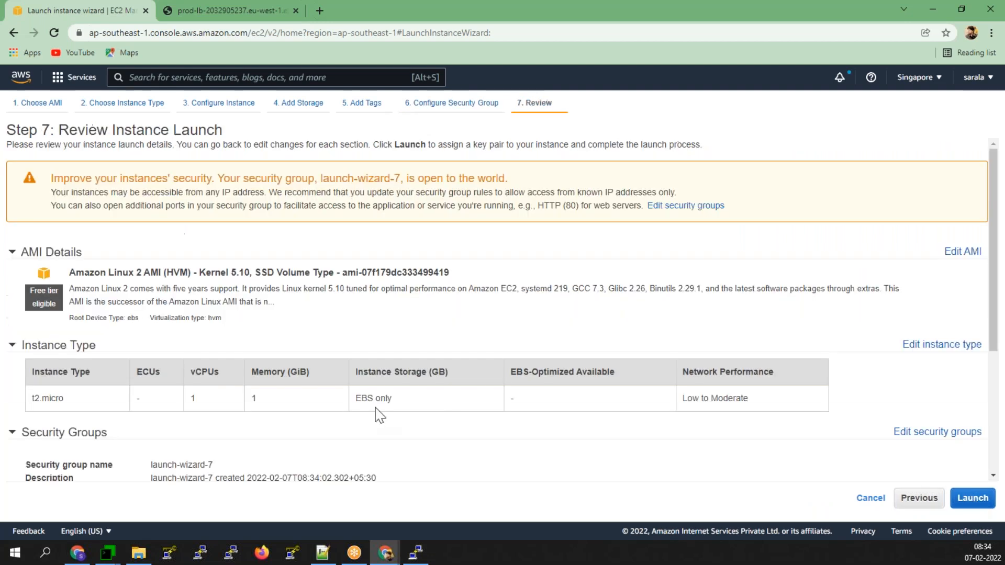
- Launch the instance after acknowledging the key pair, then view it in the Instances list
click(972, 498)
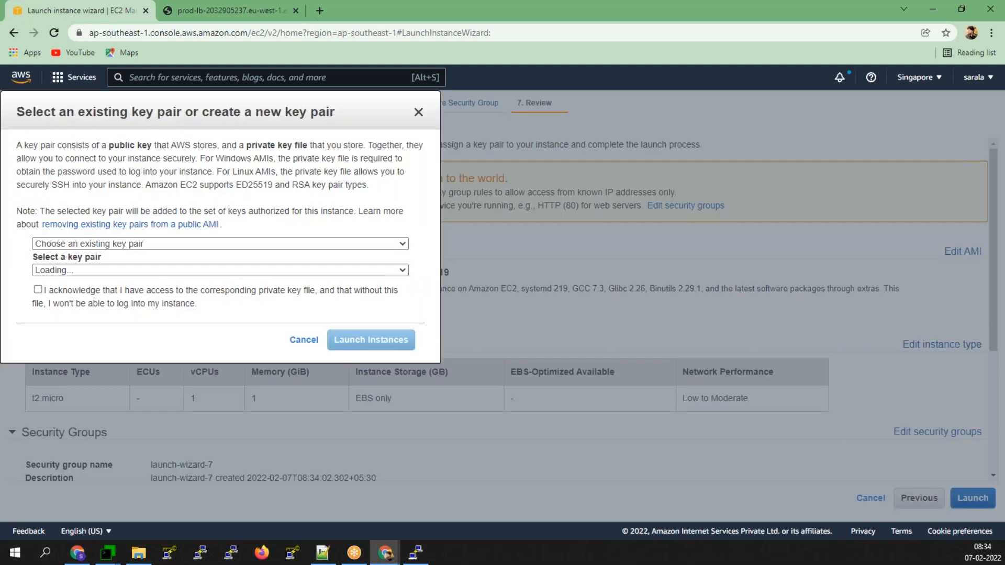
click(360, 376)
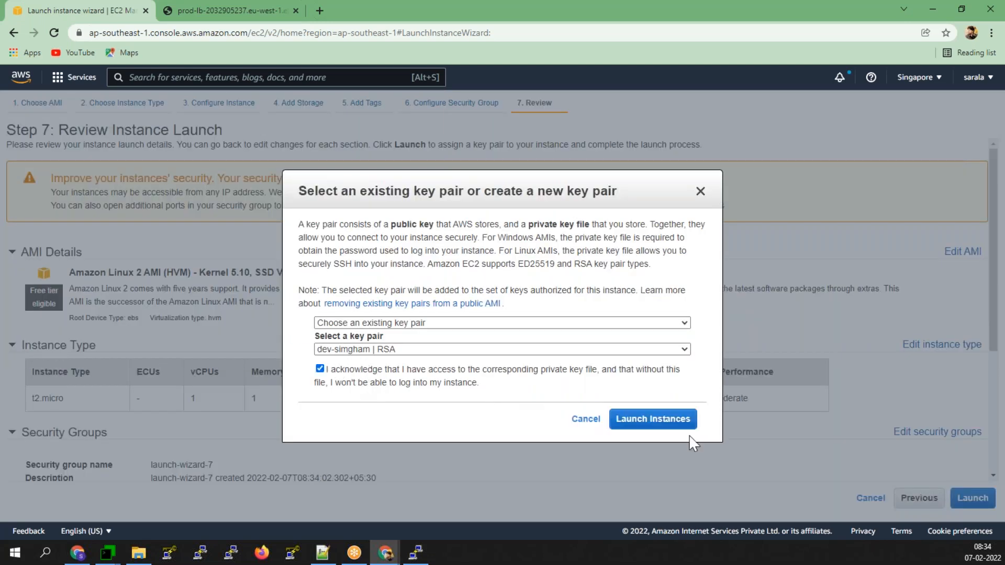
click(665, 425)
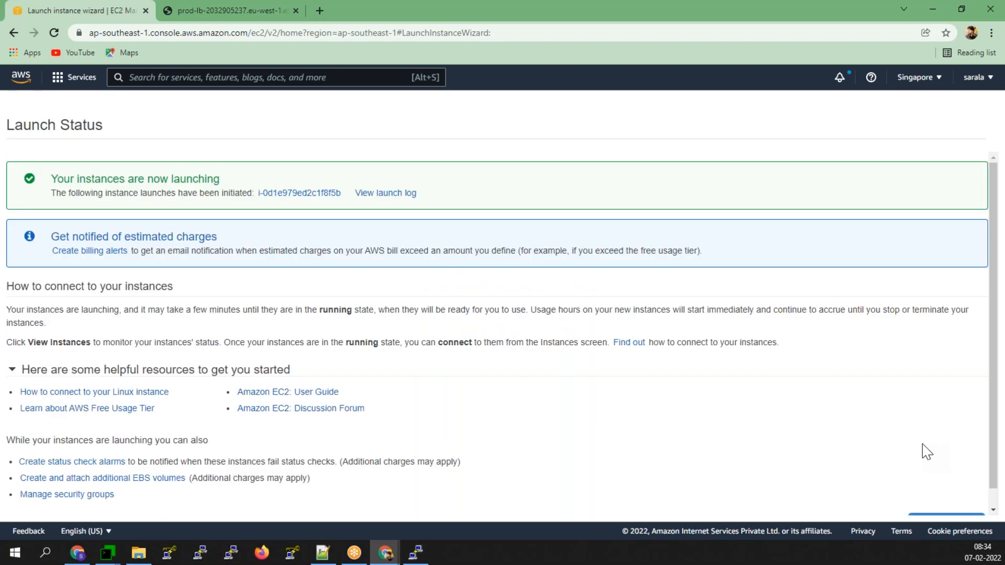
scroll(923, 453, down, 1)
click(936, 505)
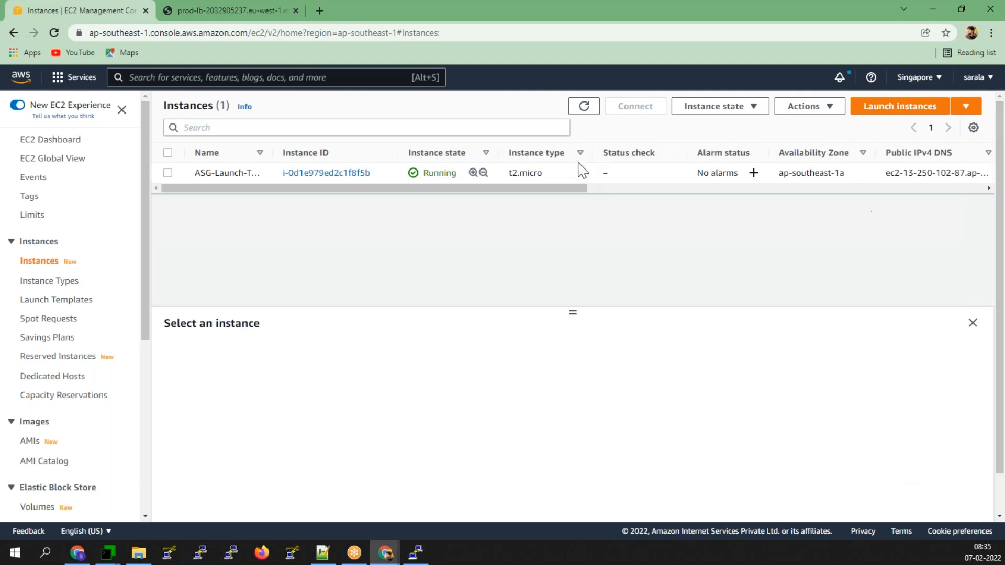
- Refresh the list, select ASG-Launch-Template, and copy its public IPv4 address 13.250.102.87
click(582, 108)
click(167, 174)
drag(569, 309, 555, 218)
click(448, 380)
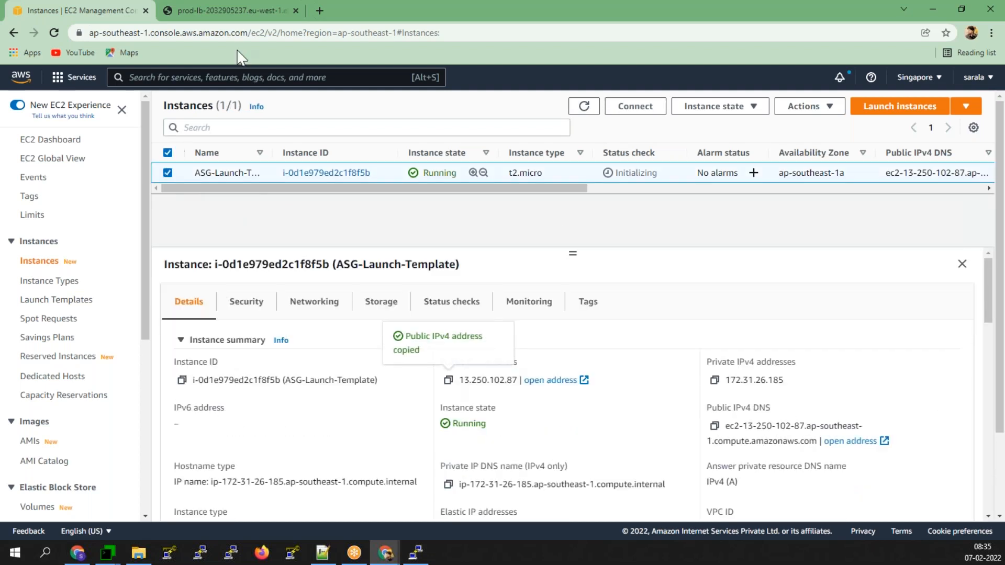
click(319, 10)
- Load 13.250.102.87 in the new tab to check the test page, then return to EC2 Instances
right_click(322, 32)
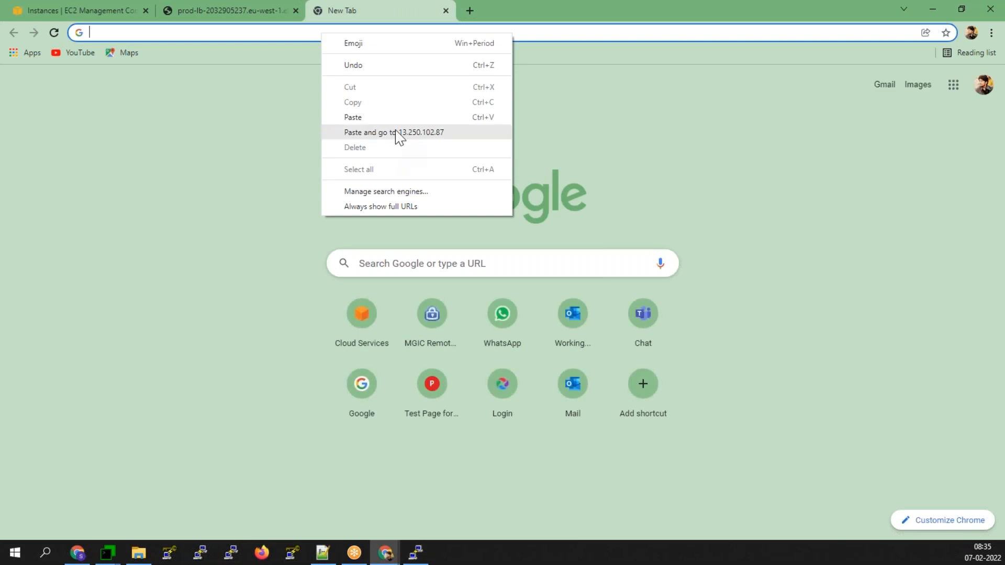
click(397, 134)
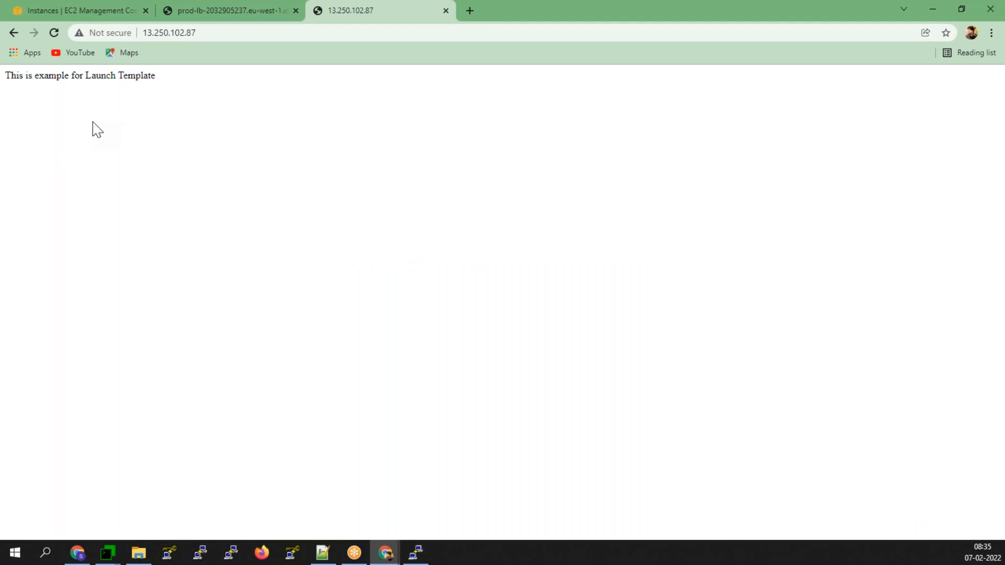
click(96, 18)
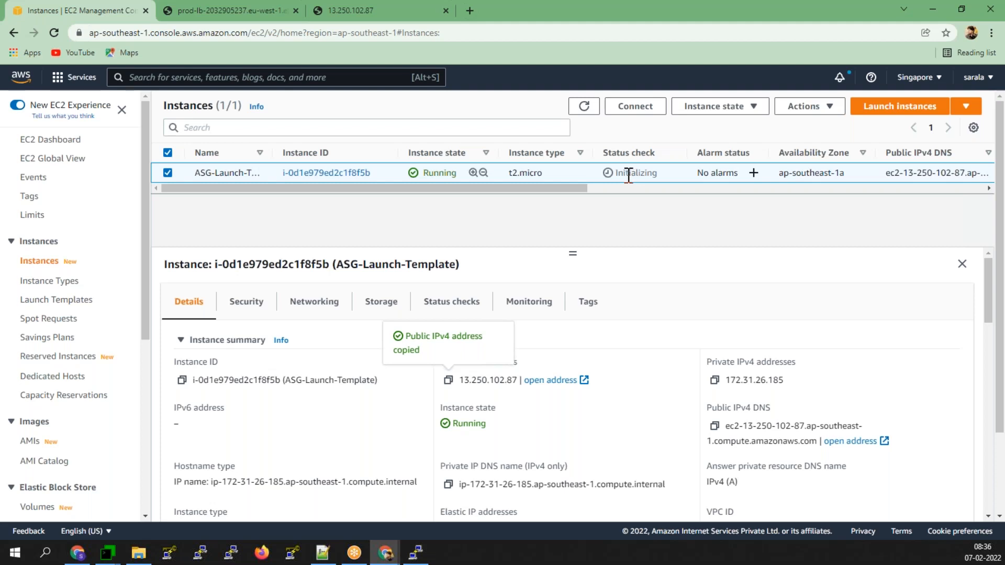
- Refresh, select the running instance, and choose Create image from its Actions menu
click(585, 106)
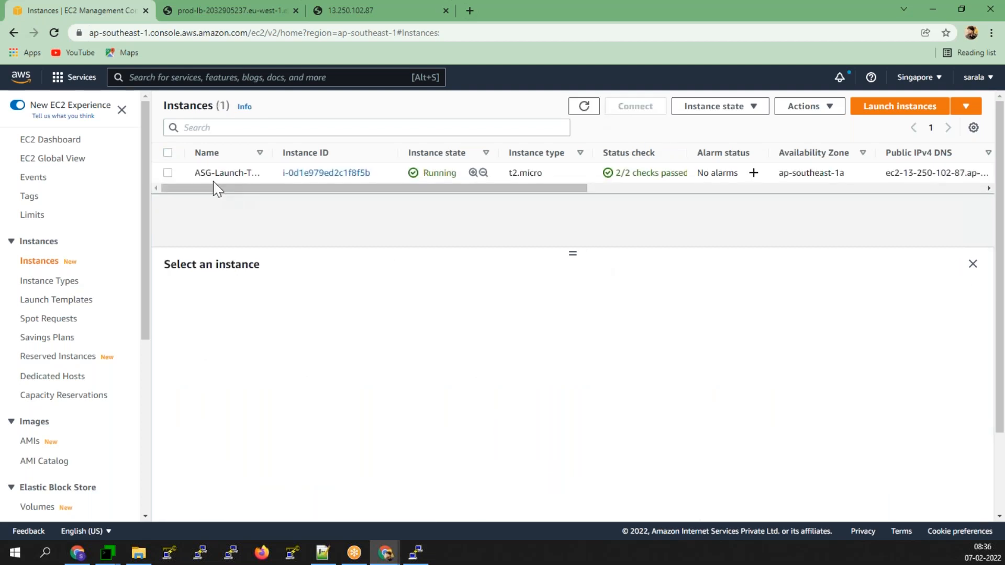
click(168, 172)
click(714, 106)
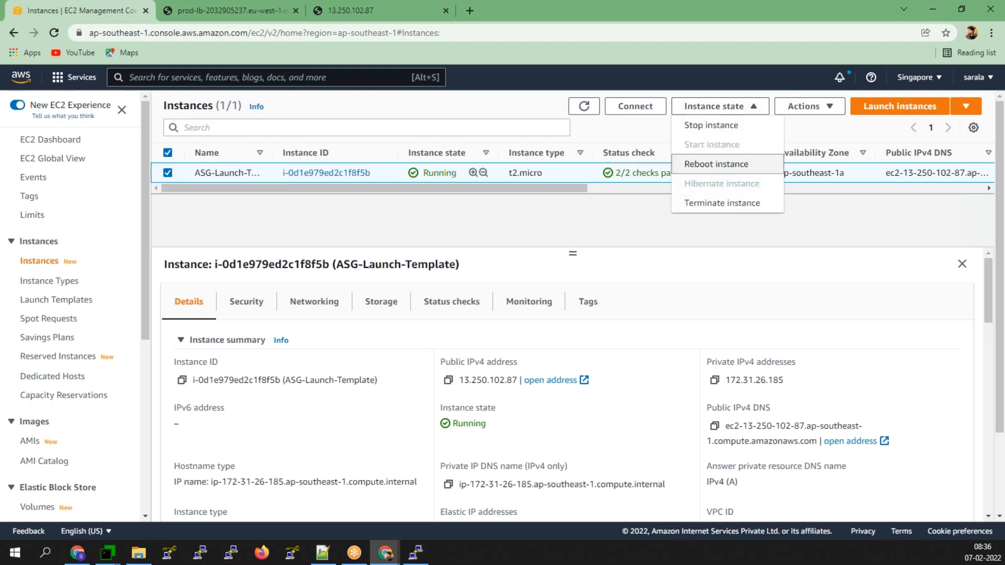
click(802, 106)
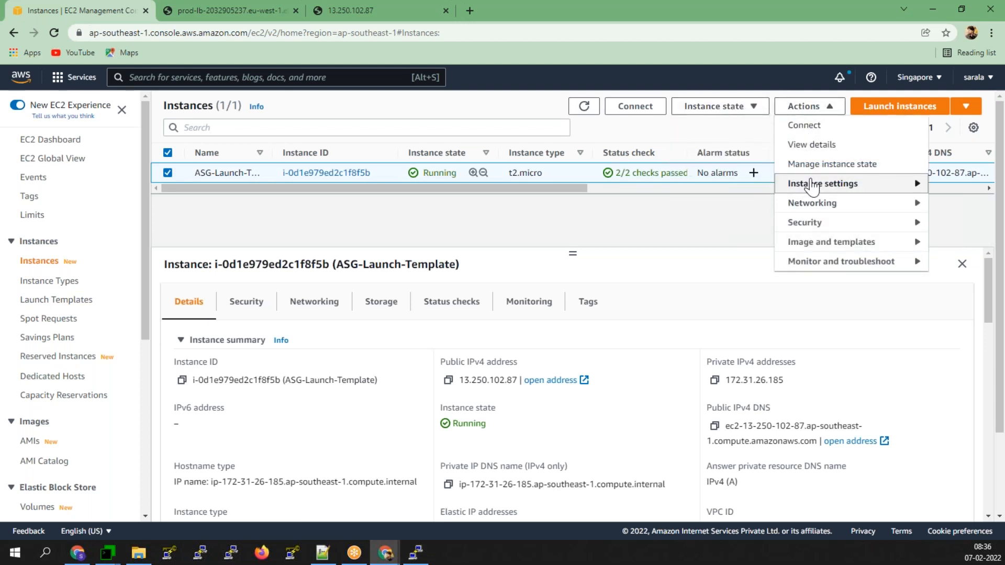
mouse_move(812, 247)
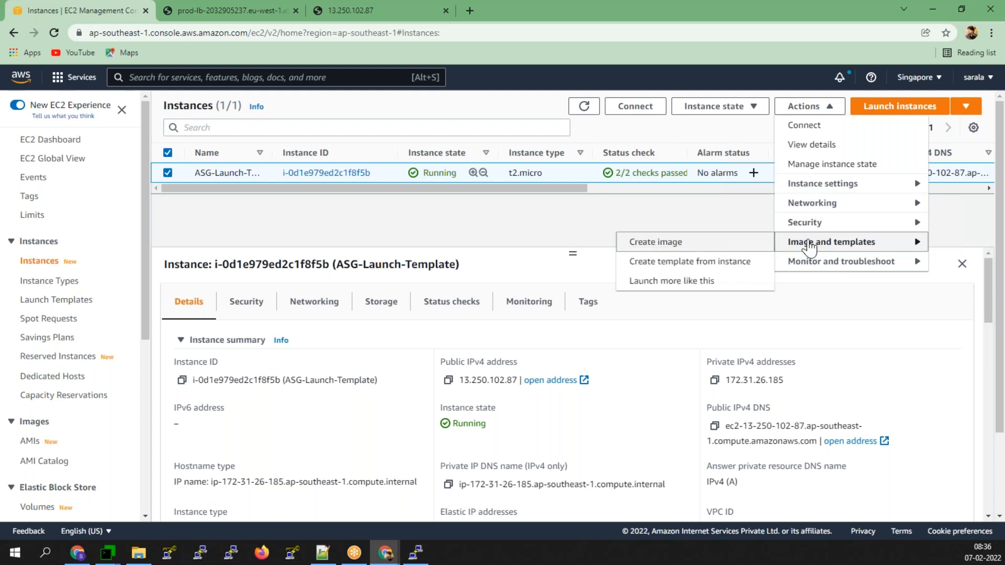
click(713, 245)
- Name the image prod-asg-lt and create it
click(146, 251)
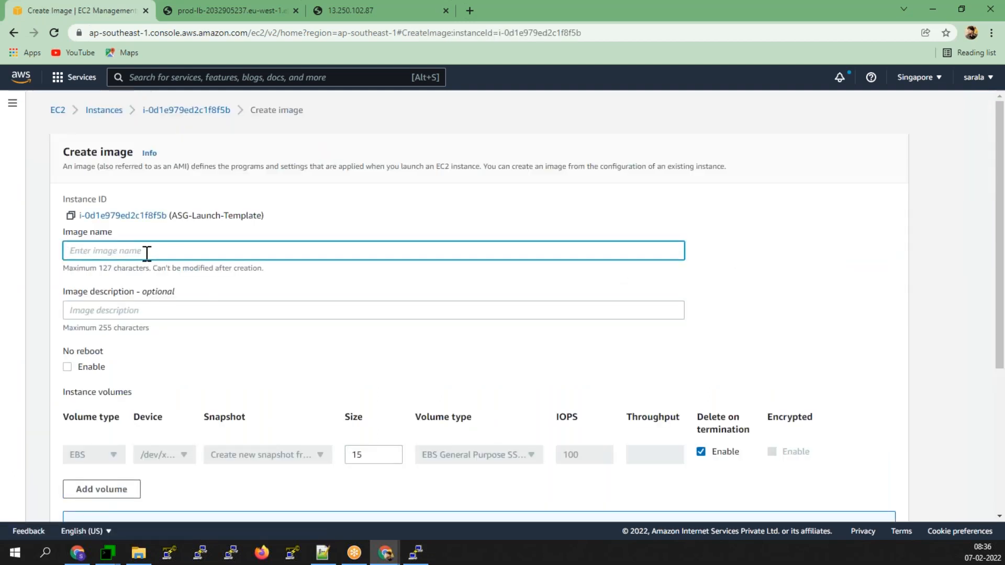
text(prod-as)
key(BackSpace)
key(BackSpace)
text(asg)
scroll(500, 321, down, 5)
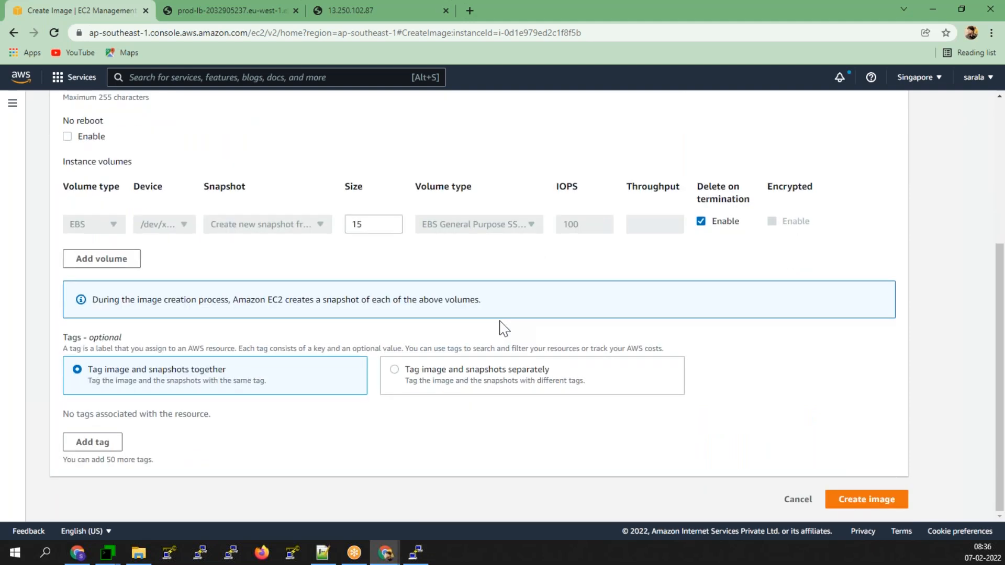
scroll(500, 322, up, 3)
text(-lt)
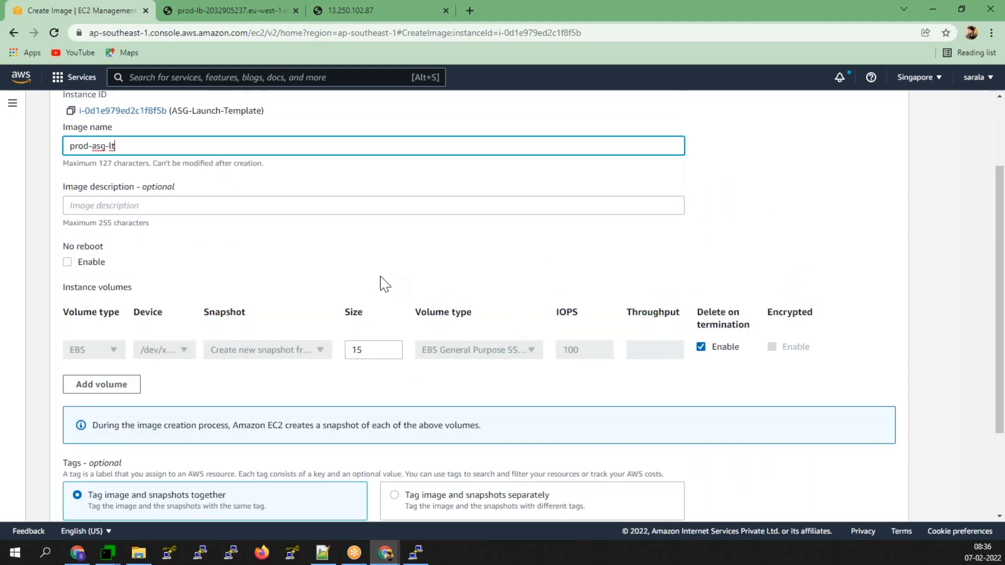
scroll(385, 284, down, 3)
click(867, 500)
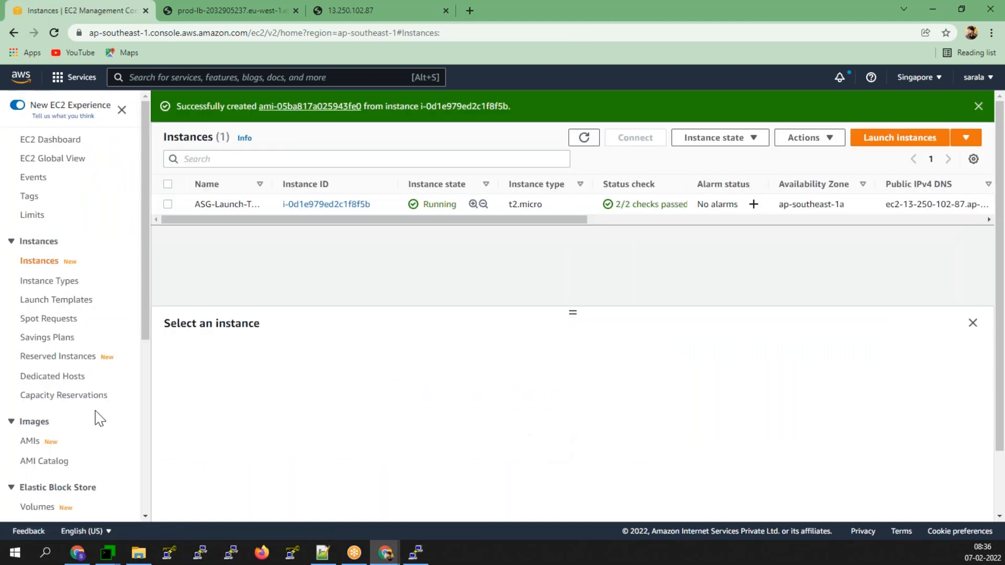
- Refresh the instances list and dismiss the image-created success banner
scroll(97, 419, down, 5)
scroll(95, 417, down, 1)
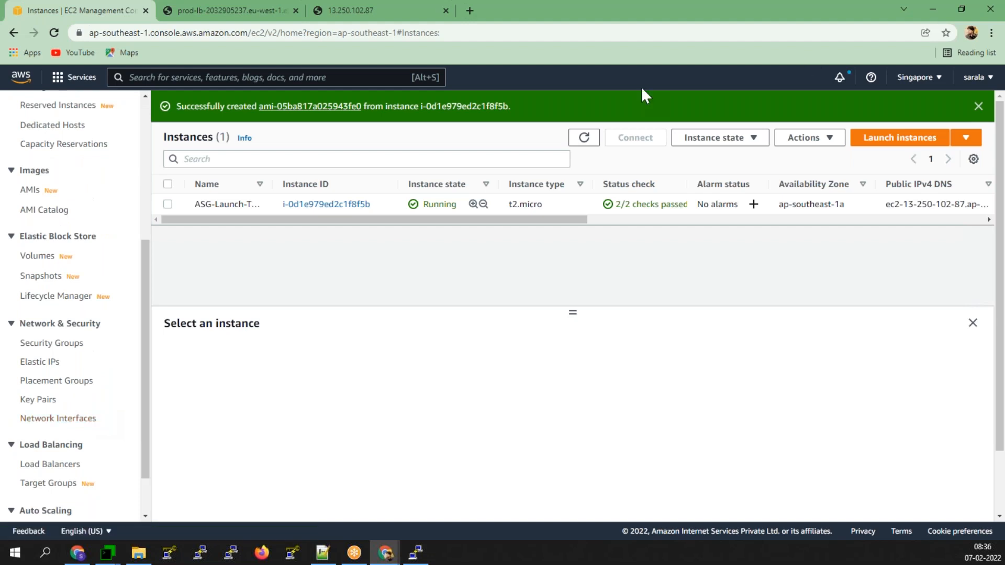
click(584, 137)
click(978, 105)
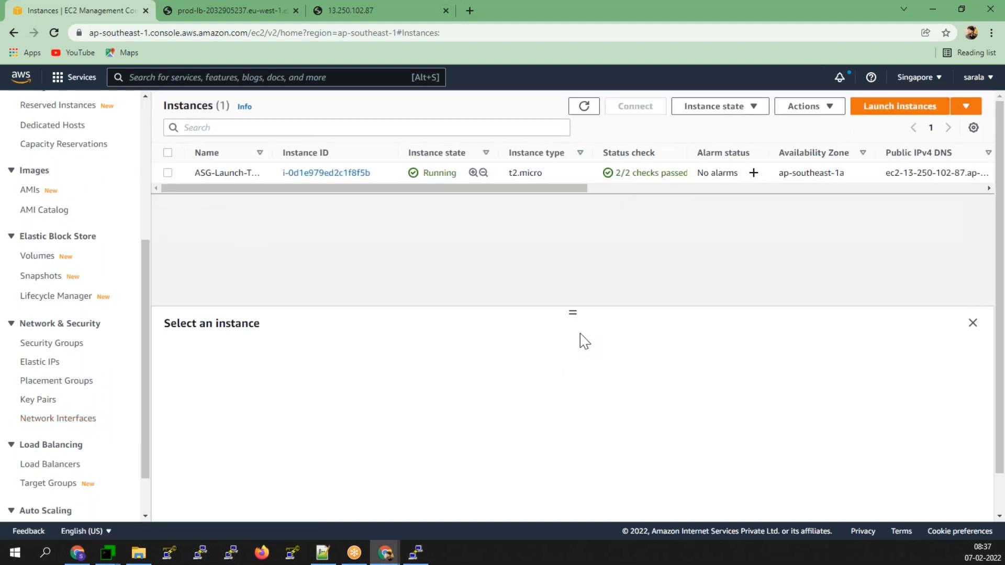
drag(568, 321, 571, 211)
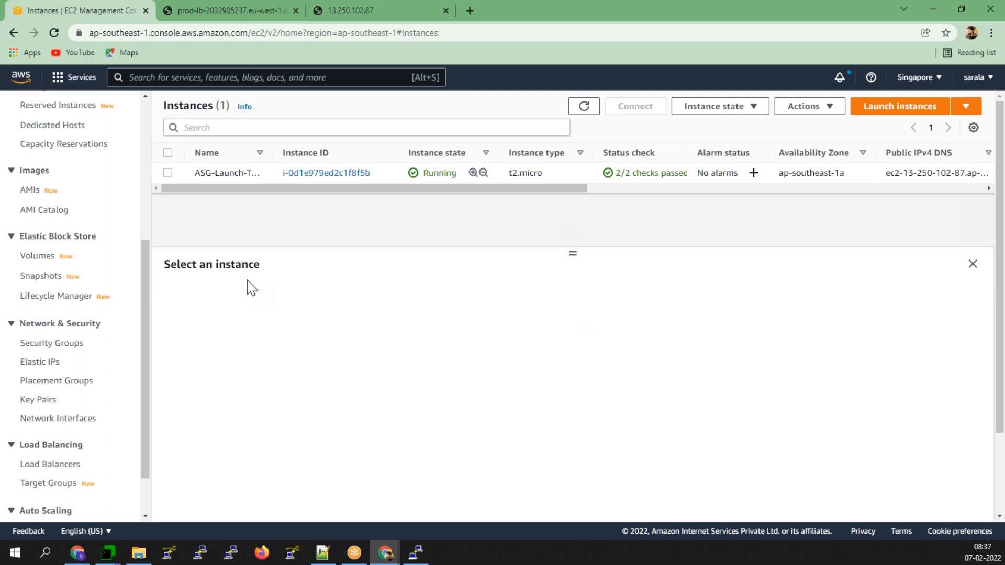
scroll(81, 393, down, 1)
scroll(81, 396, up, 5)
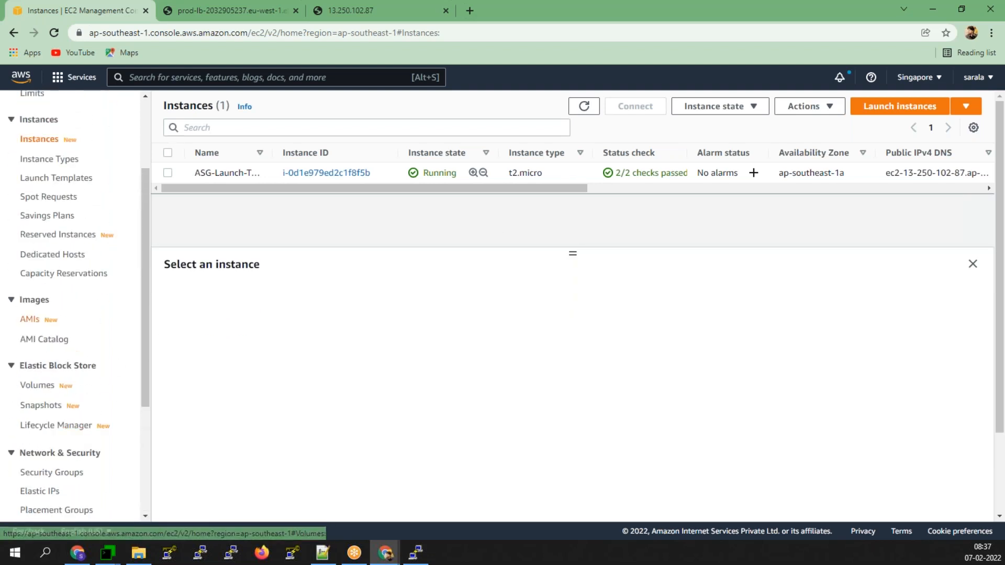
- Open the AMIs list, refresh it, and scroll to prod-asg-lt's Pending status
click(31, 319)
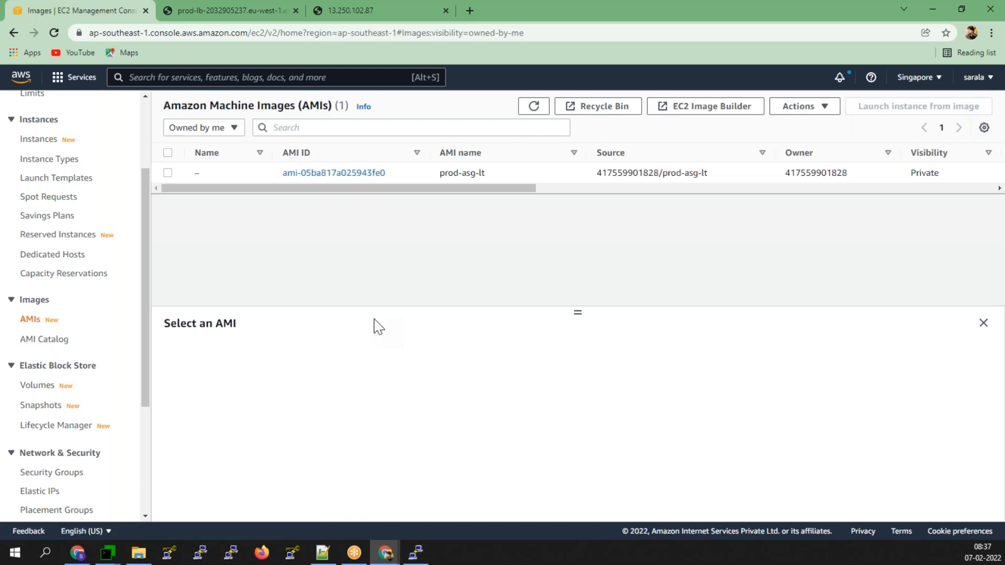
click(534, 108)
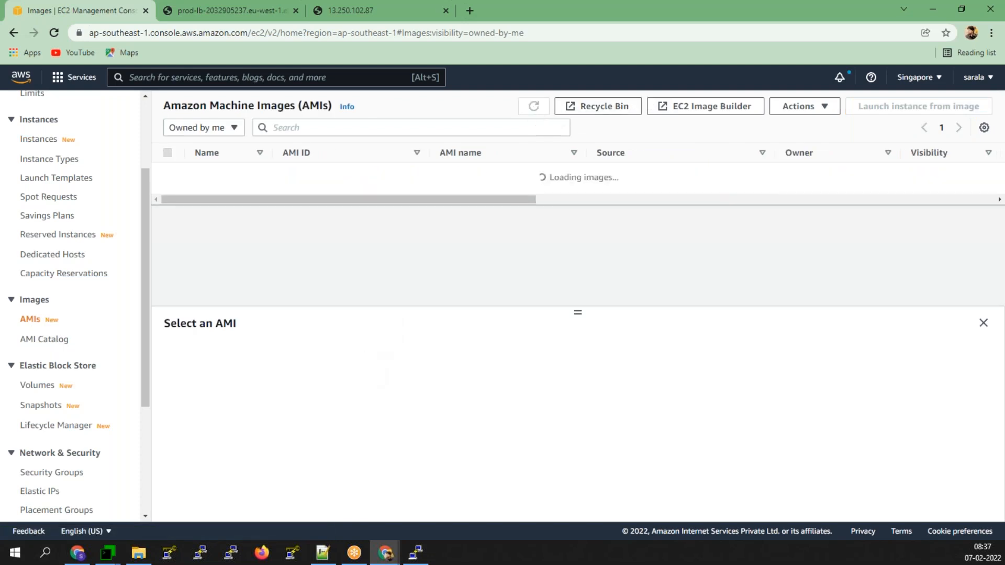
drag(508, 189, 463, 198)
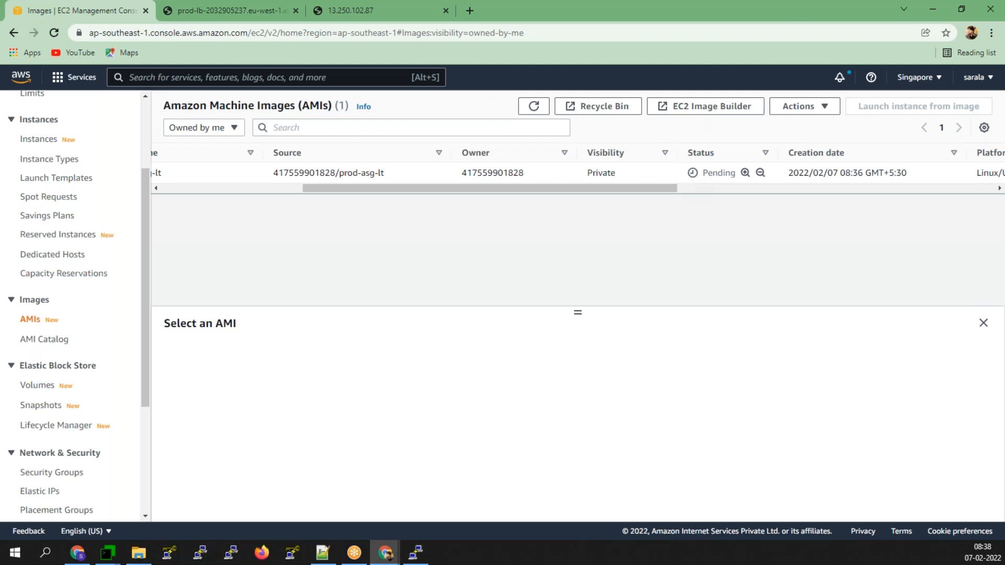
click(533, 107)
click(533, 106)
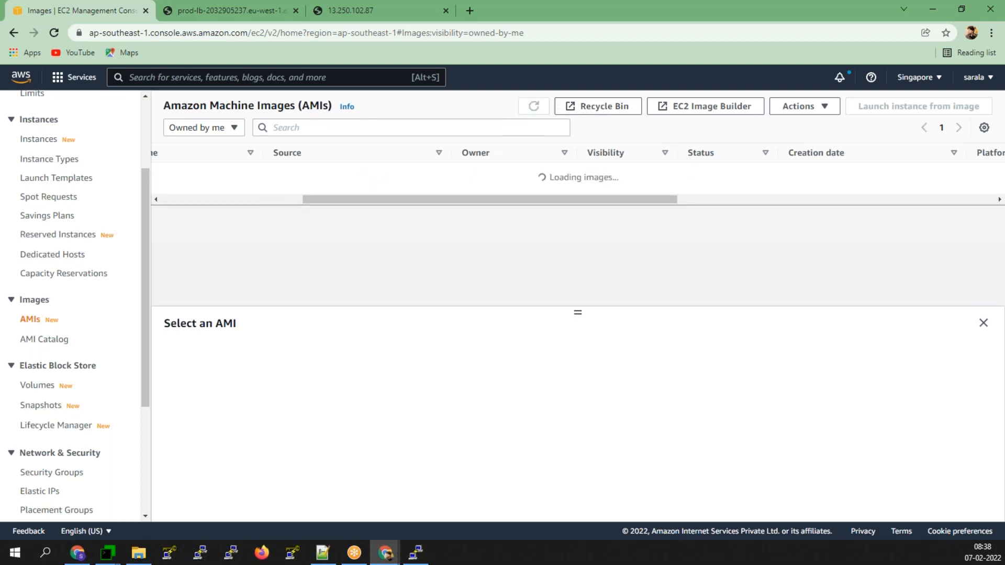
click(534, 106)
click(533, 106)
click(534, 106)
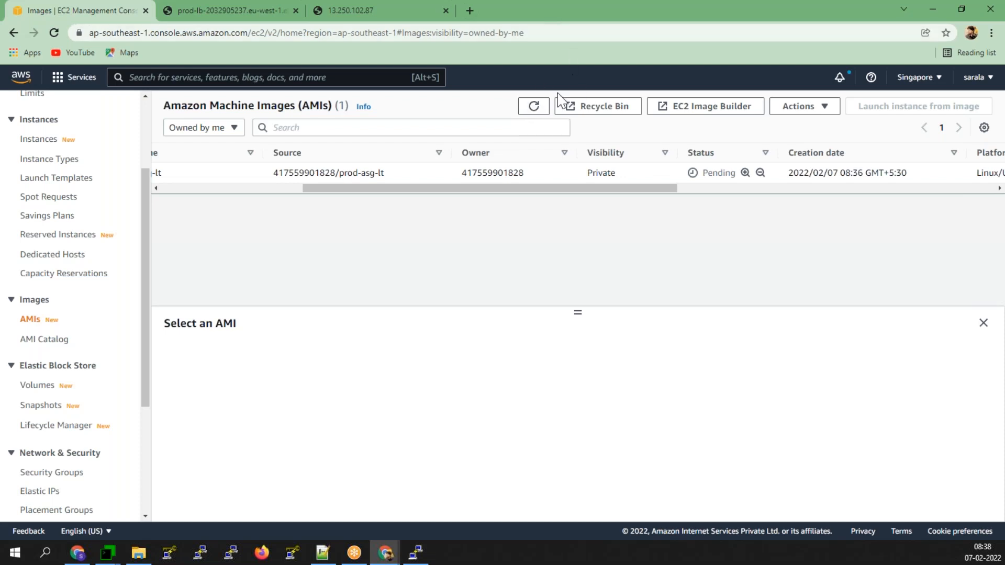
click(533, 107)
click(531, 106)
click(533, 106)
click(533, 106)
click(533, 106)
click(533, 107)
click(532, 107)
click(532, 107)
click(532, 106)
click(533, 106)
click(534, 106)
click(534, 106)
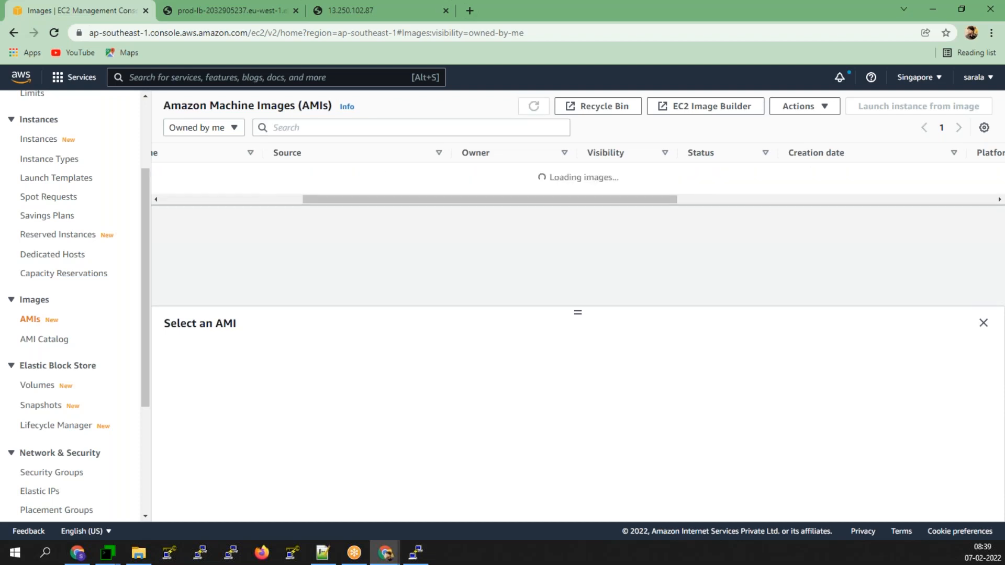
click(534, 106)
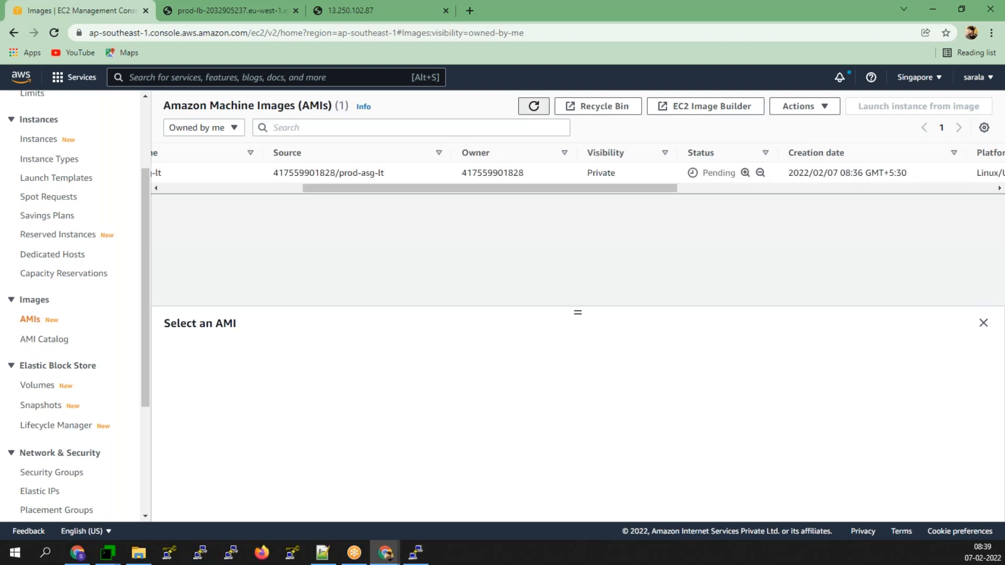
click(527, 111)
click(531, 108)
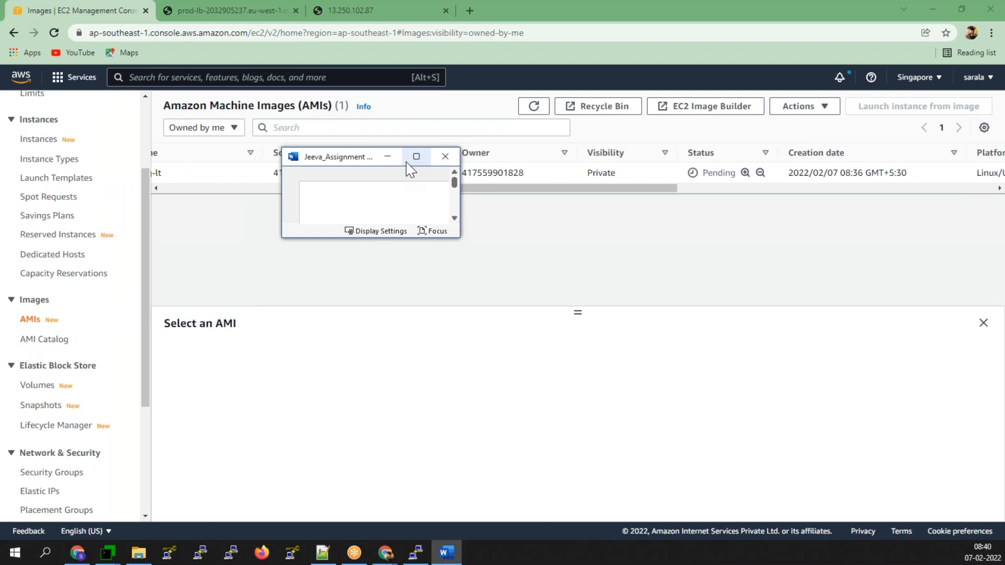
- Read the Word write-up down to Assignment-3's dashboard-creation steps, then minimize Word
click(412, 159)
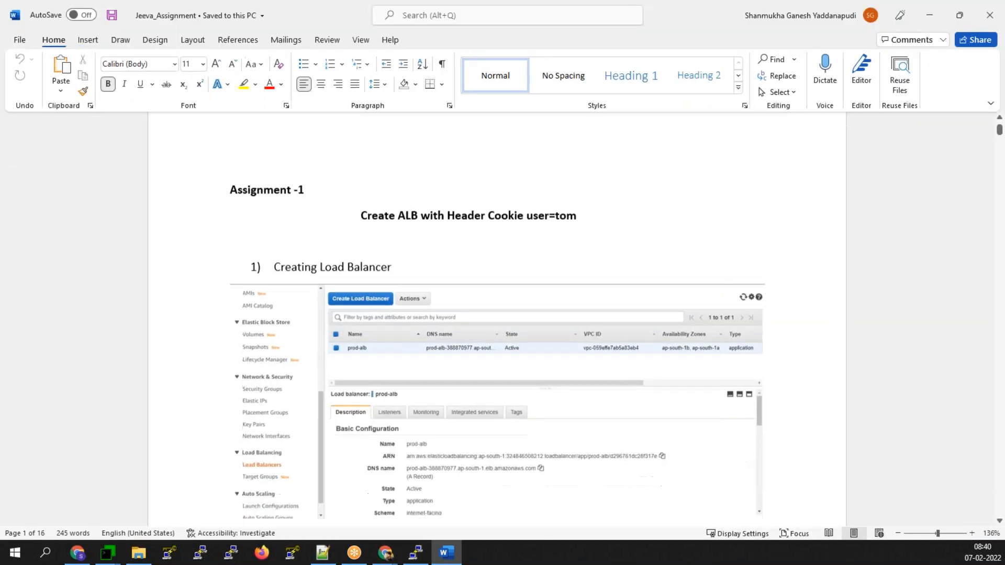
scroll(497, 314, down, 10)
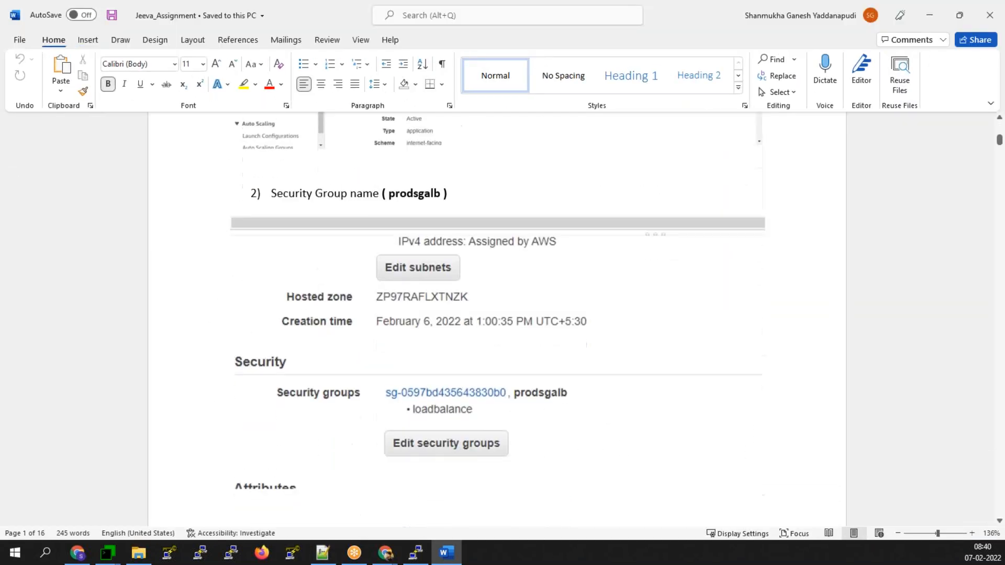
scroll(486, 398, down, 9)
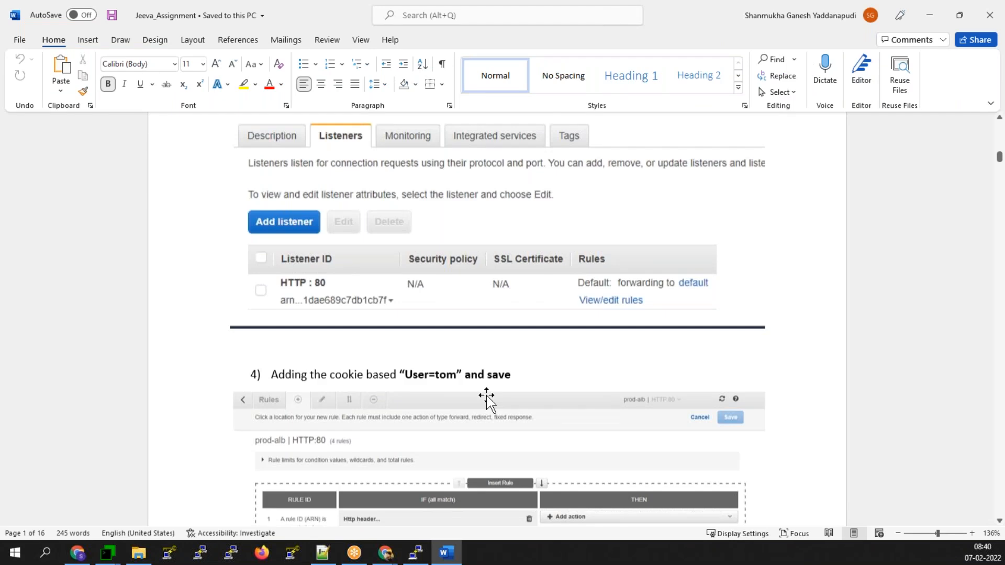
scroll(486, 398, down, 8)
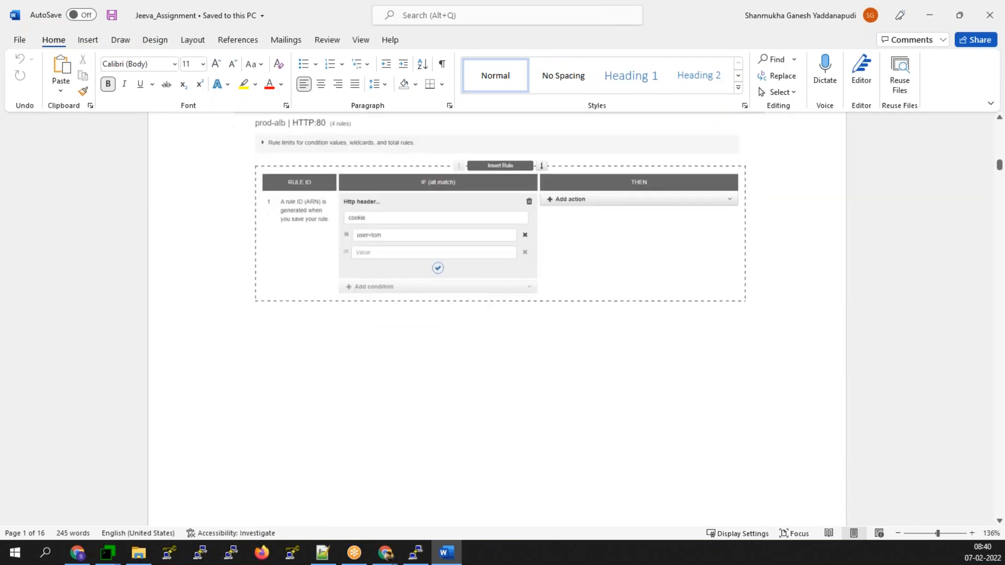
scroll(497, 314, down, 10)
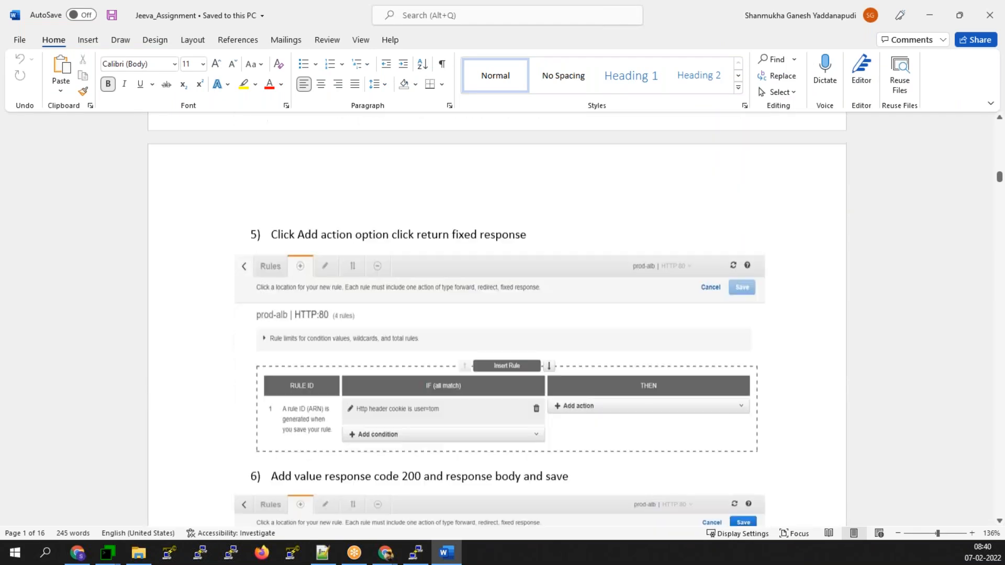
scroll(497, 314, down, 4)
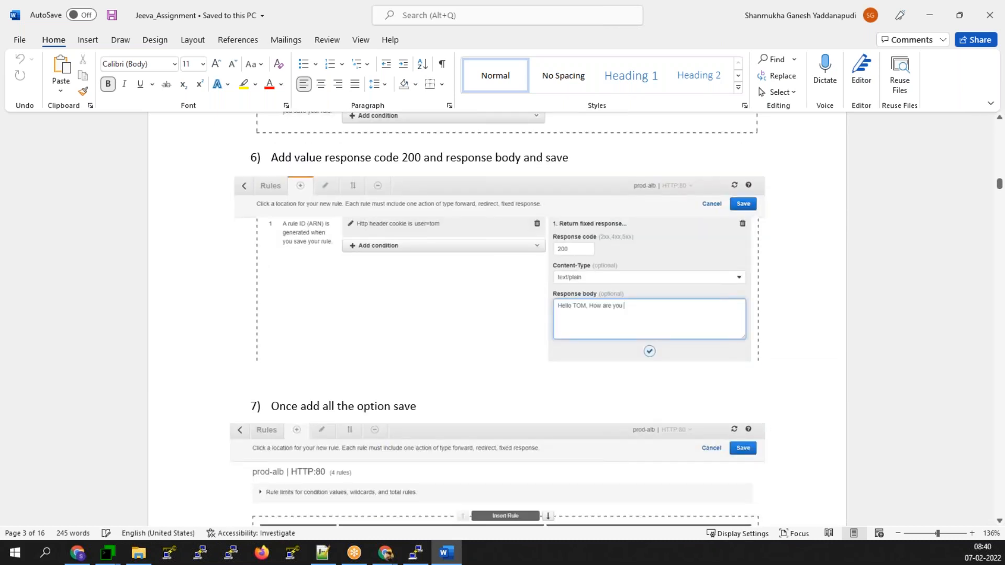
scroll(497, 314, down, 4)
scroll(497, 314, down, 5)
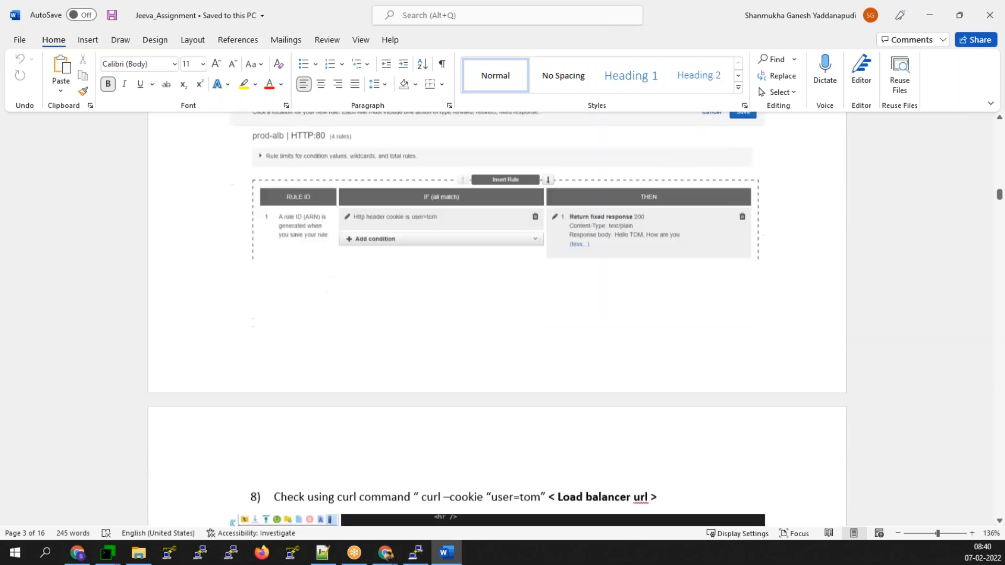
scroll(487, 396, down, 5)
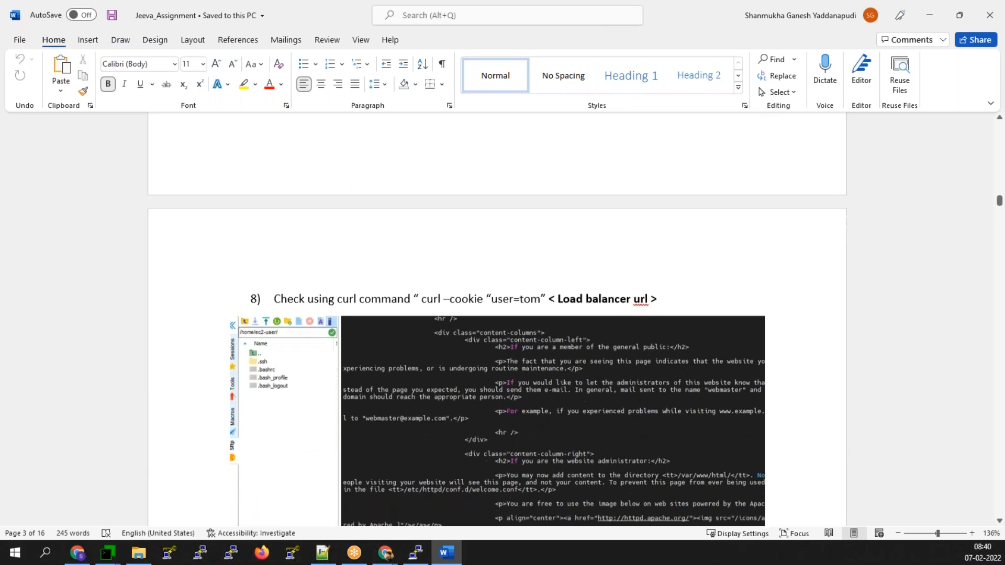
scroll(488, 397, down, 6)
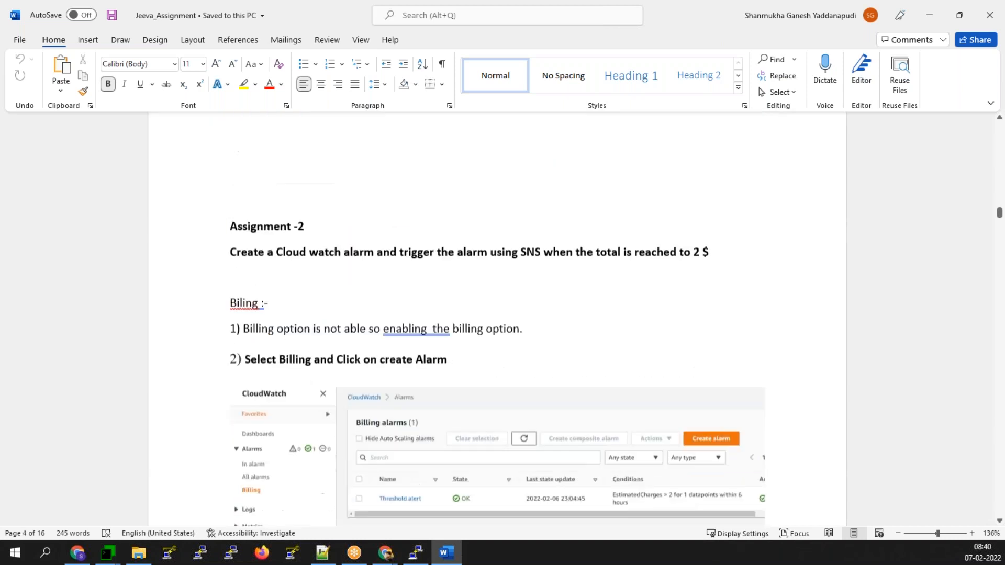
scroll(497, 320, down, 7)
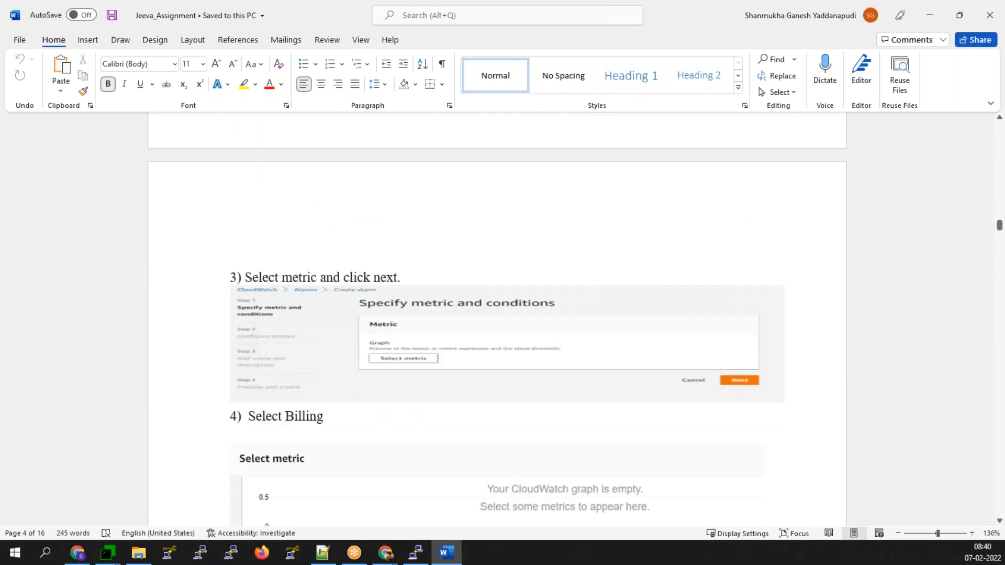
scroll(506, 320, down, 2)
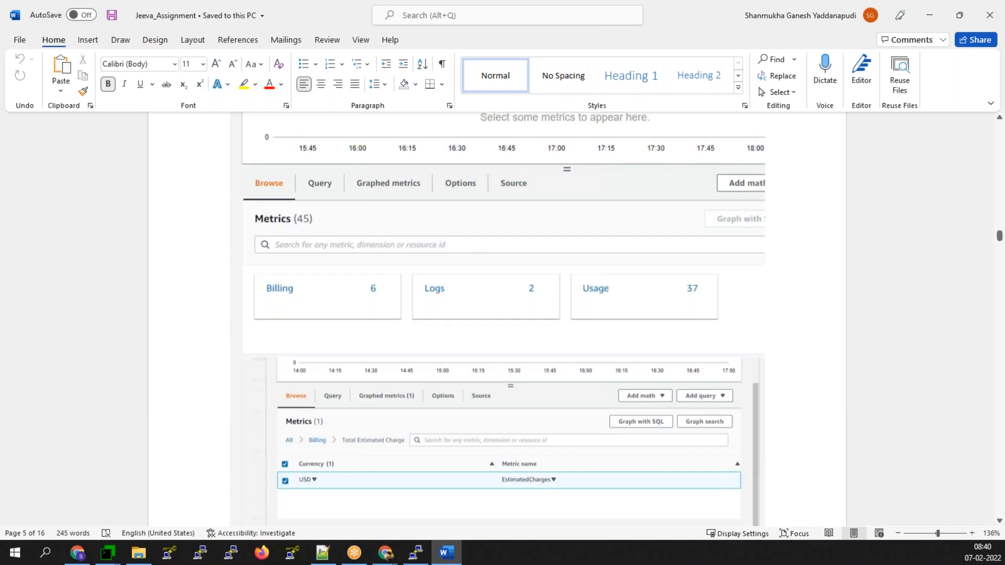
scroll(486, 397, down, 8)
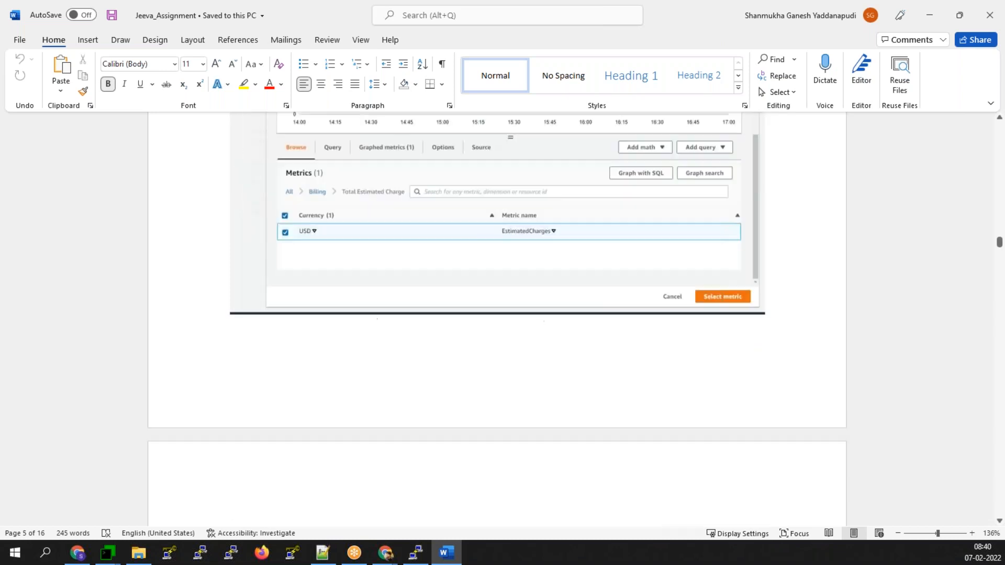
scroll(487, 404, down, 1)
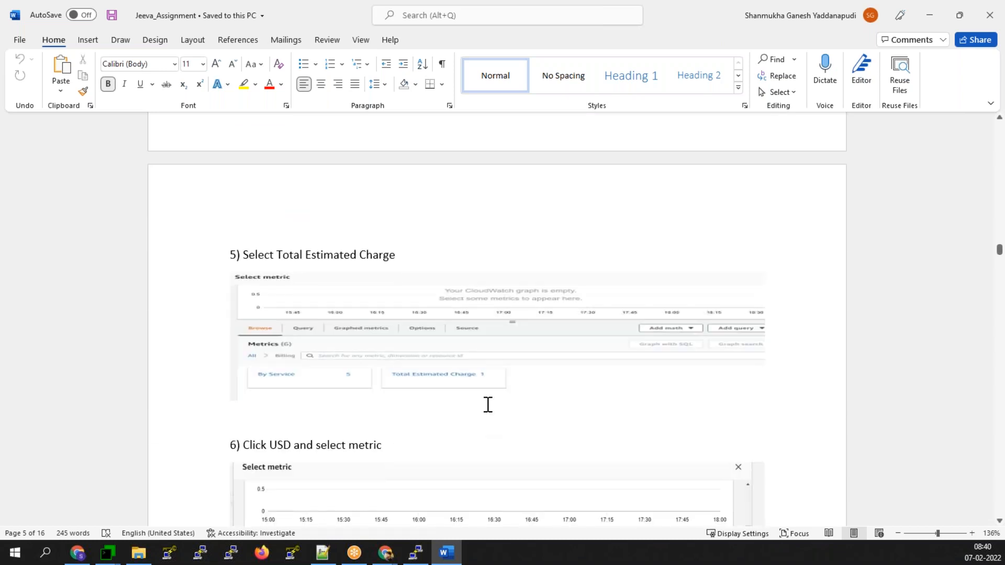
scroll(487, 404, down, 3)
scroll(487, 403, down, 5)
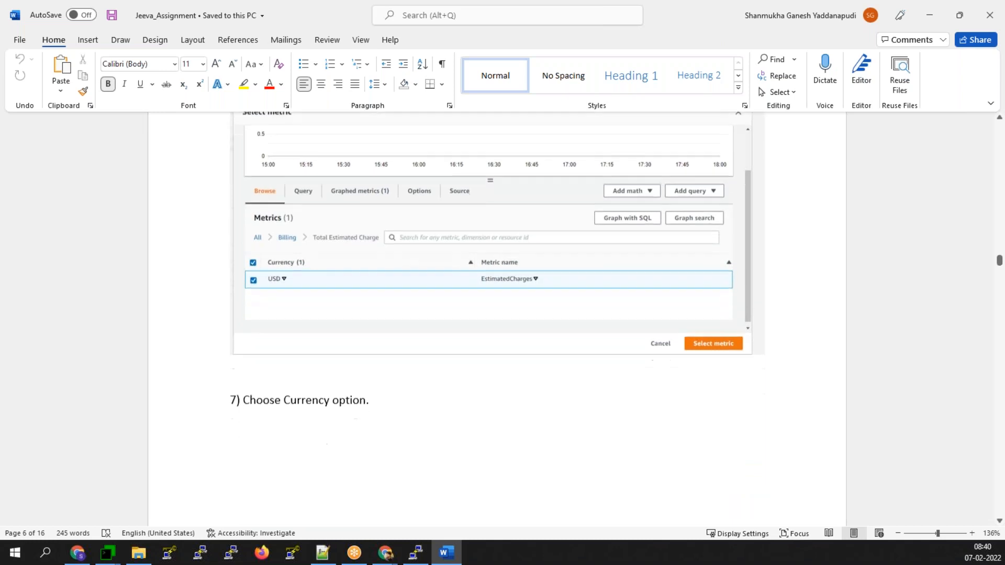
scroll(487, 403, down, 1)
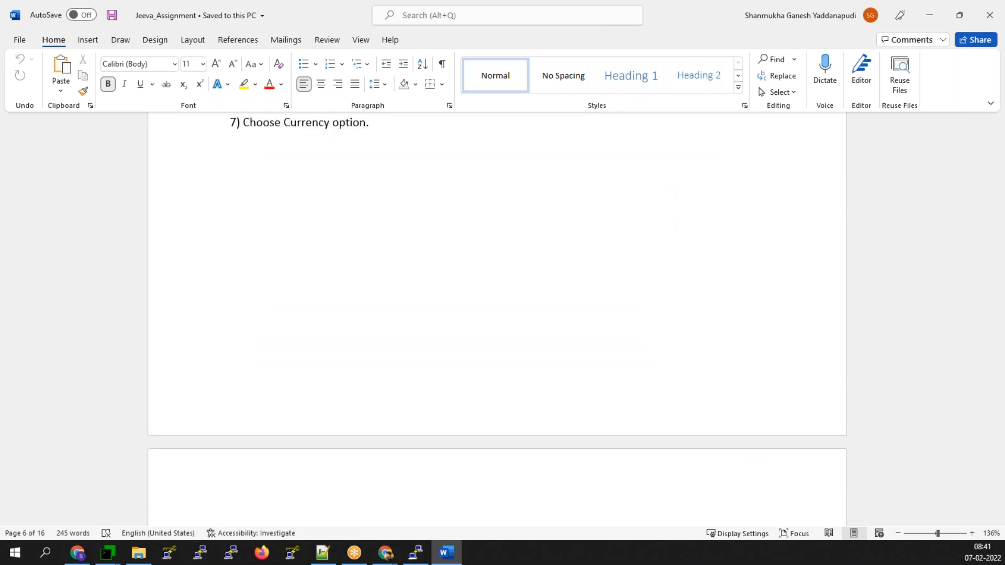
scroll(441, 356, down, 4)
scroll(441, 373, down, 2)
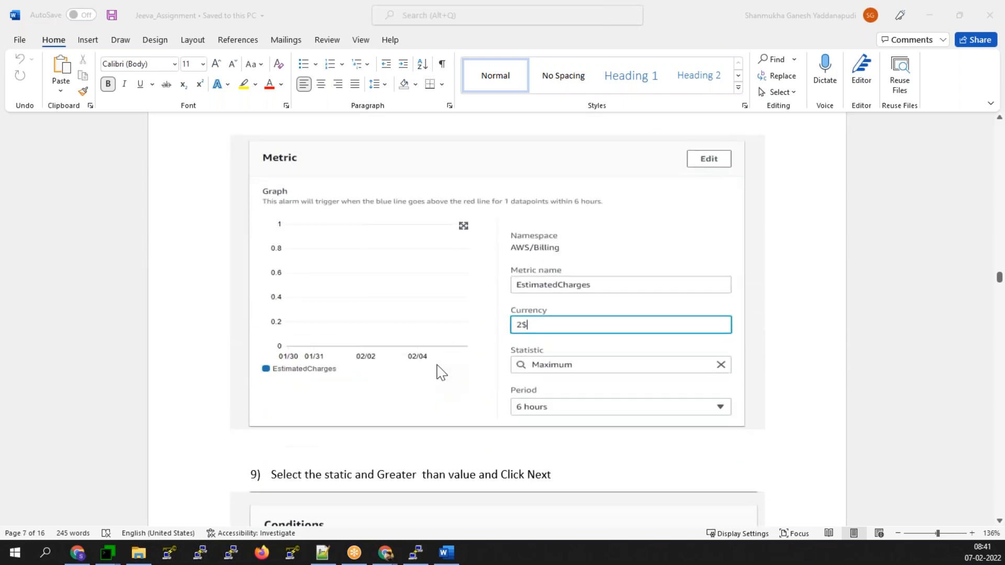
scroll(442, 373, down, 6)
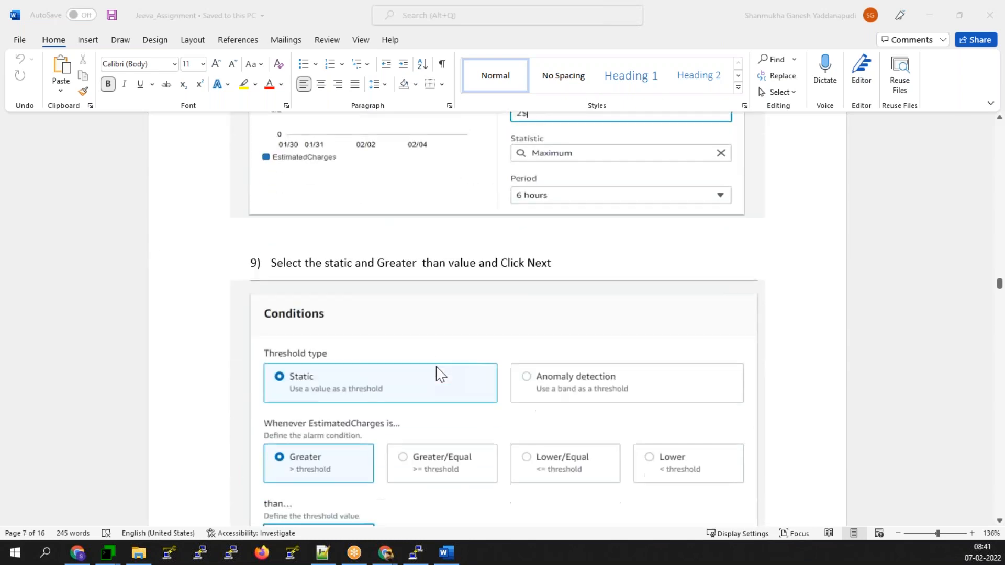
scroll(441, 373, down, 2)
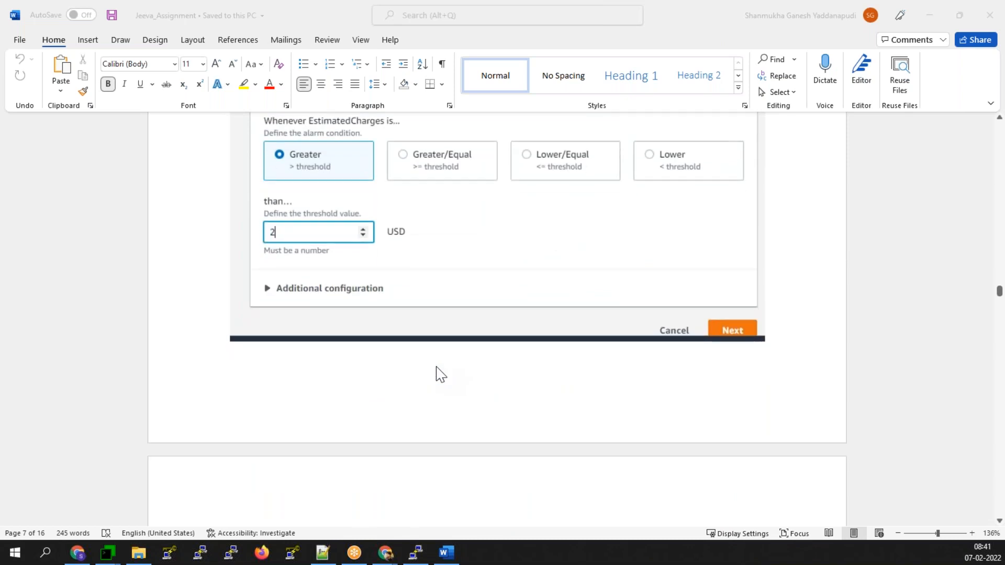
scroll(441, 374, down, 5)
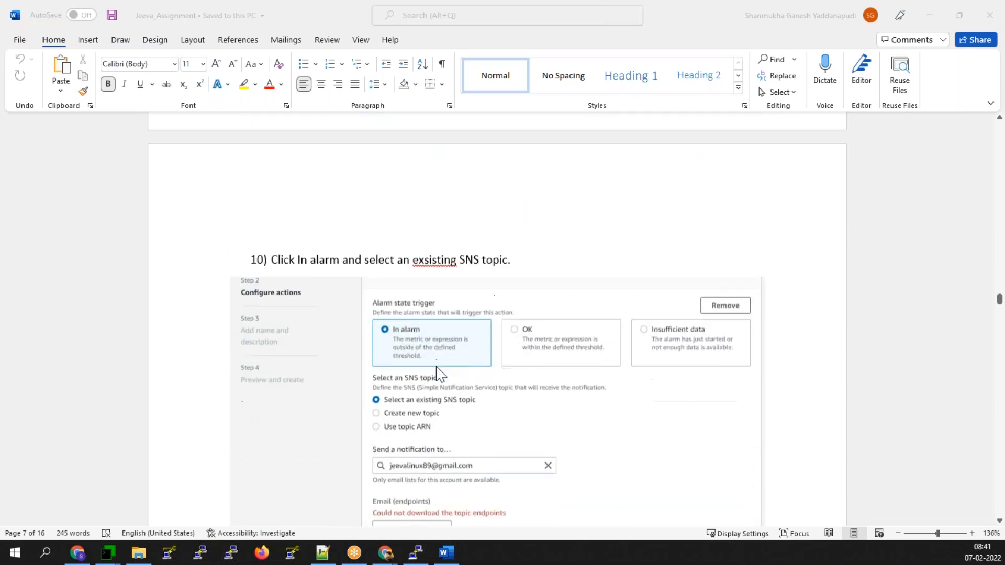
scroll(440, 374, down, 5)
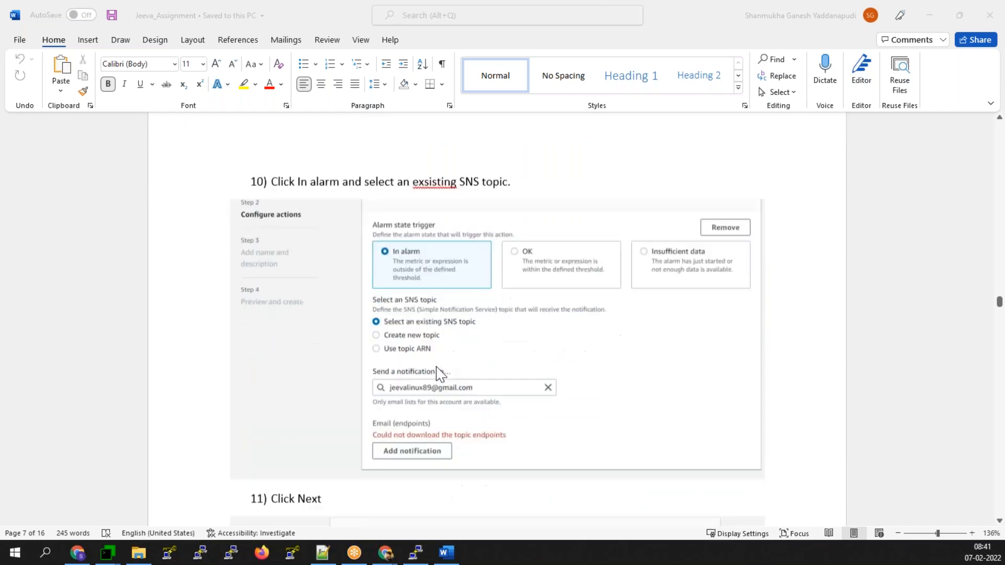
scroll(440, 374, down, 6)
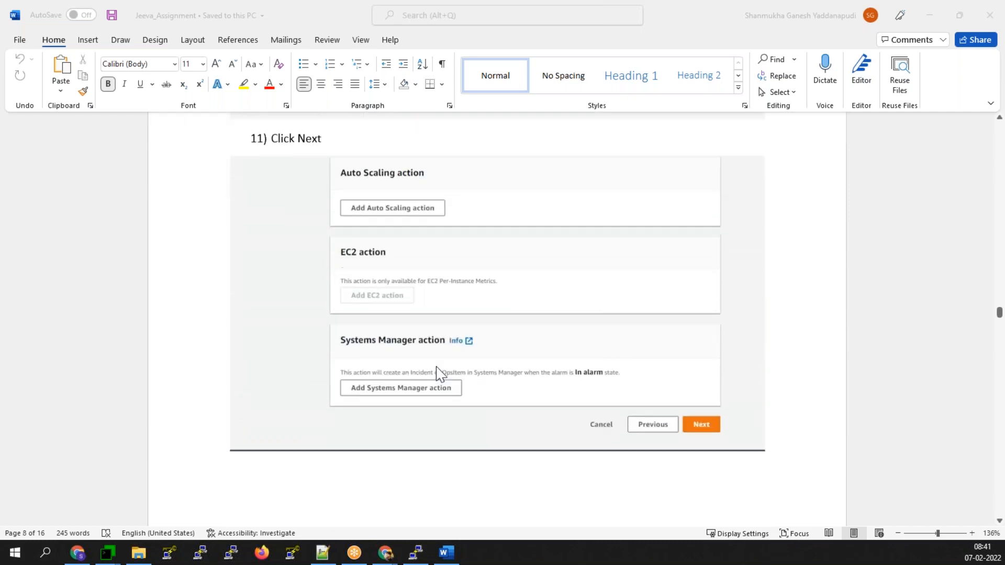
scroll(669, 278, down, 5)
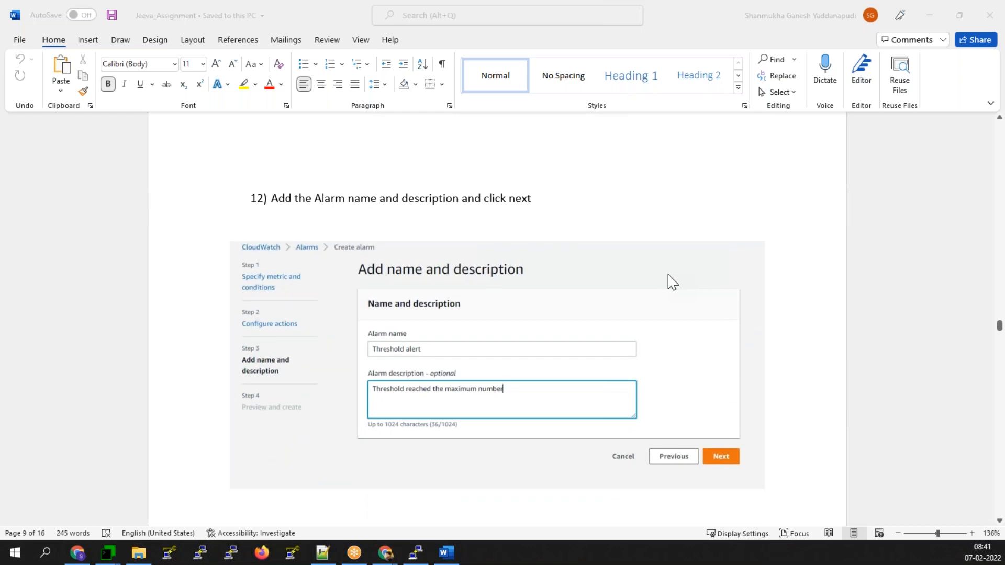
scroll(673, 282, down, 5)
scroll(671, 291, down, 10)
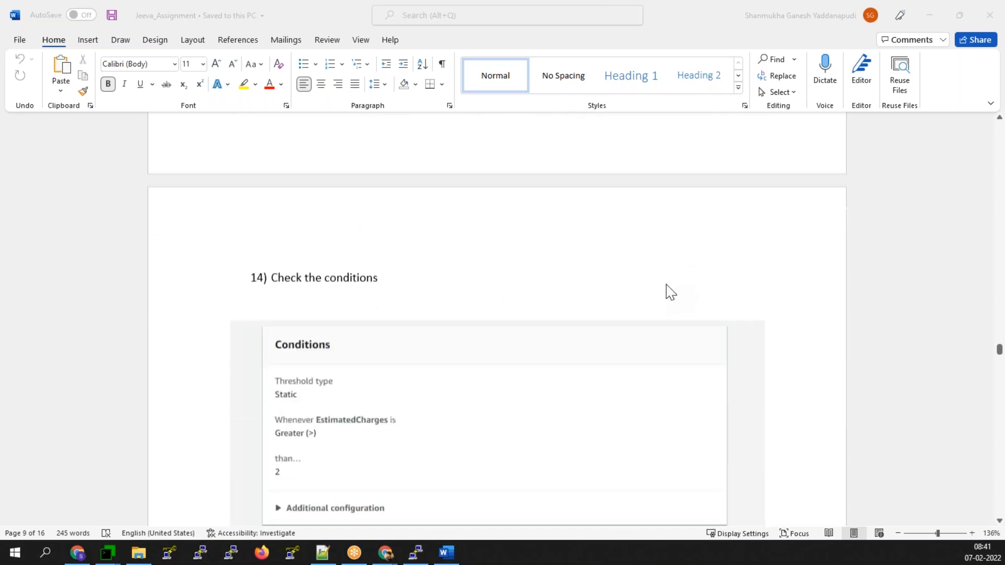
scroll(670, 291, down, 7)
scroll(671, 292, down, 7)
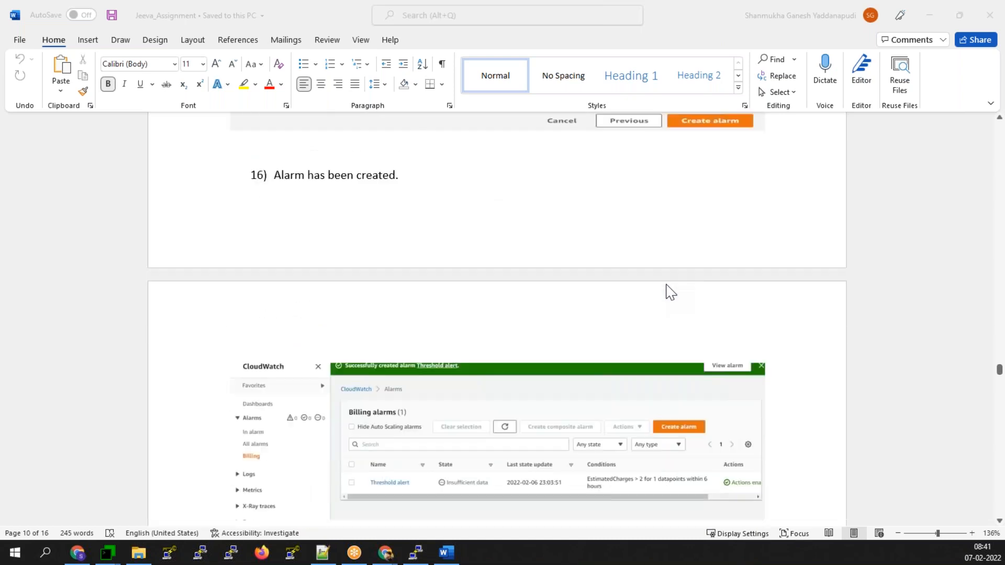
scroll(671, 292, down, 2)
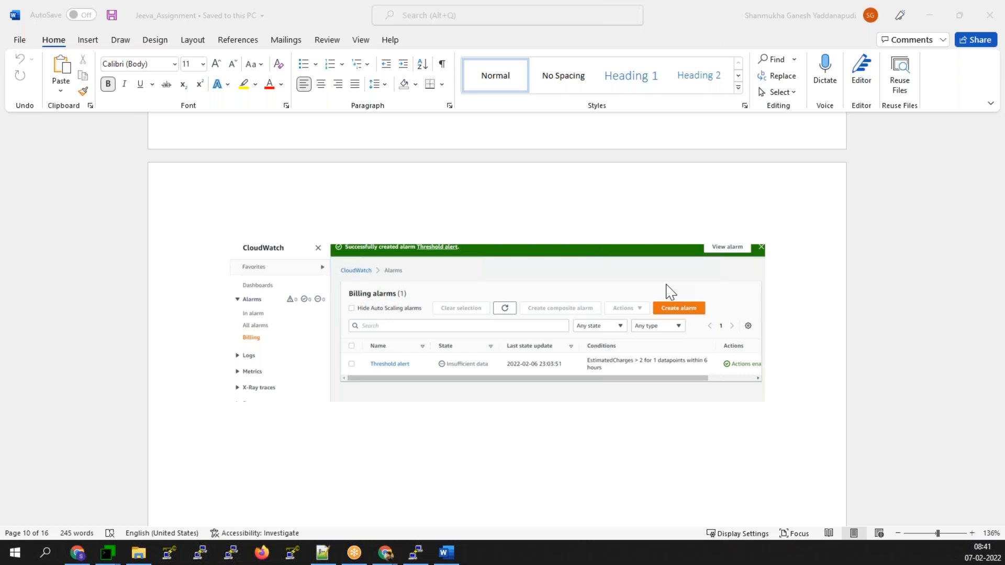
scroll(670, 292, down, 2)
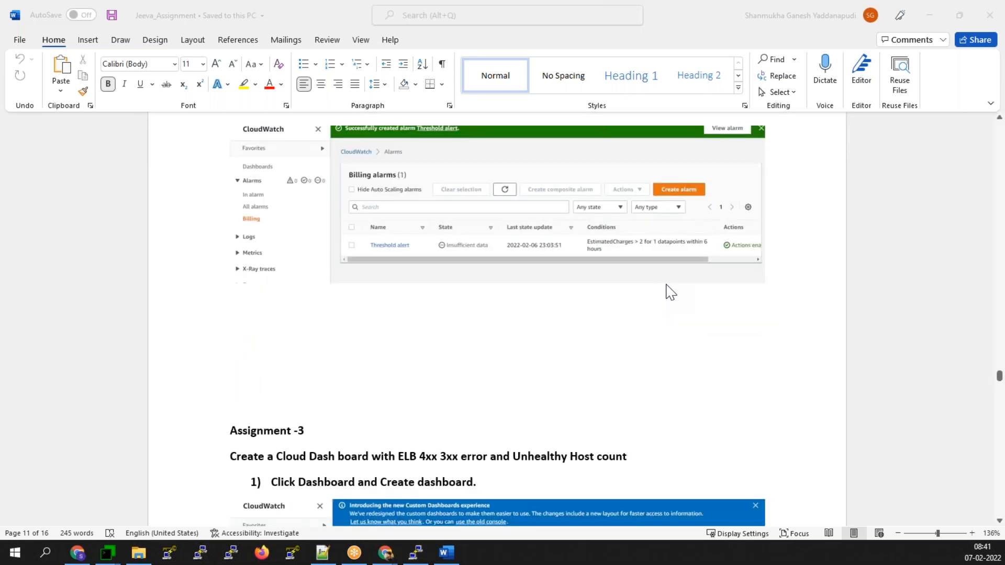
scroll(670, 292, down, 10)
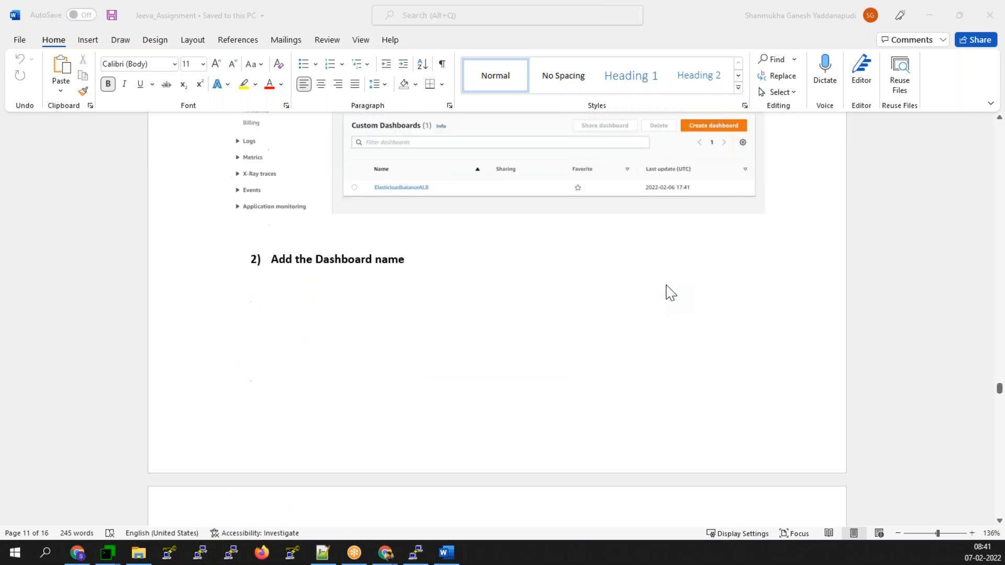
scroll(671, 292, down, 1)
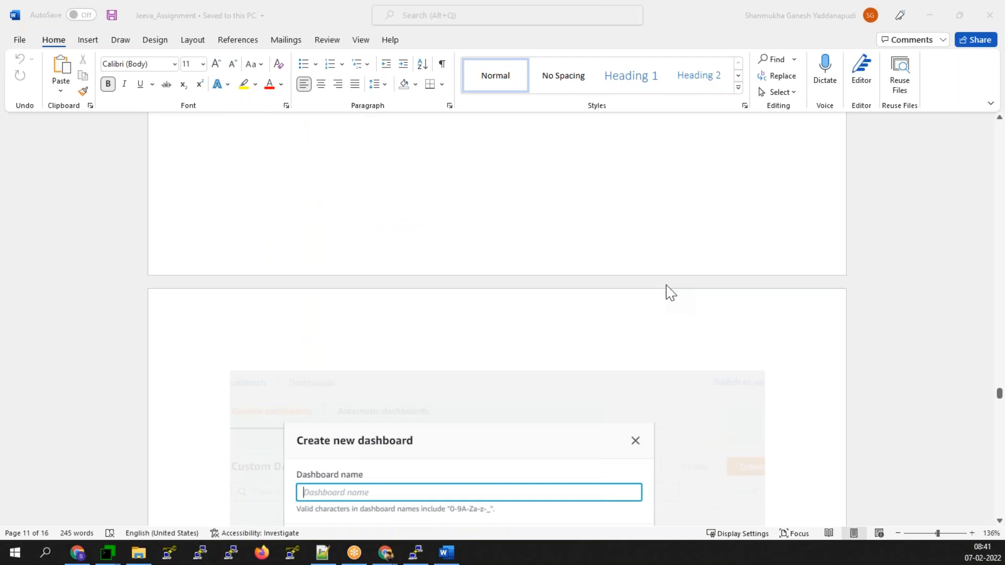
scroll(670, 292, down, 4)
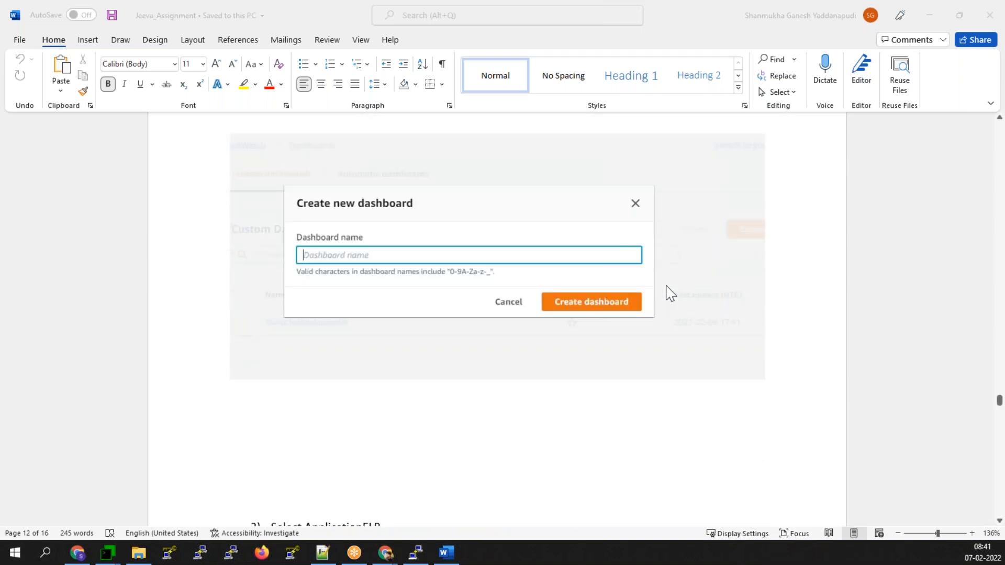
scroll(675, 290, down, 2)
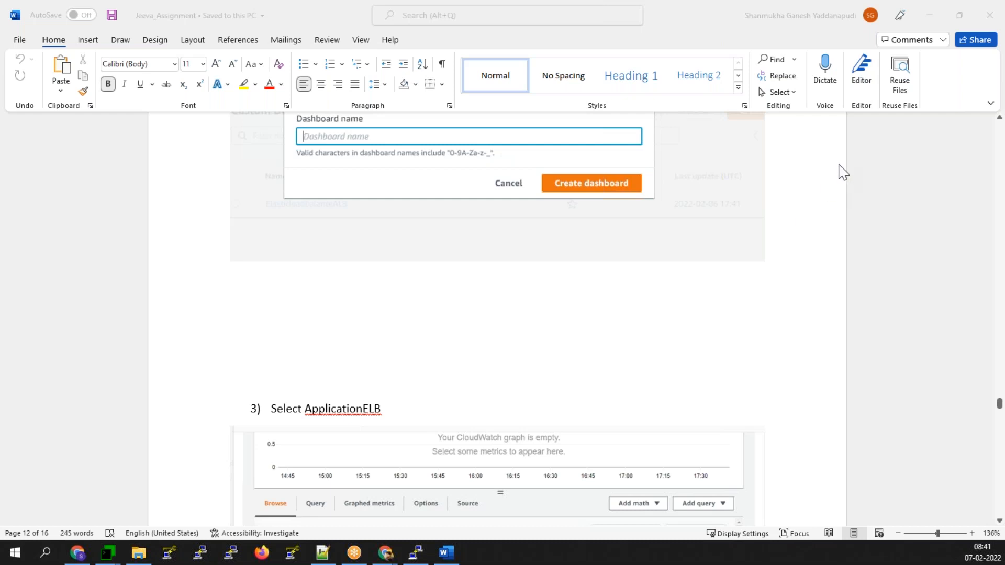
click(937, 23)
click(938, 23)
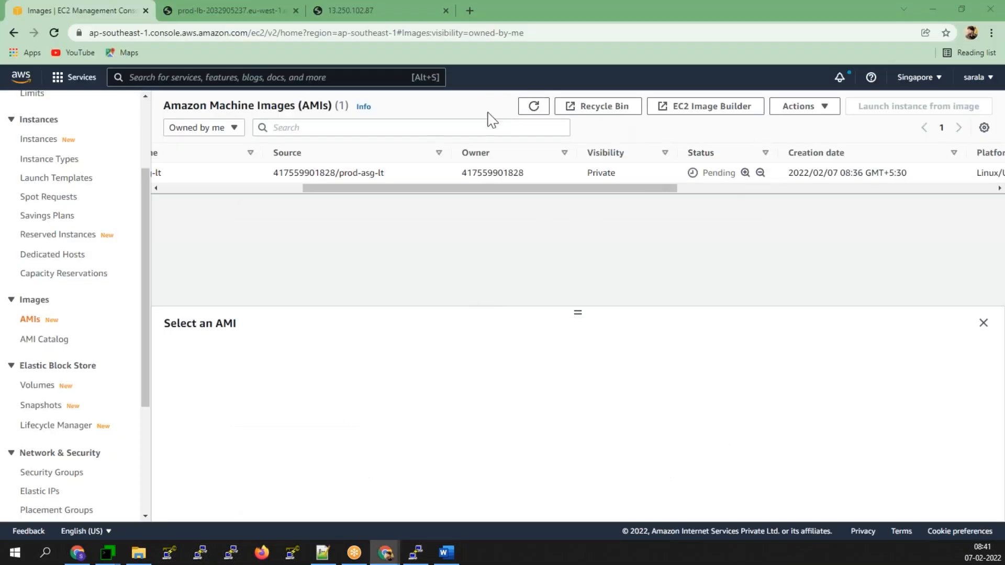
- Refresh the owned AMIs list until prod-asg-lt shows Available, then bring up the Jan.txt notes
click(526, 111)
click(330, 561)
- Read down through the Jan.txt Elastic IP notes, then minimize Notepad++ to reveal the AMIs page
scroll(286, 515, down, 10)
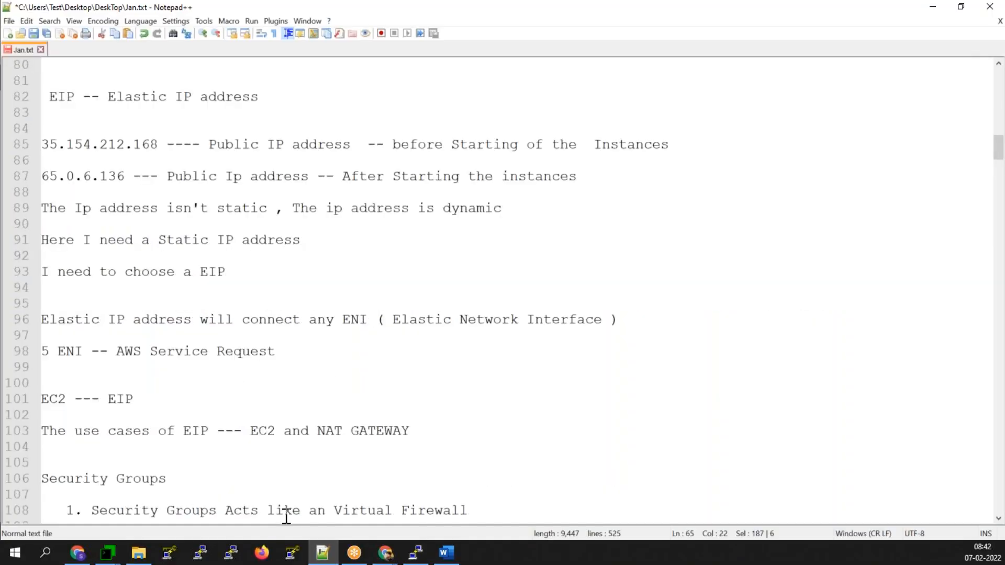
scroll(286, 516, down, 20)
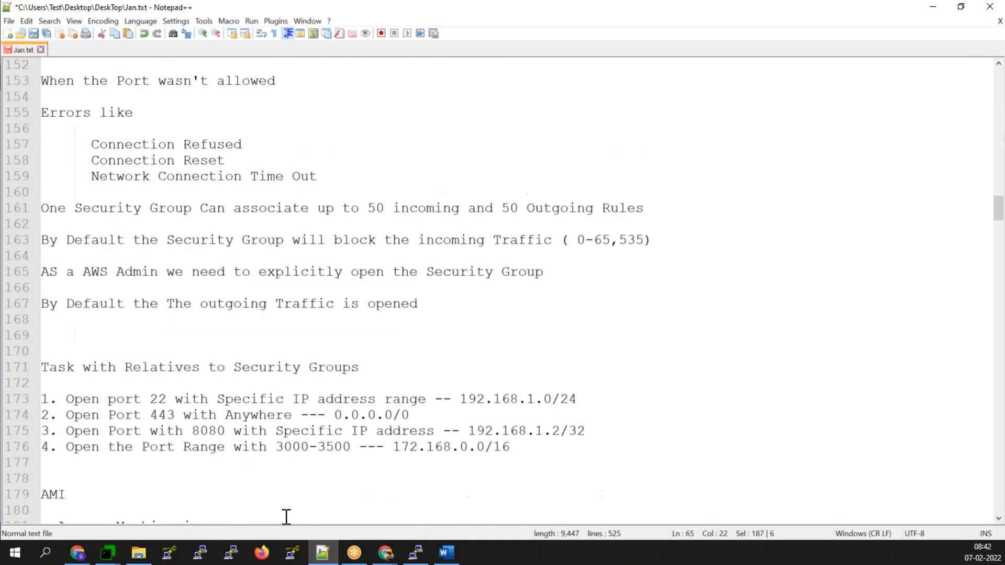
scroll(286, 516, down, 5)
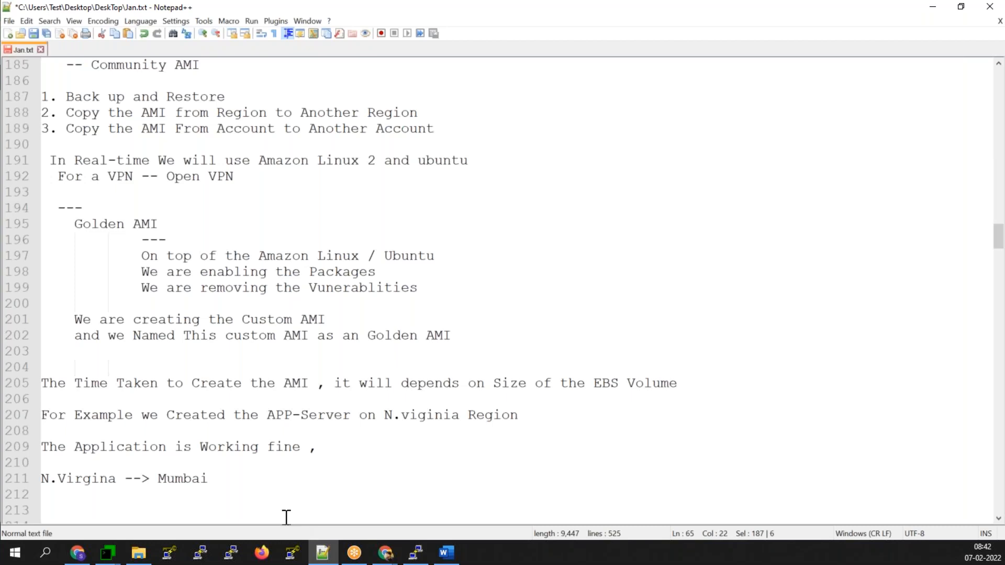
scroll(285, 517, down, 11)
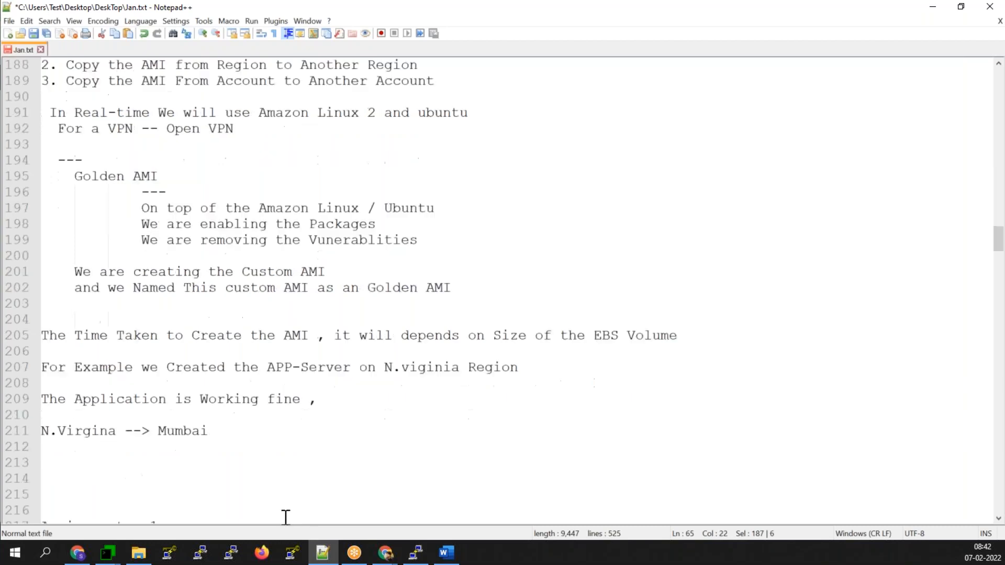
scroll(286, 517, down, 20)
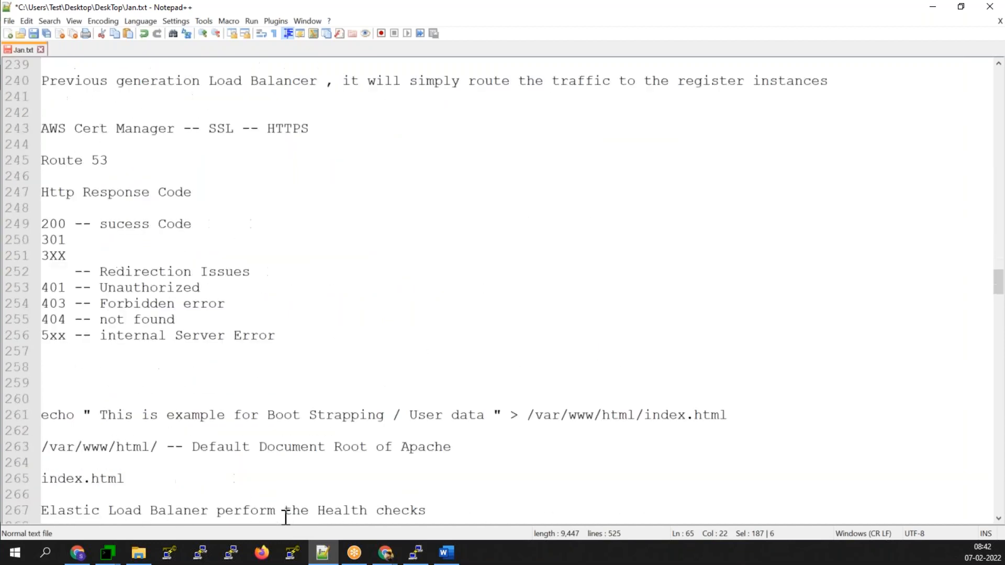
scroll(286, 517, down, 4)
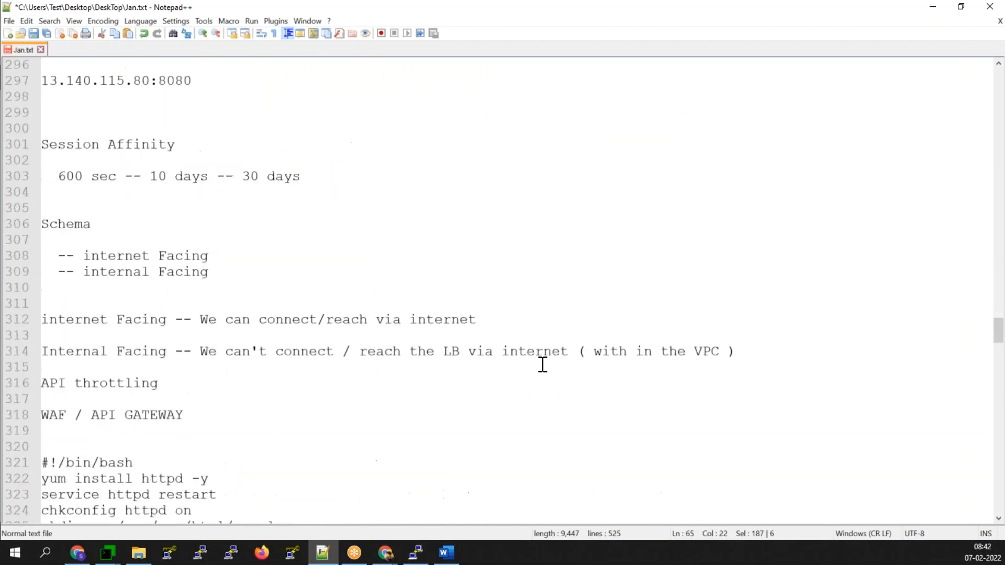
click(935, 6)
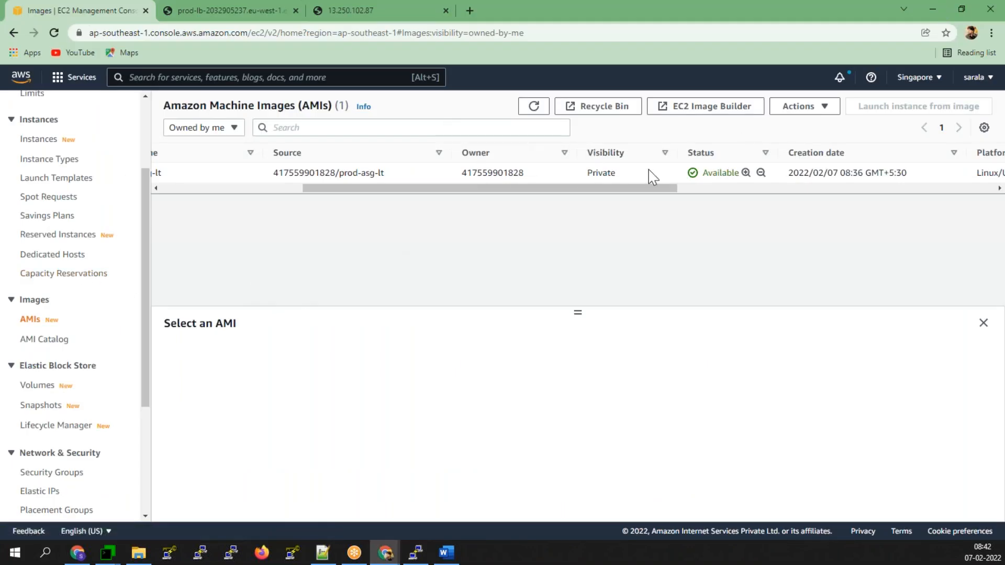
- Terminate the running ASG-Launch-Template instance from the EC2 Instances list, then return to Jan.txt
scroll(80, 293, up, 2)
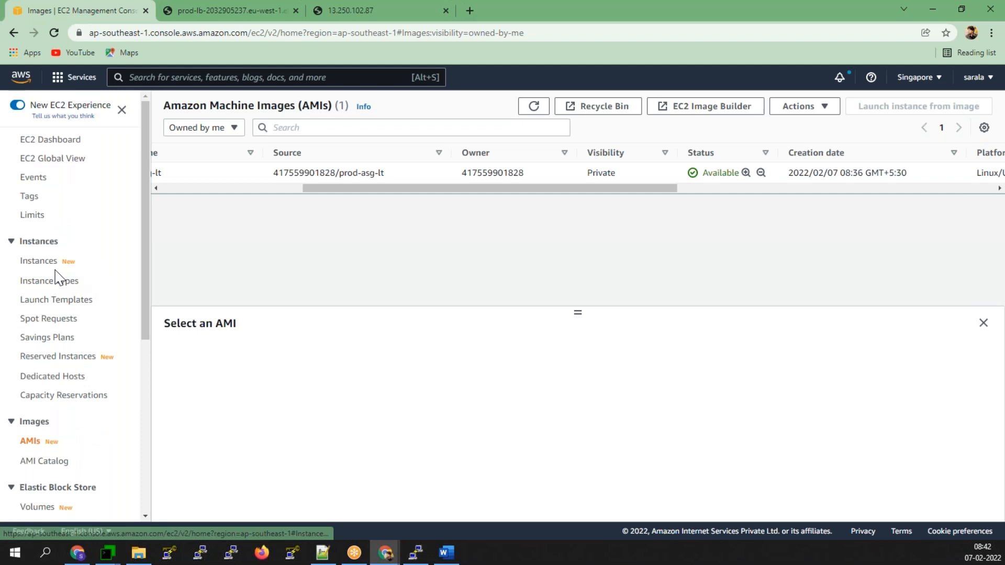
click(47, 251)
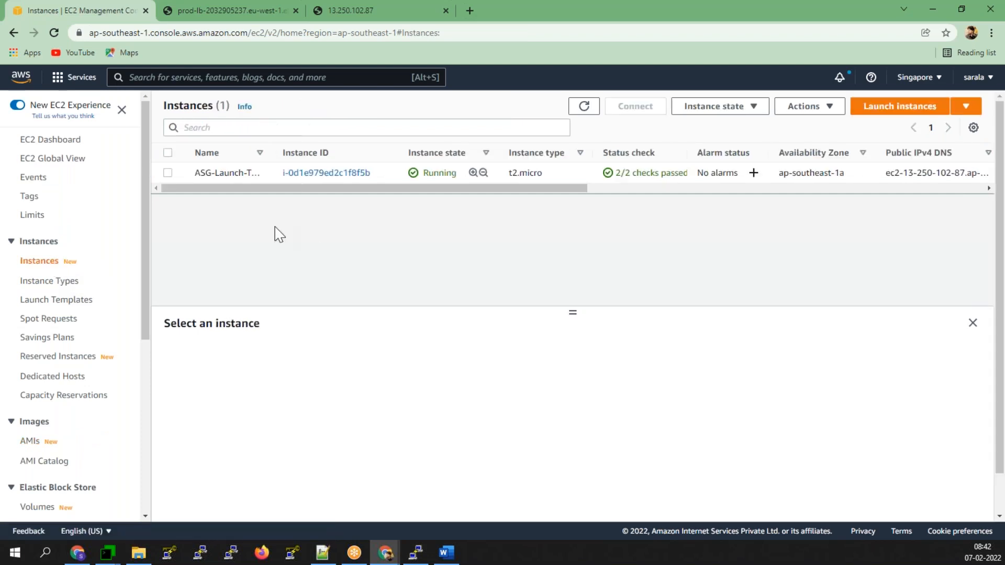
click(168, 174)
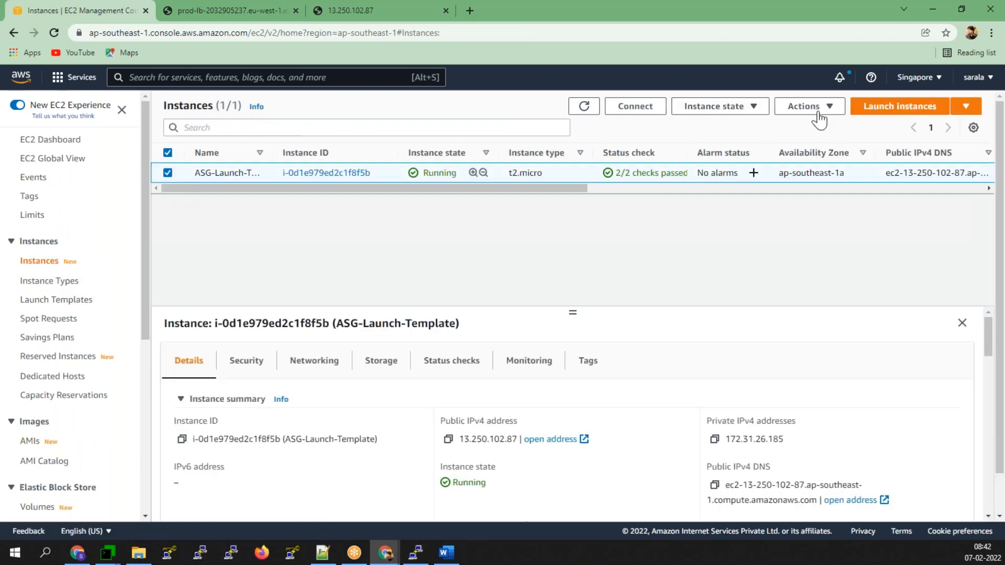
click(714, 107)
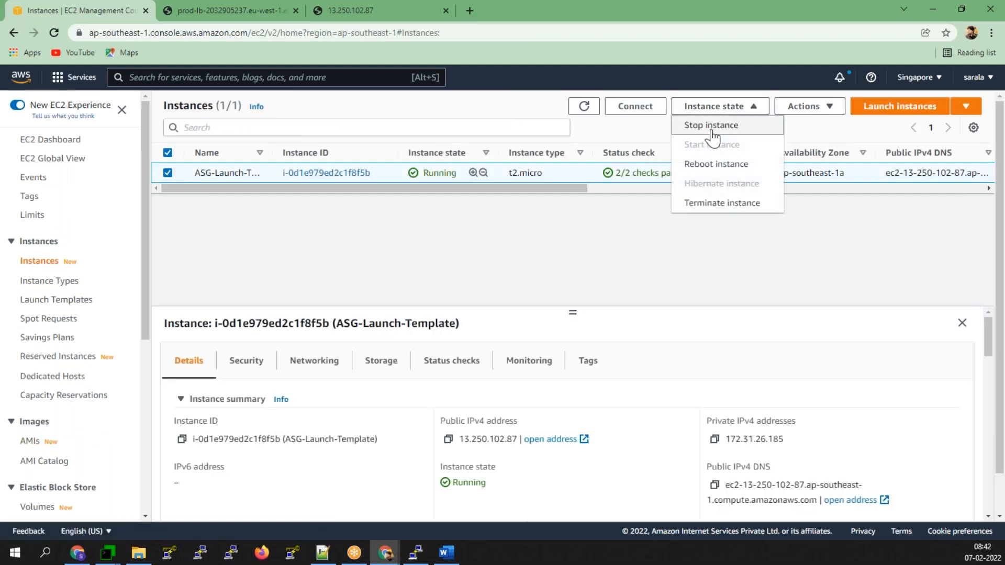
click(705, 205)
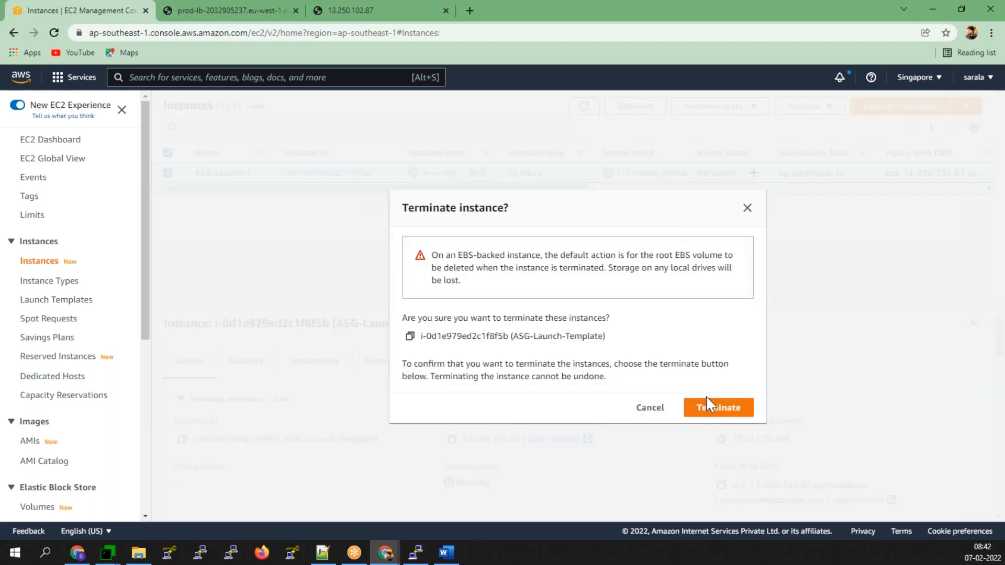
click(711, 411)
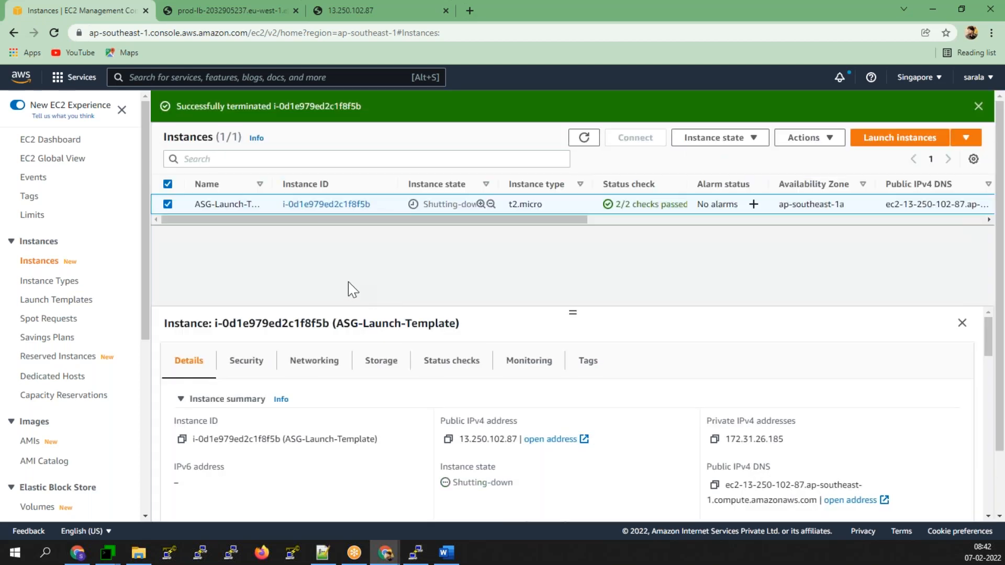
click(317, 550)
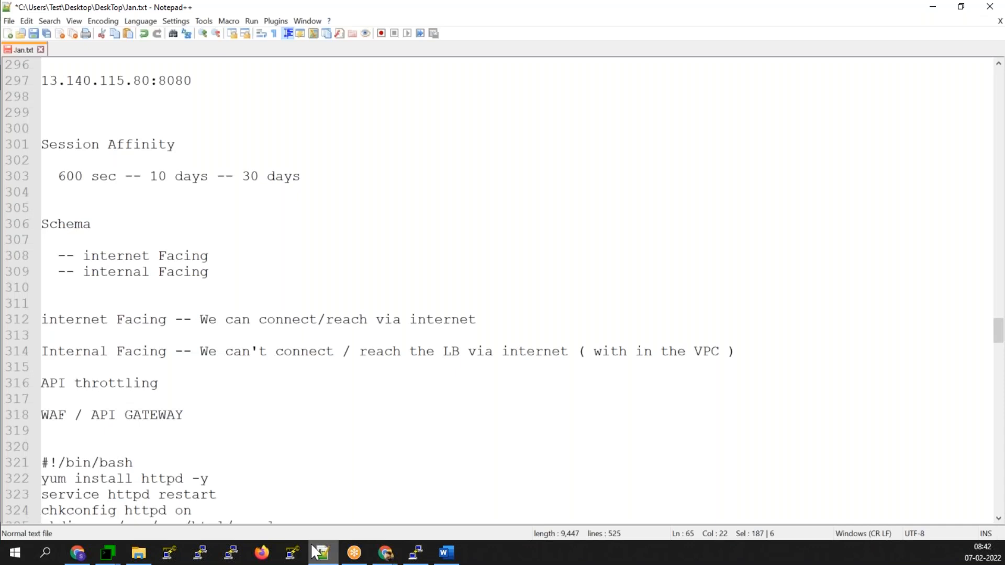
- Find the Assignment : 2 section in Jan.txt and place the cursor on empty line 460
scroll(329, 200, down, 4)
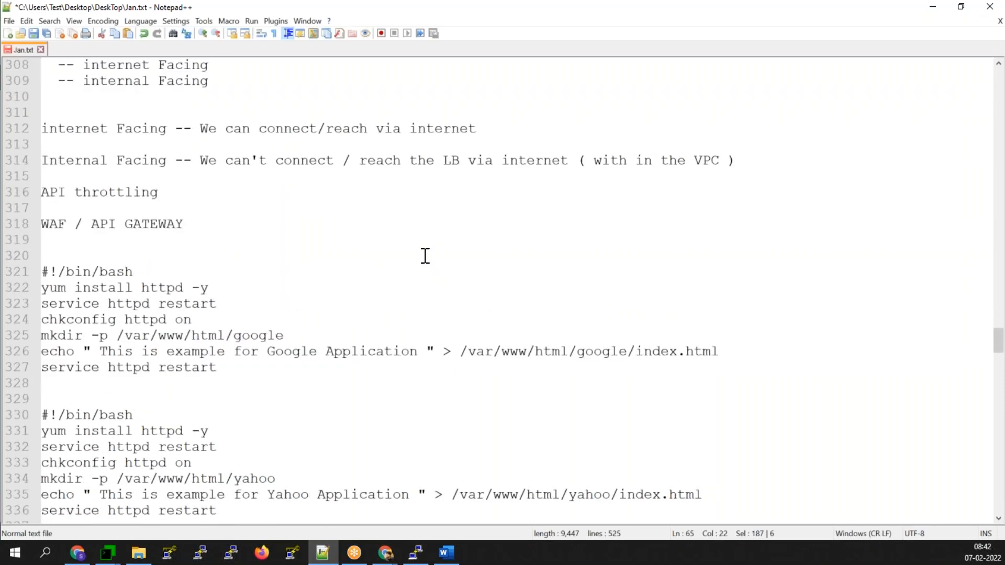
scroll(425, 255, down, 4)
drag(996, 352, 914, 489)
scroll(281, 352, up, 9)
scroll(277, 352, up, 8)
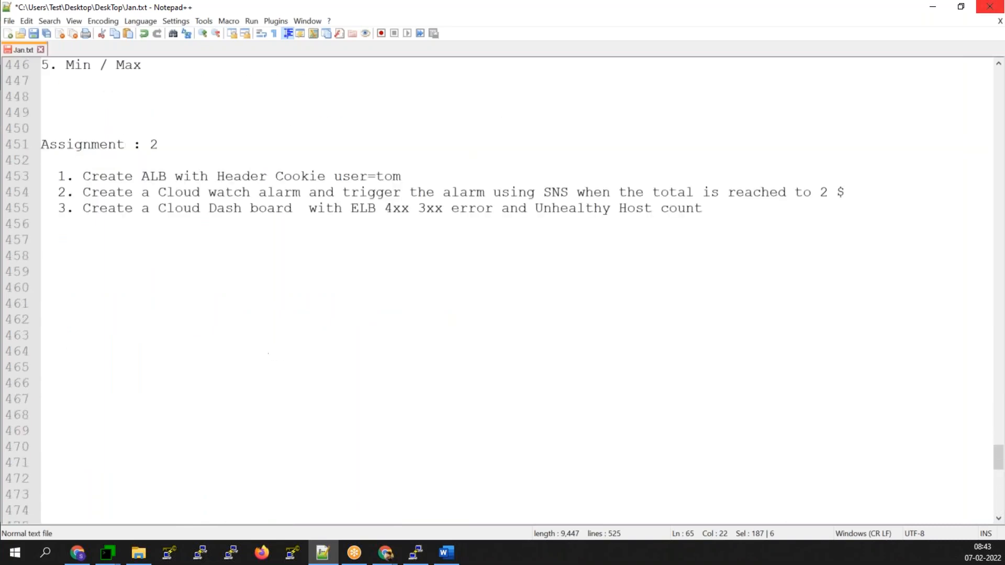
click(95, 283)
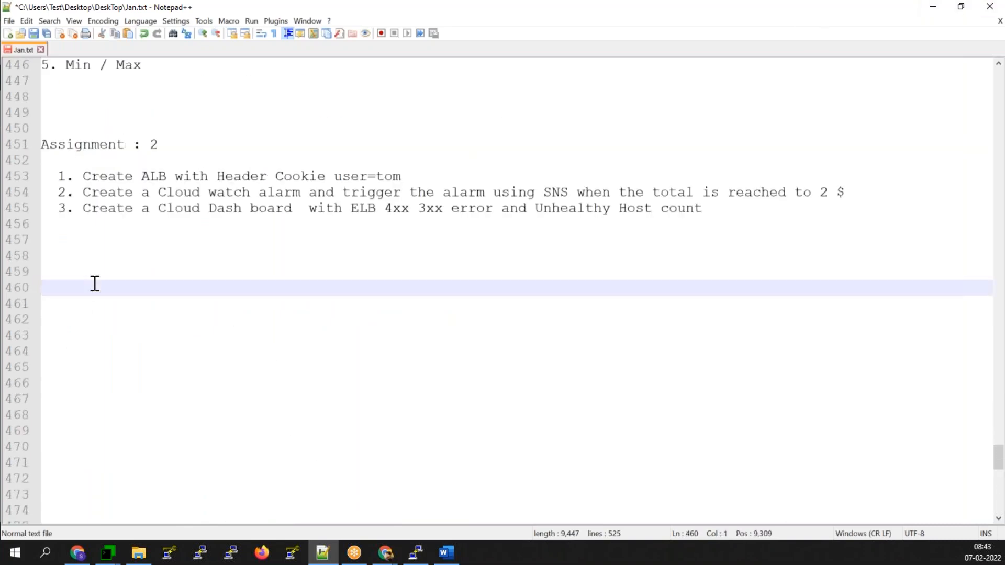
- Note that Launch Configuration doesn't support mixing instance options, e.g. 50% On-Demand and 50% Spot
text(Lauch )
text(n)
text(Configuration)
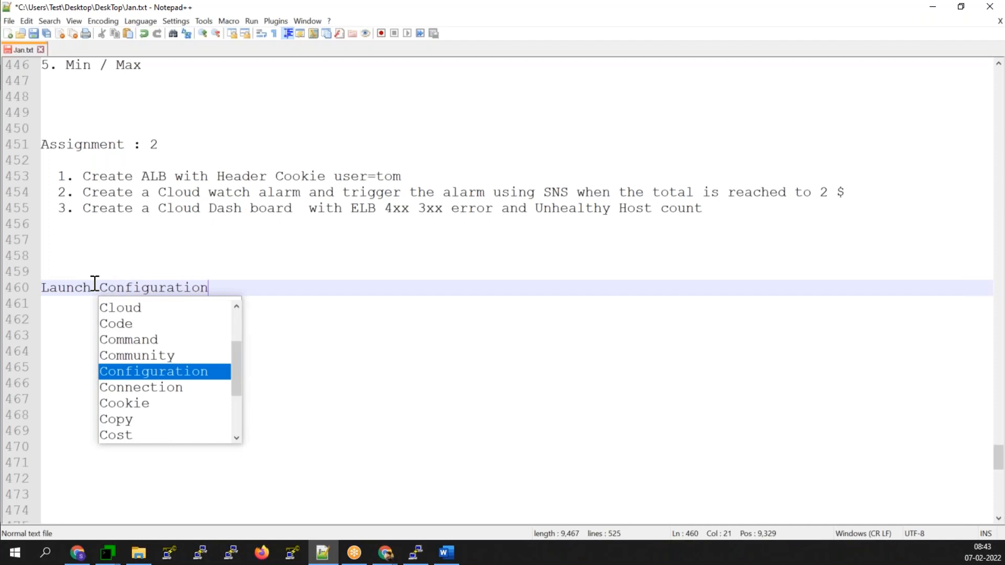
text( Does)
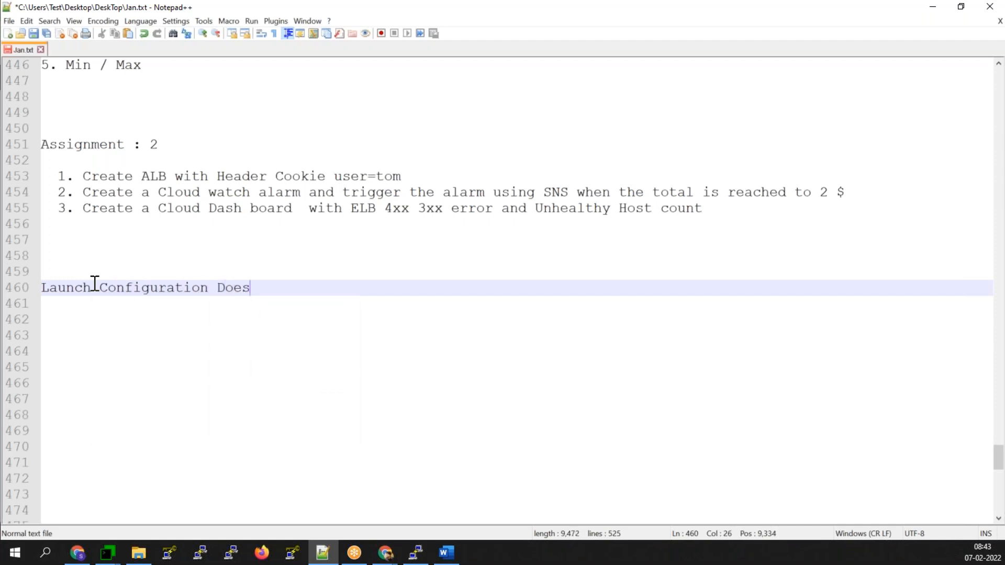
text(n't )
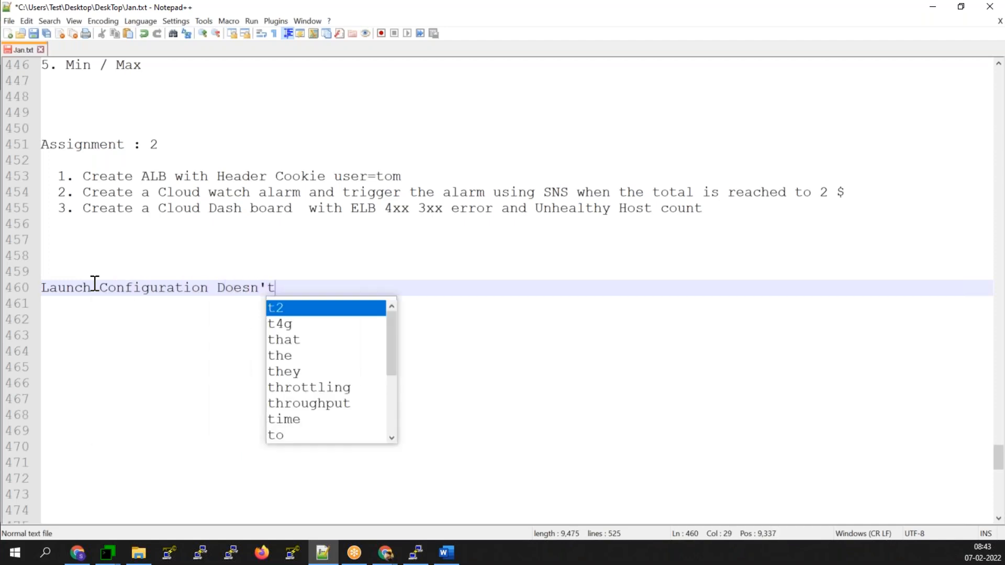
text(Supp)
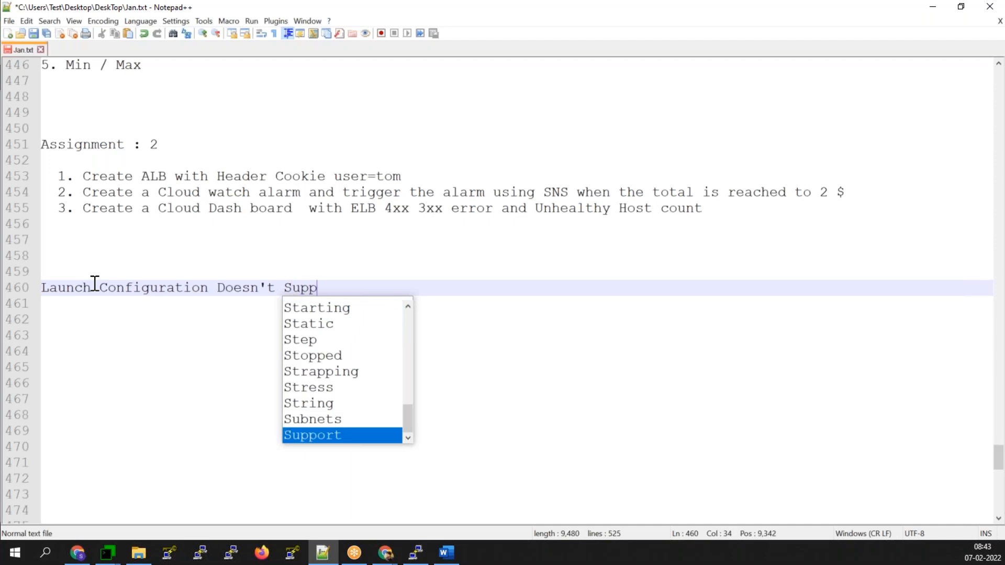
text(ort the c)
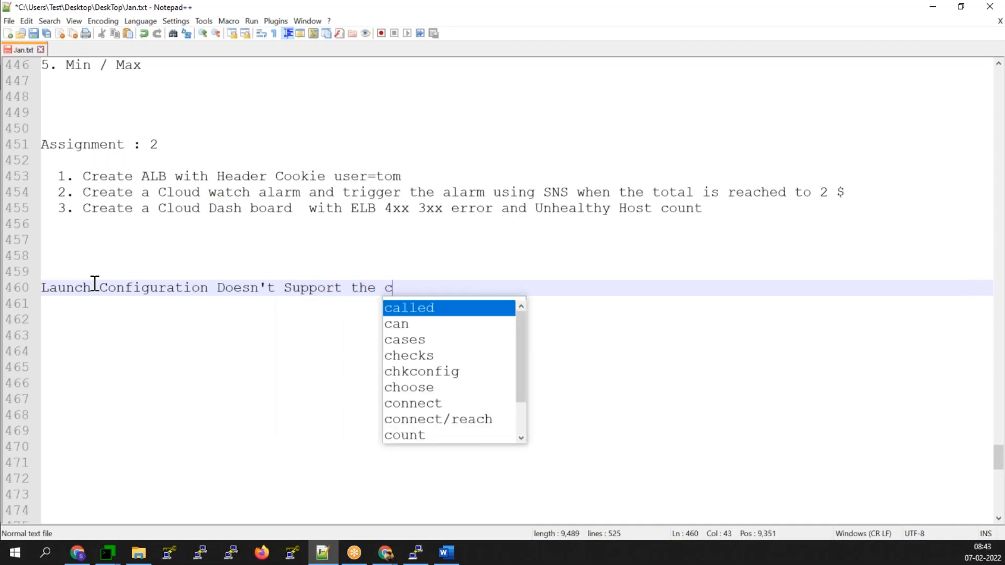
text(ombination if)
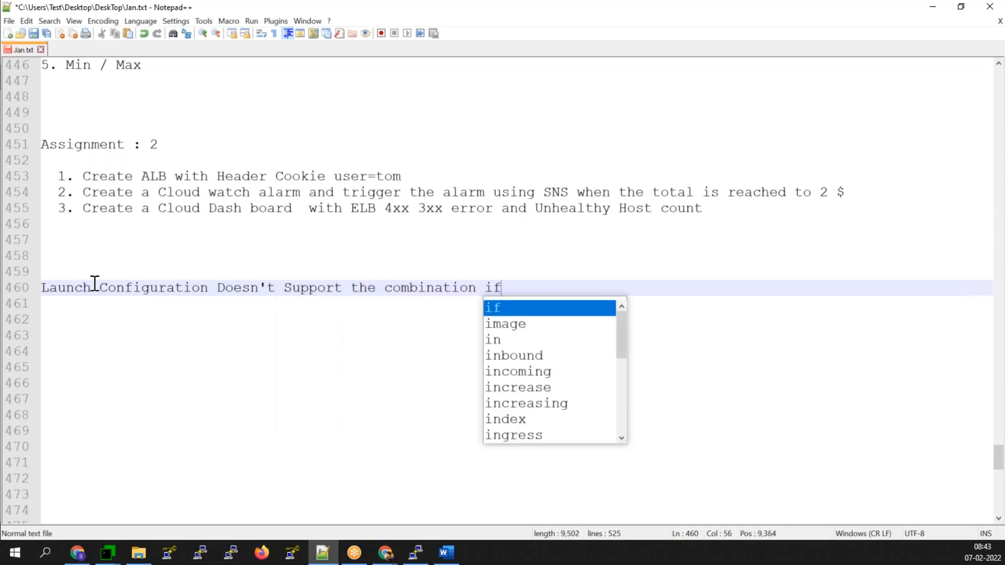
key(BackSpace)
text(of)
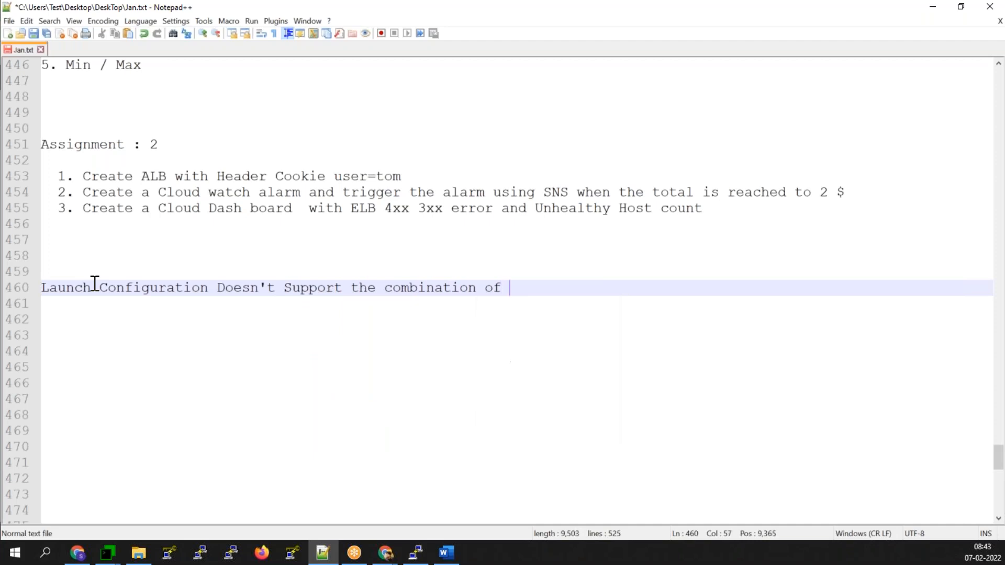
text( instances op)
key(BackSpace)
key(BackSpace)
key(BackSpace)
key(BackSpace)
text(options)
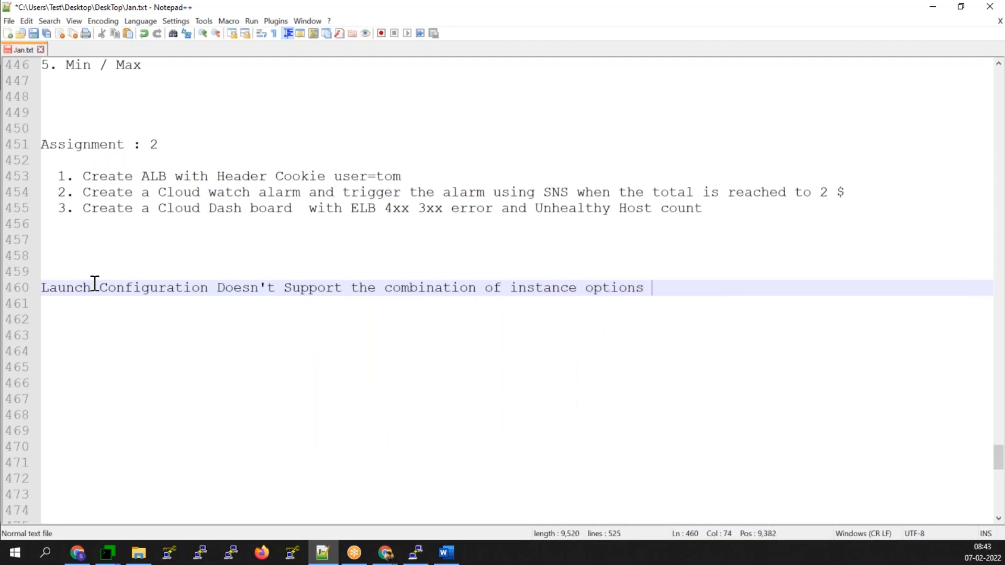
key(Return)
key(Return)
text(For Ec)
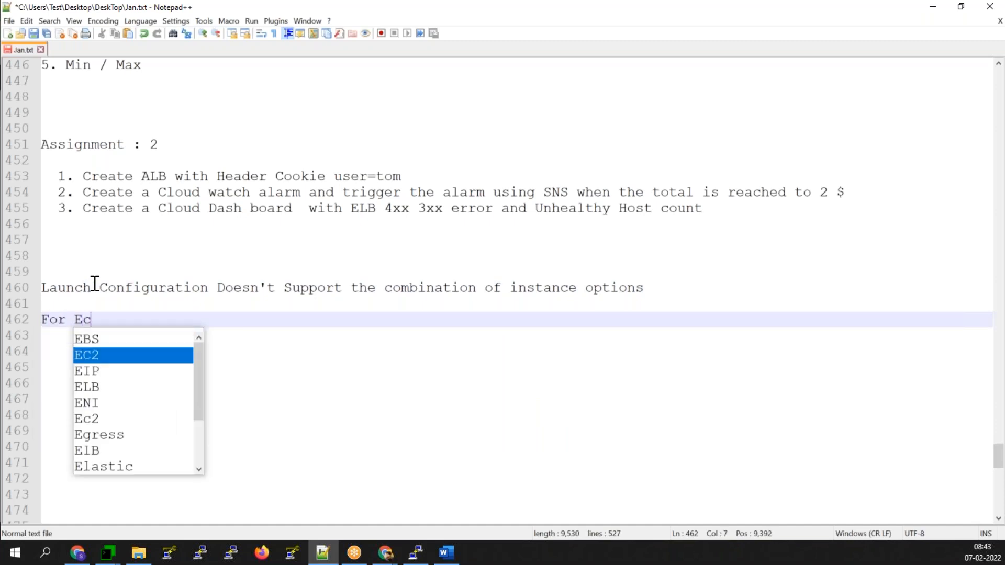
key(BackSpace)
text(xample )
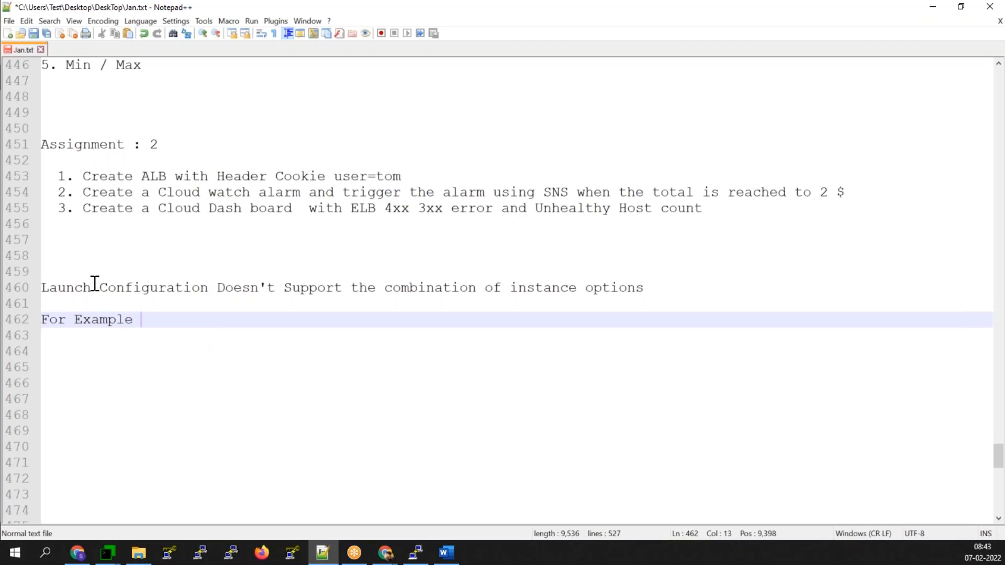
text(%0%)
key(Left)
key(Left)
key(Left)
key(BackSpace)
text(5)
key(End)
text(of On-)
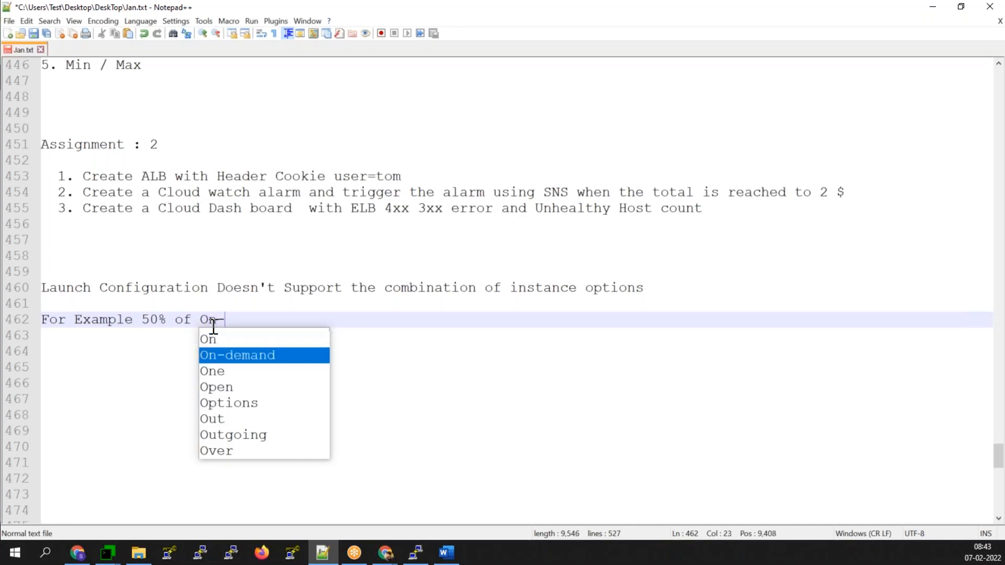
text(De,a)
key(BackSpace)
key(BackSpace)
text(mand and)
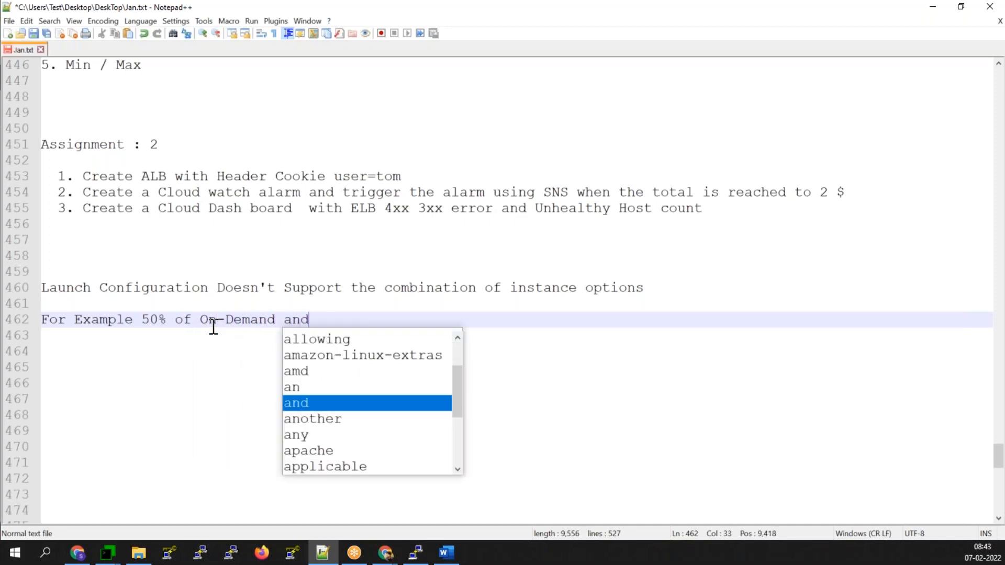
text( the 50%)
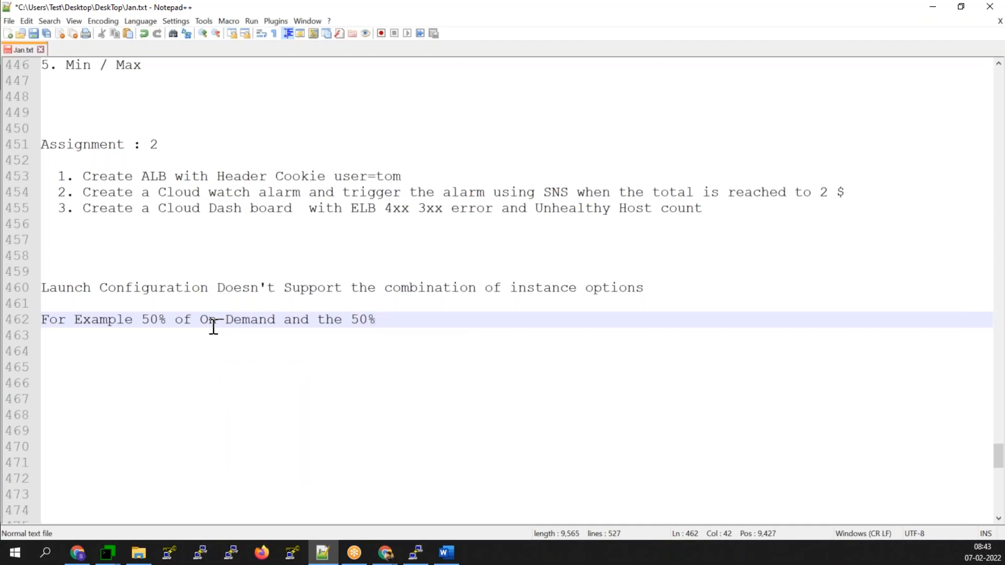
text( of Spot instances)
key(Return)
key(Return)
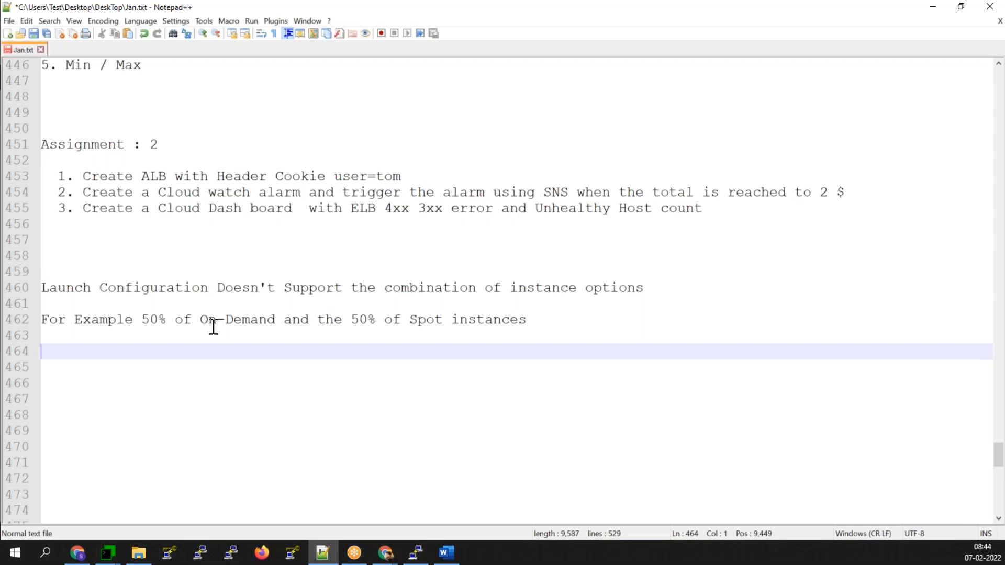
- Note that Launch Template can enable 50% On-Demand and 50% Spot instances, then minimize Notepad++
text(aunch Template will have option w)
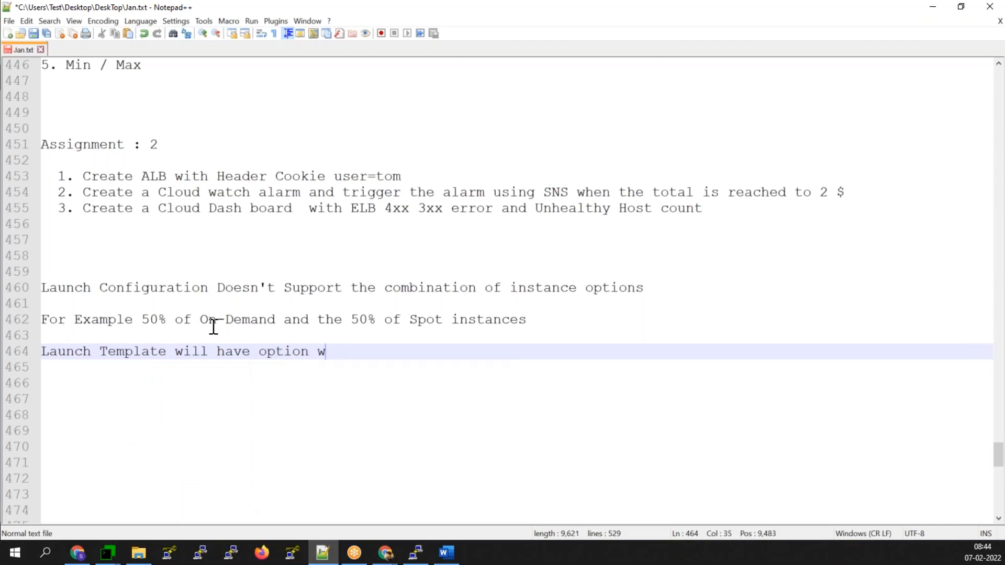
key(BackSpace)
text(to a)
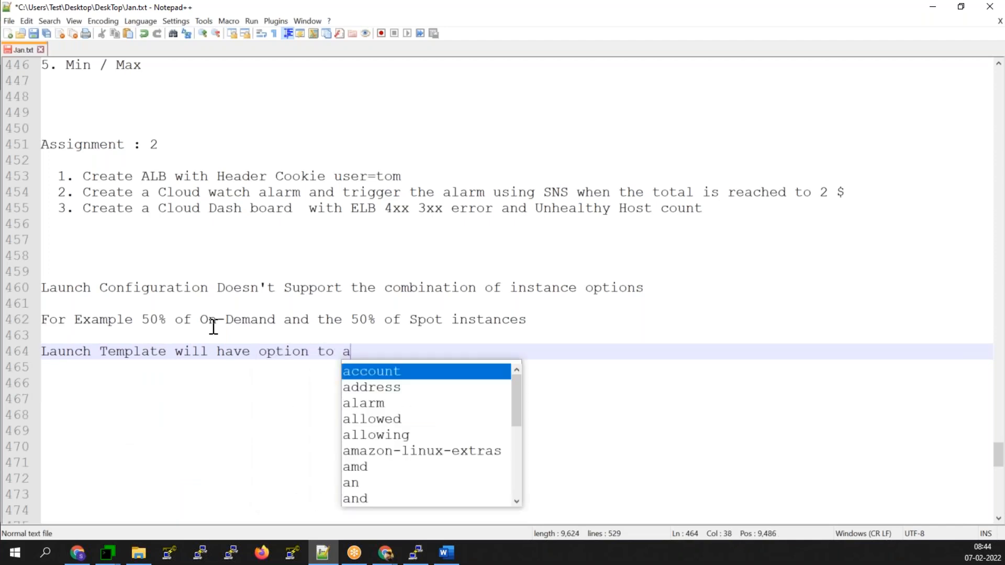
key(BackSpace)
text(enable)
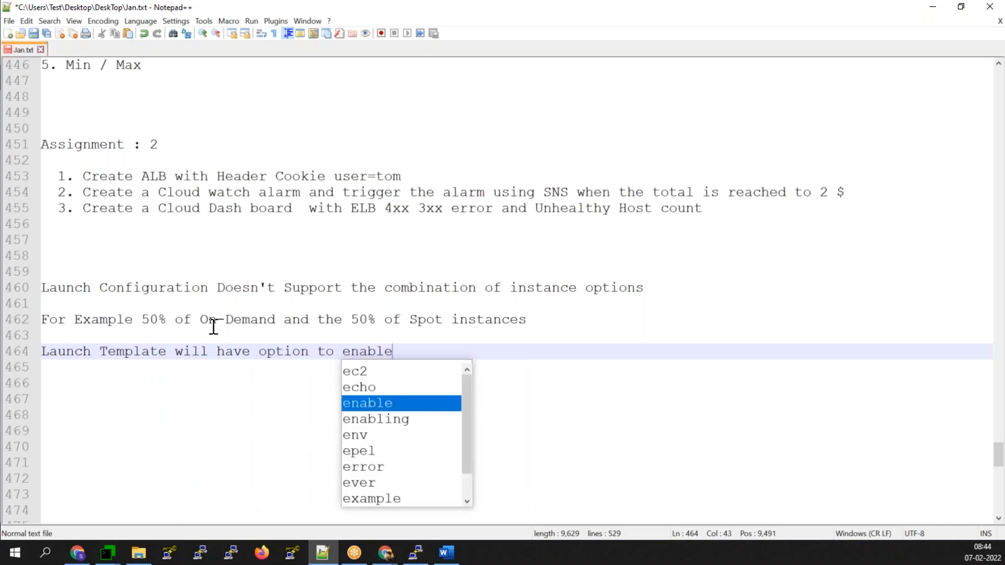
text( the instances options)
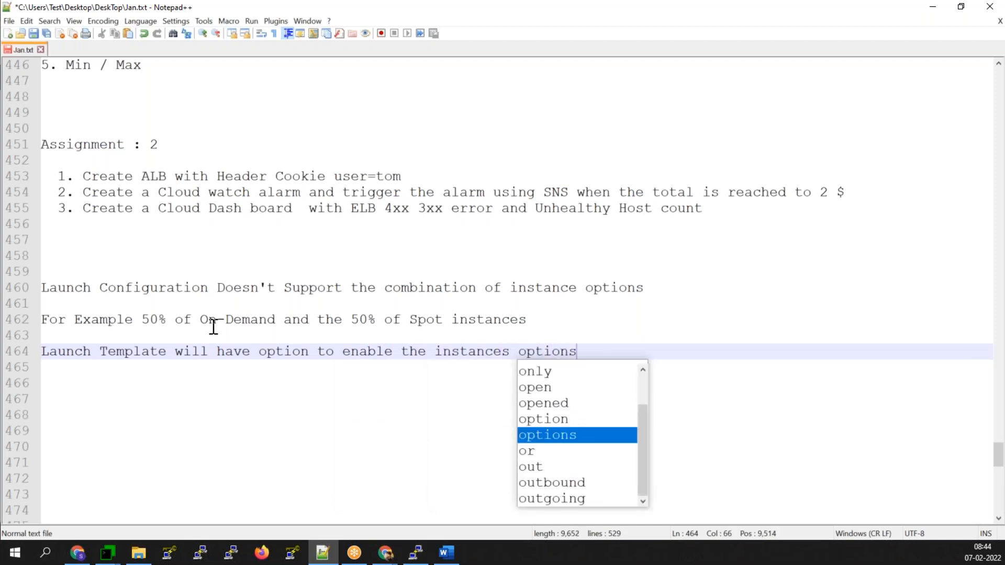
key(Escape)
text(( For Example )
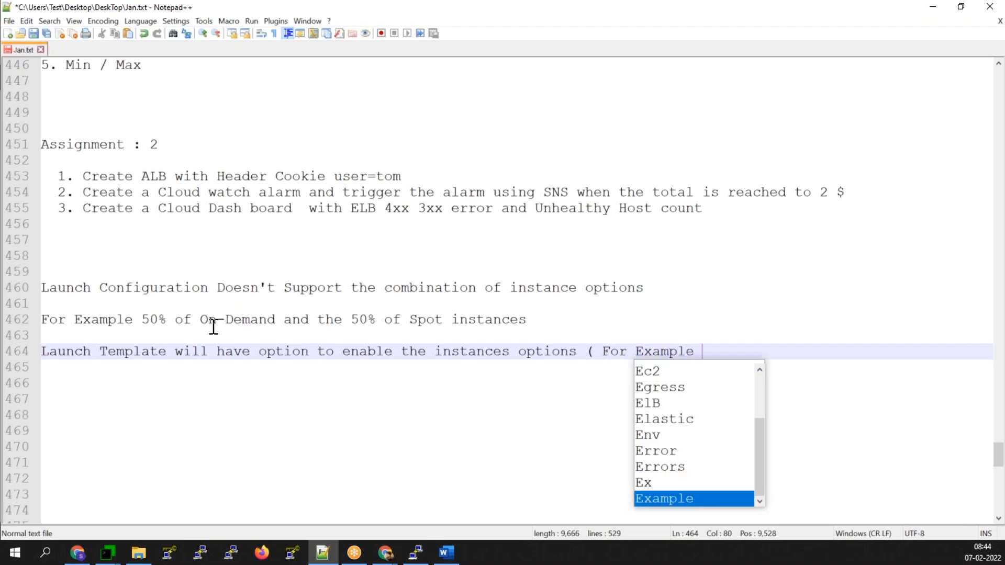
text(2we)
key(BackSpace)
key(BackSpace)
key(BackSpace)
text(we can enab)
text(keeo)
key(BackSpace)
key(BackSpace)
key(BackSpace)
key(BackSpace)
text(le 50% of On-Demand)
key(Return)
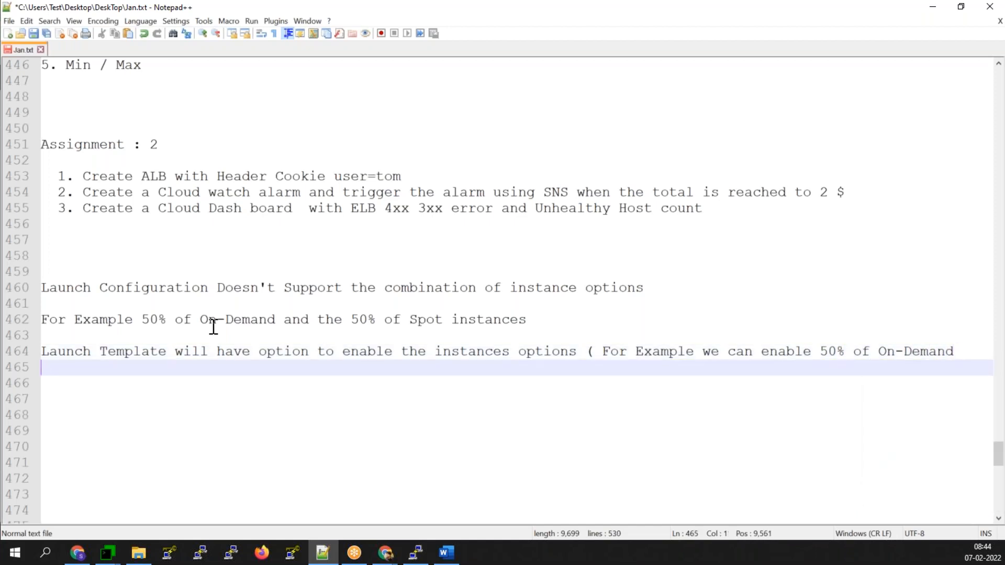
text(and 50% of )
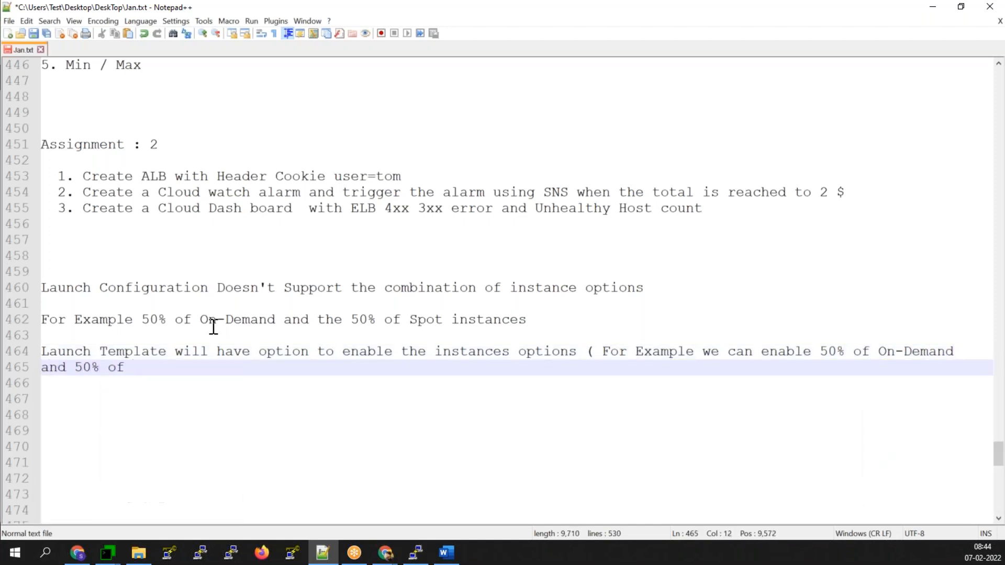
text(Spot ))
key(Return)
key(Return)
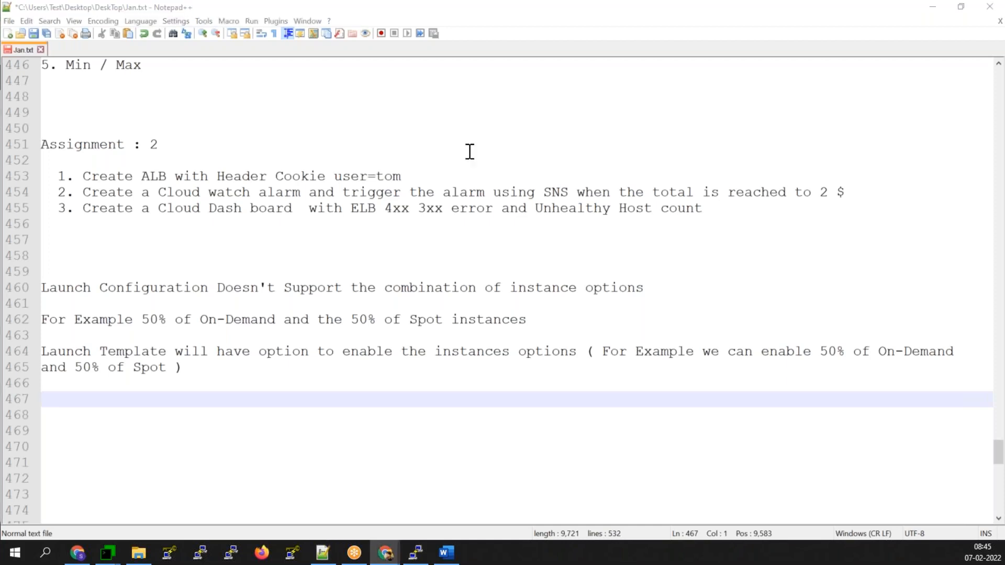
click(931, 9)
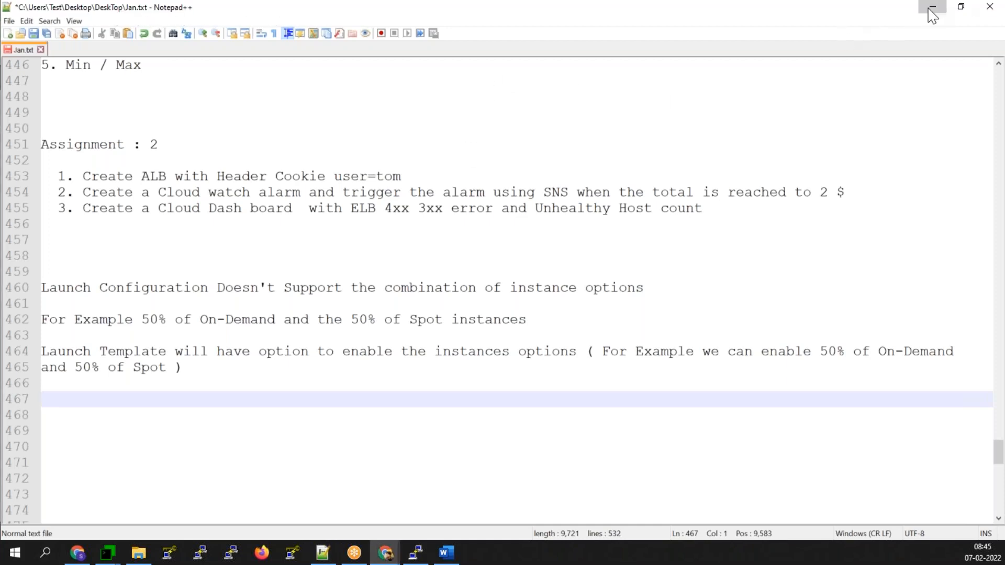
click(57, 299)
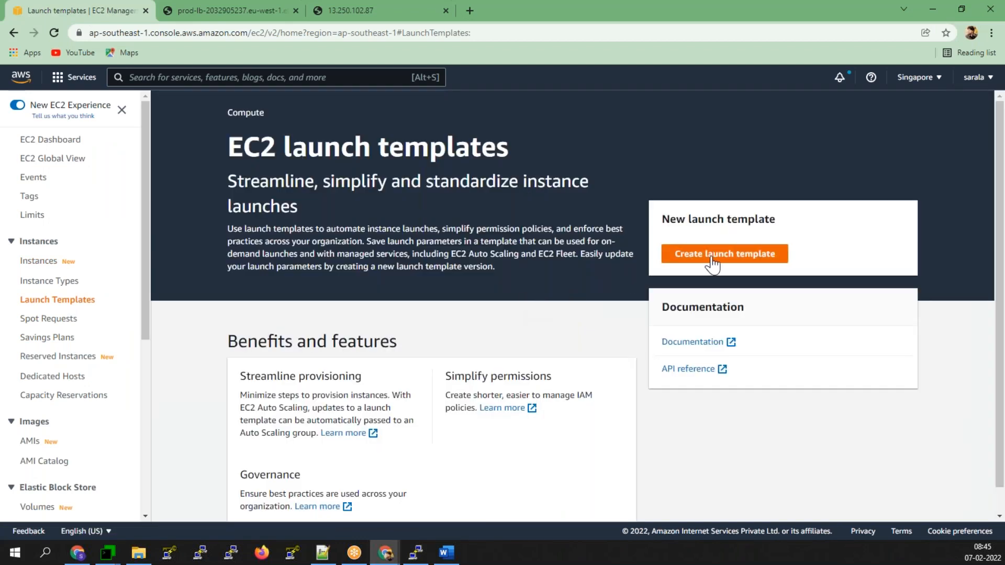
- Start a new launch template named prod-asg-lt with description 'lt for prod webserver'
click(708, 259)
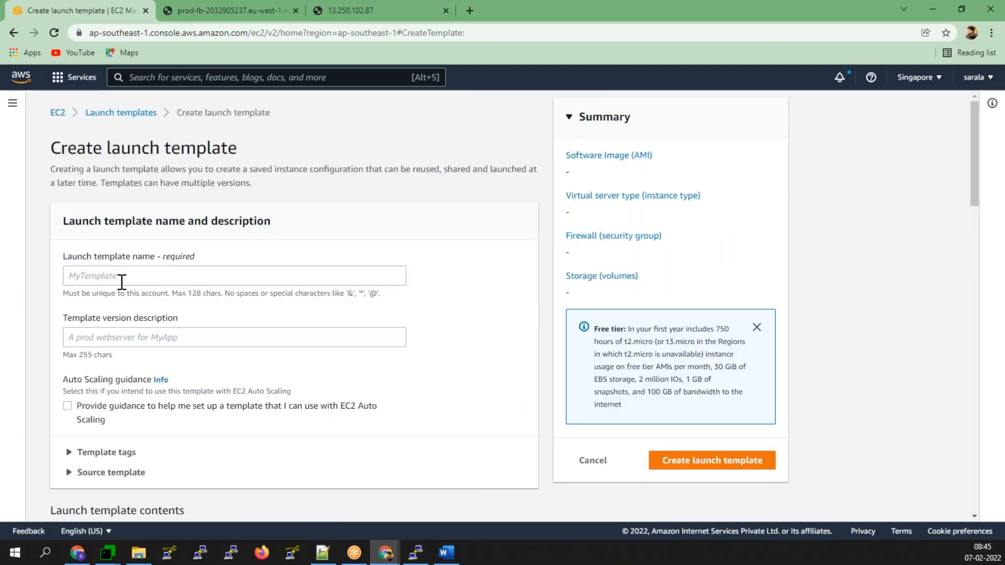
click(122, 282)
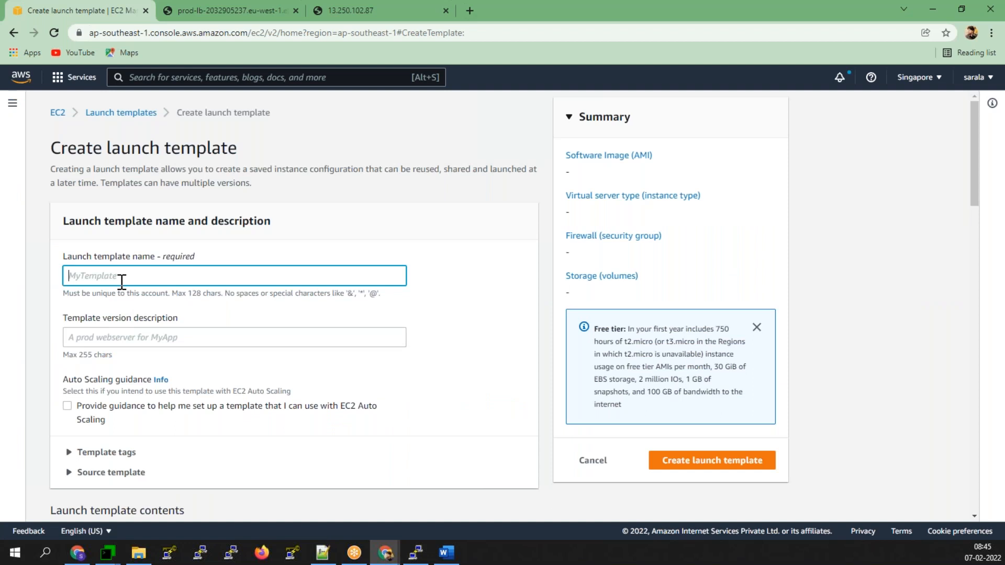
text(prod-asg-lt)
scroll(119, 284, down, 3)
click(72, 214)
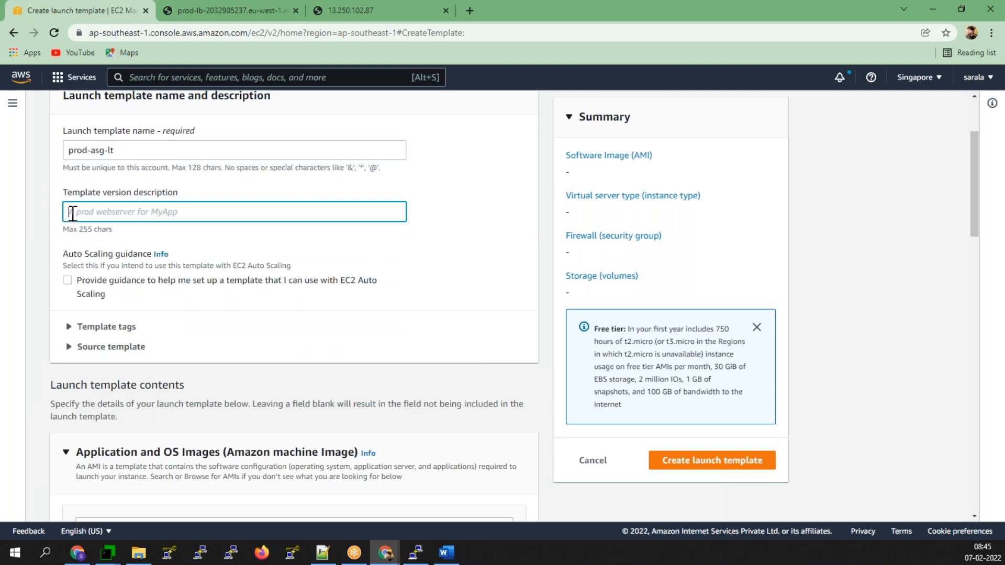
text(l)
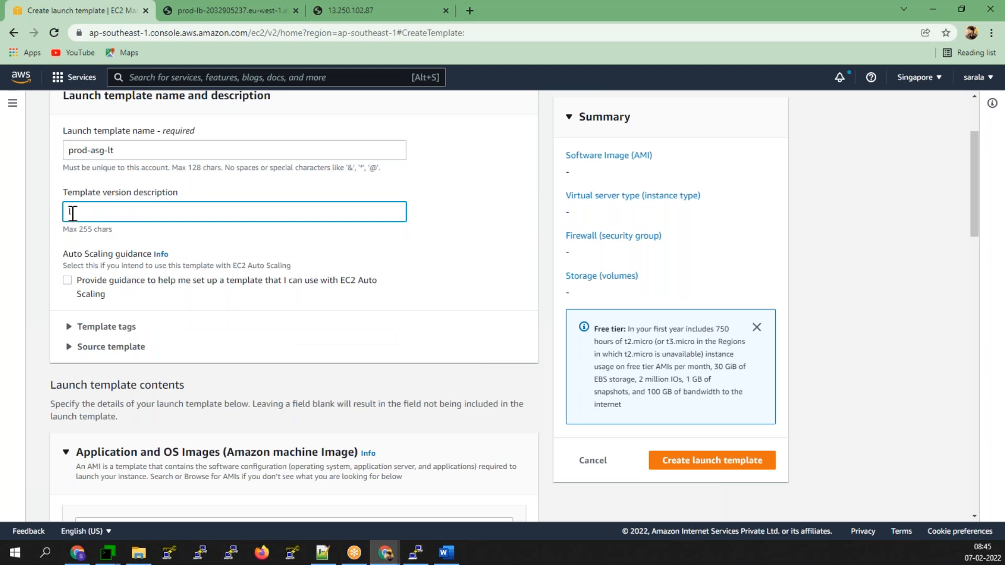
text(t for prod webserver)
- Select the owned prod-asg-lt AMI as the template's machine image
scroll(53, 382, down, 2)
scroll(94, 356, down, 3)
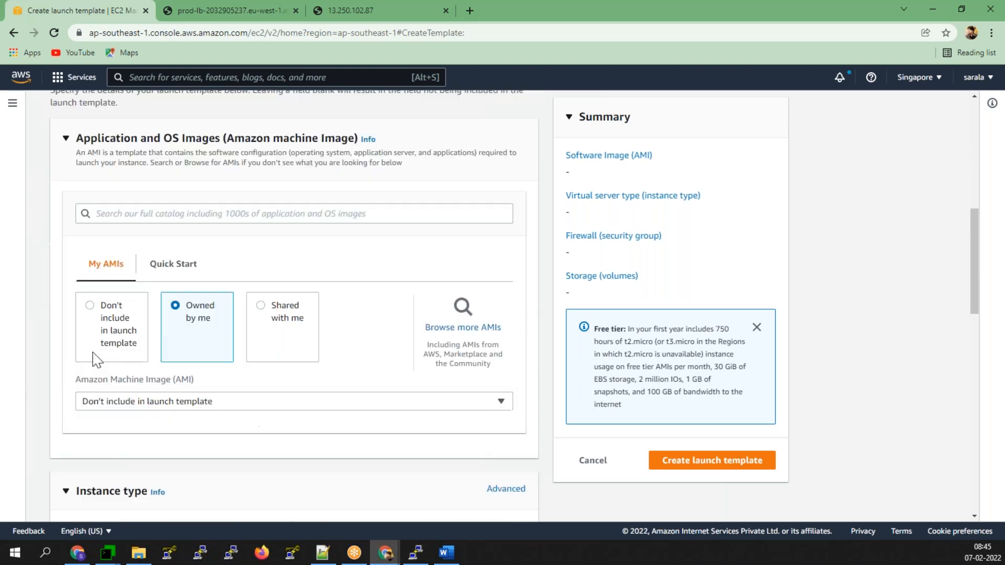
click(155, 403)
click(176, 460)
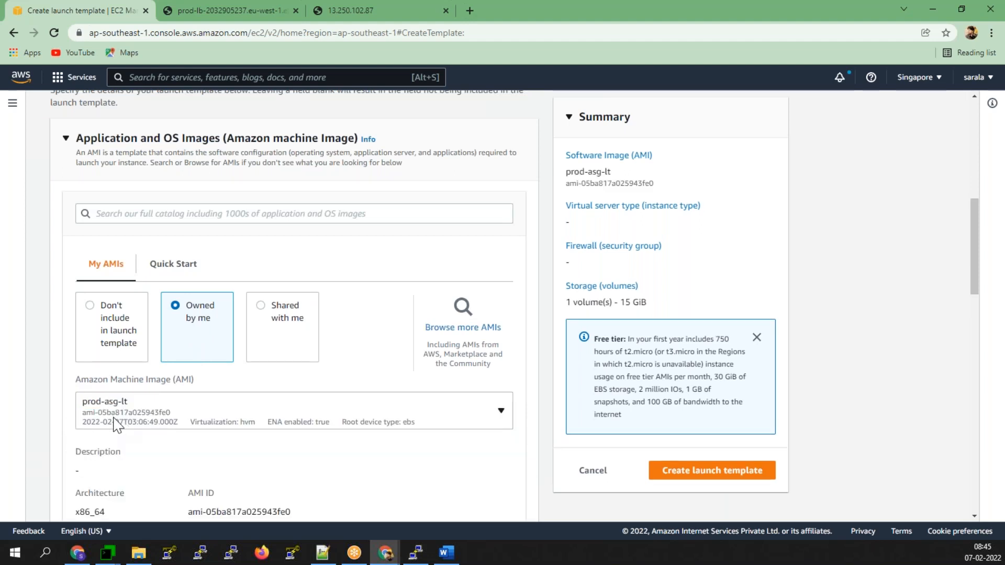
scroll(123, 442, down, 1)
scroll(123, 443, down, 7)
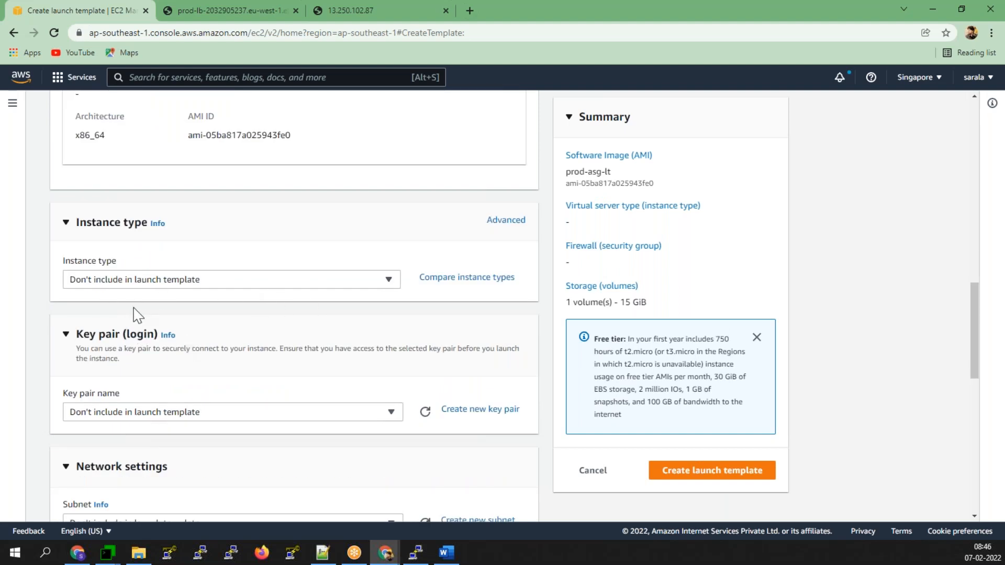
- Choose the dev-simgham key pair for the launch template
click(131, 415)
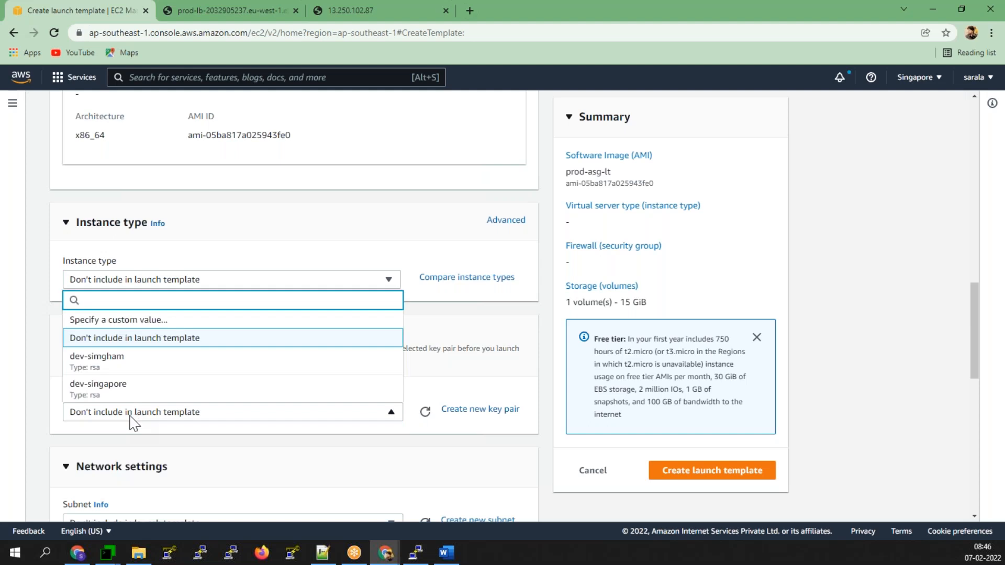
click(111, 366)
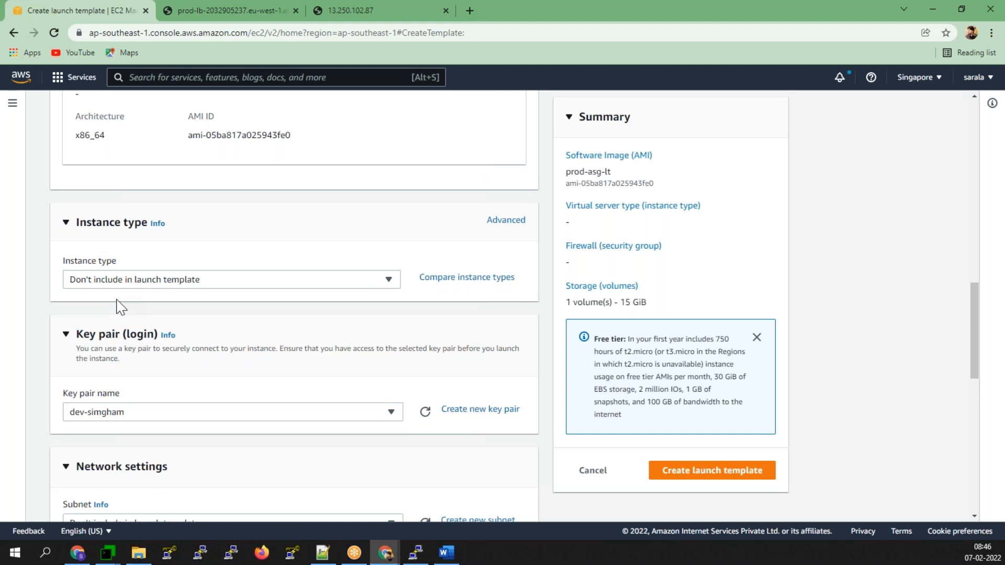
scroll(276, 392, down, 2)
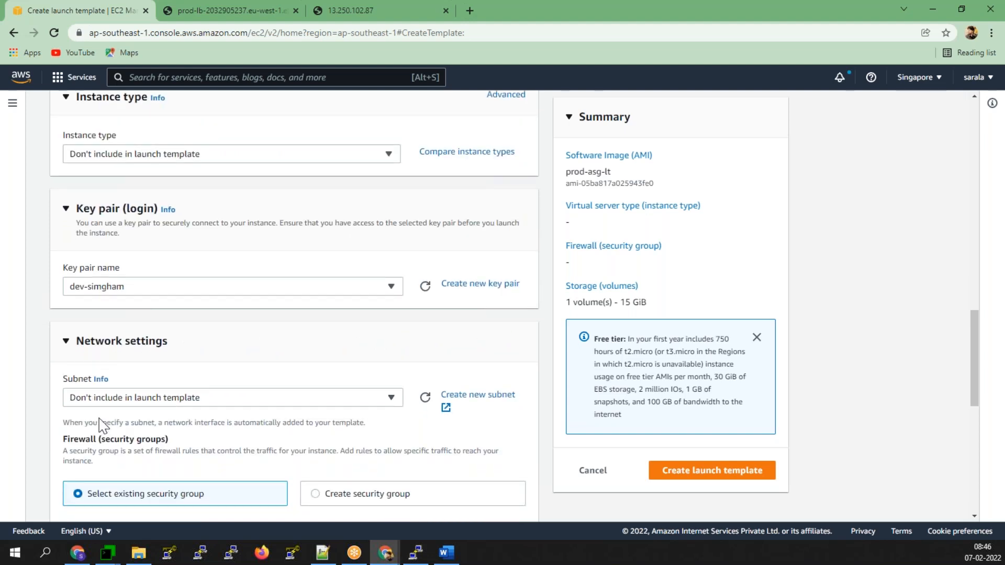
scroll(103, 425, down, 2)
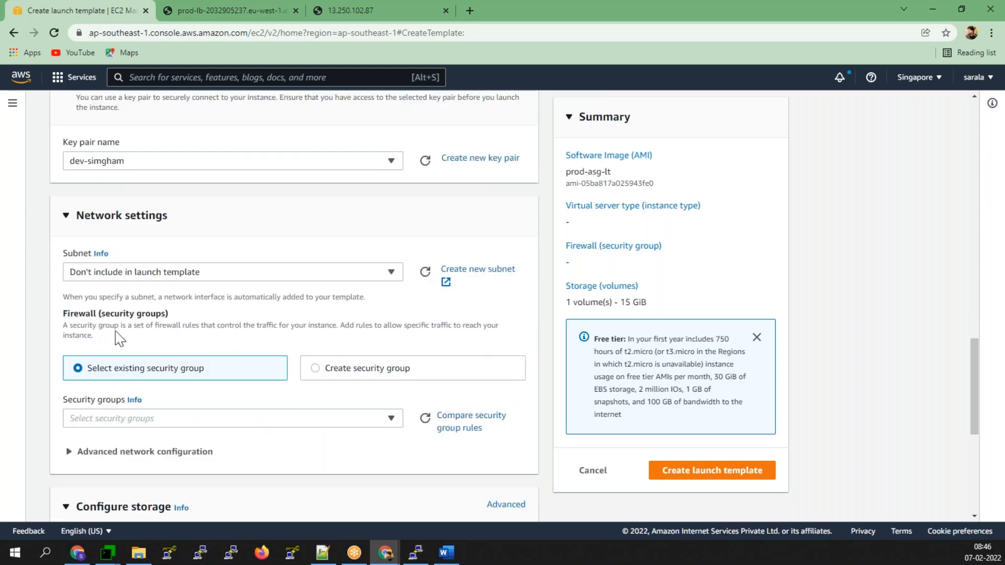
- Keep an existing security group and attach launch-wizard-7
click(316, 370)
click(178, 372)
click(391, 418)
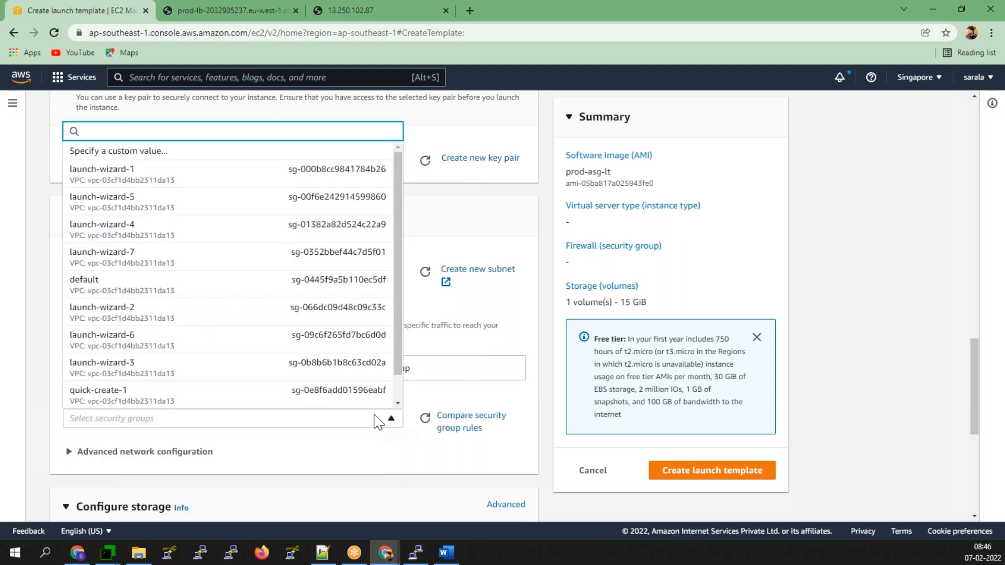
scroll(289, 383, down, 1)
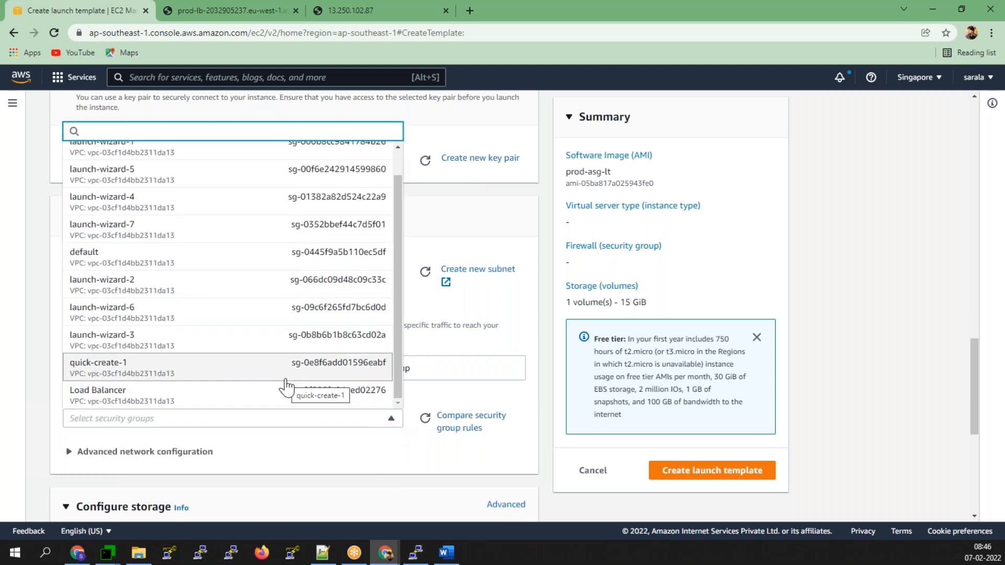
scroll(182, 226, up, 1)
click(157, 270)
scroll(253, 426, down, 4)
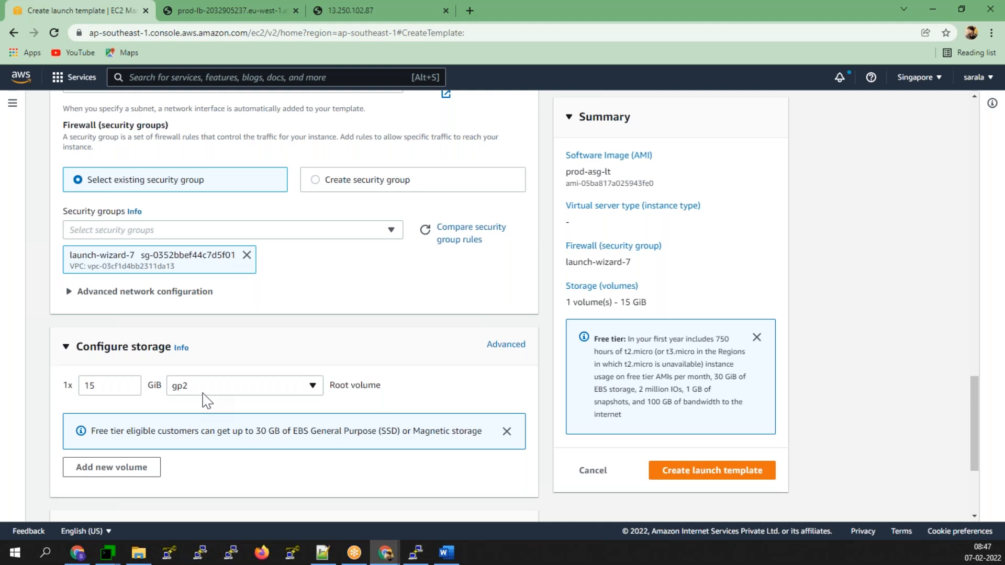
scroll(291, 416, down, 1)
scroll(290, 416, down, 3)
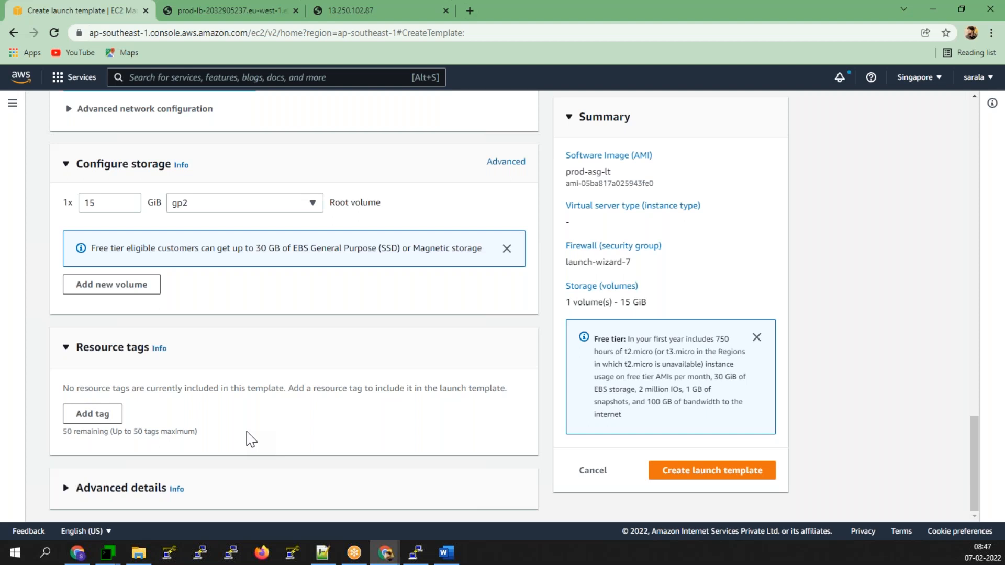
- Add a resource tag Name = ASG-Launch-Template
click(102, 416)
click(102, 416)
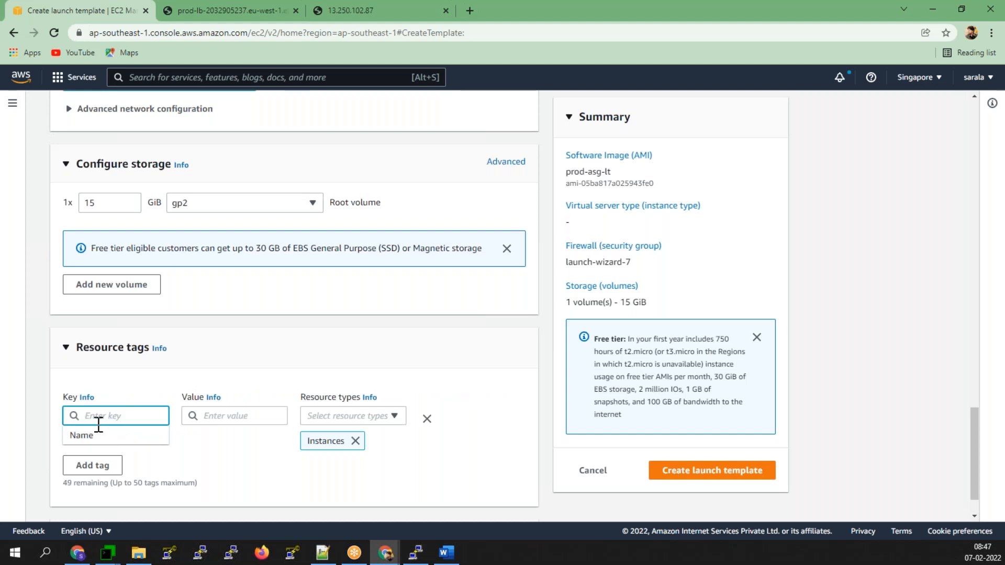
click(89, 435)
click(222, 415)
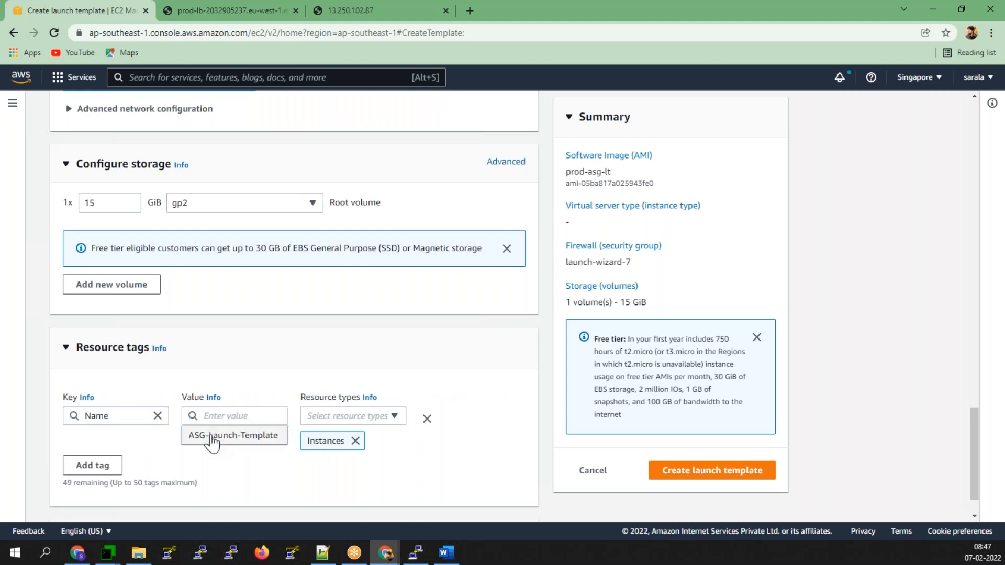
click(212, 436)
- Add a second tag Env = Prod and create the prod-asg-lt launch template
click(84, 465)
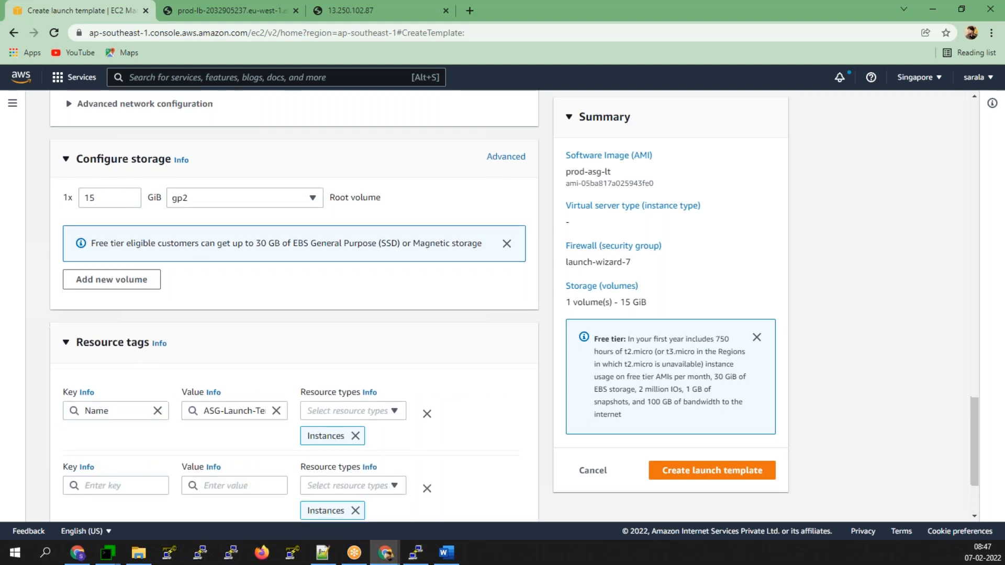
scroll(83, 471, down, 1)
click(95, 428)
text(e)
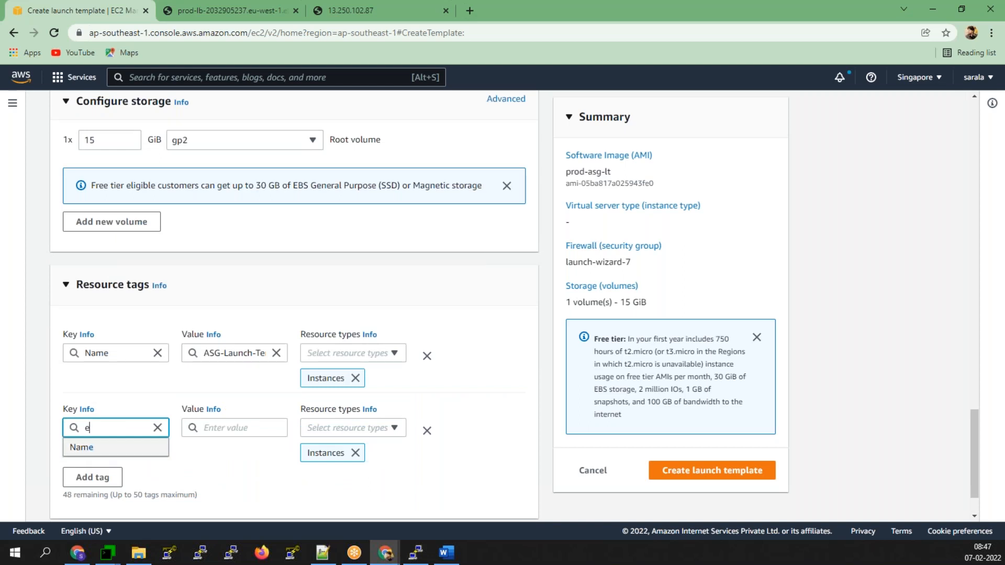
text(nvo)
key(BackSpace)
key(BackSpace)
key(BackSpace)
key(BackSpace)
text(Env)
key(Tab)
key(Tab)
text(Prod)
click(424, 487)
scroll(425, 487, down, 1)
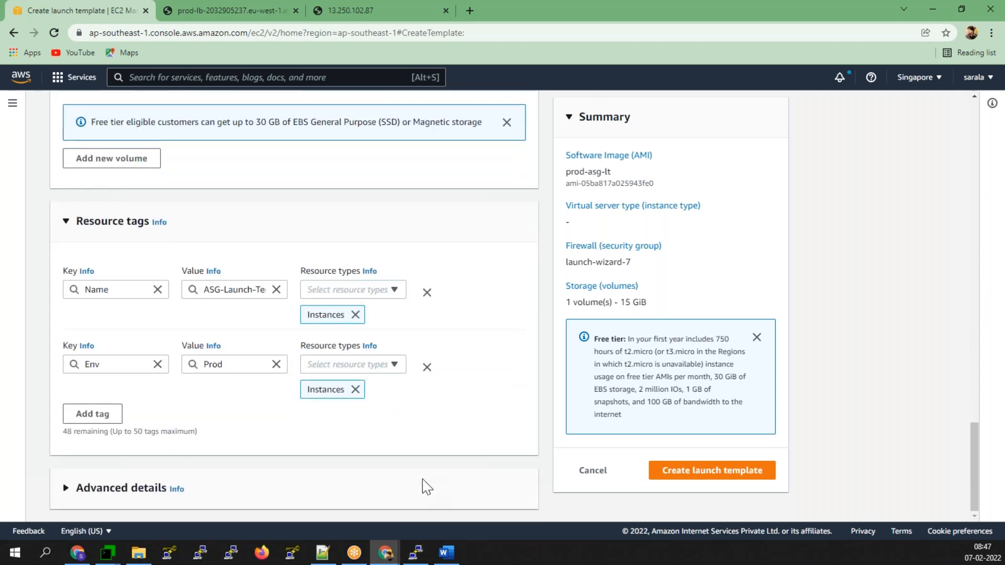
click(748, 471)
scroll(590, 485, down, 1)
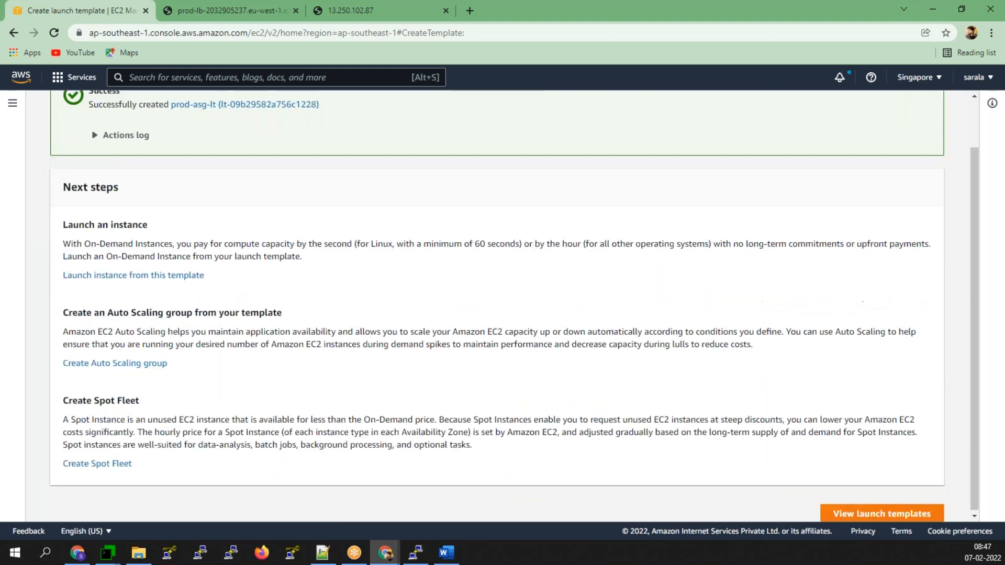
- View the Launch templates list, then go to Auto Scaling Groups from the EC2 sidebar
click(903, 513)
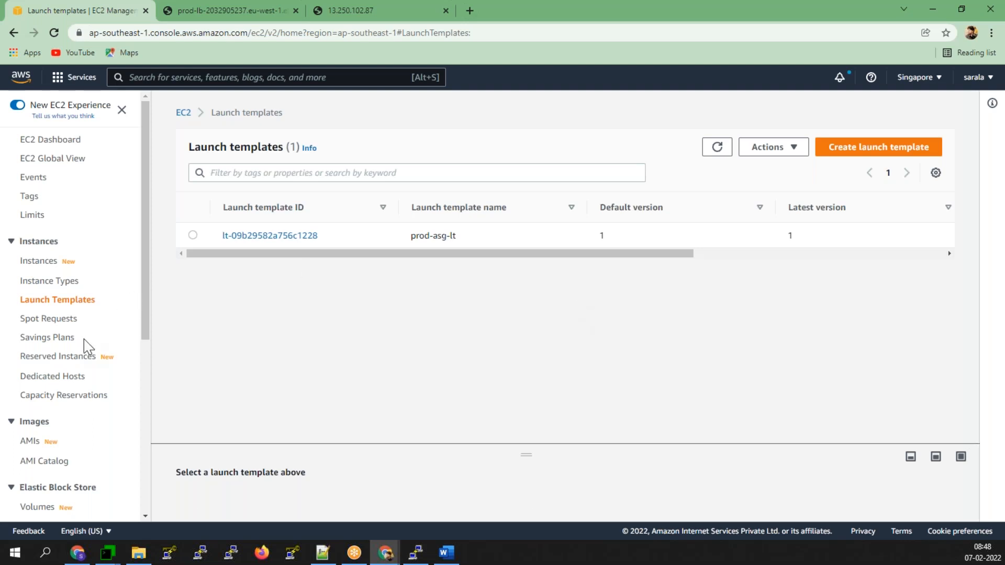
scroll(87, 351, down, 6)
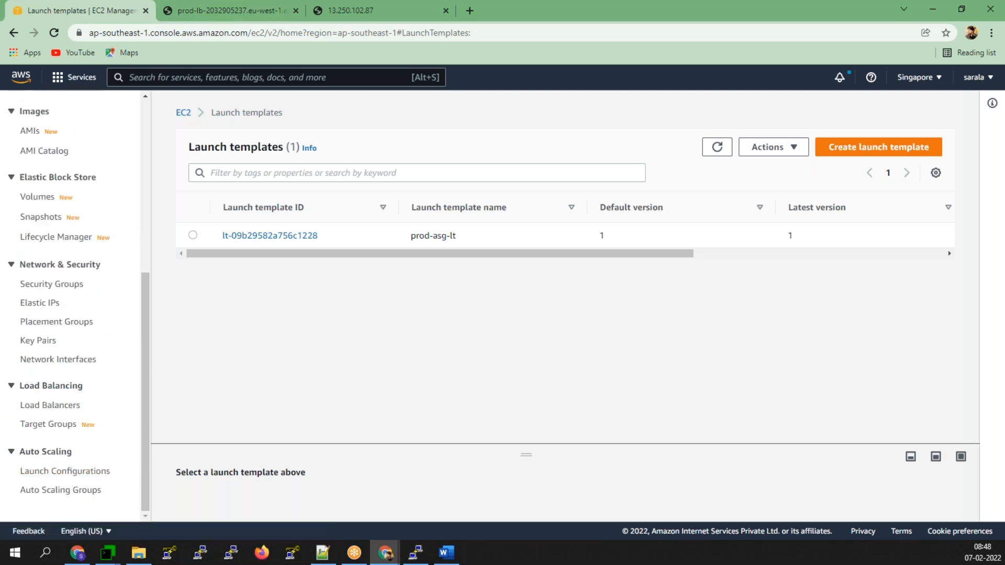
click(62, 490)
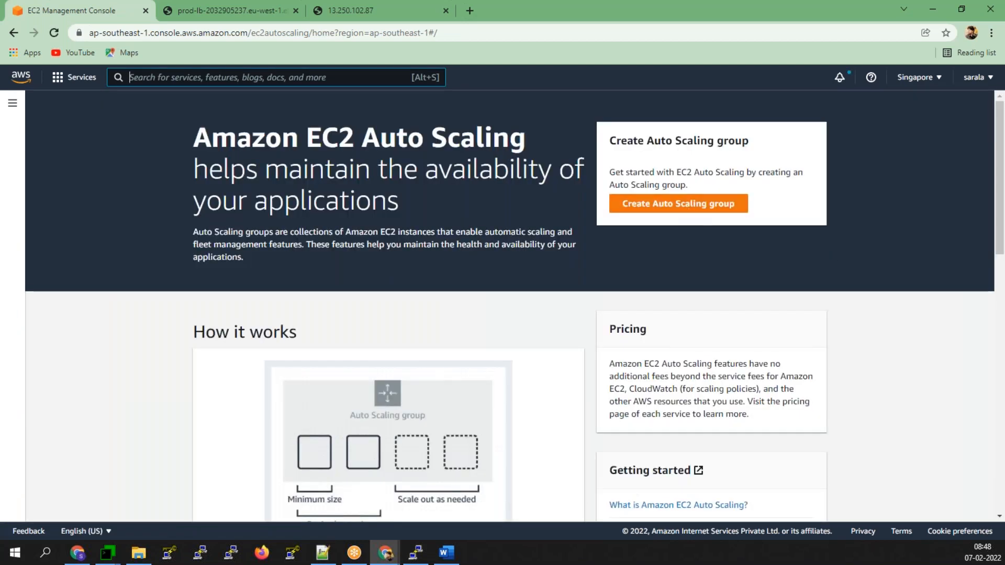
- Create Auto Scaling group prod-asg using the prod-asg-lt template and continue to launch options
click(676, 205)
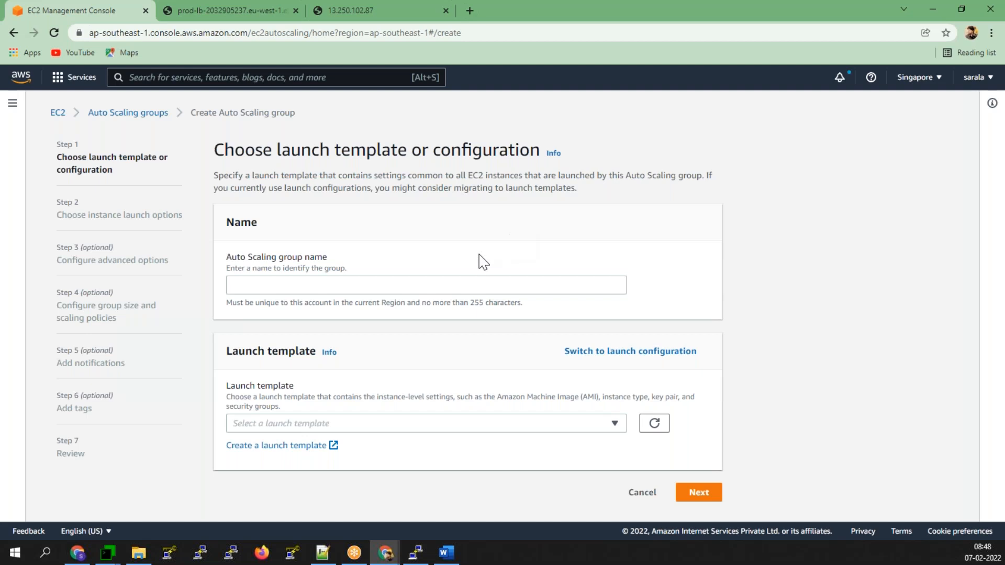
click(347, 285)
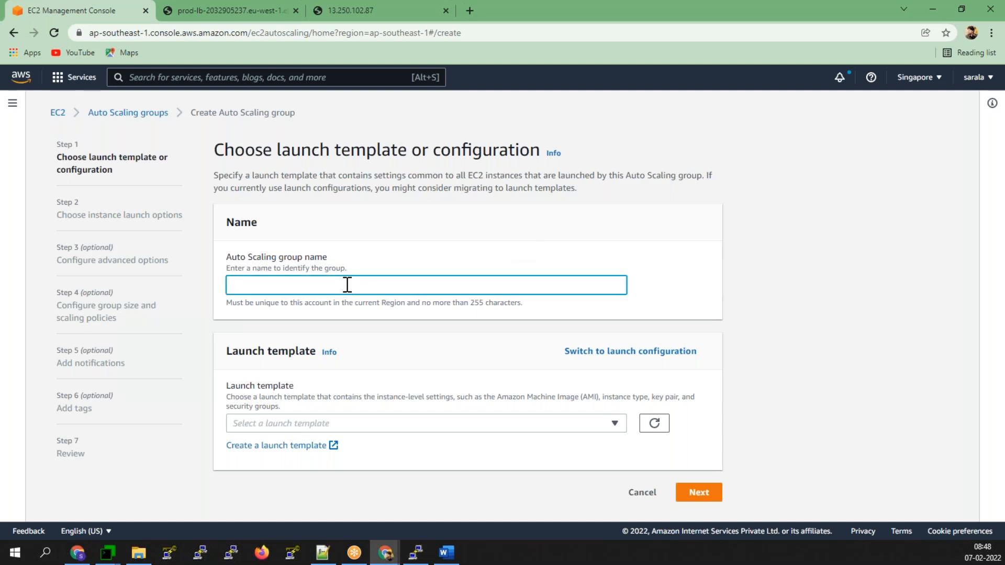
text(prod-asg)
click(395, 425)
click(307, 465)
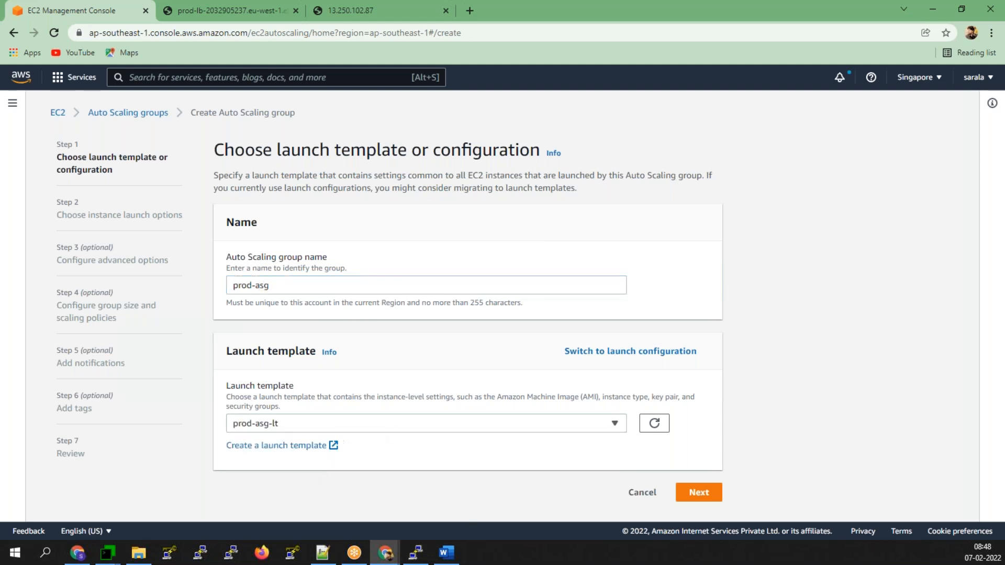
scroll(499, 479, down, 3)
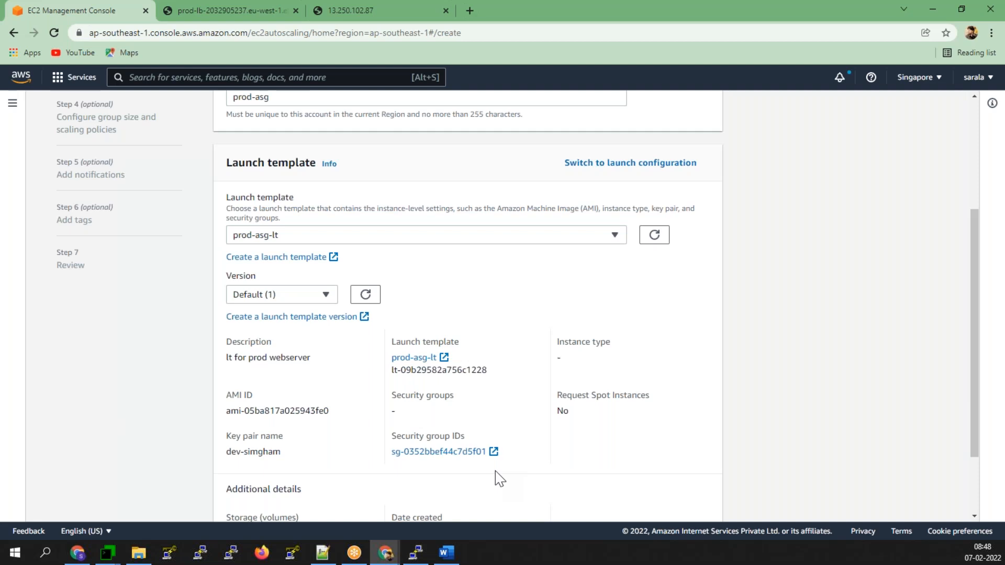
scroll(500, 479, down, 2)
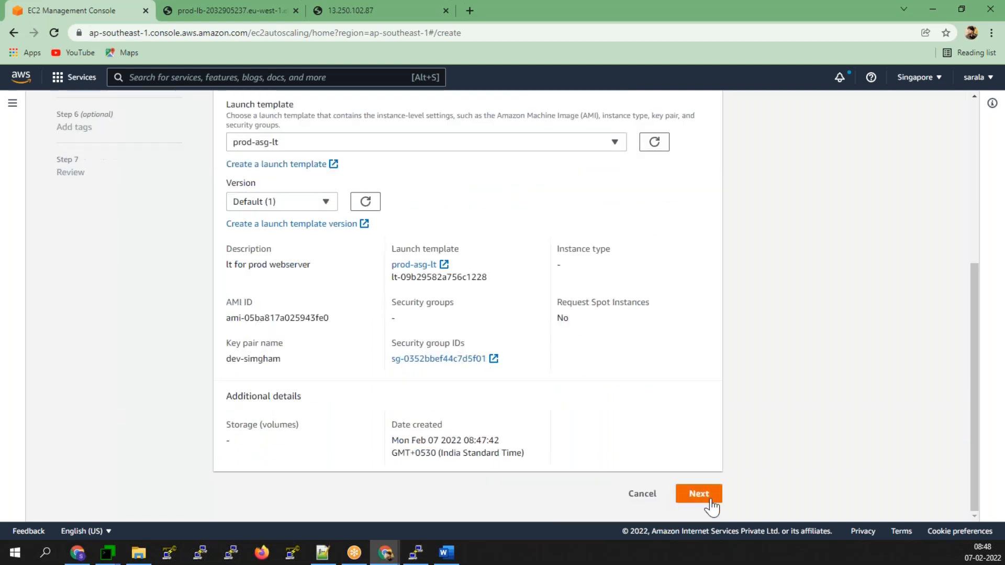
click(698, 494)
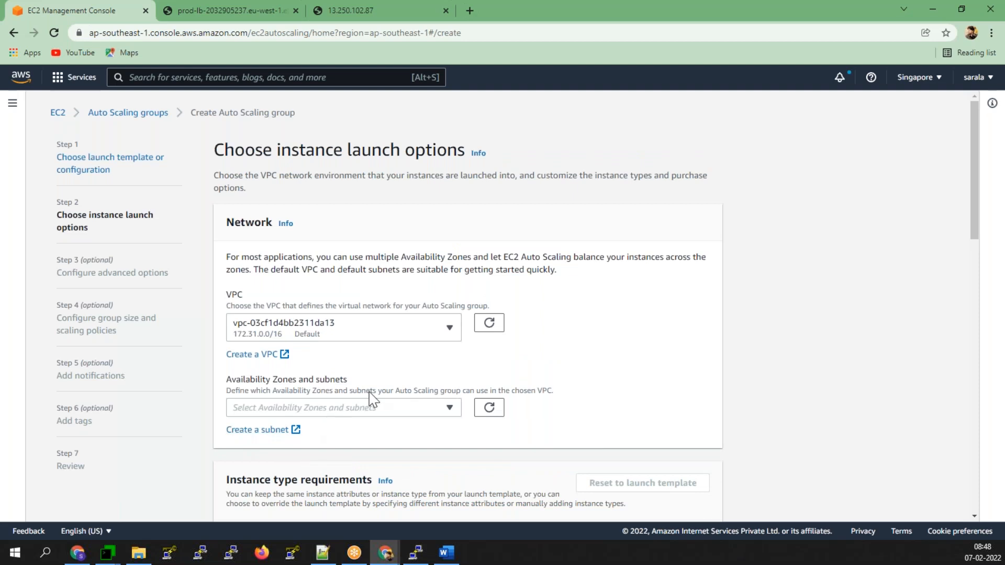
- Add the ap-southeast-1a, ap-southeast-1b and ap-southeast-1c subnets to the group
click(371, 415)
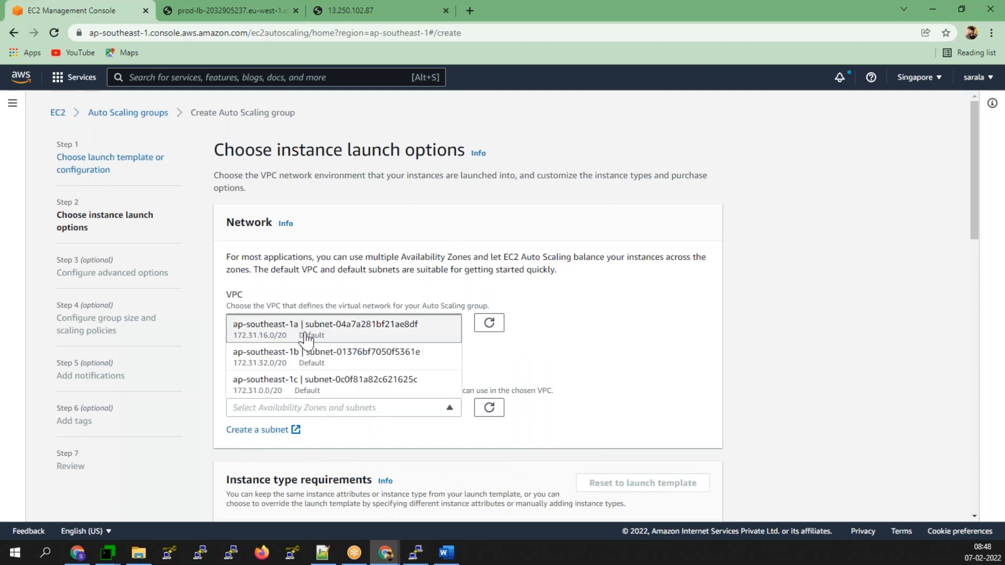
click(332, 334)
click(337, 413)
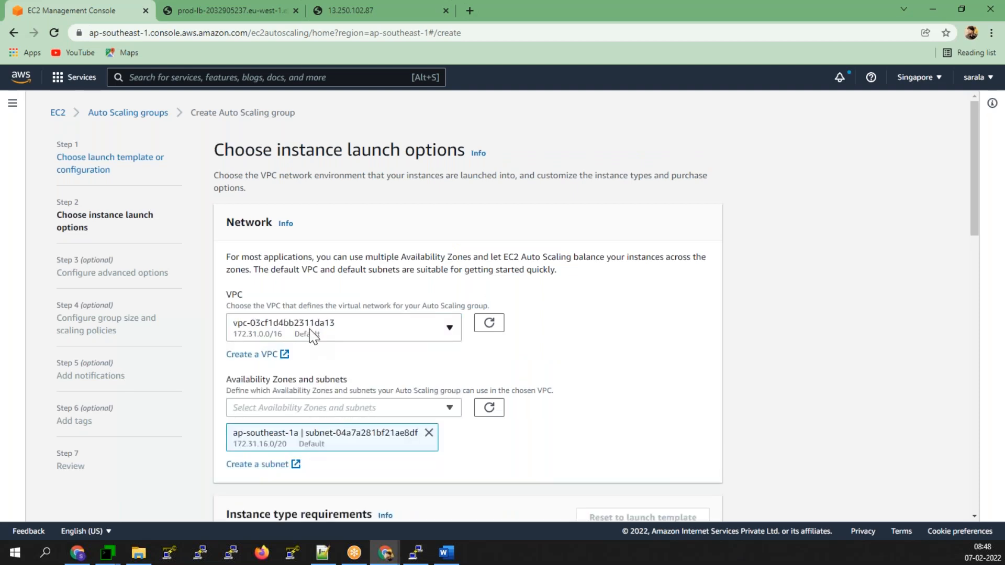
click(326, 408)
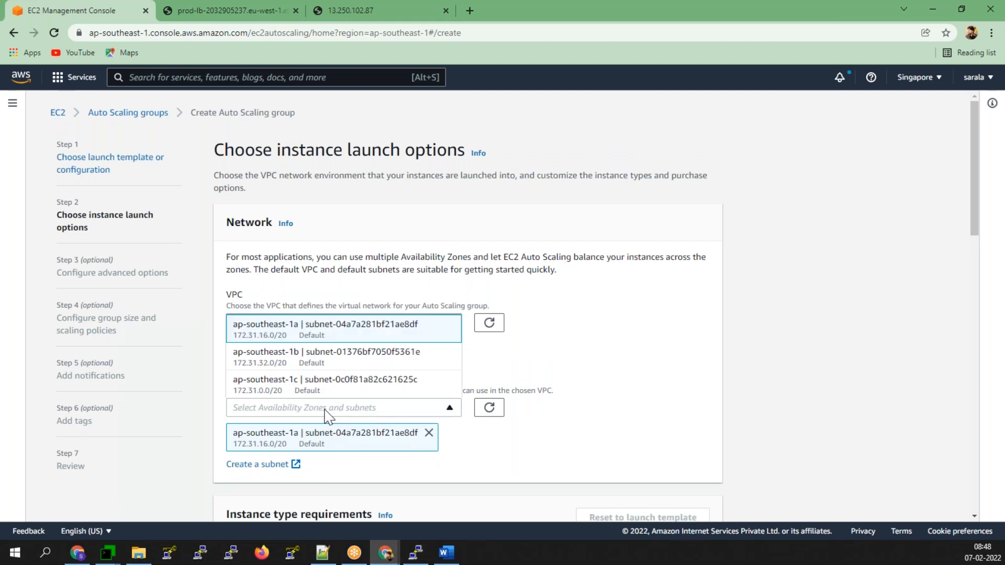
click(330, 354)
click(328, 412)
click(325, 411)
click(291, 386)
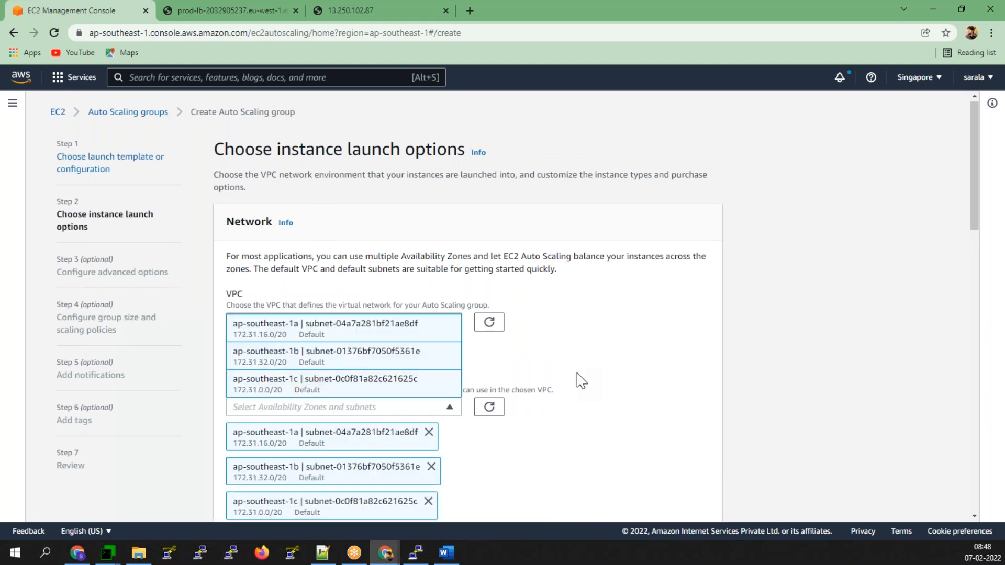
- Switch instance type selection to Manually add instance types
scroll(286, 301, down, 2)
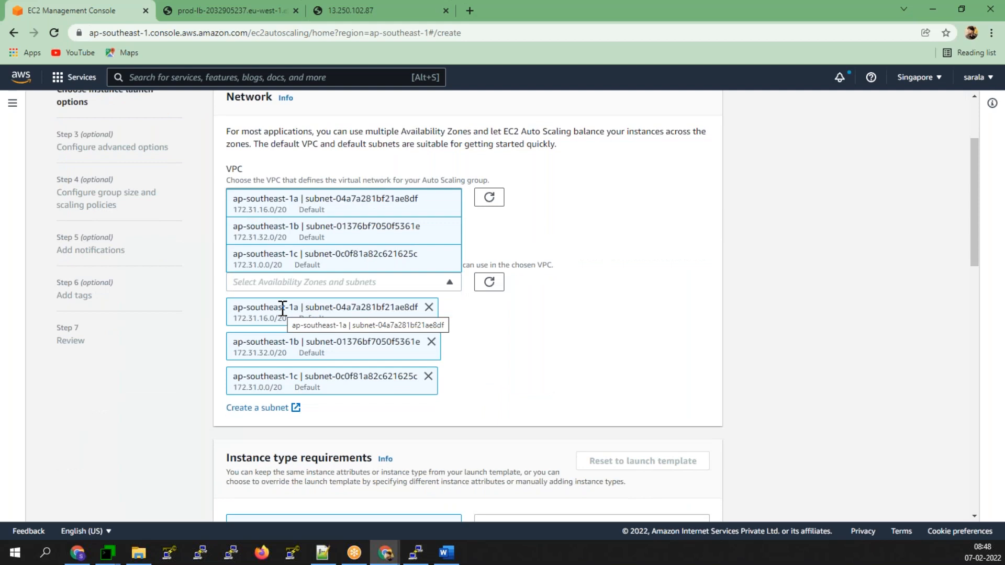
scroll(321, 355, down, 2)
scroll(449, 339, down, 1)
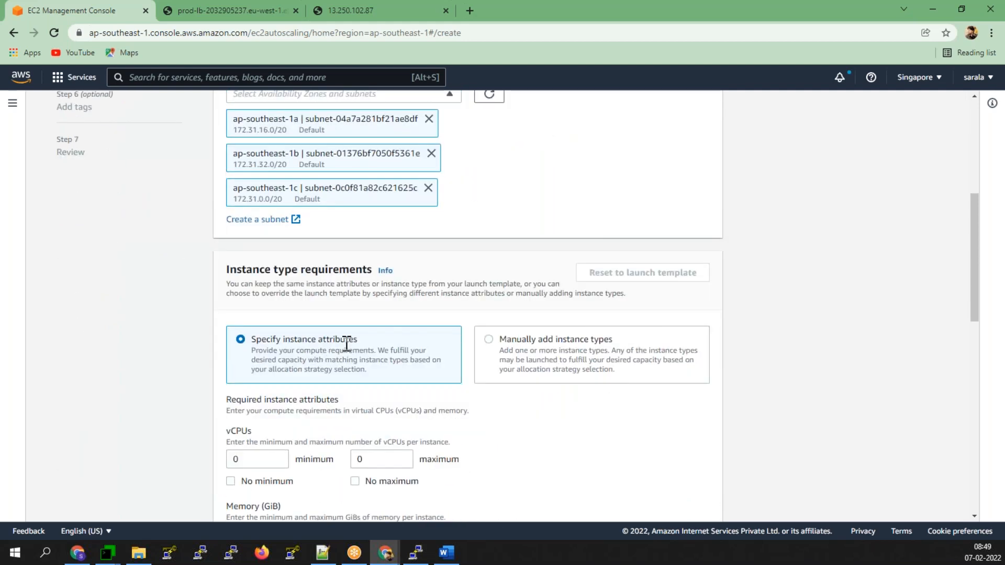
scroll(337, 363, down, 2)
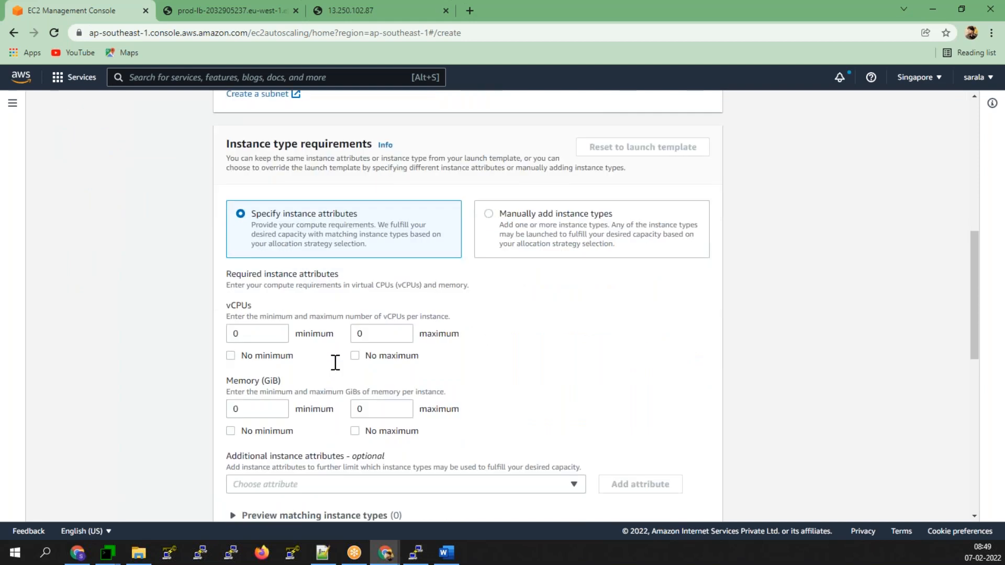
click(489, 215)
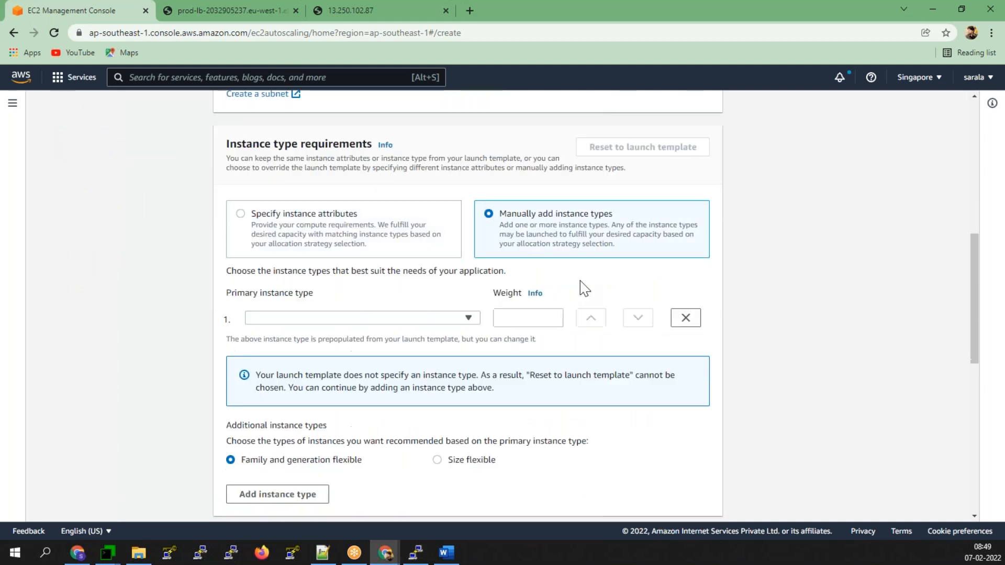
- Make t2.micro the primary instance type, weighting t2.micro 1 and t2.small 2
click(338, 320)
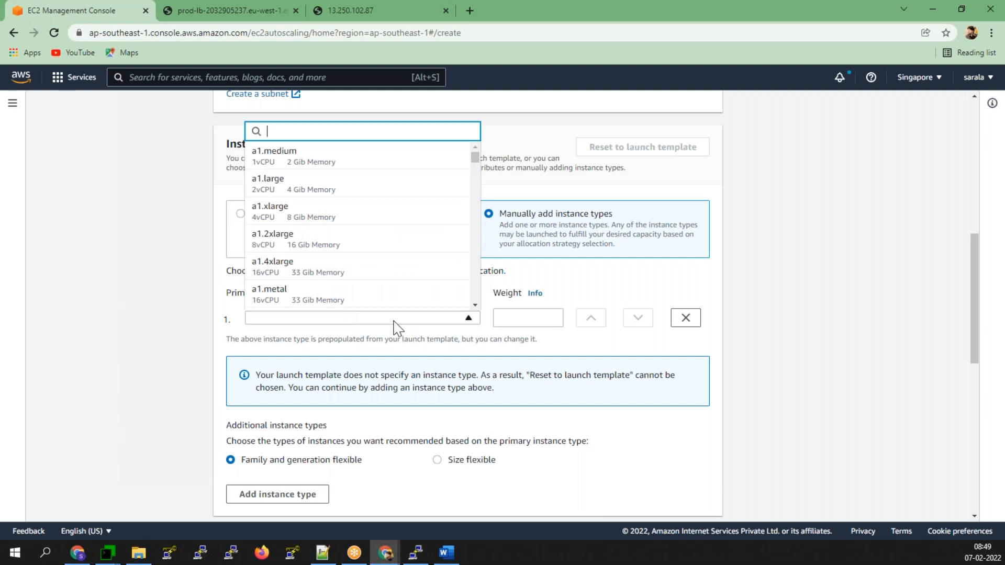
text(t2)
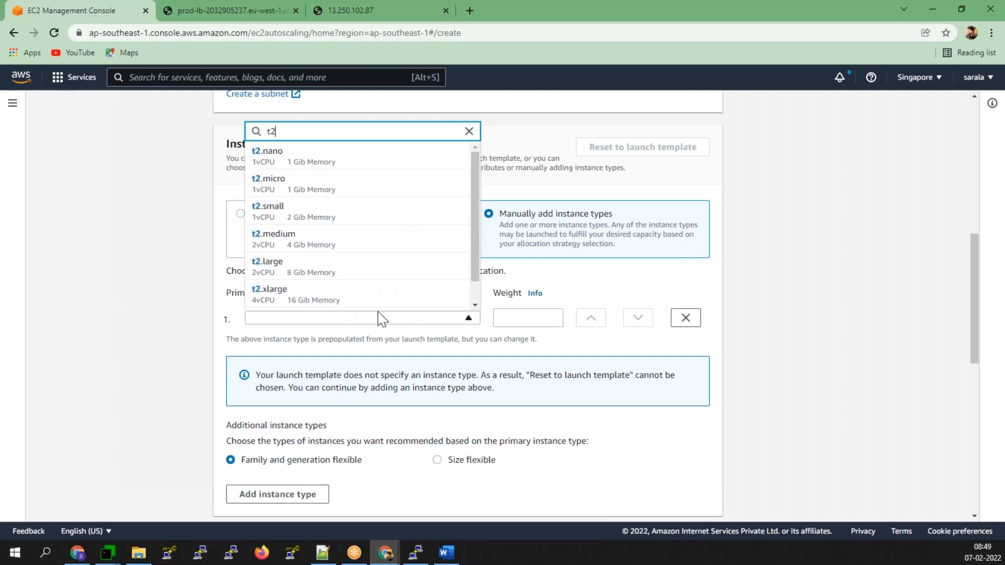
click(253, 188)
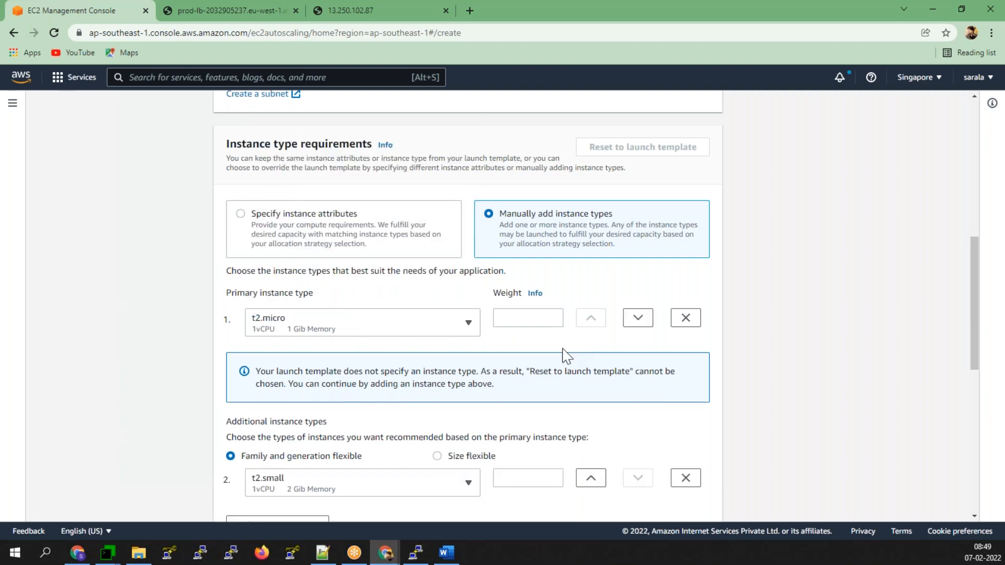
scroll(566, 356, down, 3)
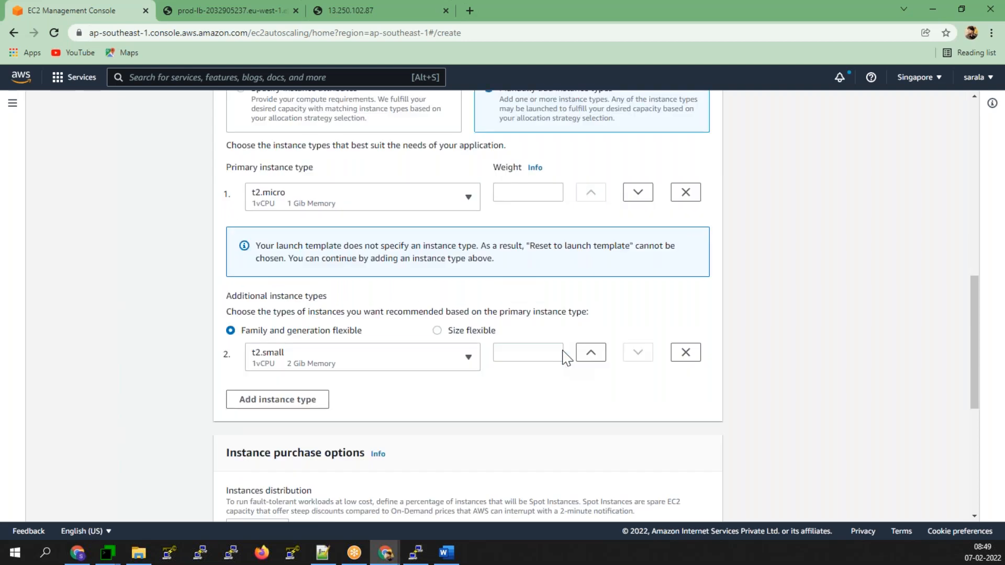
click(516, 195)
text(1)
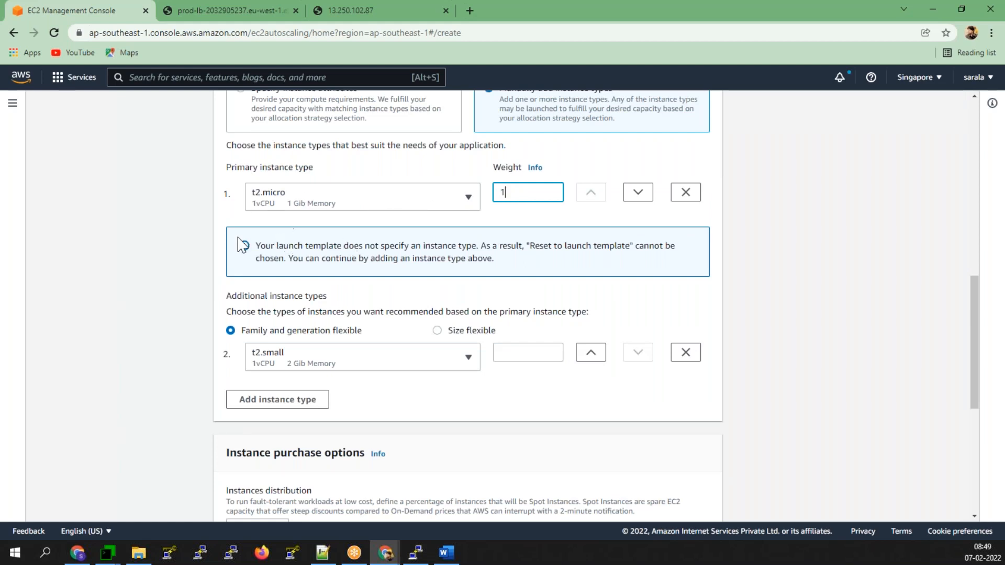
click(536, 346)
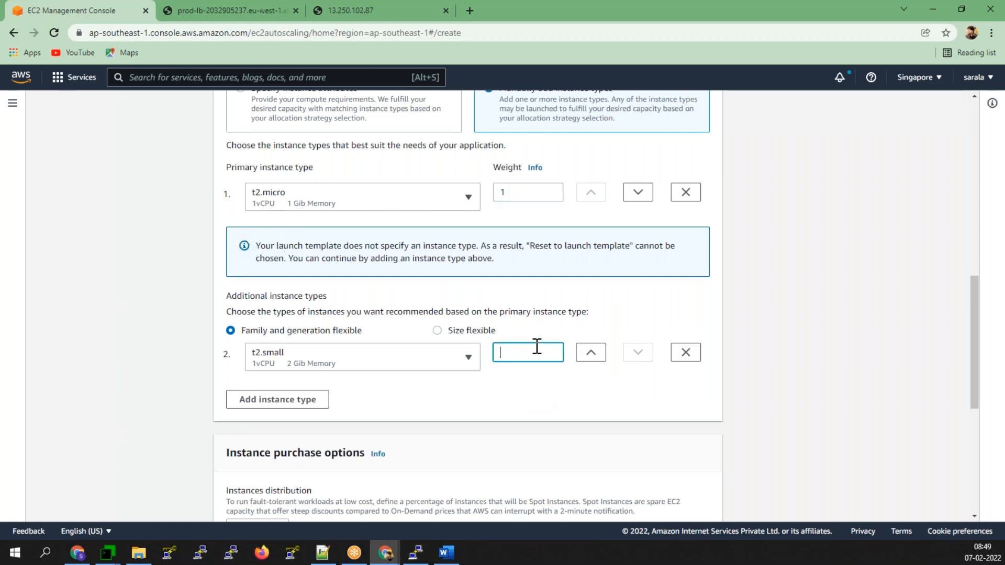
text(2)
- Add a third instance type row with t2.nano weighted 3
click(283, 403)
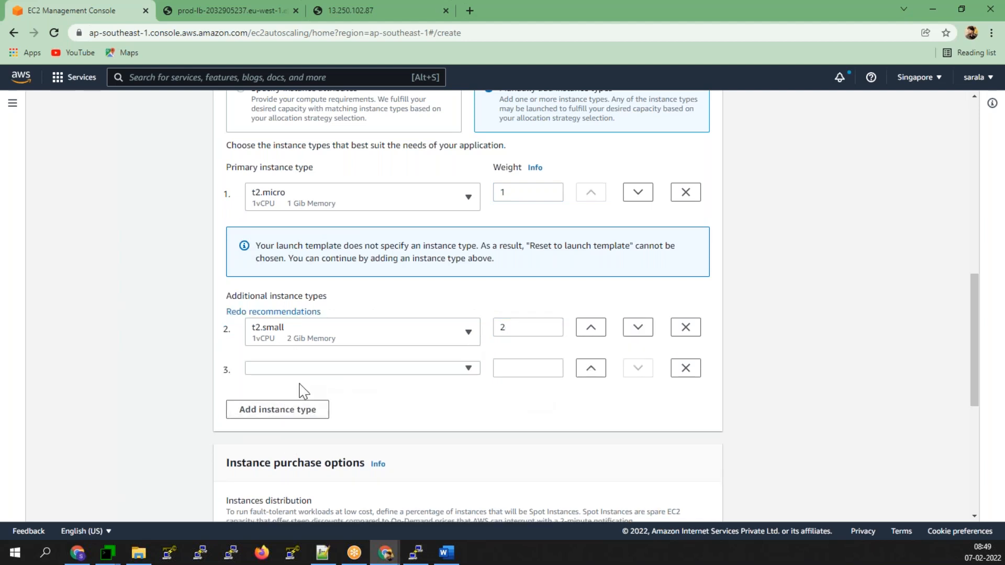
click(296, 369)
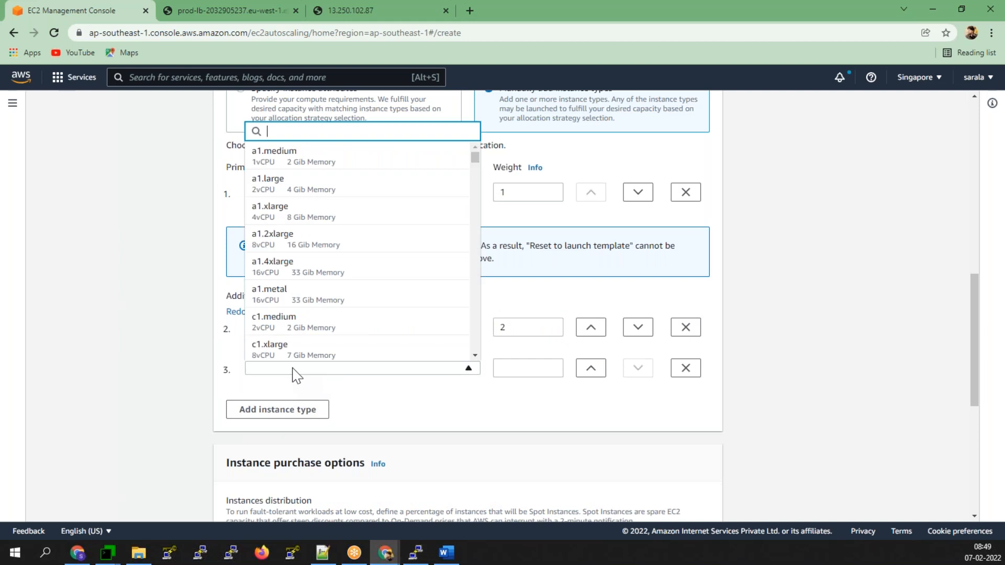
text(t2)
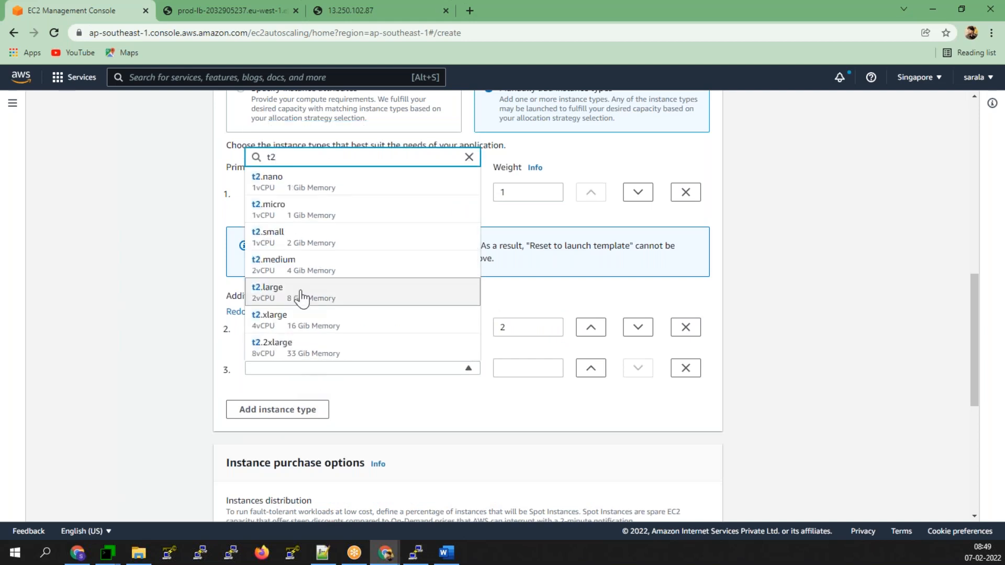
click(314, 178)
click(521, 370)
text(3)
click(548, 428)
scroll(314, 262, up, 1)
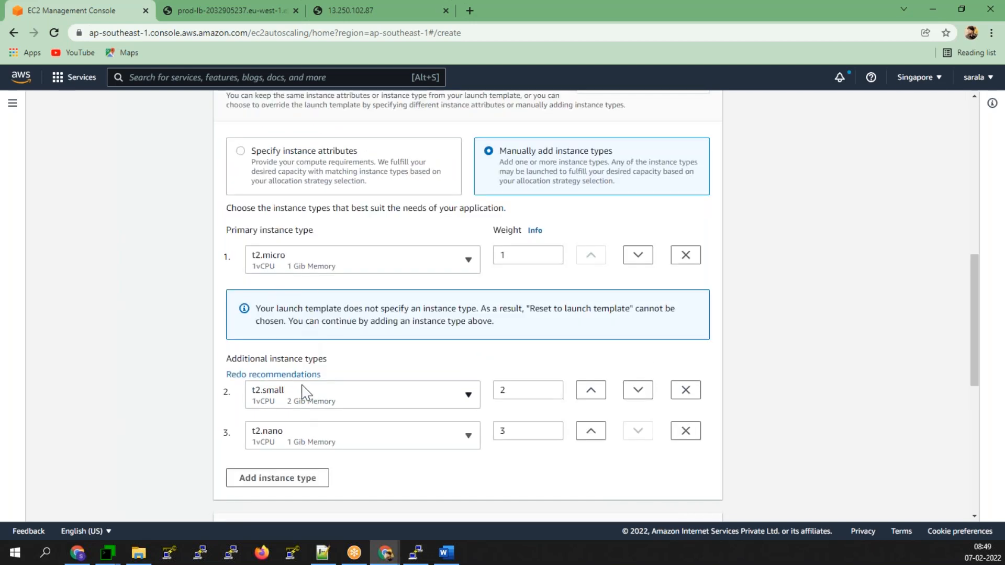
scroll(302, 391, down, 2)
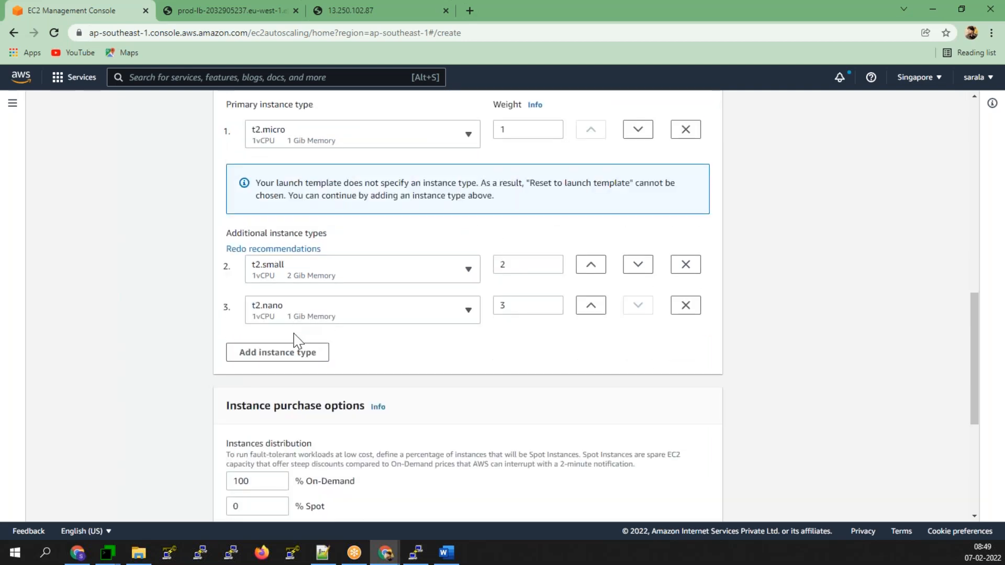
scroll(294, 356, down, 1)
scroll(294, 361, down, 2)
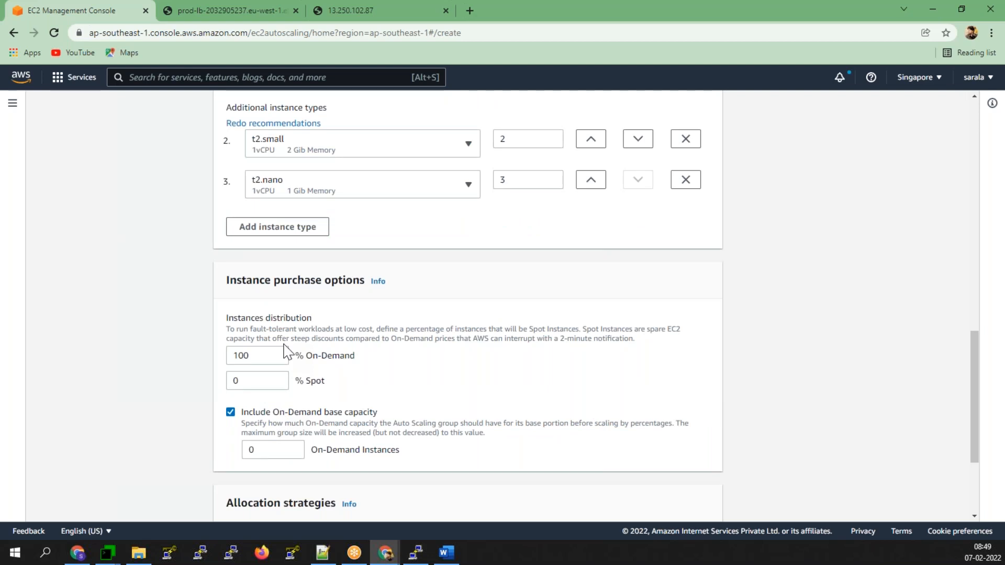
- Change % On-Demand from 100 to 50, leaving 50% Spot
drag(260, 359, 213, 363)
text(50)
click(539, 392)
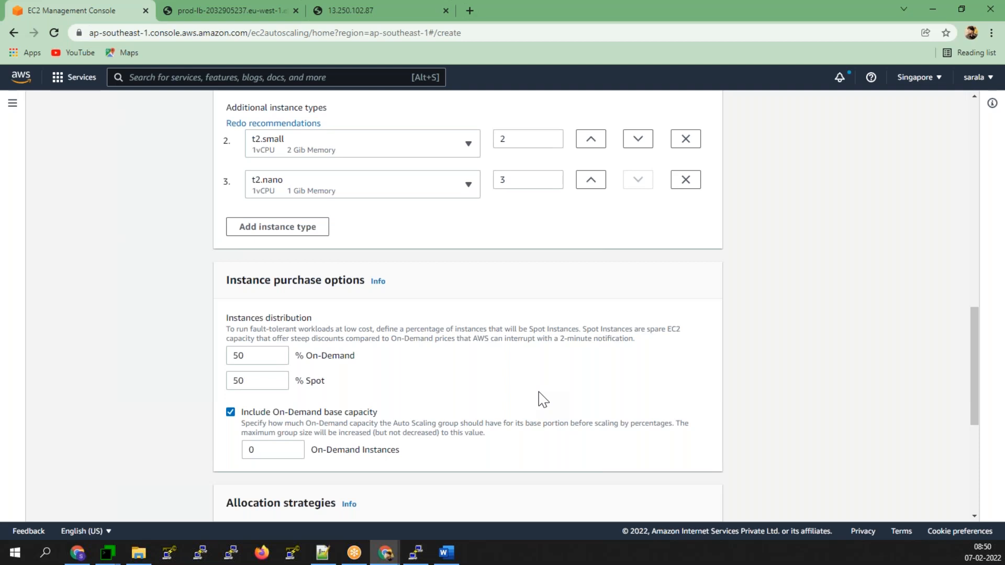
scroll(543, 400, up, 2)
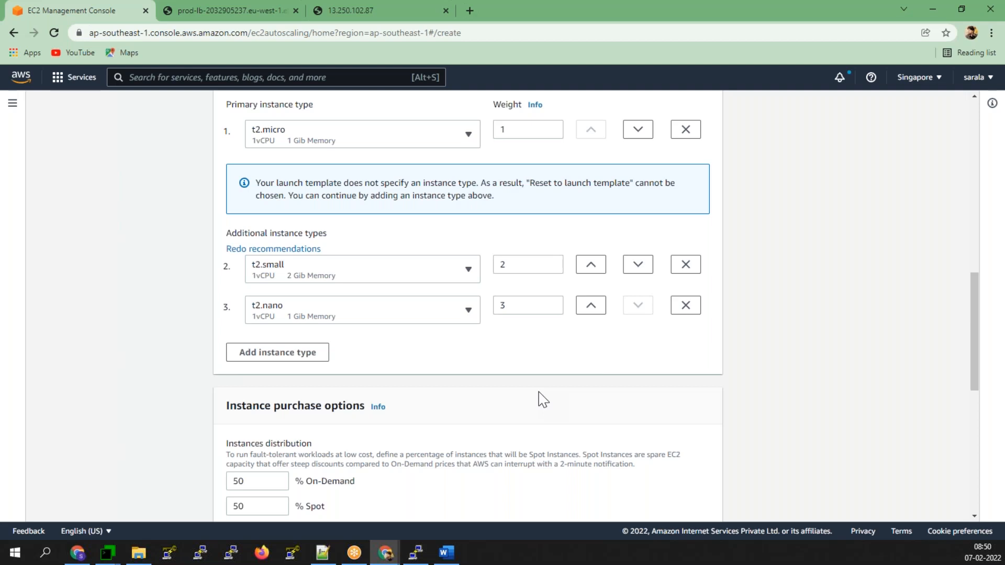
scroll(543, 400, up, 1)
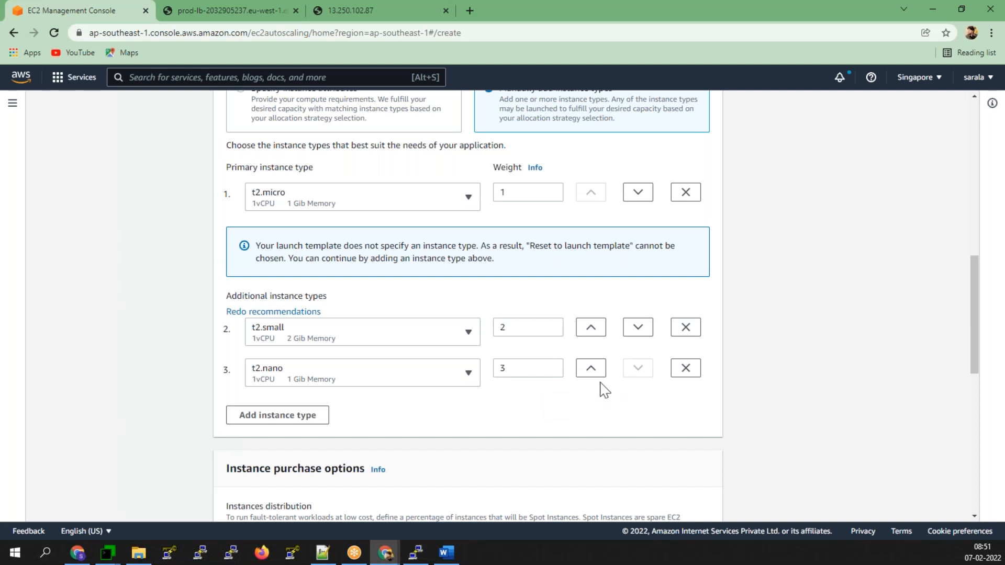
scroll(599, 389, down, 10)
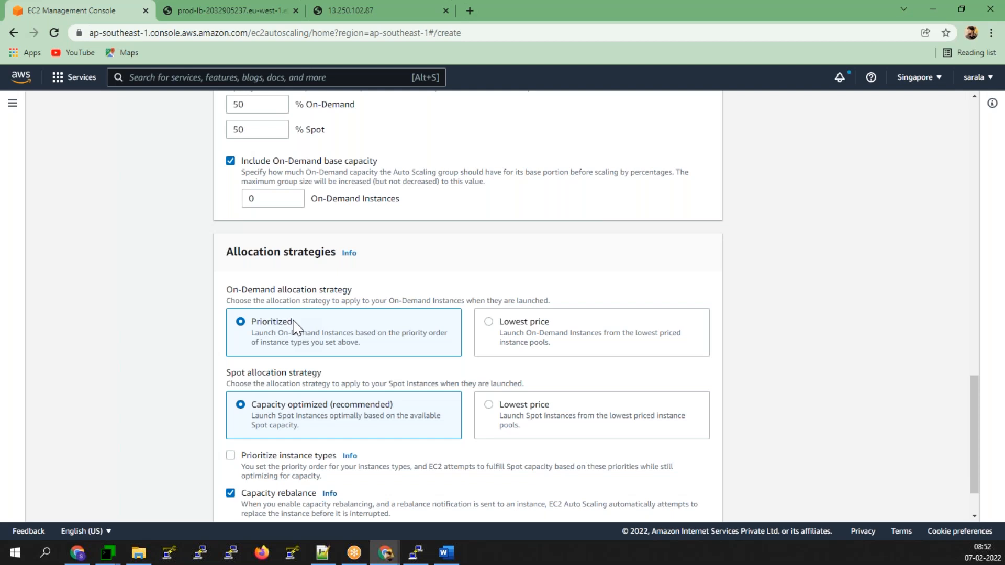
scroll(509, 287, up, 7)
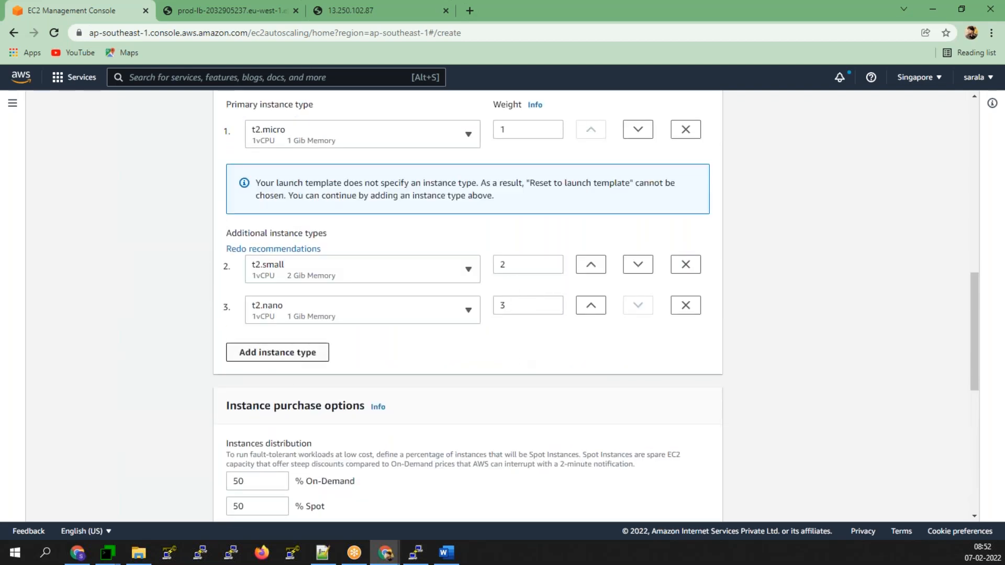
scroll(273, 366, down, 5)
scroll(264, 374, down, 2)
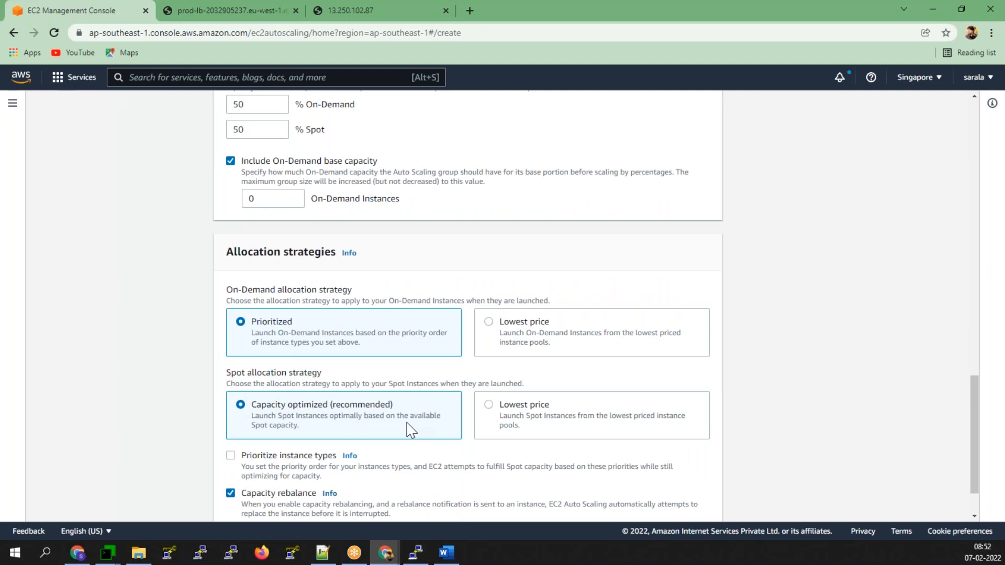
scroll(390, 434, down, 1)
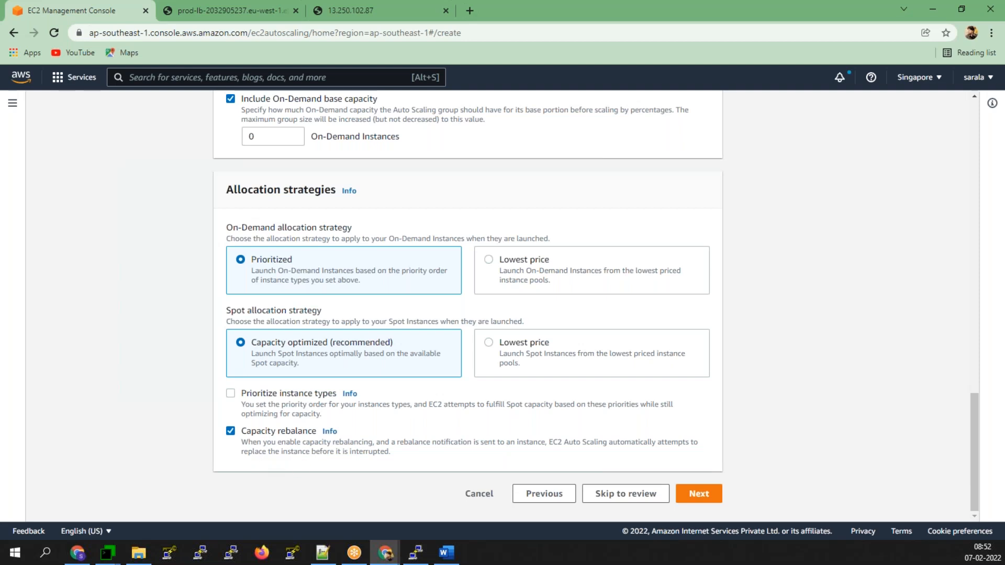
- Attach the group to existing target group 'default | HTTP' and enable CloudWatch group metrics collection
click(707, 500)
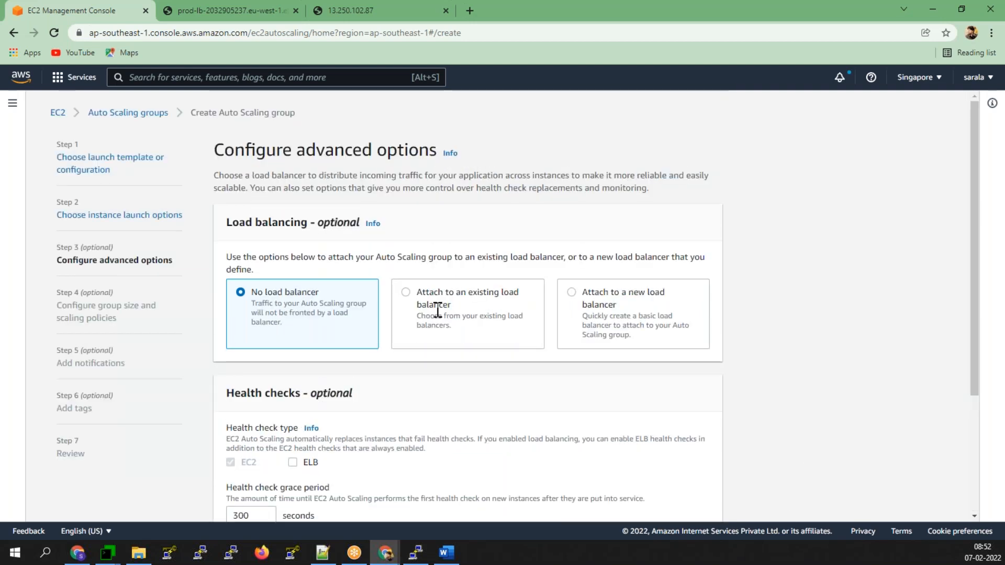
click(458, 288)
scroll(448, 411, down, 3)
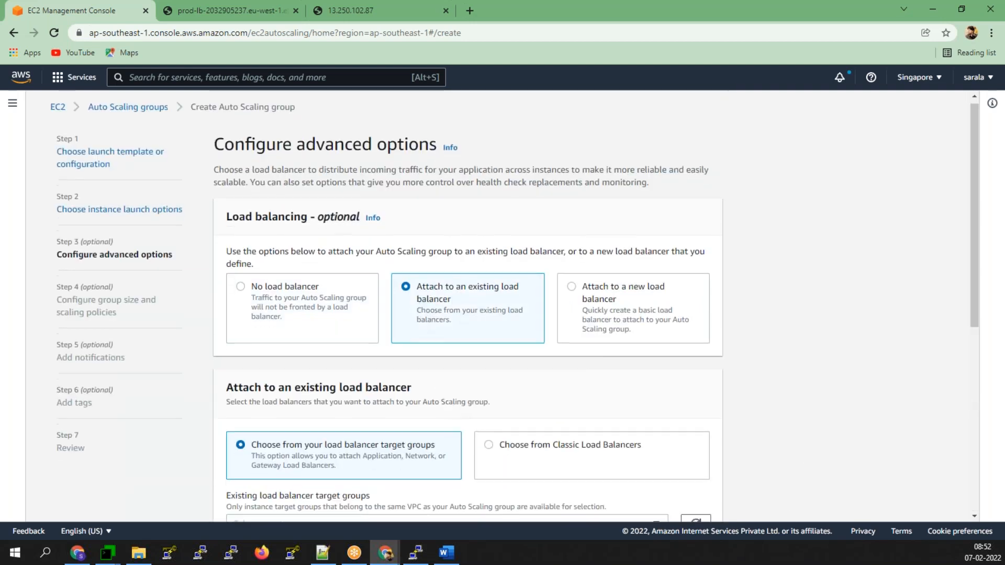
click(466, 341)
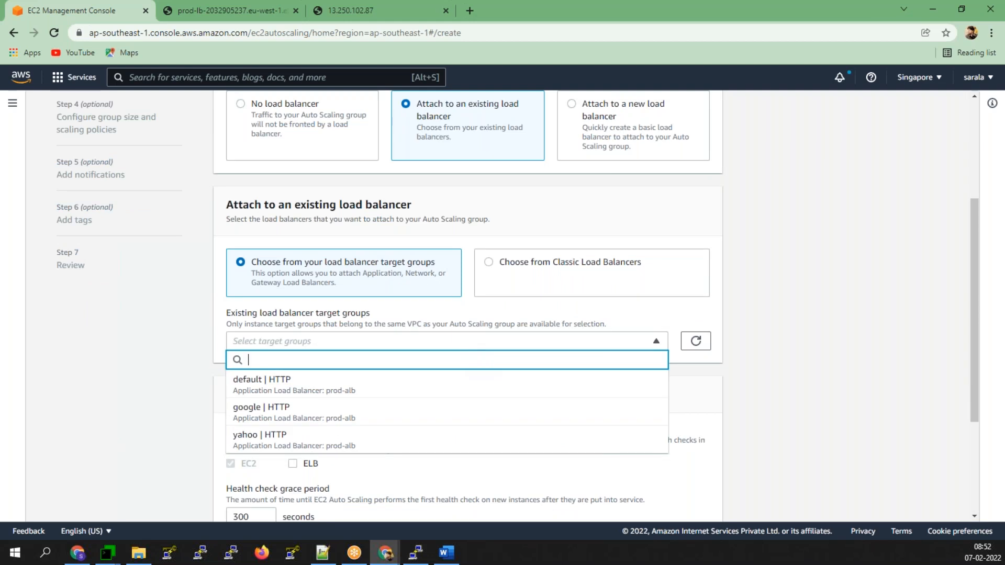
click(307, 390)
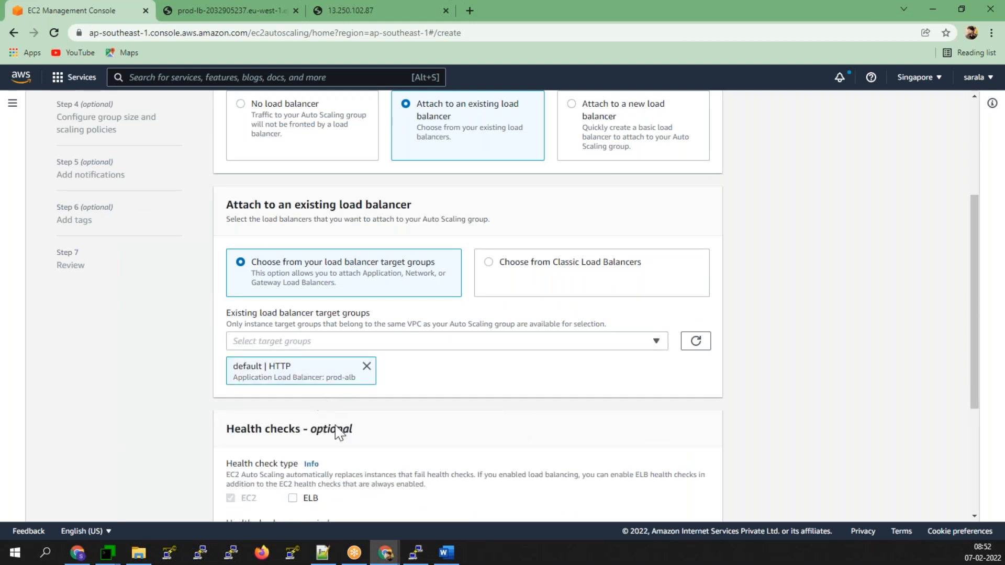
scroll(350, 467, down, 2)
scroll(347, 465, down, 2)
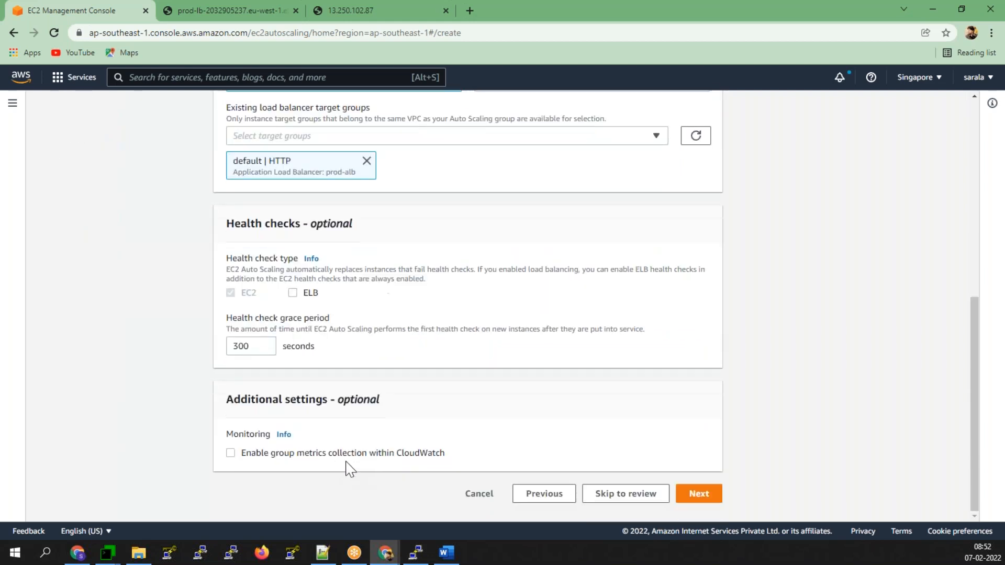
click(335, 453)
- Set maximum capacity to 10, keeping desired and minimum at 1 with no scaling policy
click(700, 494)
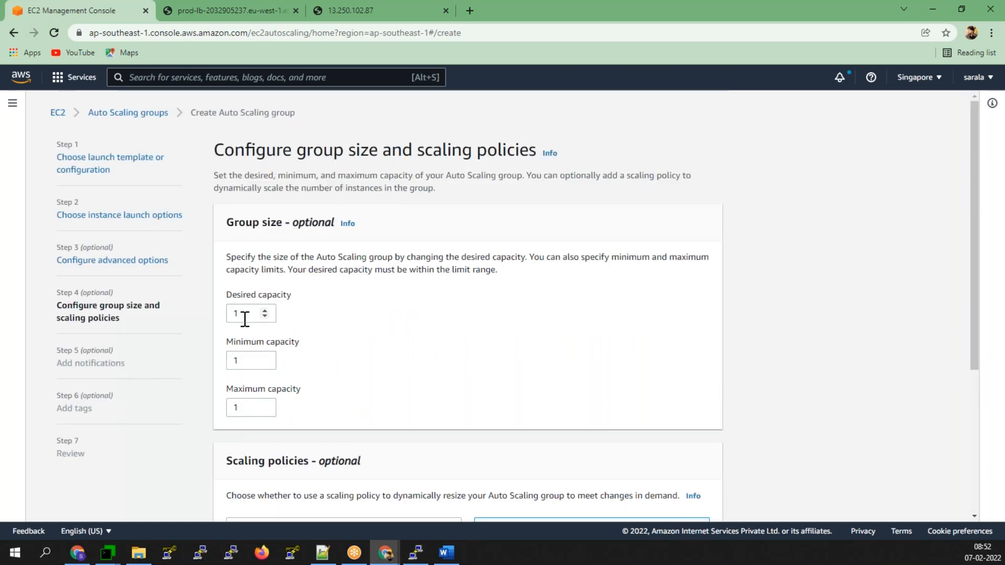
click(244, 408)
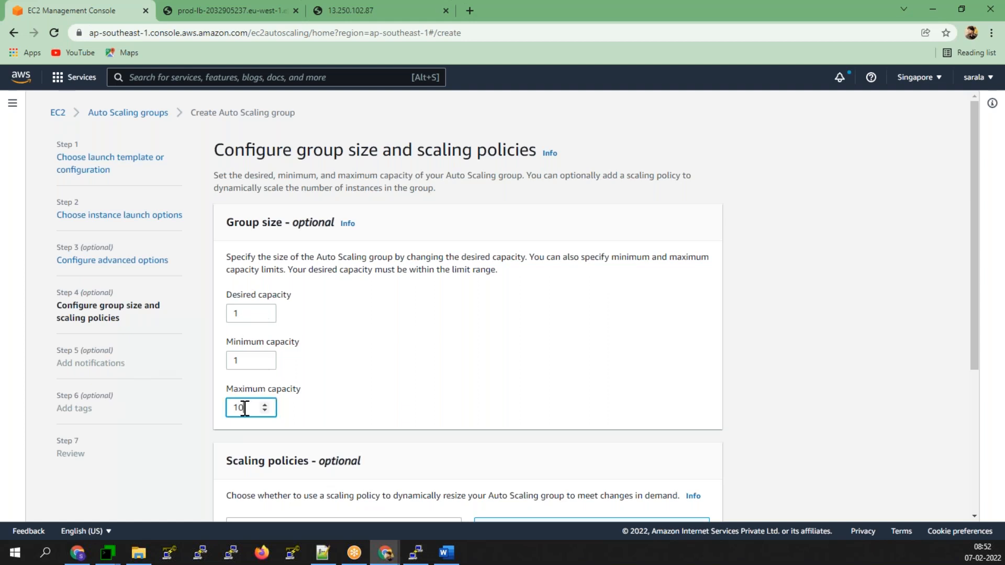
text(0)
click(371, 406)
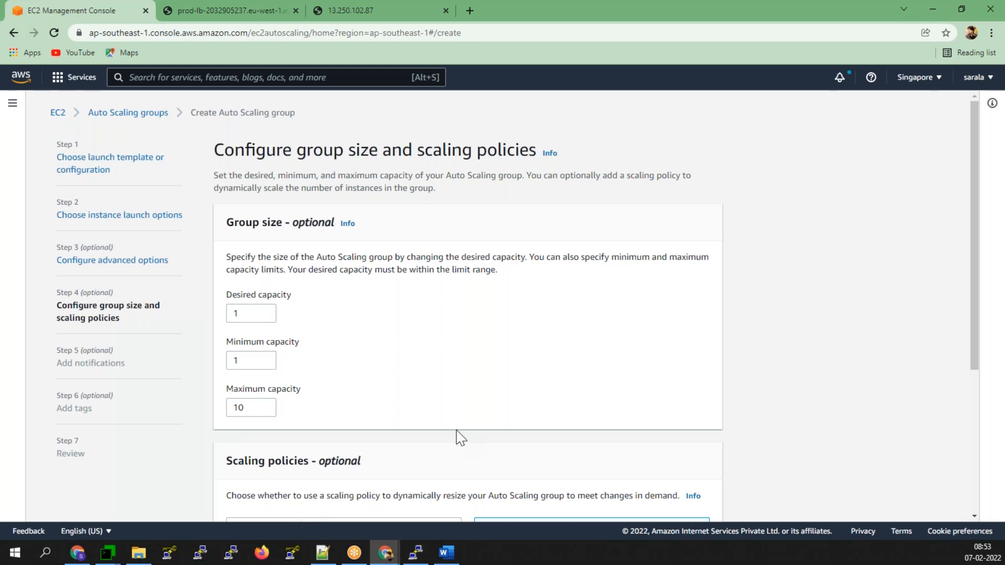
scroll(459, 434, down, 5)
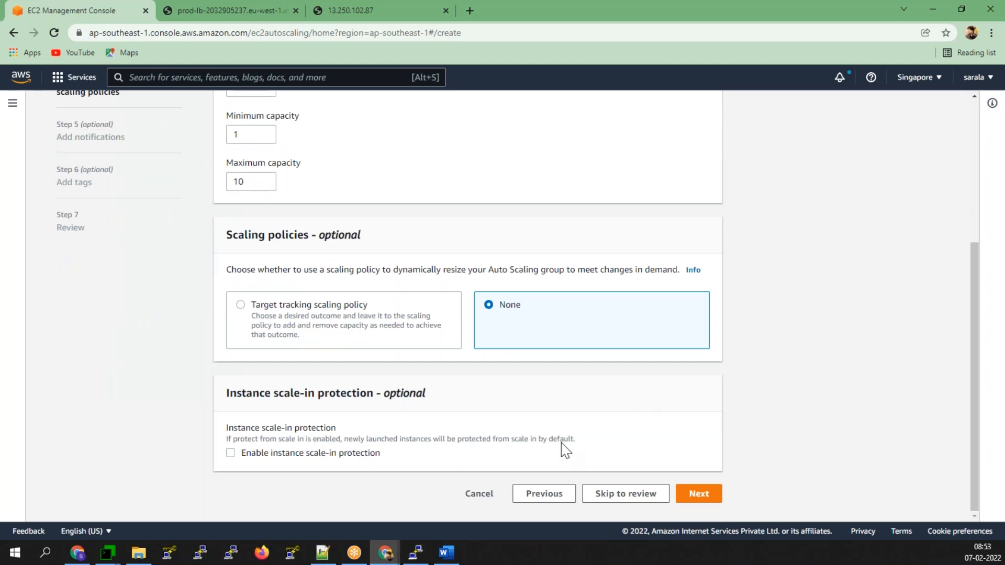
drag(382, 458, 242, 464)
click(697, 494)
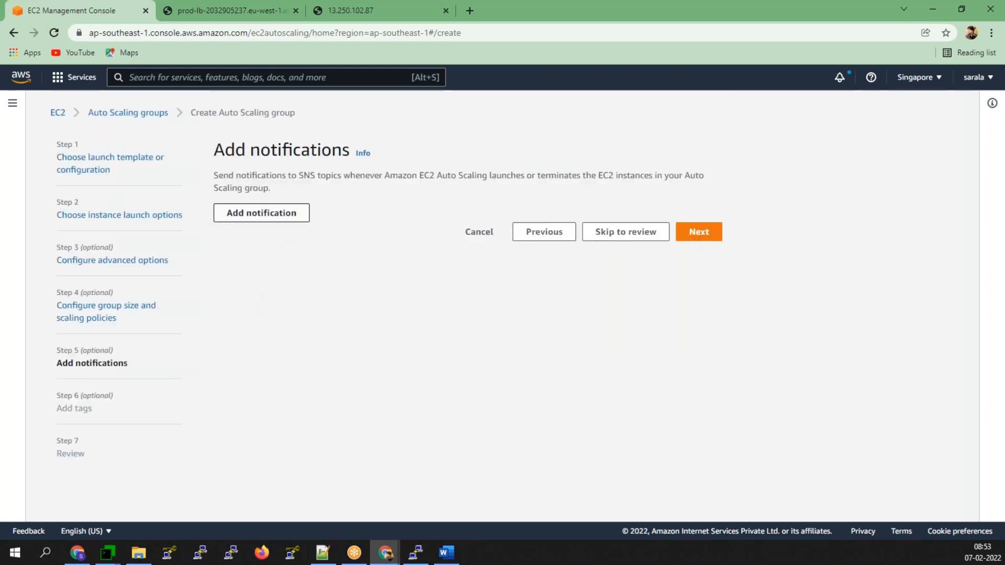
- Add a notification sending all group events to the DevOps SNS topic
click(261, 212)
click(291, 292)
click(274, 327)
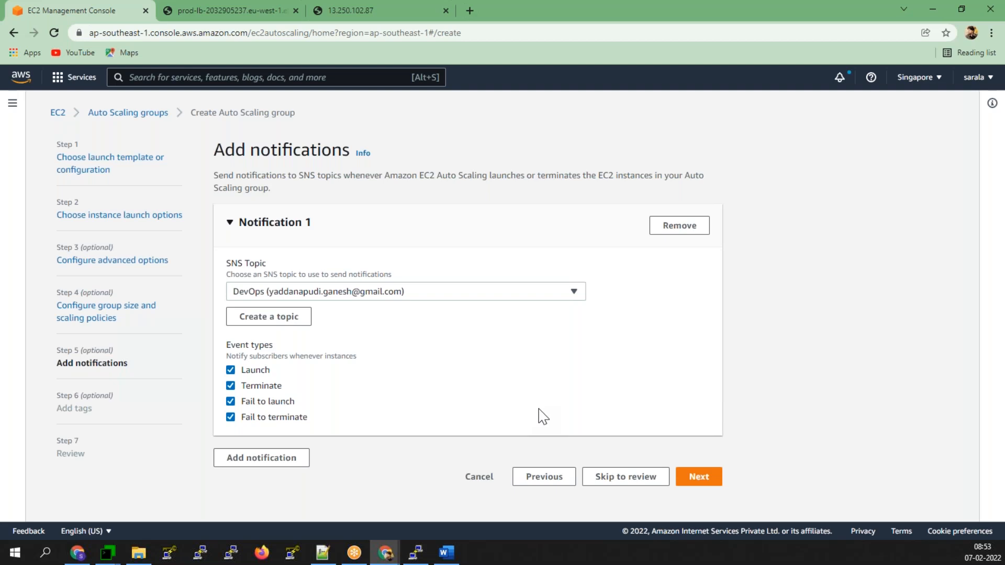
- Move to the tags step and start a new empty tag row
click(688, 472)
click(236, 339)
click(259, 354)
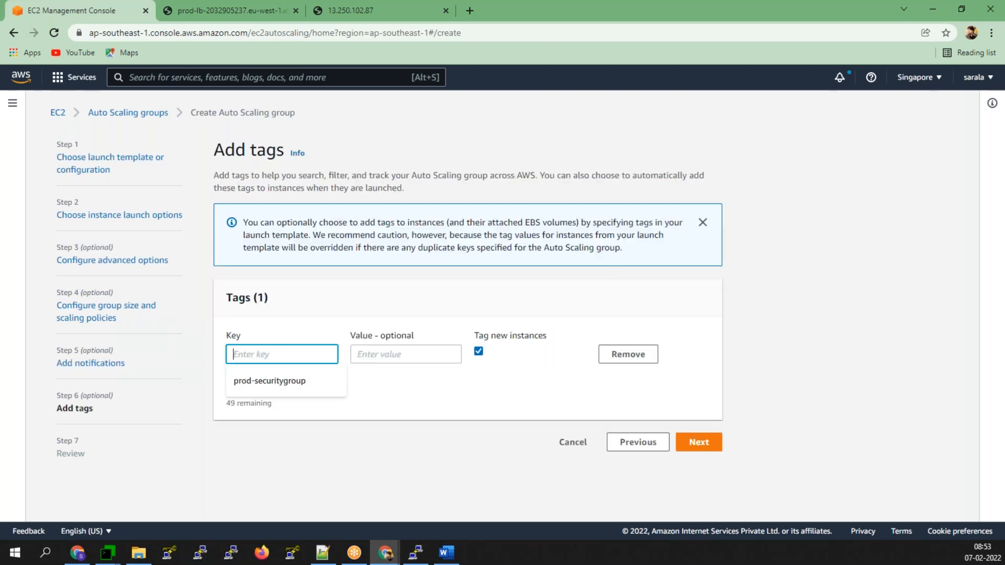
- Add tags Name = Prod-Web-Server and Env = Prod, then go to Review
text(Name)
key(Tab)
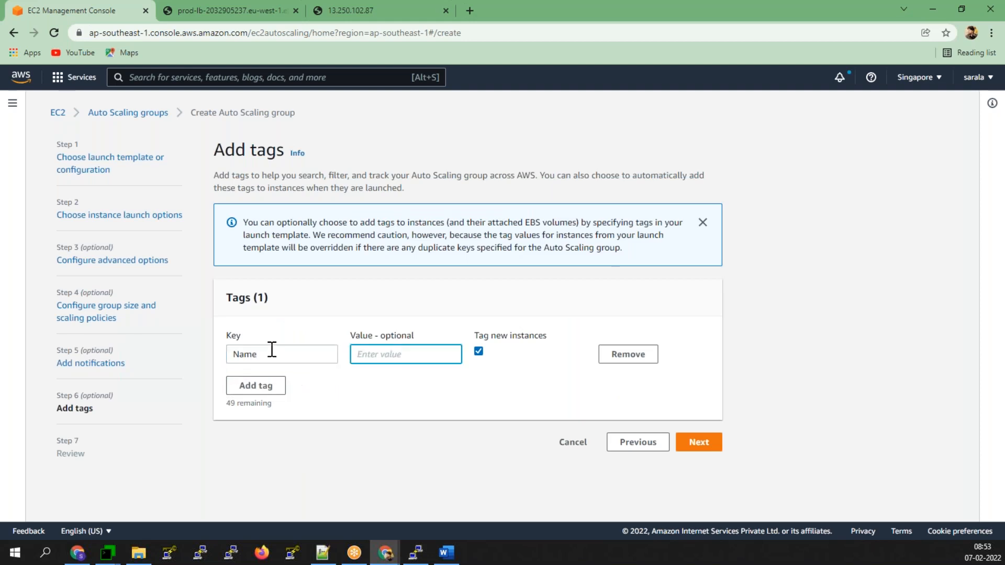
click(372, 360)
text(Prod-Web-Server)
click(266, 386)
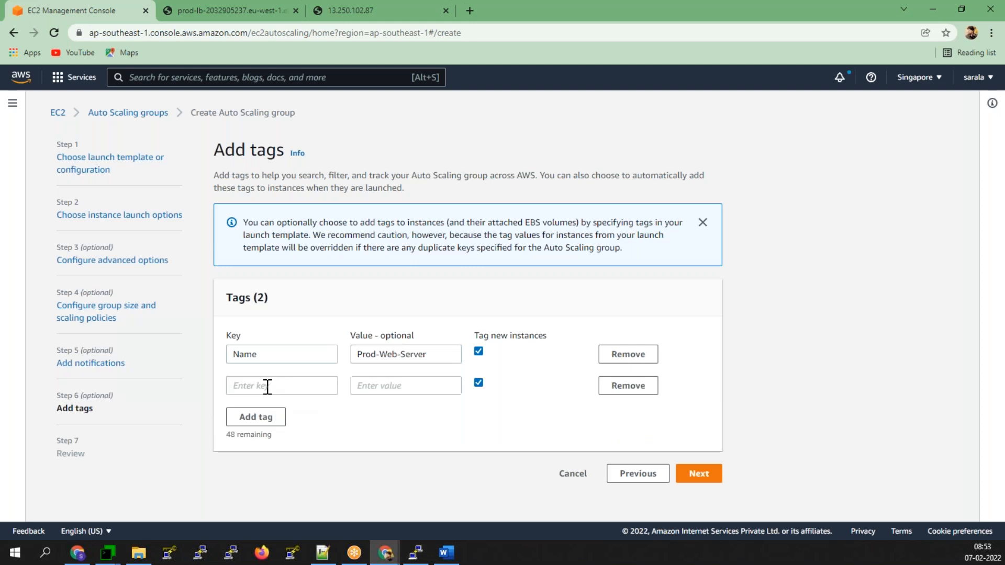
text(Env)
key(Tab)
text(Prod)
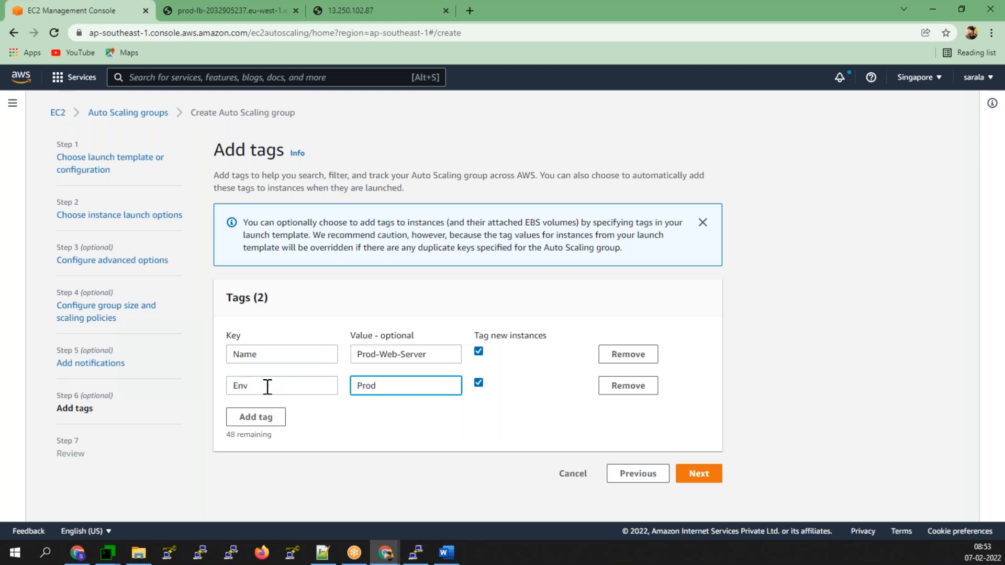
click(700, 473)
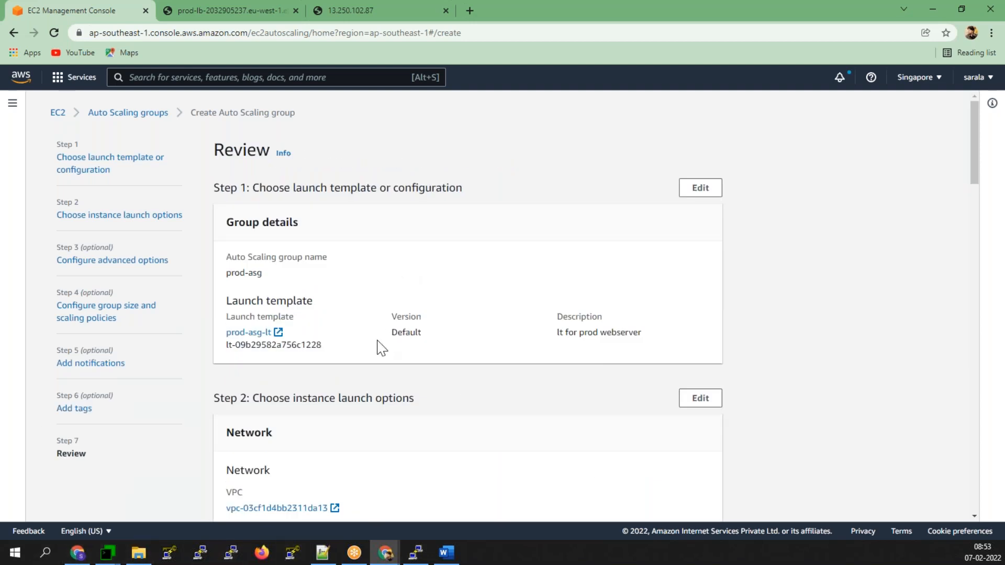
- Check the reviewed settings and create the prod-asg Auto Scaling group
scroll(330, 406, down, 20)
scroll(332, 406, down, 10)
click(649, 484)
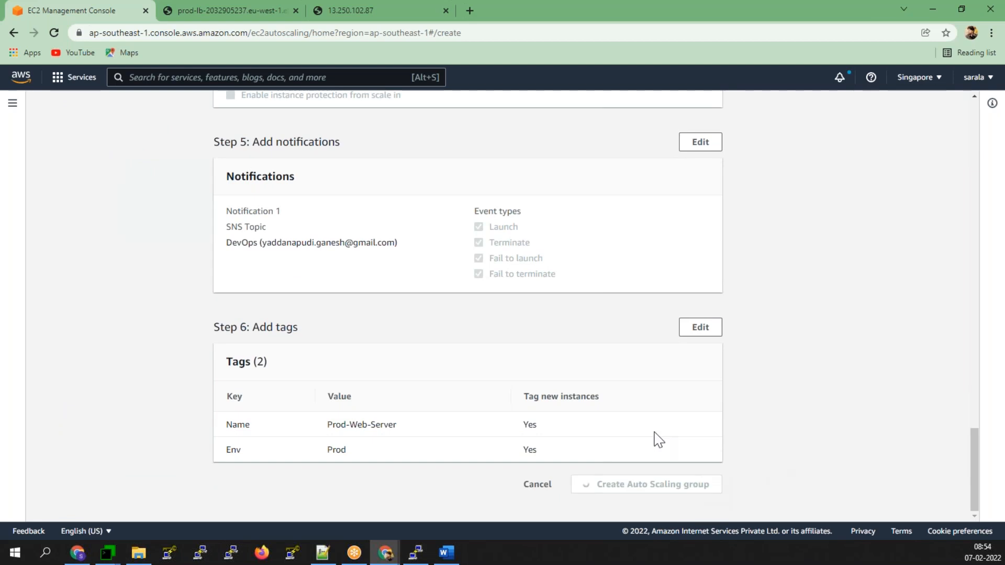
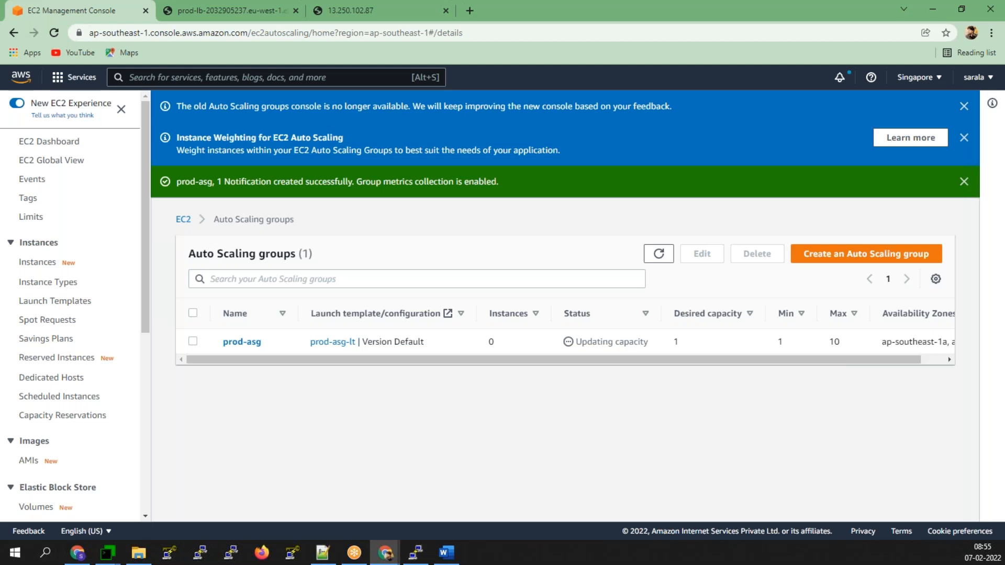
- Refresh the Auto Scaling groups list so prod-asg shows 1 running instance
click(659, 254)
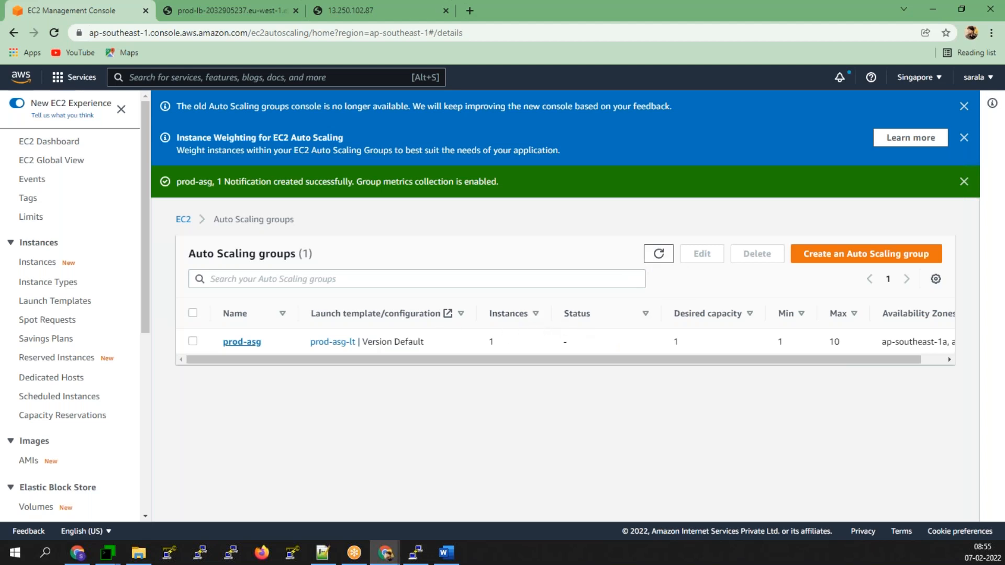
scroll(82, 398, down, 3)
scroll(60, 433, down, 3)
- Open the default target group and review its health check settings
click(54, 401)
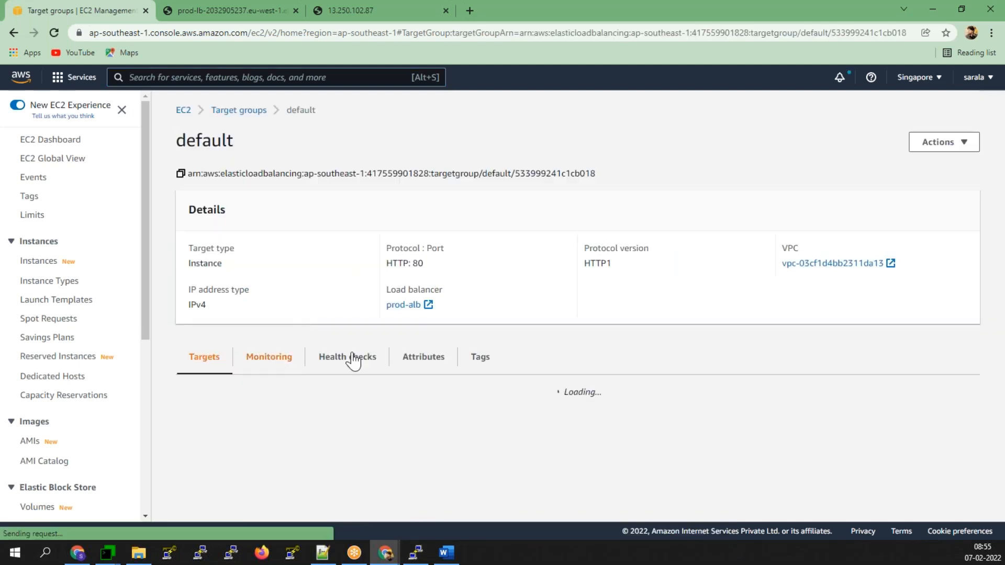
click(353, 421)
scroll(204, 410, down, 2)
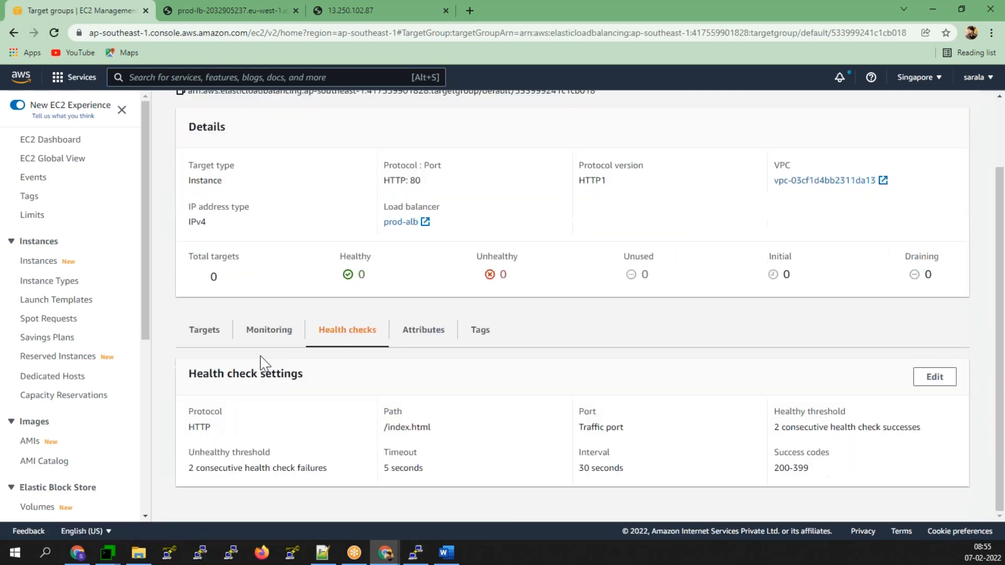
click(205, 330)
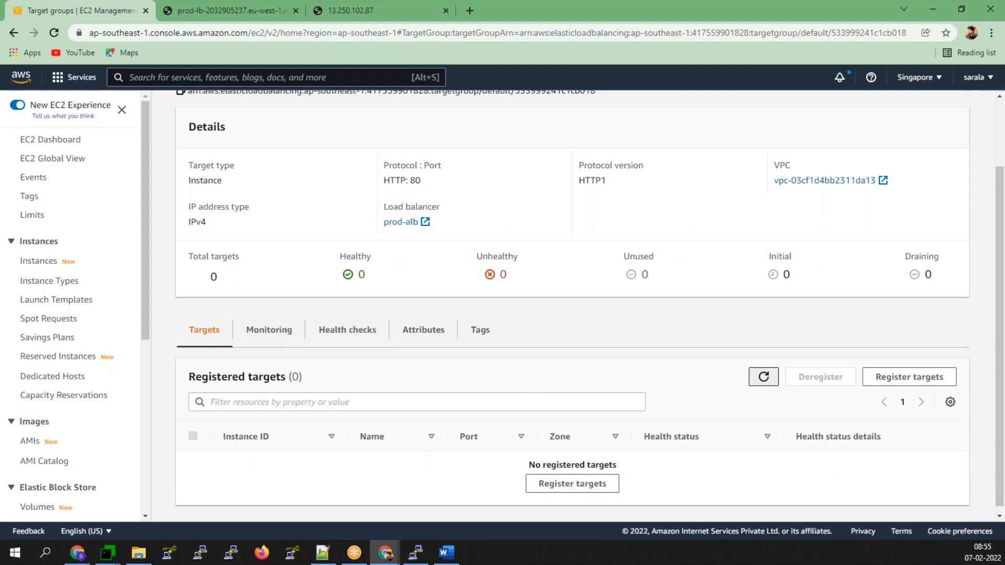
- Refresh the default target group's targets, still none registered, and open the region selector
click(764, 377)
scroll(335, 415, down, 2)
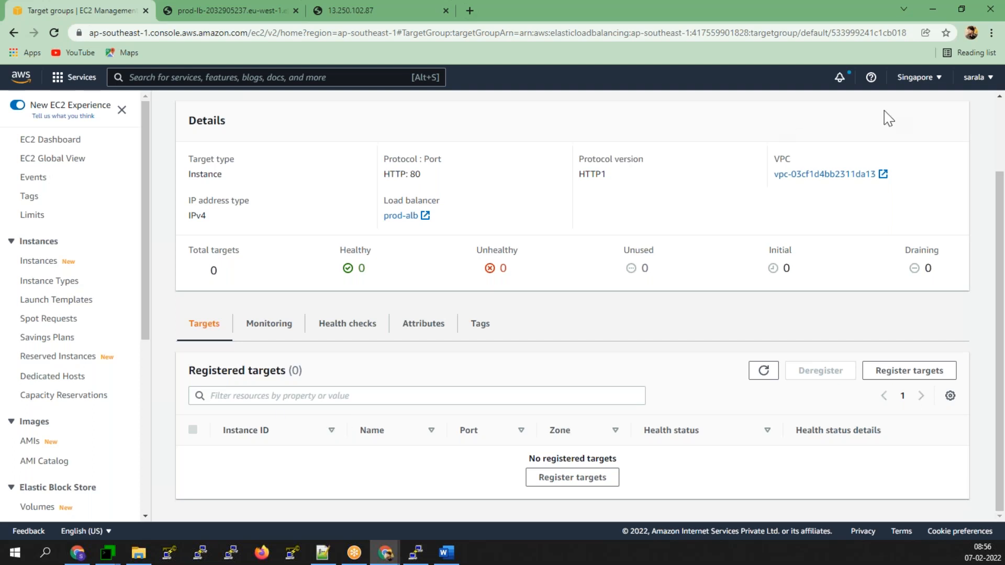
click(763, 372)
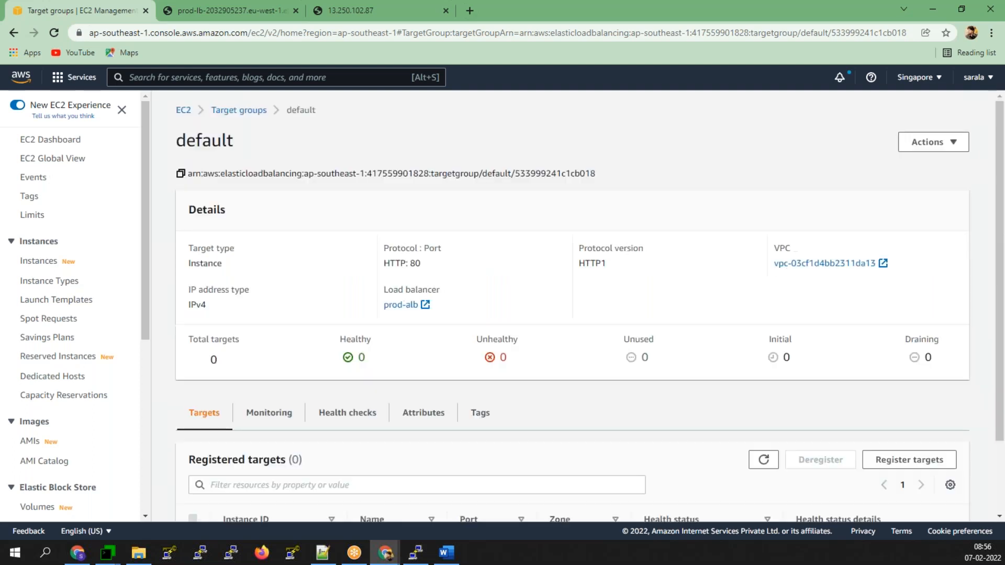
scroll(720, 385, down, 2)
click(922, 87)
scroll(833, 435, down, 4)
- Switch to Europe (Ireland), confirm prod-app-ui's one healthy target, then list Ireland's Auto Scaling groups
click(800, 329)
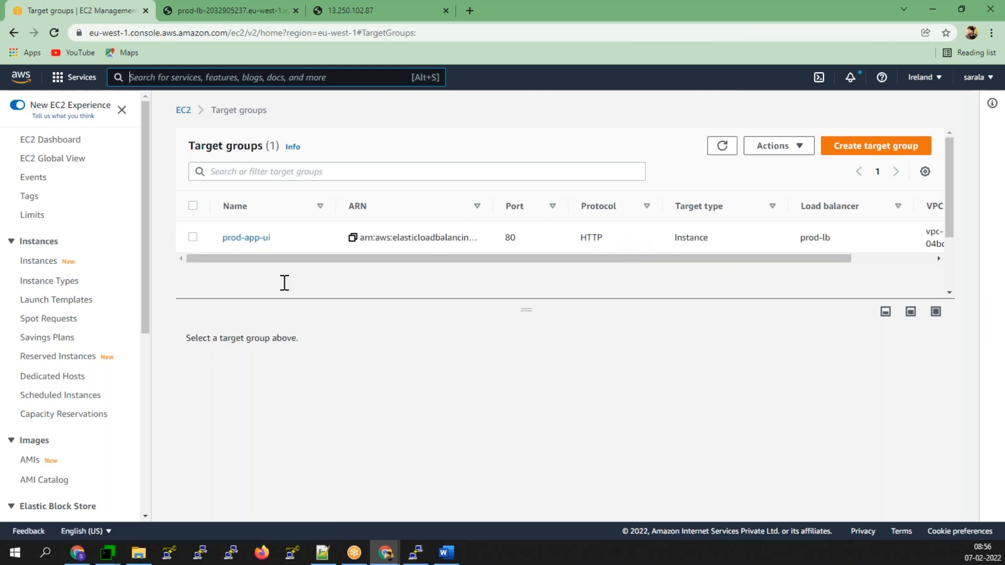
click(255, 239)
scroll(282, 391, down, 1)
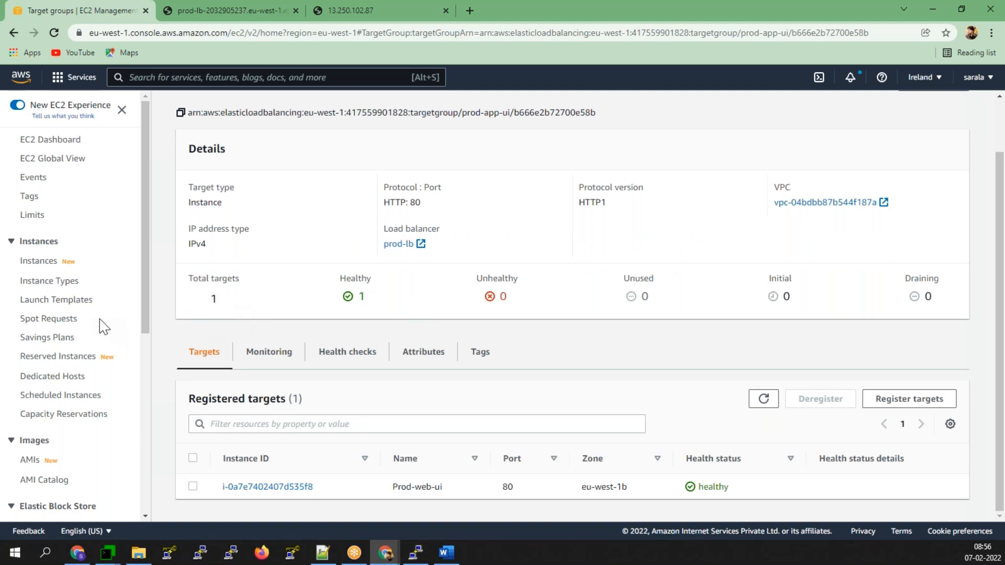
scroll(99, 403, down, 4)
scroll(63, 471, down, 3)
click(68, 491)
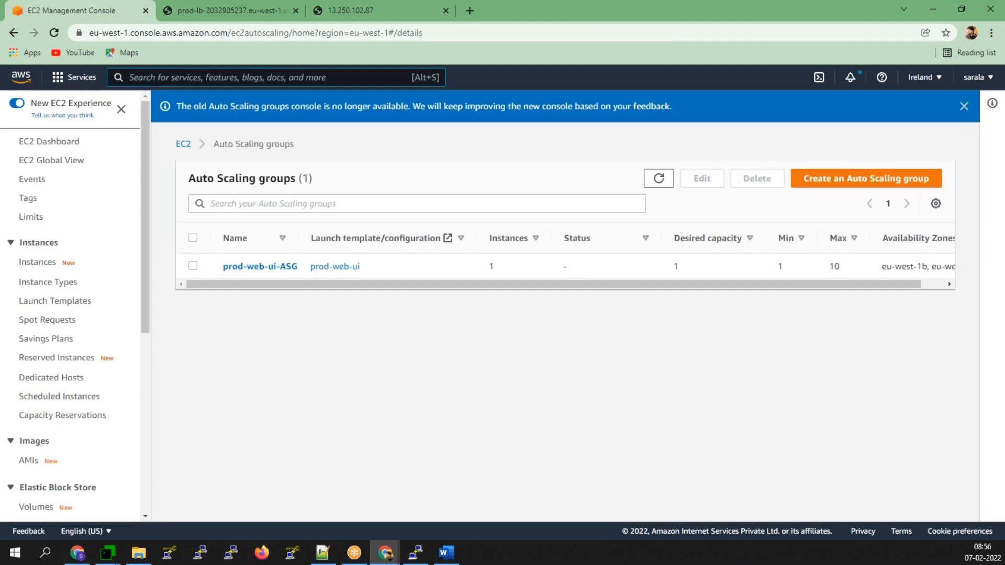
- Open prod-web-ui-ASG's Activity history and read the first terminating activity
click(260, 267)
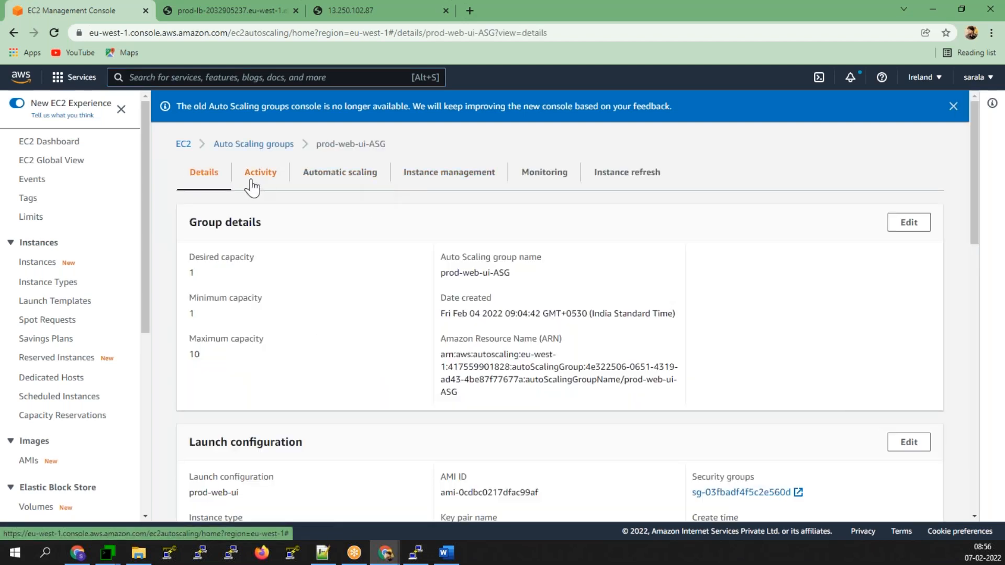
click(263, 181)
scroll(316, 459, down, 5)
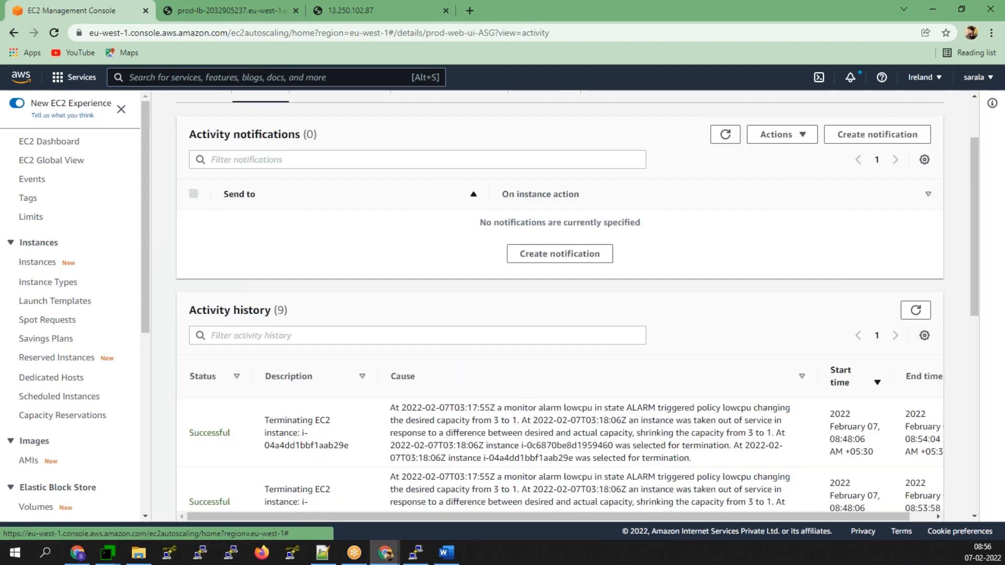
scroll(314, 460, down, 3)
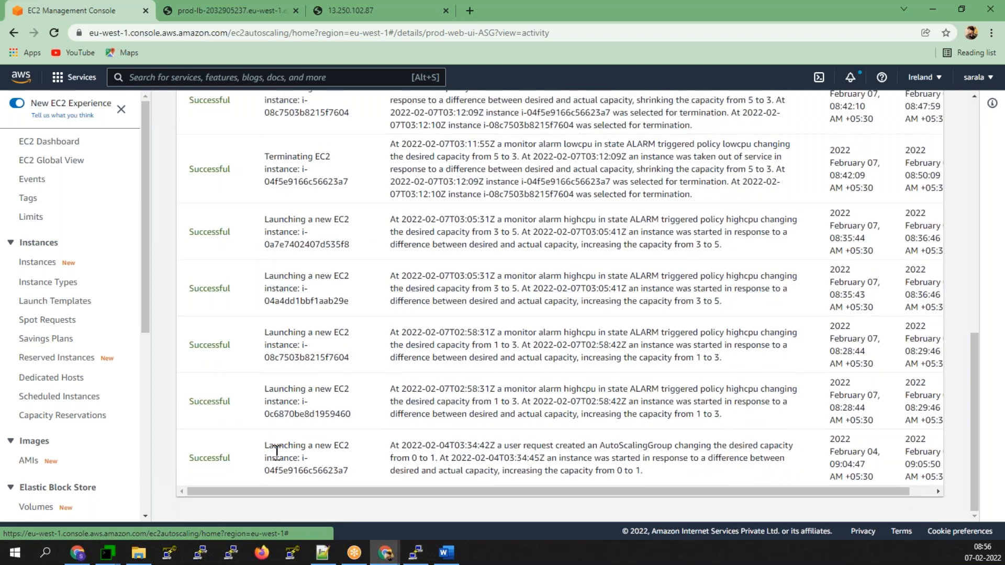
scroll(314, 314, up, 3)
drag(265, 325, 706, 368)
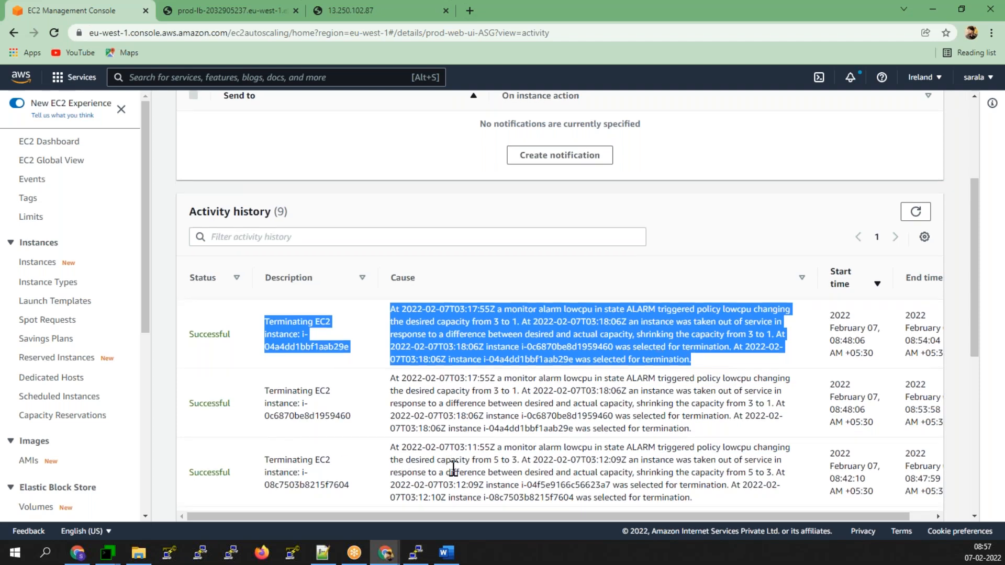
- Inspect the activity triggered by the lowcpu policy, then switch back to Asia Pacific (Singapore)
scroll(619, 451, down, 1)
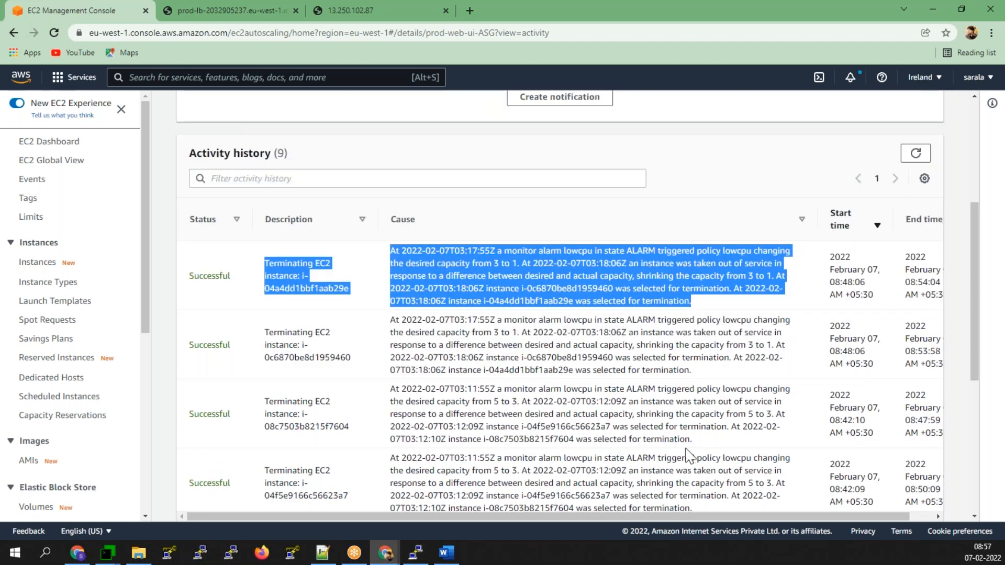
scroll(675, 398, down, 2)
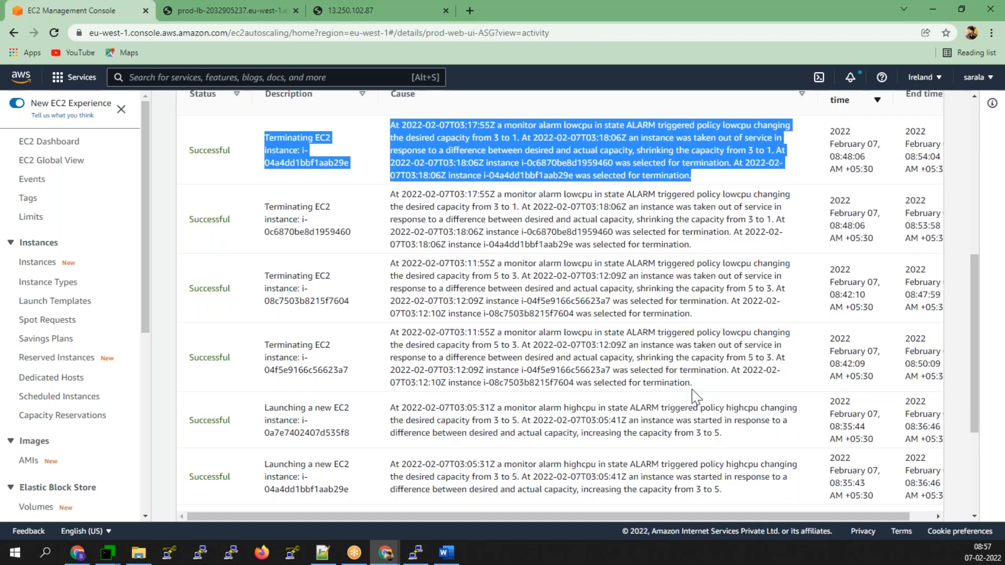
drag(707, 391, 602, 314)
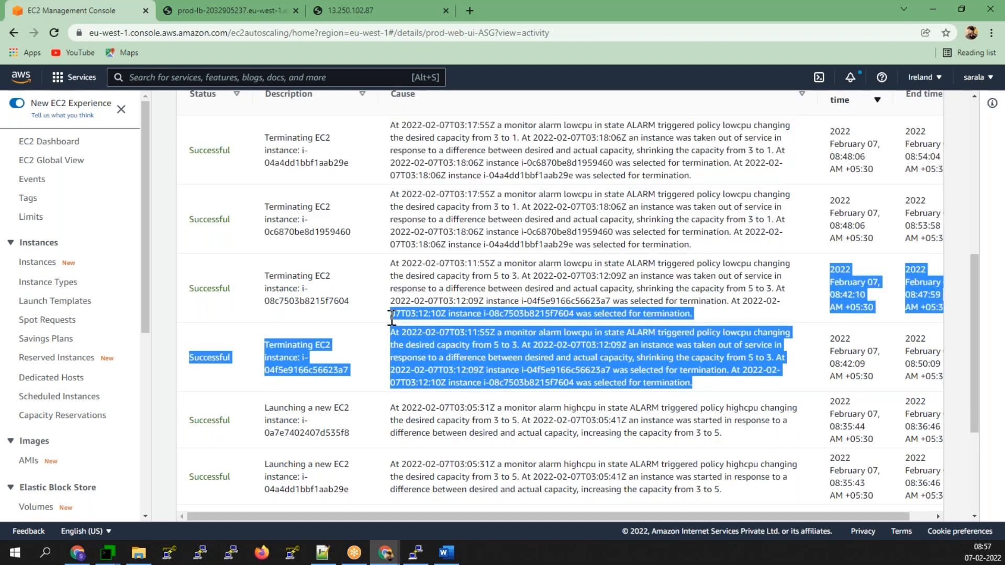
click(602, 344)
drag(657, 331, 751, 335)
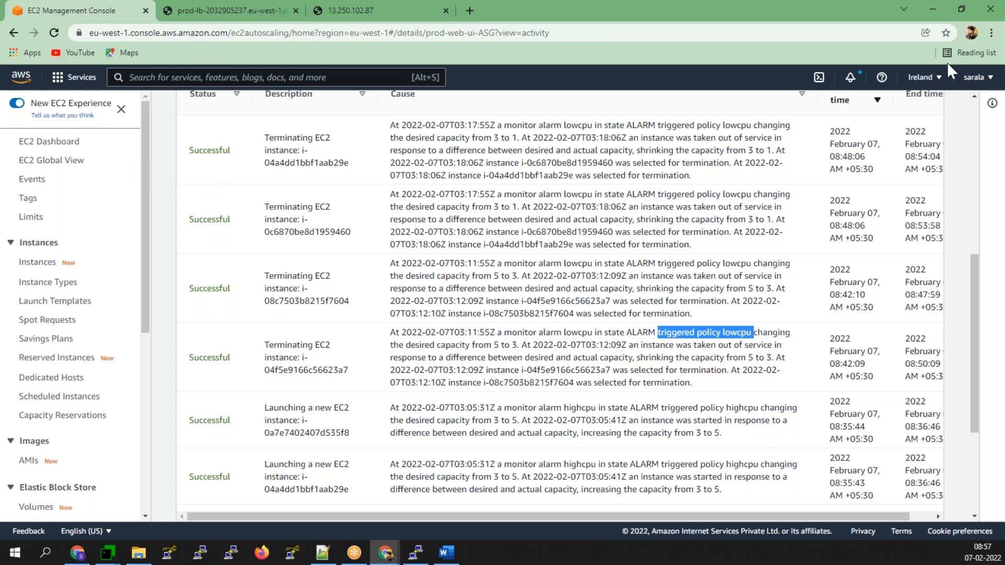
click(924, 77)
click(836, 374)
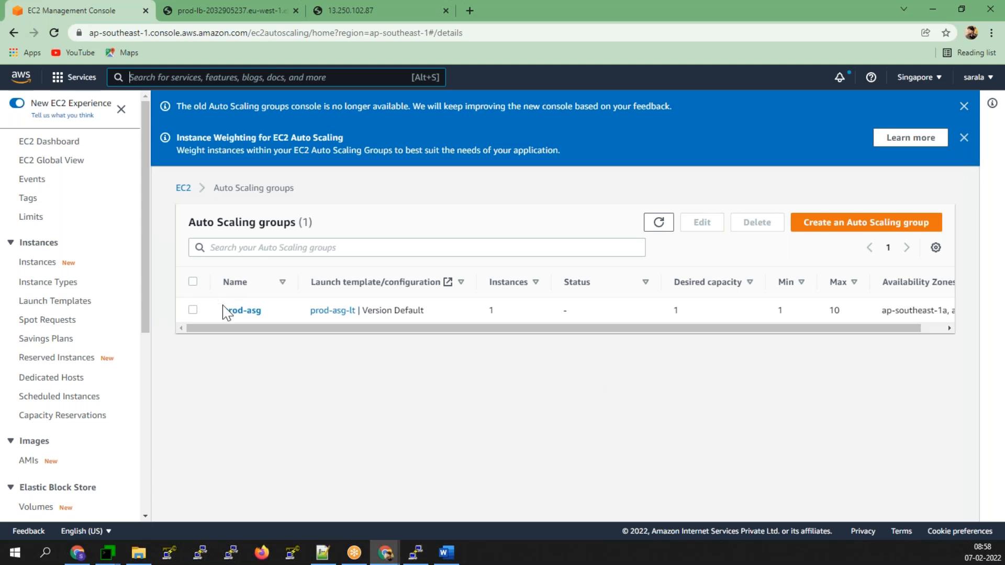
- Check Singapore's launch configurations, then confirm the default target group shows Prod-Web-Server healthy on port 80
scroll(59, 335, down, 6)
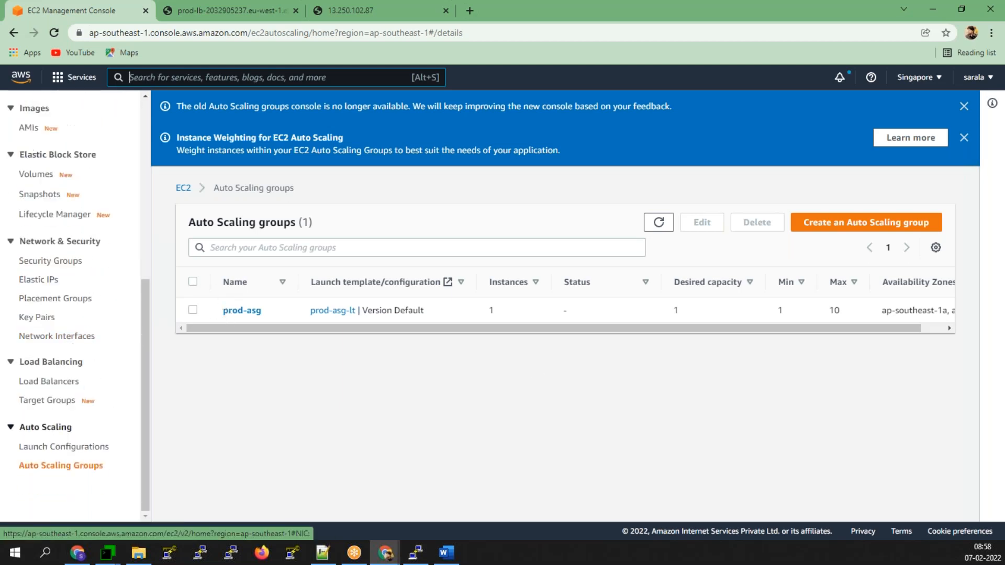
click(54, 450)
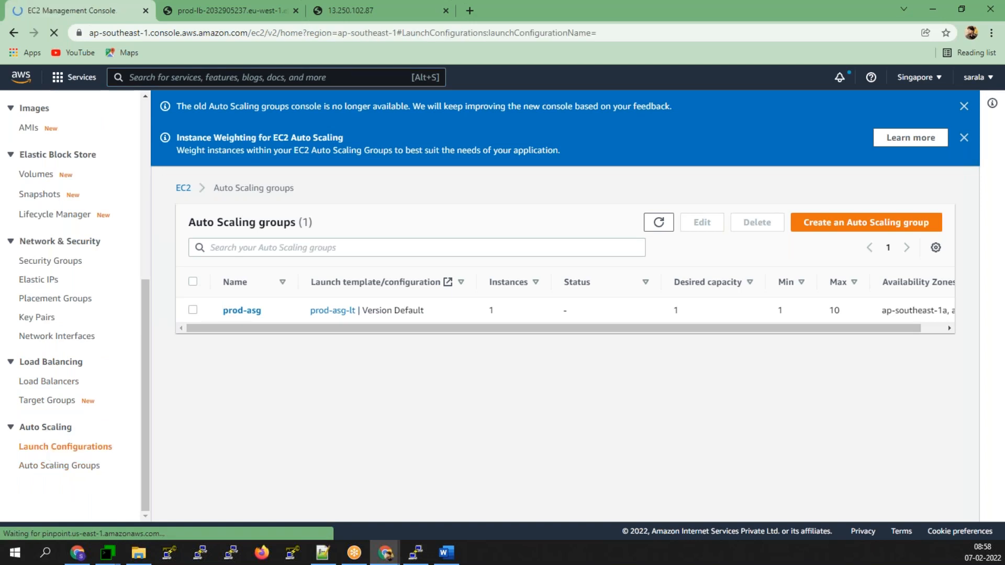
scroll(54, 335, down, 6)
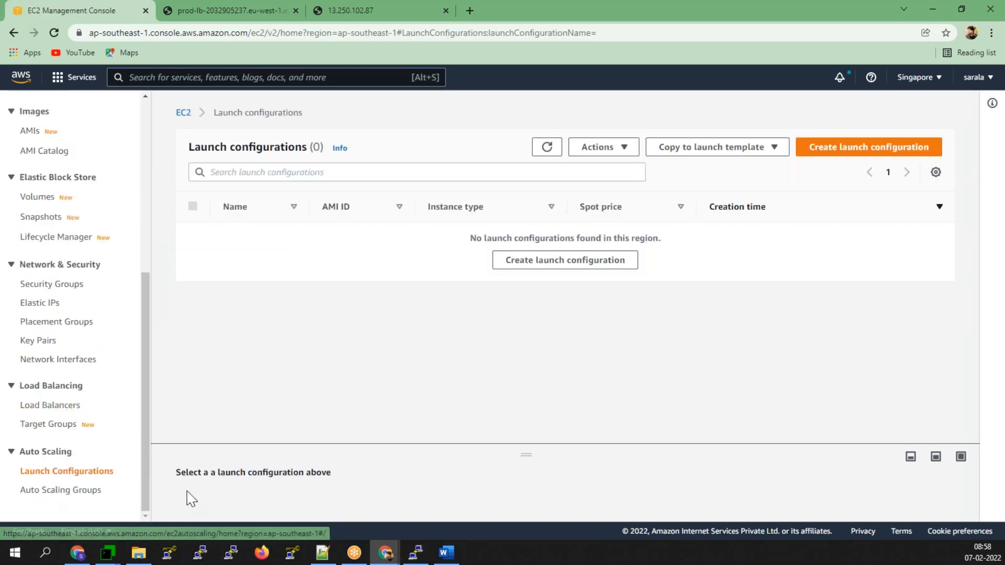
click(73, 426)
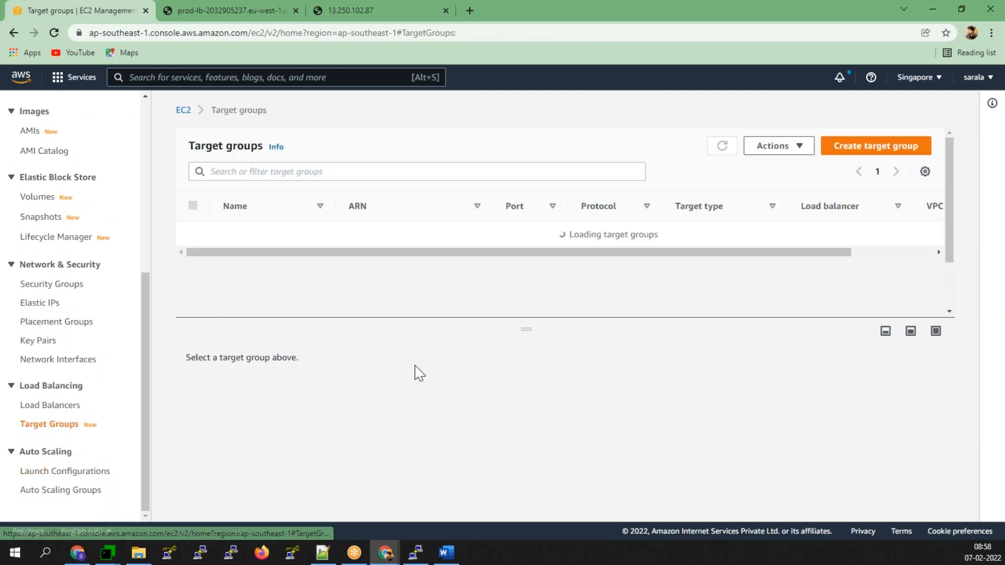
click(235, 238)
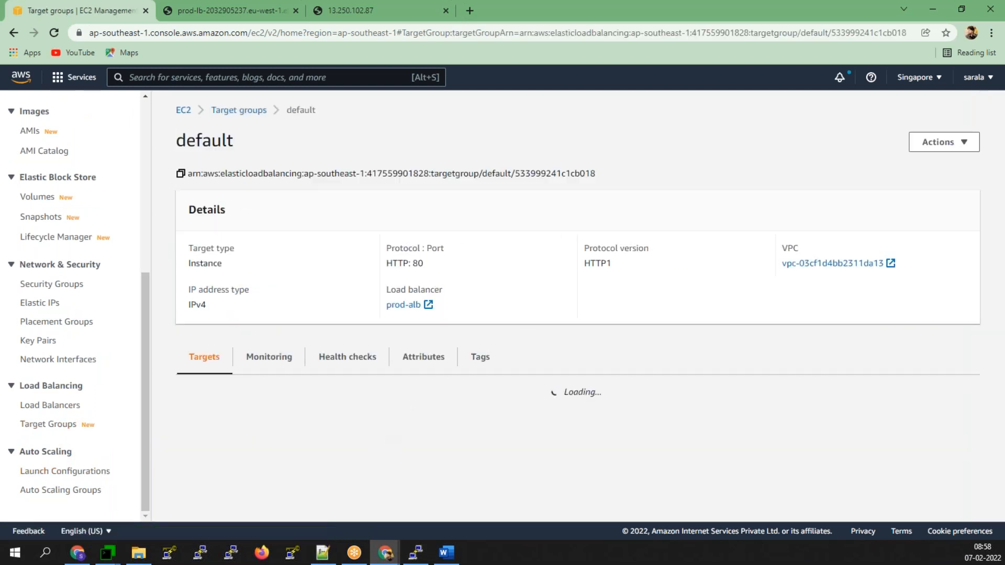
scroll(520, 511, down, 1)
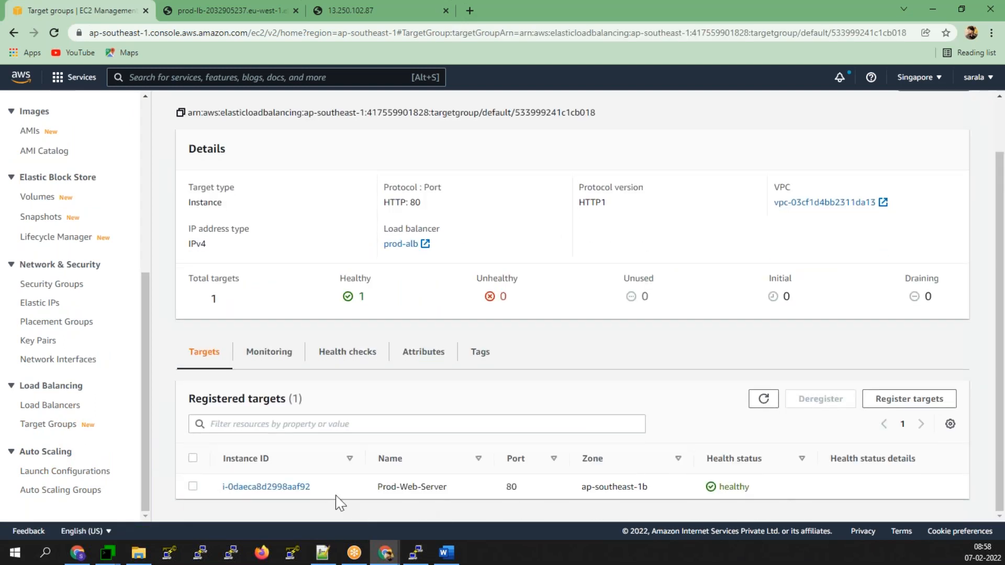
- Copy prod-alb's DNS name and load it in a new tab, which shows 'FORBIDDEN ERROR'
click(45, 407)
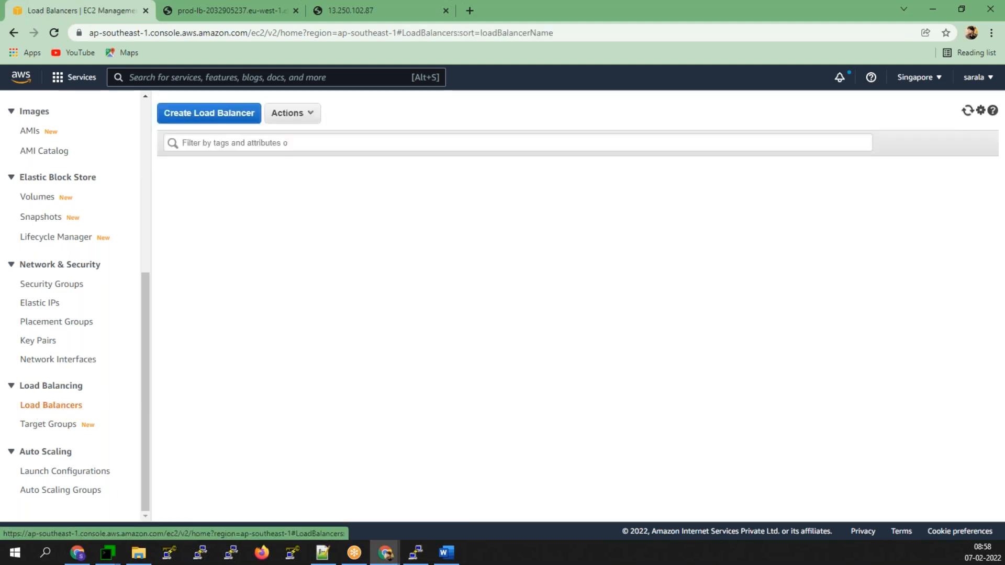
click(170, 192)
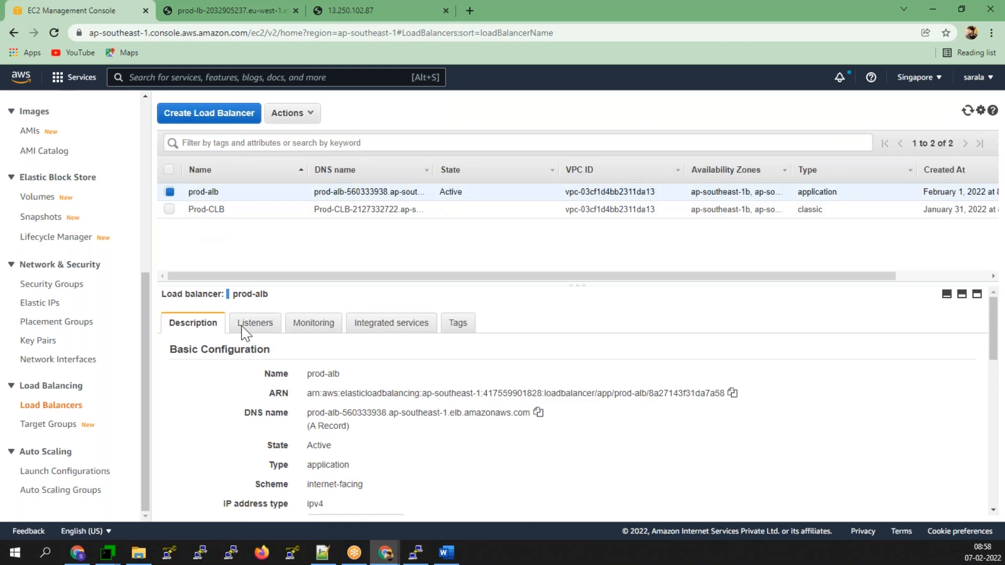
click(538, 412)
click(474, 11)
right_click(478, 29)
click(539, 131)
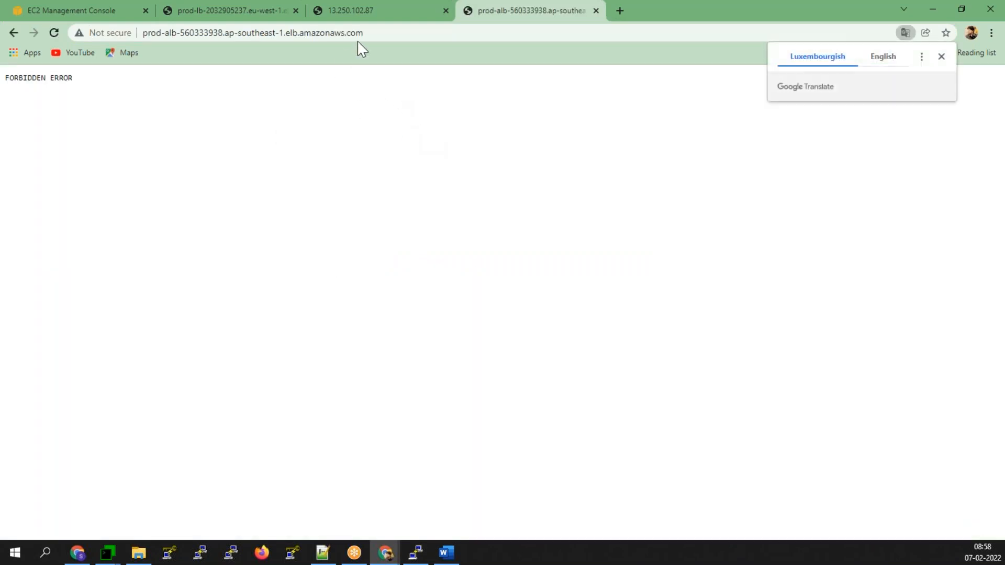
- Copy the prod-alb address and load it in a new incognito window
click(941, 58)
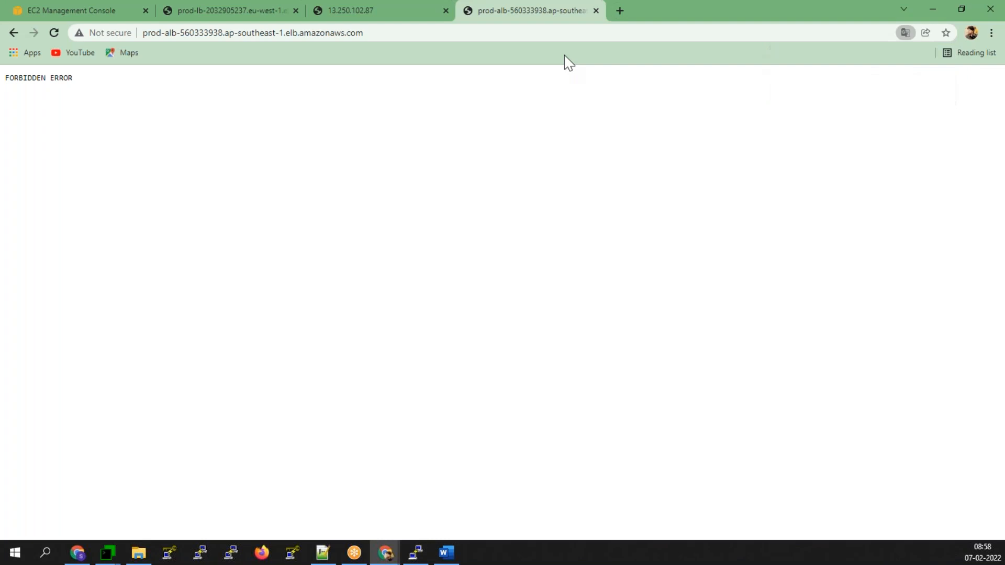
click(248, 27)
right_click(252, 32)
click(348, 126)
click(991, 32)
click(901, 82)
right_click(485, 34)
click(551, 137)
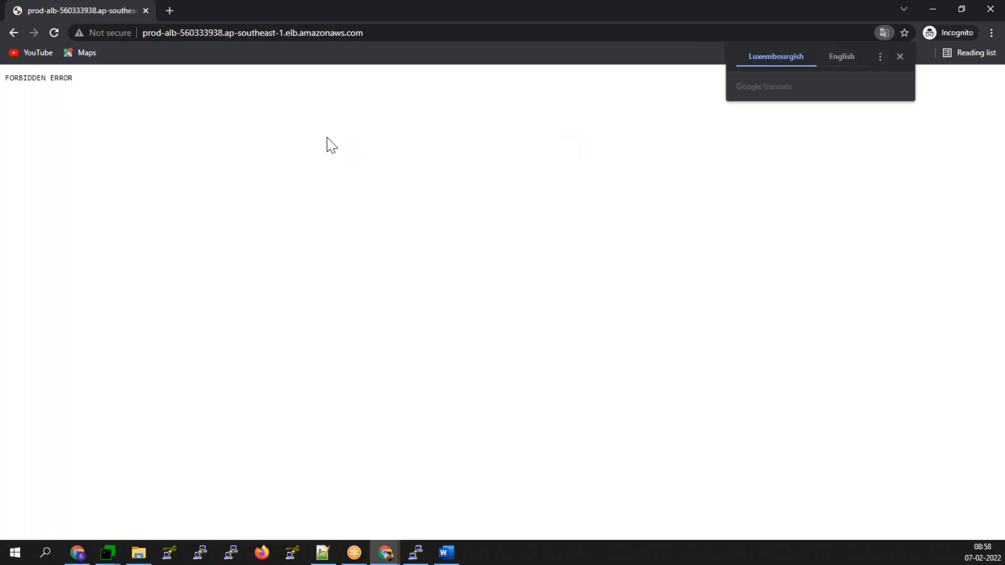
- Translate the Forbidden error page to English, close incognito, and return to the EC2 console tab
click(837, 60)
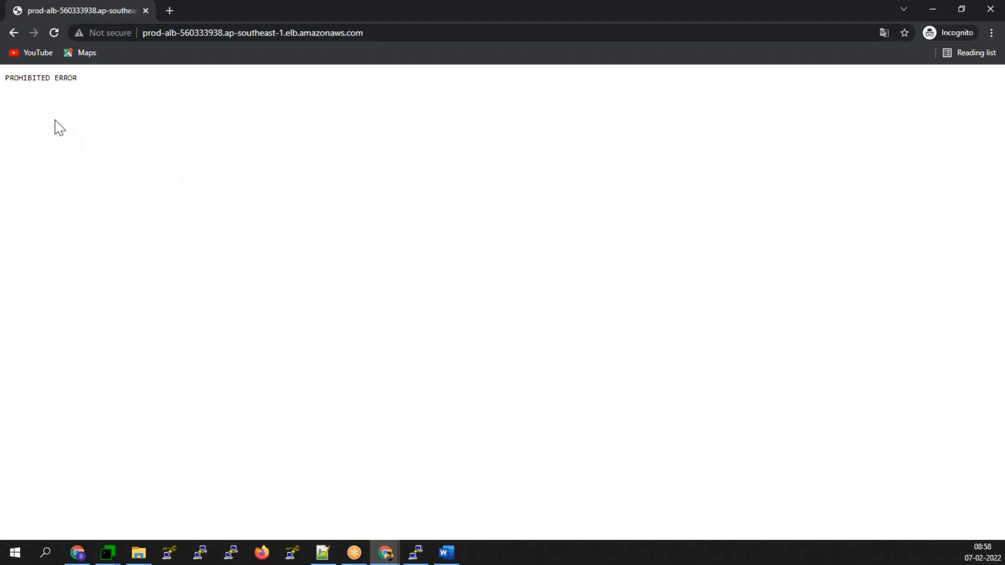
click(982, 10)
click(220, 10)
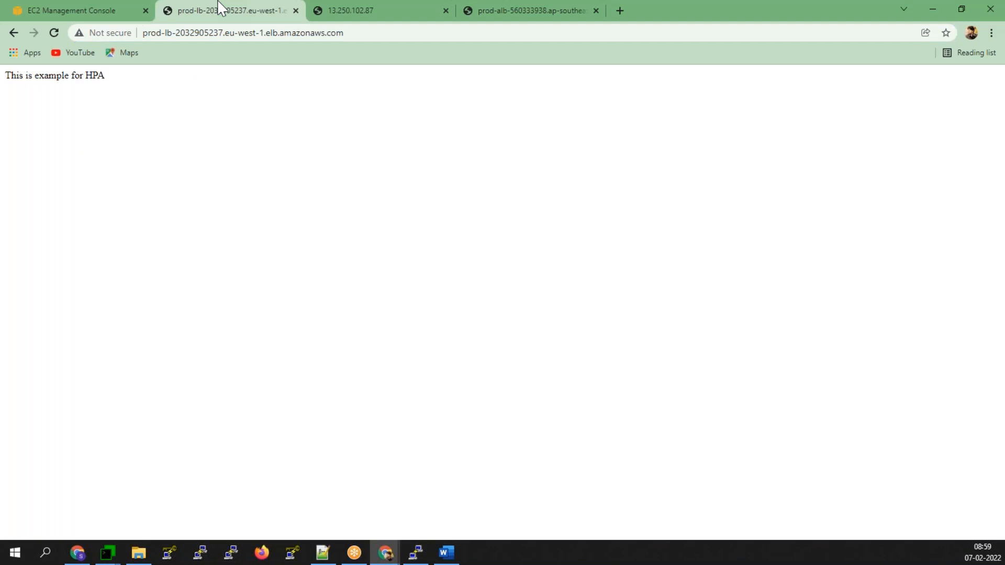
click(78, 10)
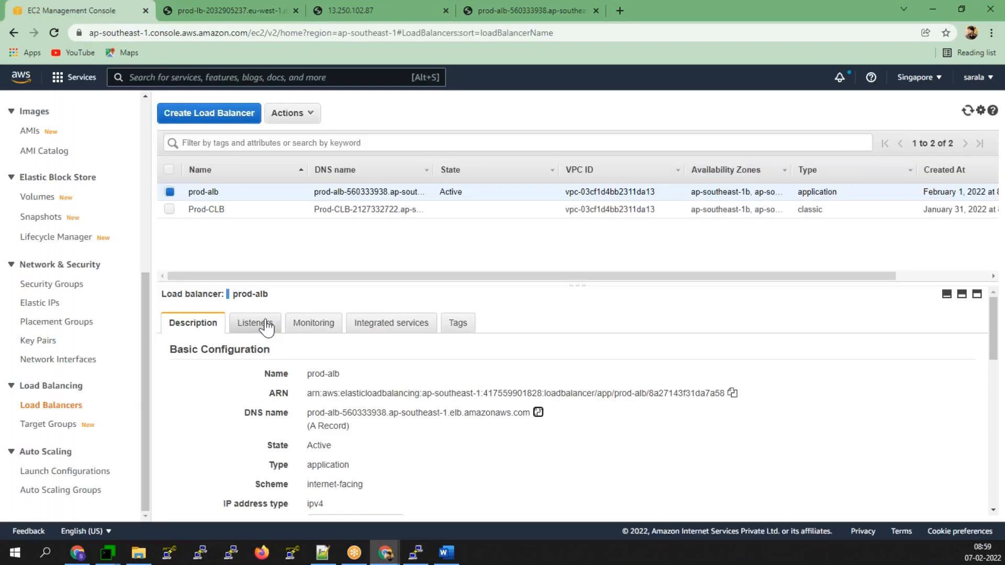
- Review prod-alb's Listeners, Monitoring and Description tabs, then follow the HTTP:80 listener to the default target group
click(259, 323)
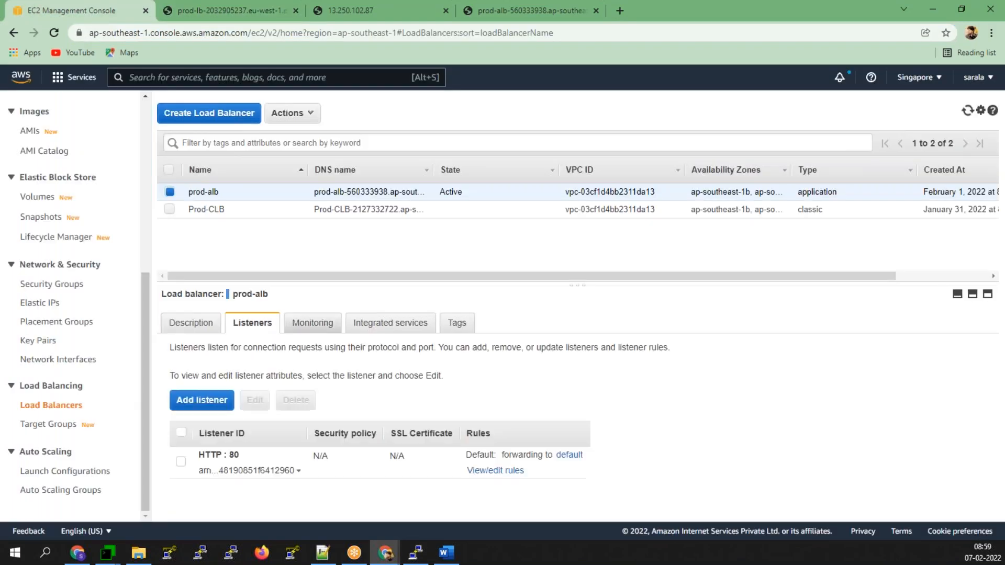
click(317, 327)
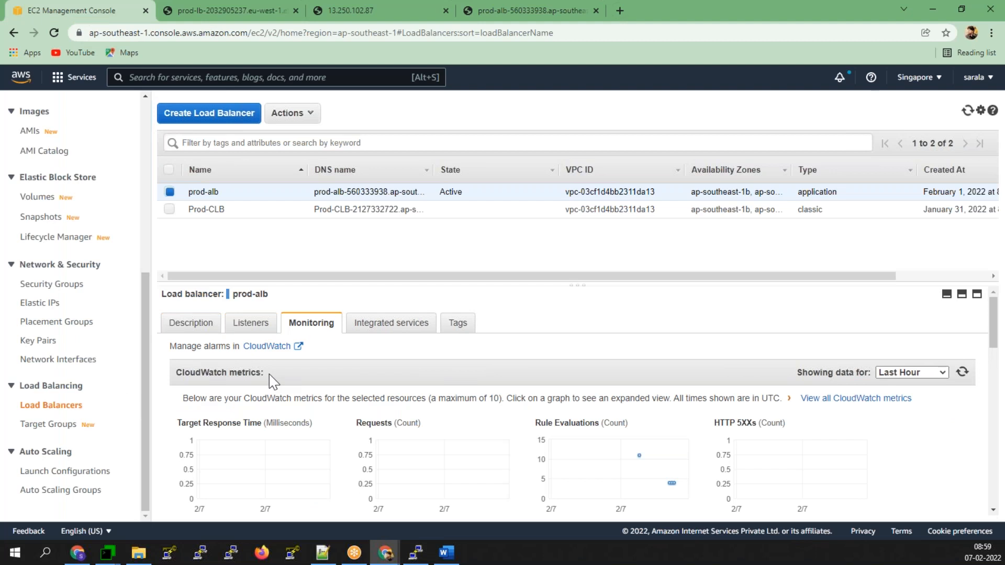
click(191, 323)
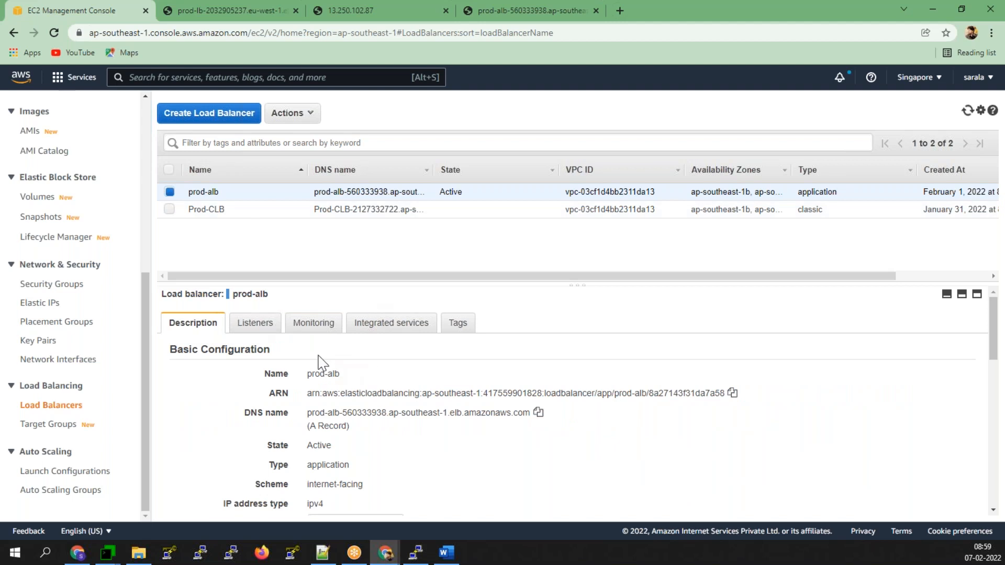
click(259, 327)
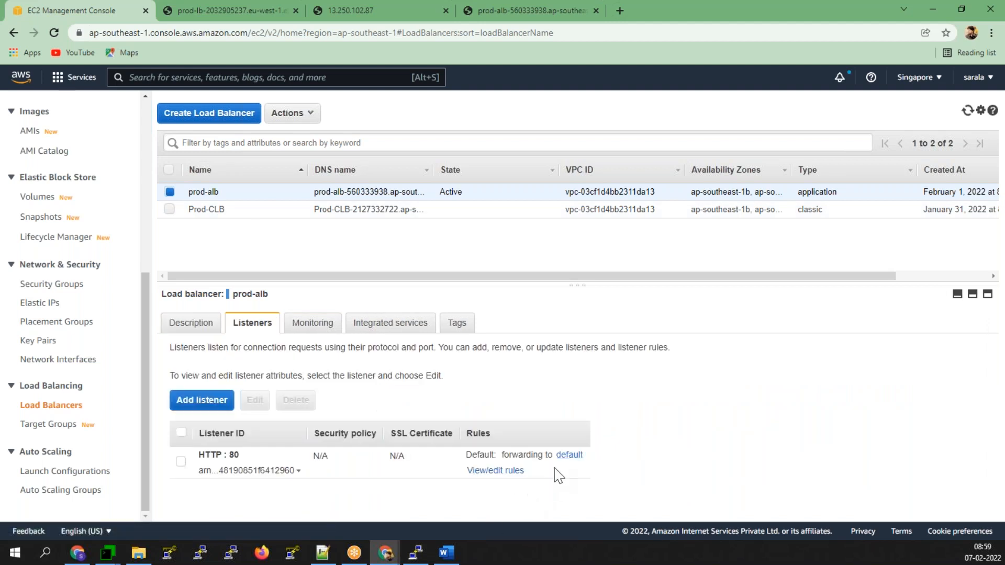
click(569, 455)
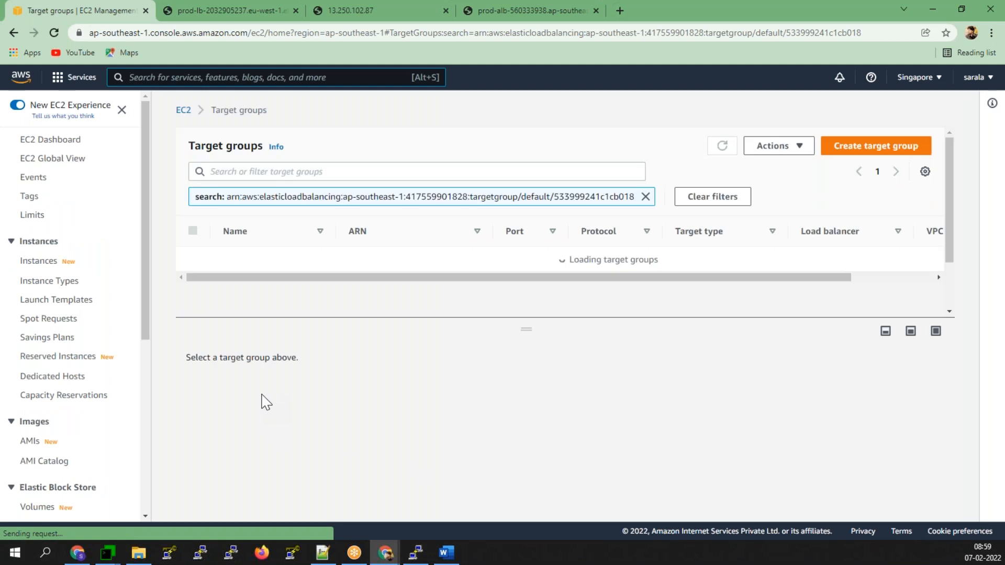
- Open the default target group and review its health check settings
click(237, 266)
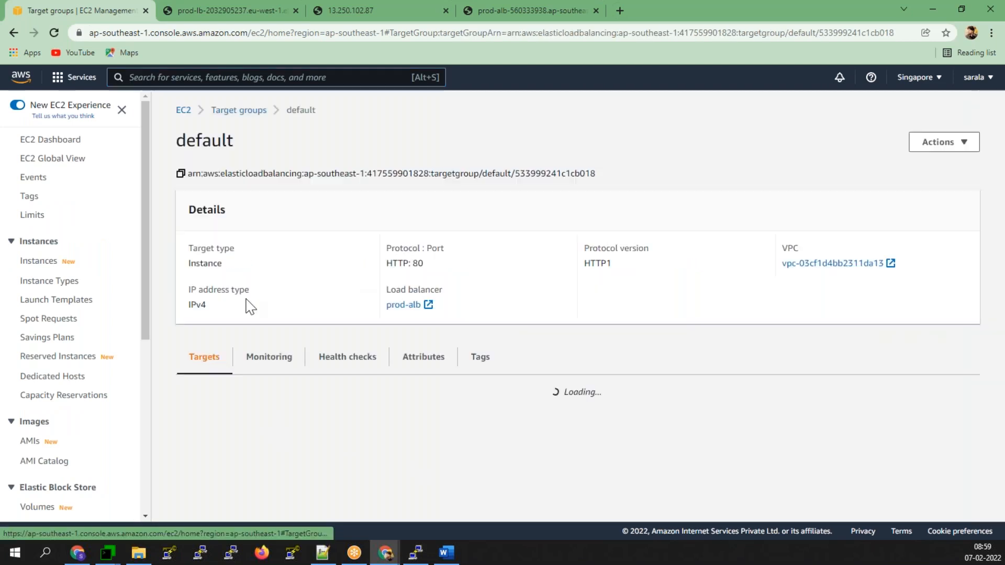
scroll(756, 507, down, 1)
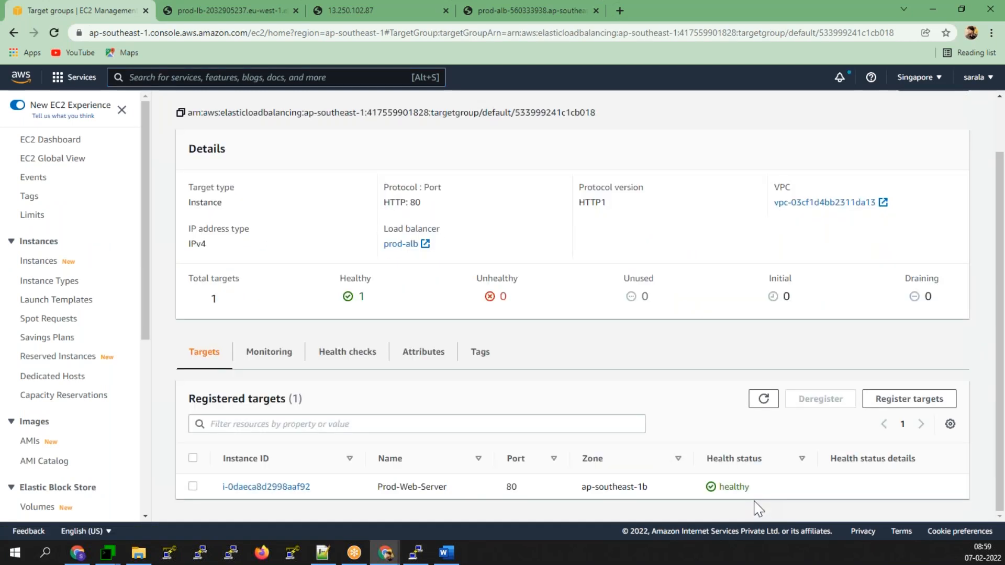
click(344, 359)
scroll(588, 394, down, 1)
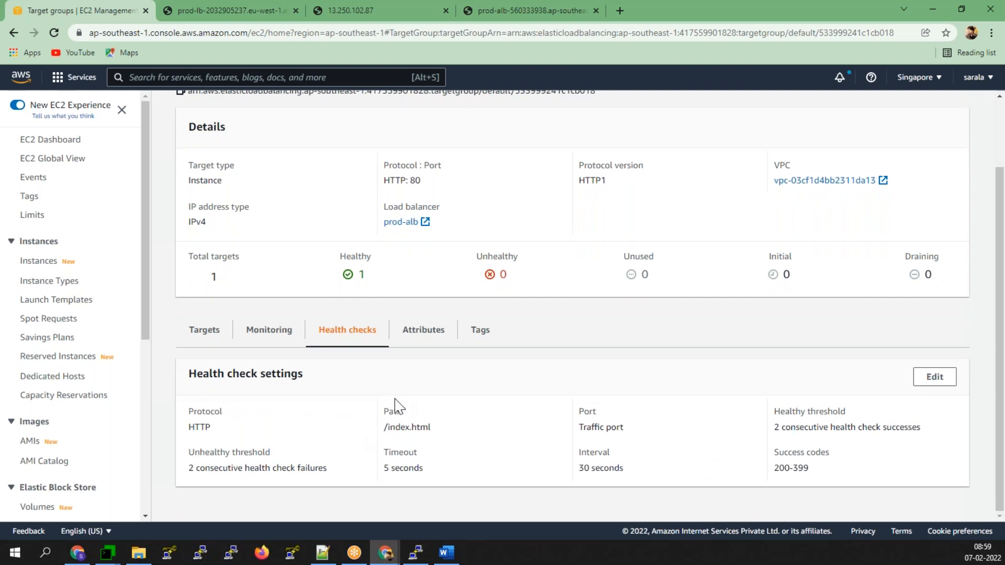
- Check its monitoring and healthy Prod-Web-Server target, then reload the prod-alb test page
click(273, 340)
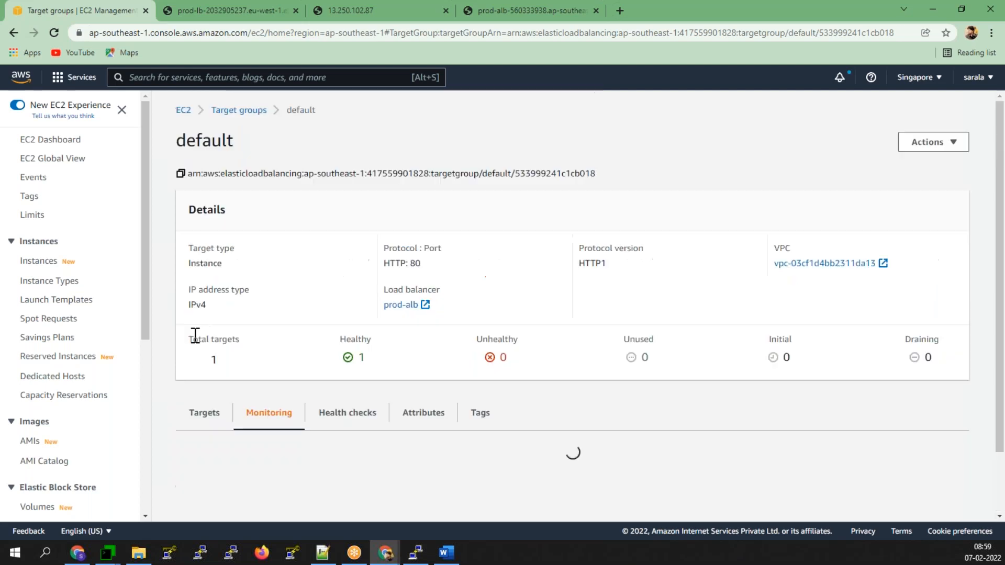
click(198, 413)
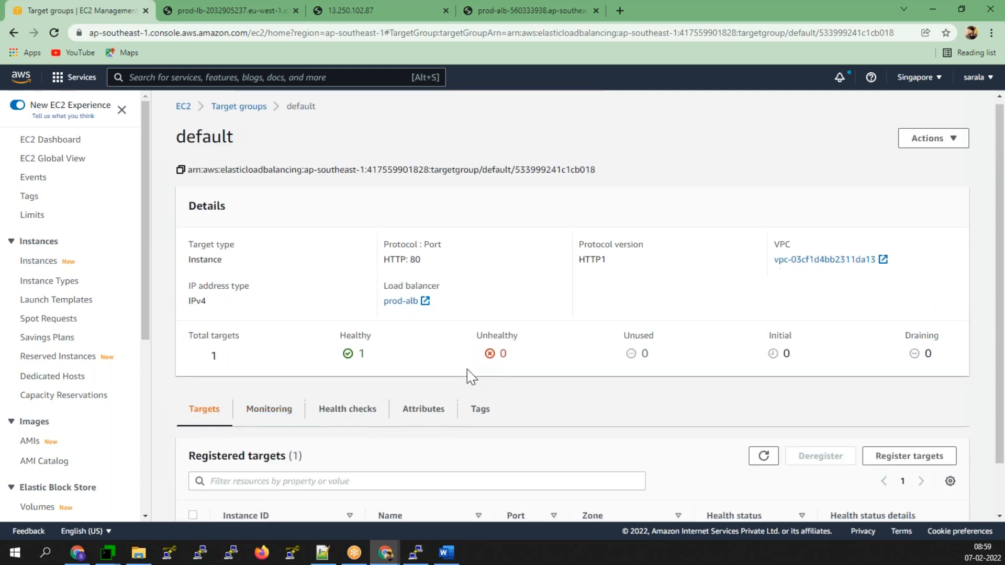
scroll(471, 375, down, 1)
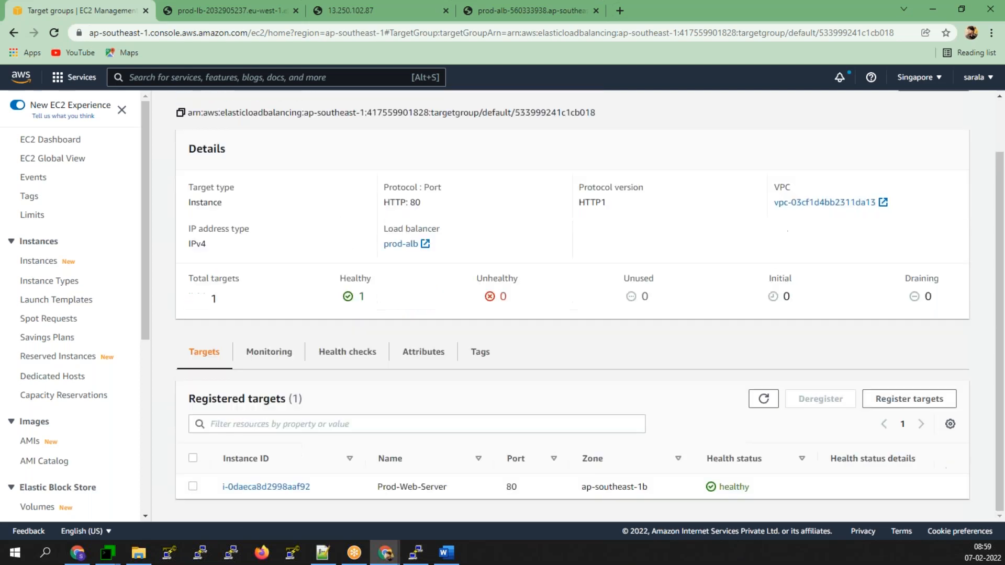
click(556, 13)
click(53, 33)
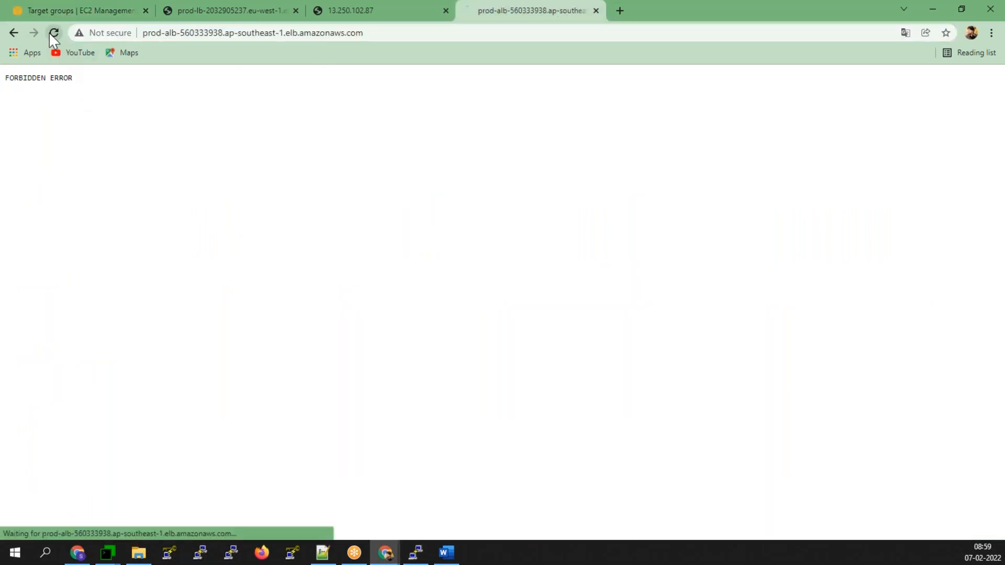
- Translate the still-failing prod-alb page to English, then return to the default target group tab
click(882, 57)
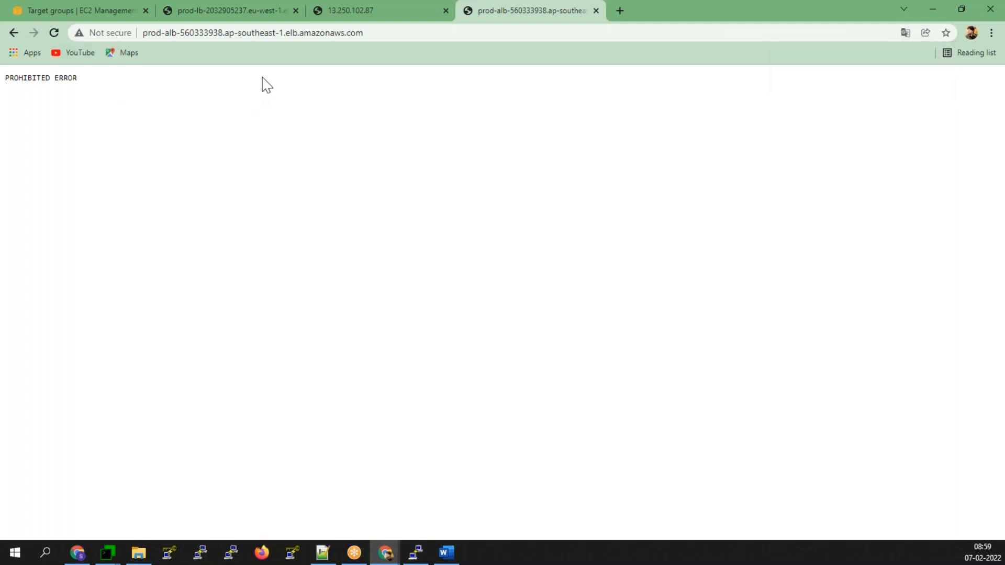
click(208, 20)
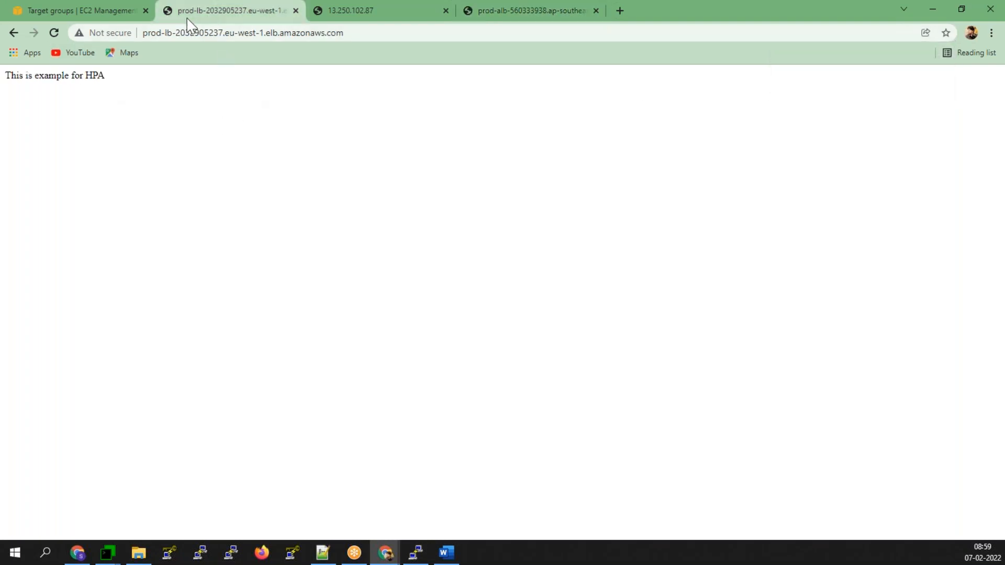
click(99, 8)
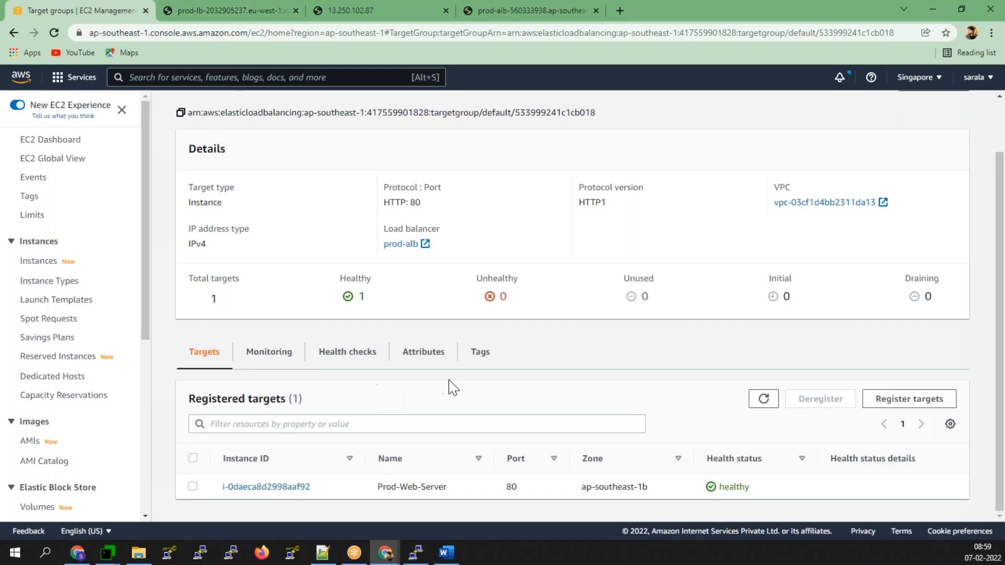
- Reload the default target group to confirm 1 healthy, 0 unhealthy targets, then go to Spot Requests
click(764, 403)
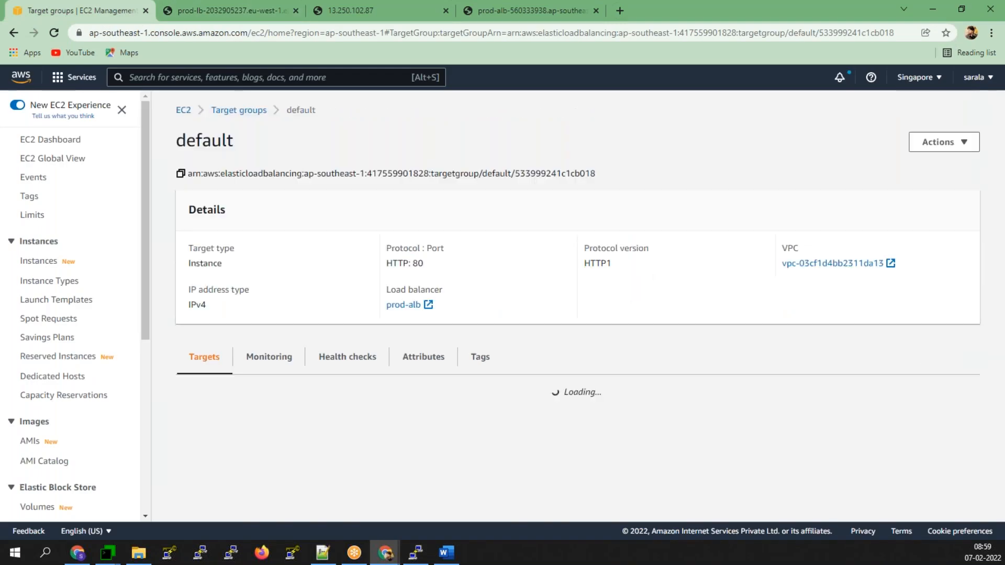
scroll(195, 412, down, 1)
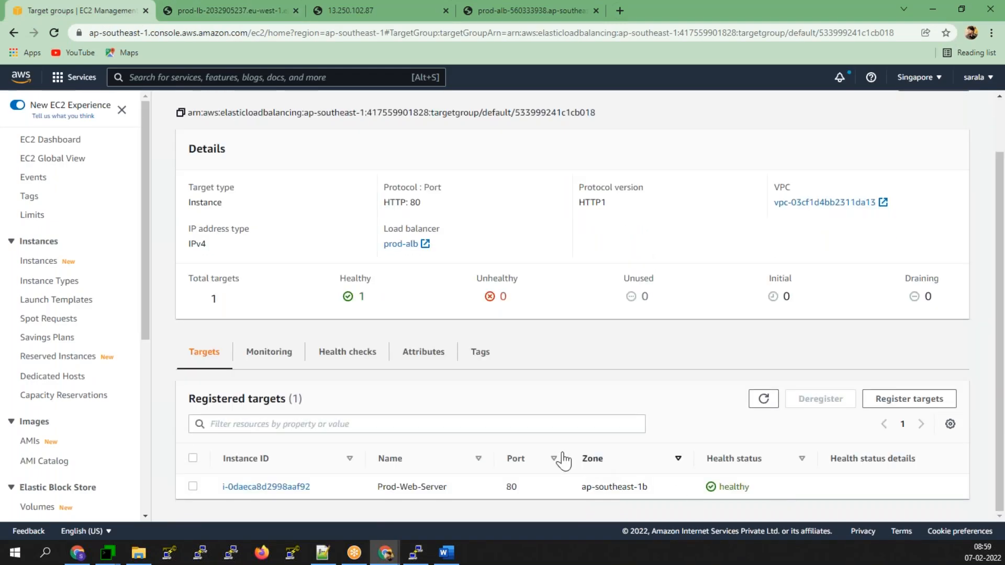
scroll(84, 473, down, 6)
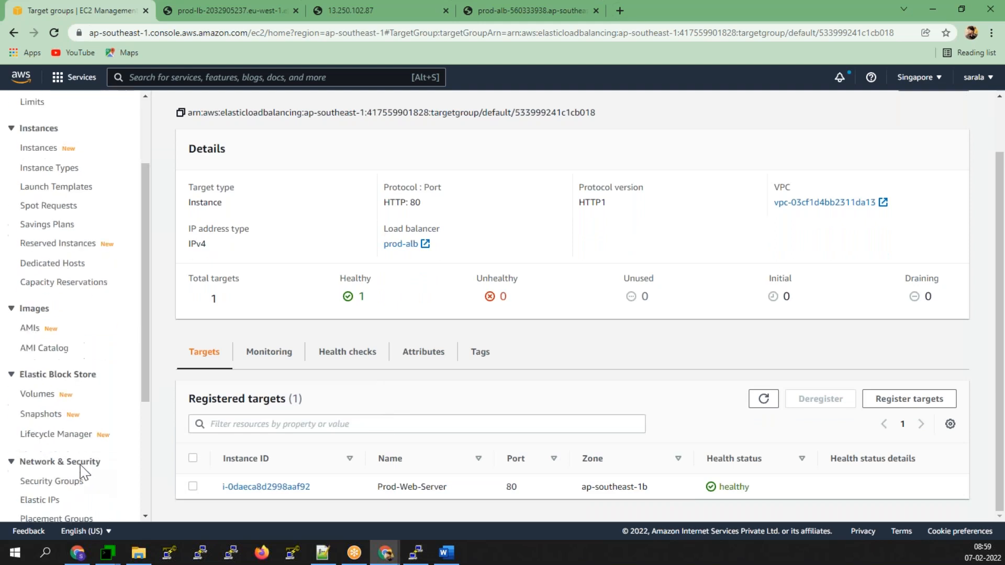
scroll(47, 303, up, 5)
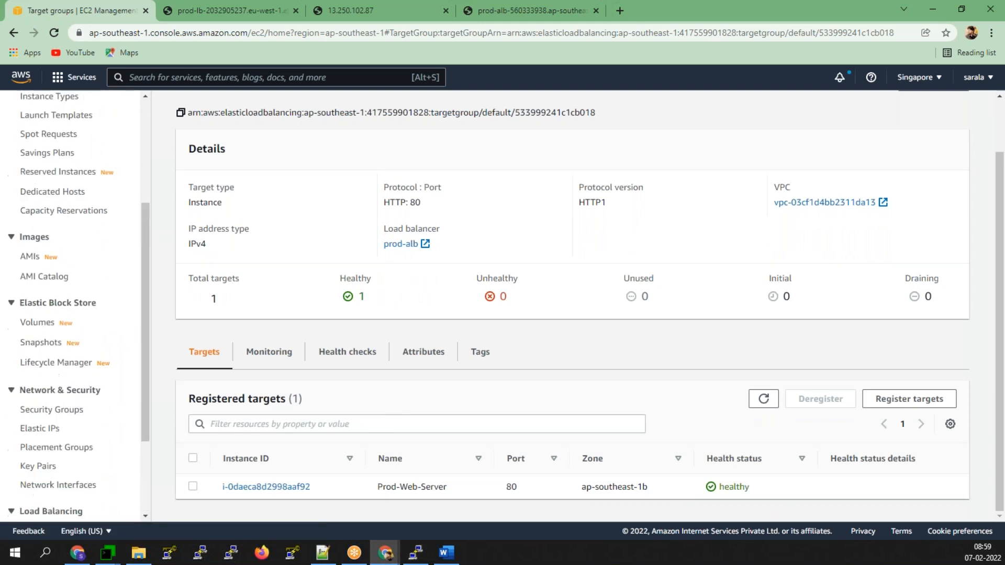
click(49, 260)
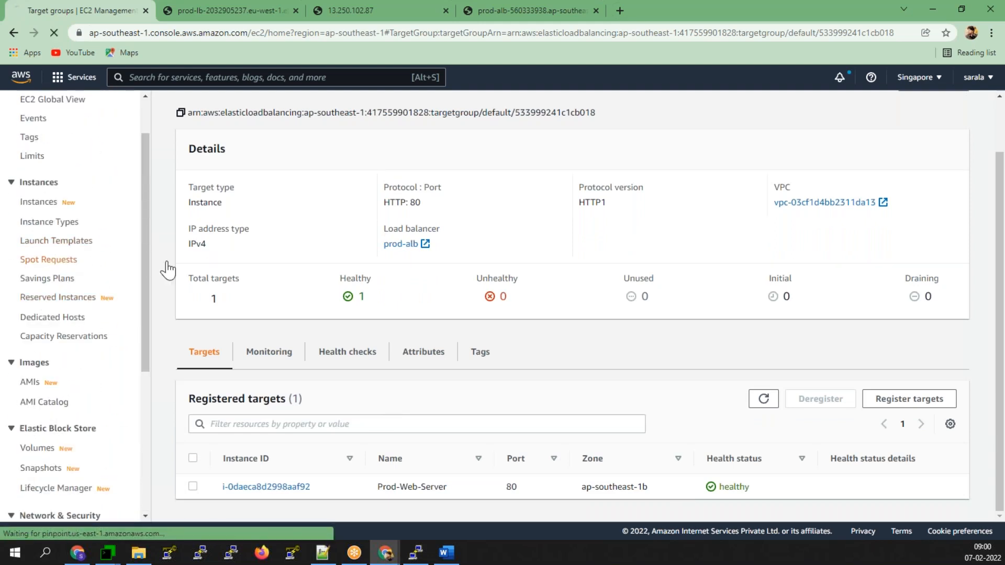